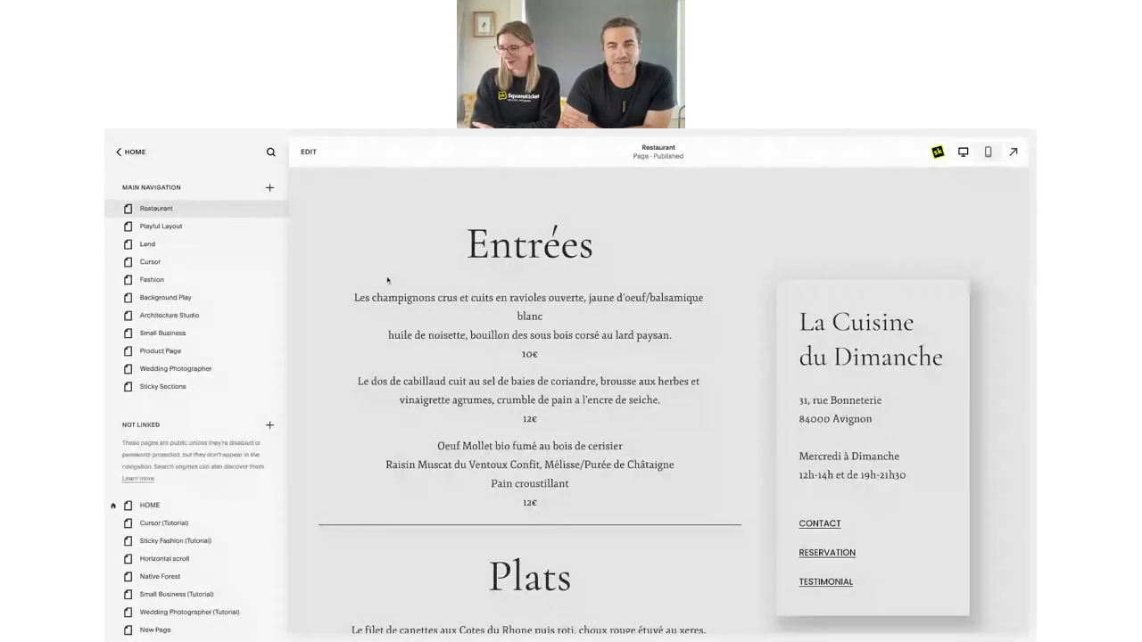
Scroll through the Restaurant page preview to review its menus.
{"action": "scroll", "coordinate": [382, 295], "scroll_direction": "down", "scroll_amount": 1}
{"action": "scroll", "coordinate": [375, 308], "scroll_direction": "up", "scroll_amount": 1}
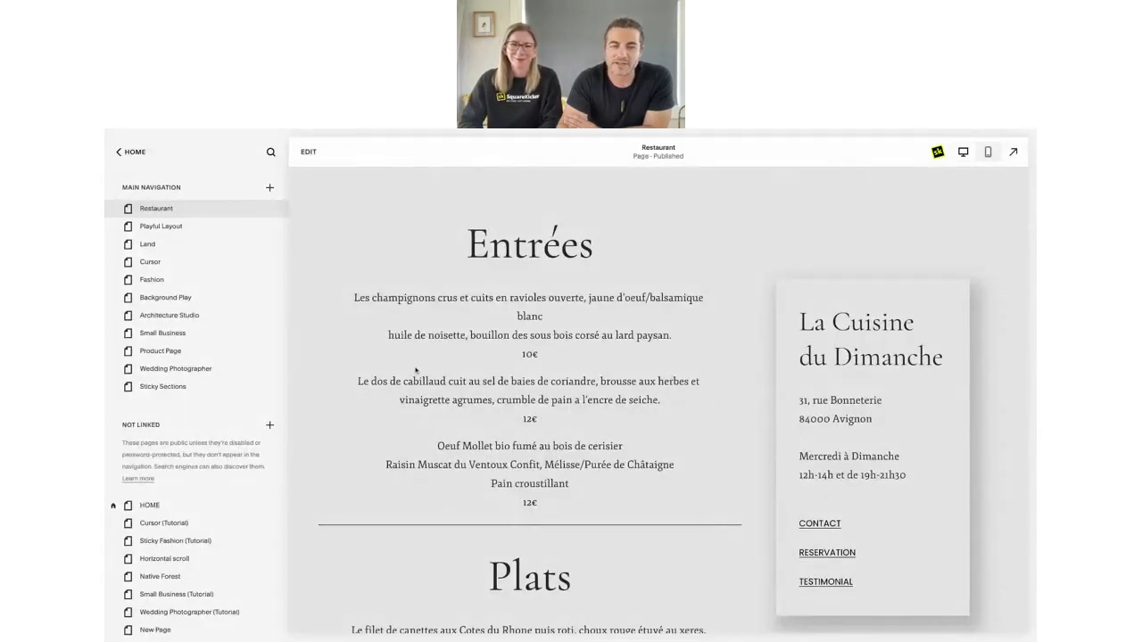
{"action": "scroll", "coordinate": [419, 368], "scroll_direction": "down", "scroll_amount": 4}
{"action": "scroll", "coordinate": [428, 367], "scroll_direction": "up", "scroll_amount": 4}
{"action": "scroll", "coordinate": [446, 365], "scroll_direction": "down", "scroll_amount": 2}
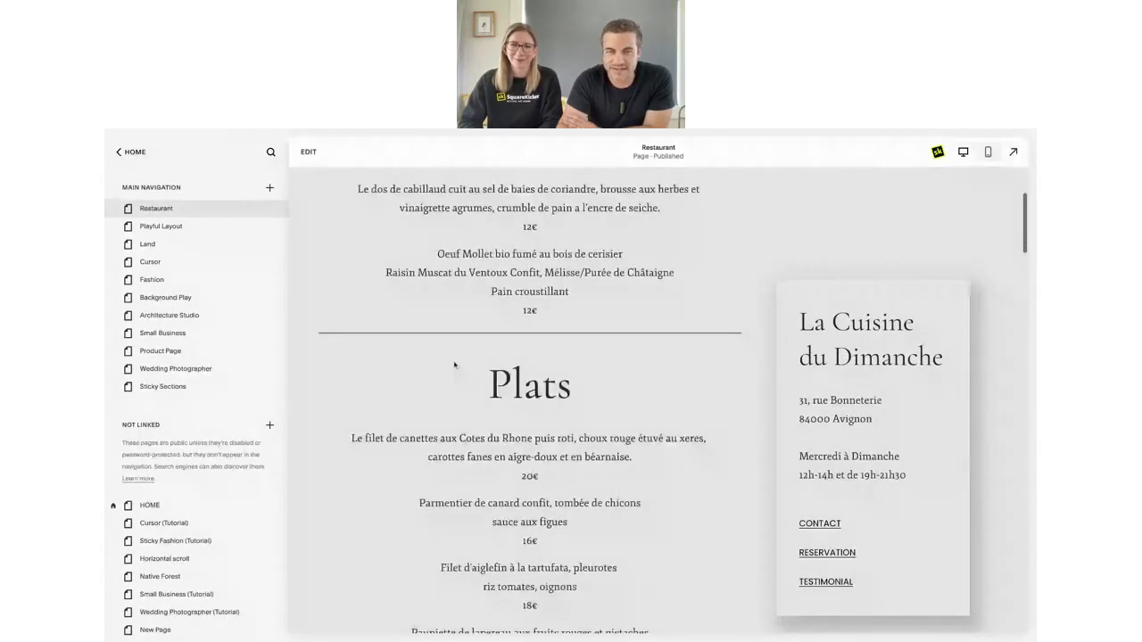
{"action": "scroll", "coordinate": [454, 365], "scroll_direction": "down", "scroll_amount": 5}
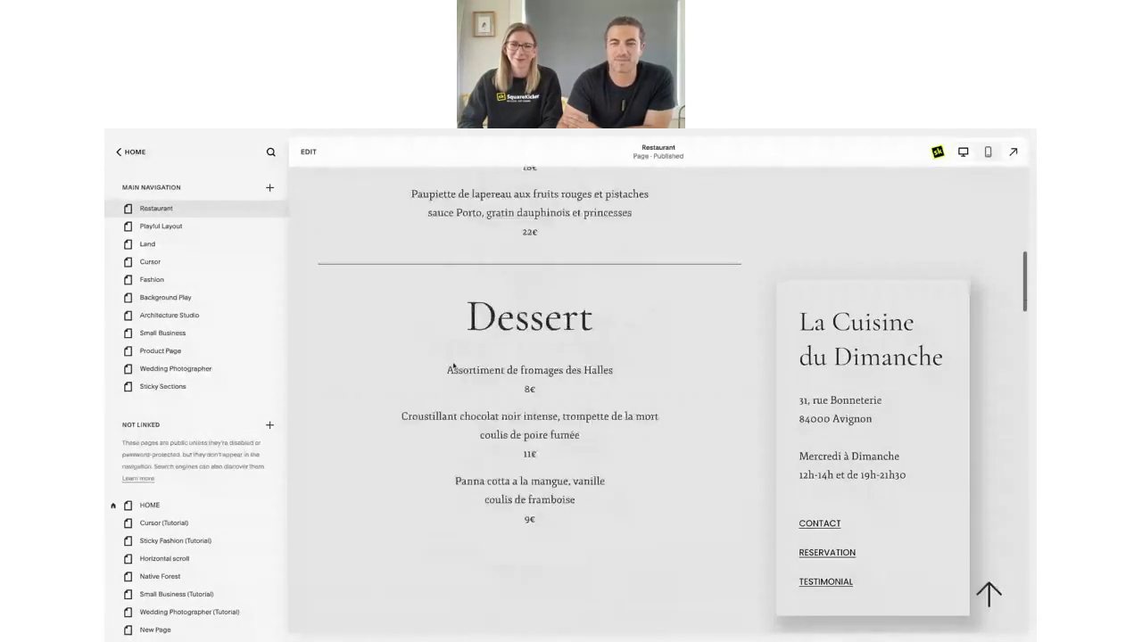
{"action": "scroll", "coordinate": [454, 365], "scroll_direction": "down", "scroll_amount": 3}
{"action": "scroll", "coordinate": [573, 398], "scroll_direction": "down", "scroll_amount": 8}
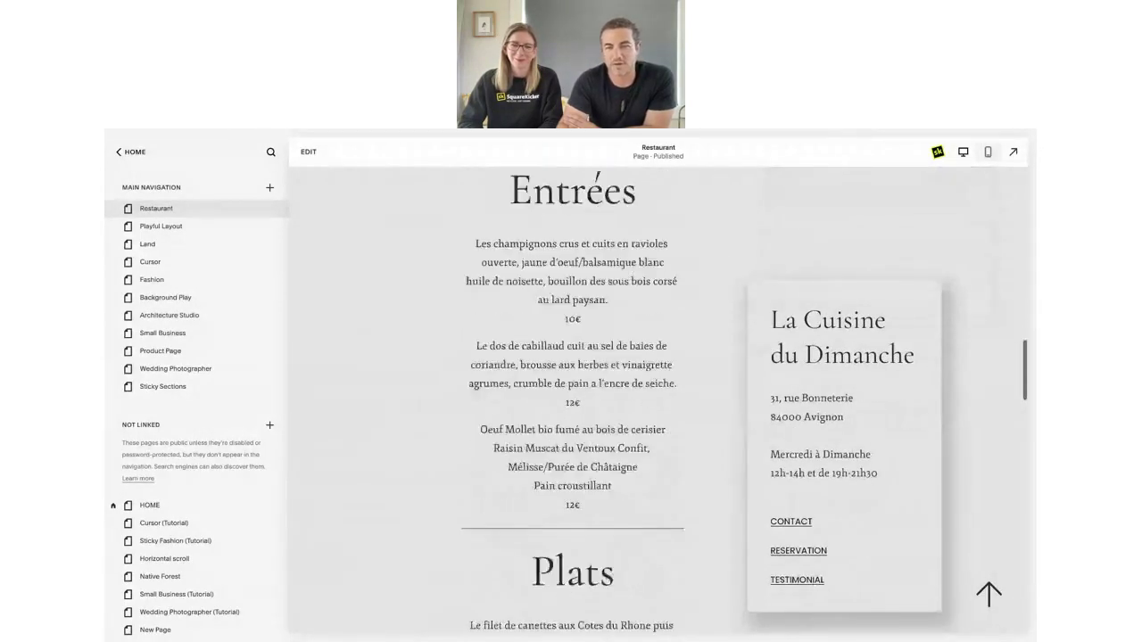
{"action": "scroll", "coordinate": [659, 401], "scroll_direction": "down", "scroll_amount": 8}
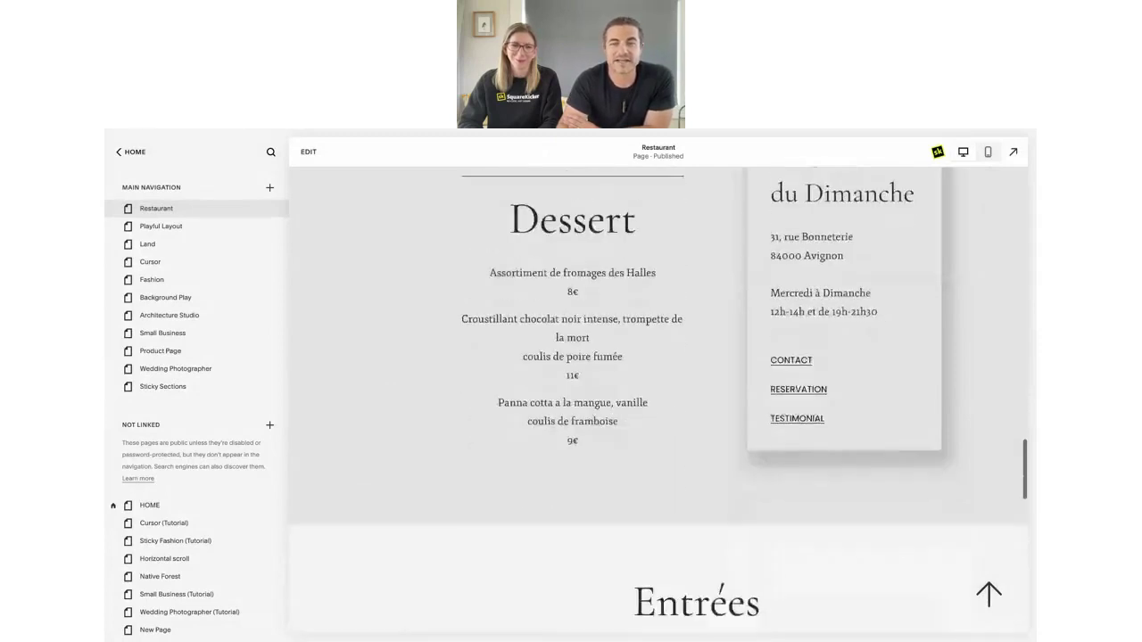
{"action": "scroll", "coordinate": [658, 399], "scroll_direction": "down", "scroll_amount": 8}
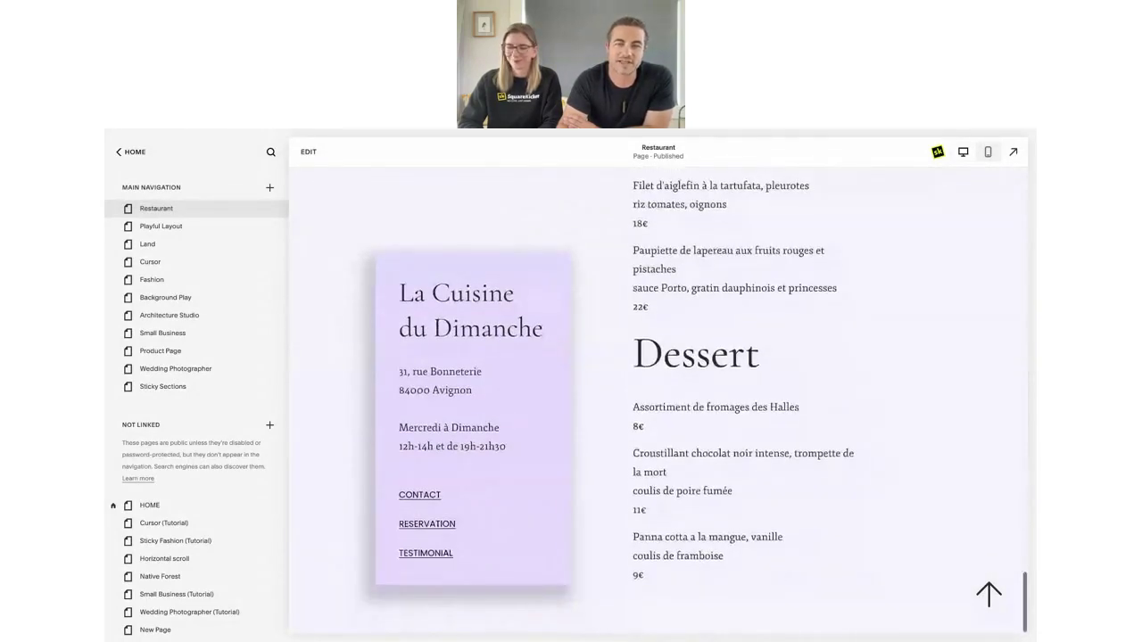
{"action": "scroll", "coordinate": [658, 399], "scroll_direction": "up", "scroll_amount": 8}
{"action": "scroll", "coordinate": [659, 400], "scroll_direction": "up", "scroll_amount": 8}
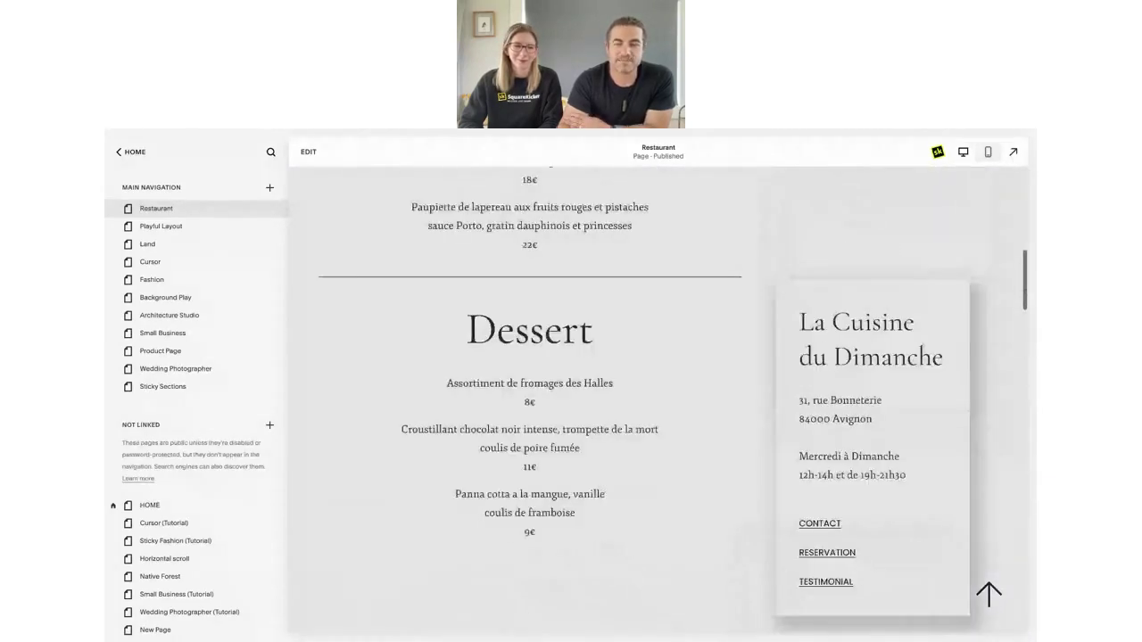
{"action": "scroll", "coordinate": [466, 362], "scroll_direction": "up", "scroll_amount": 6}
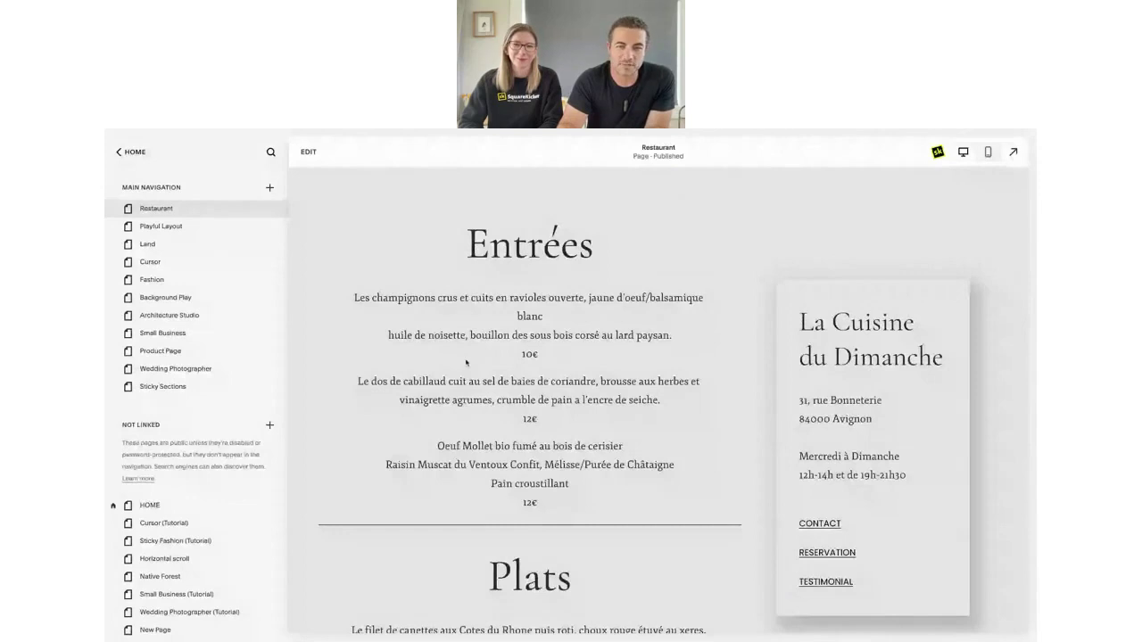
{"action": "scroll", "coordinate": [617, 330], "scroll_direction": "down", "scroll_amount": 4}
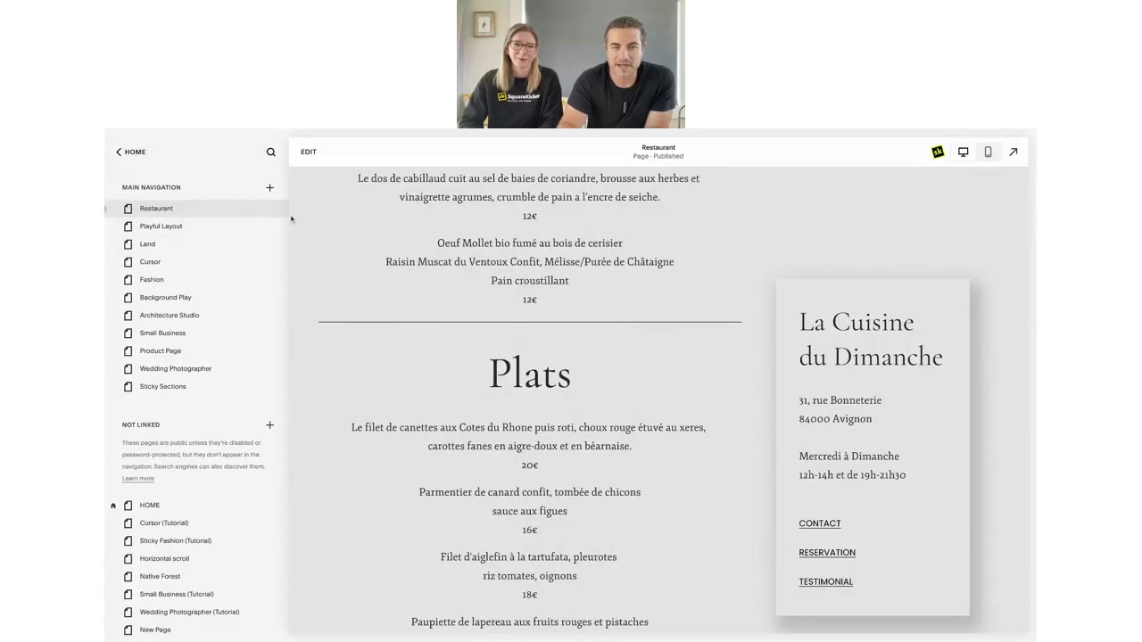
Duplicate the Restaurant page from its Page Settings and confirm the copy.
{"action": "mouse_move", "coordinate": [273, 214]}
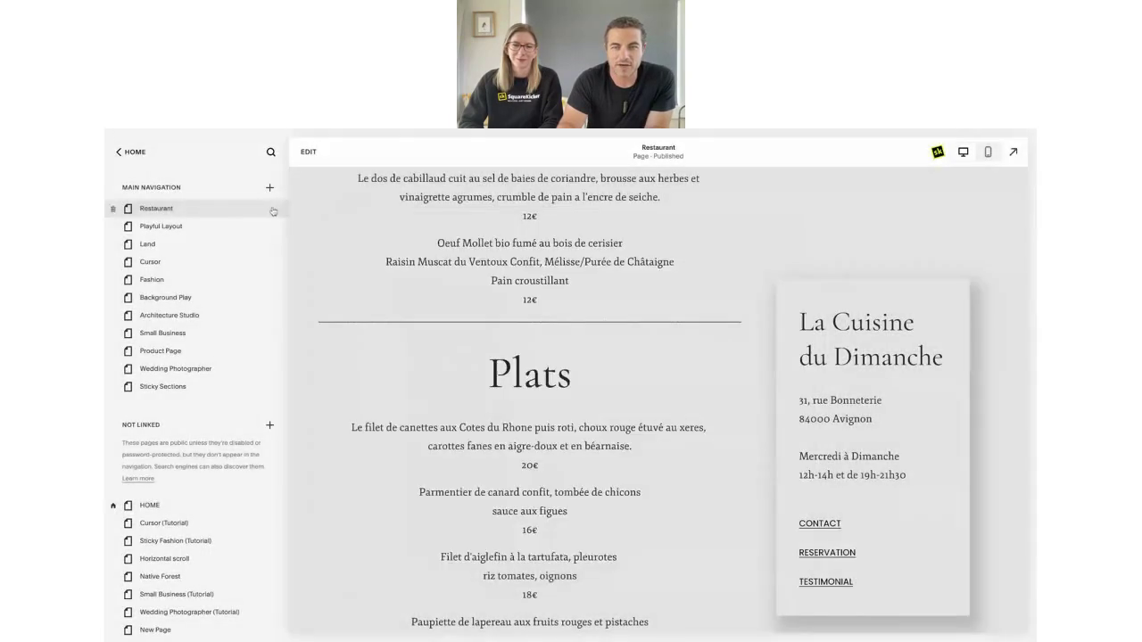
{"action": "left_click", "coordinate": [271, 209]}
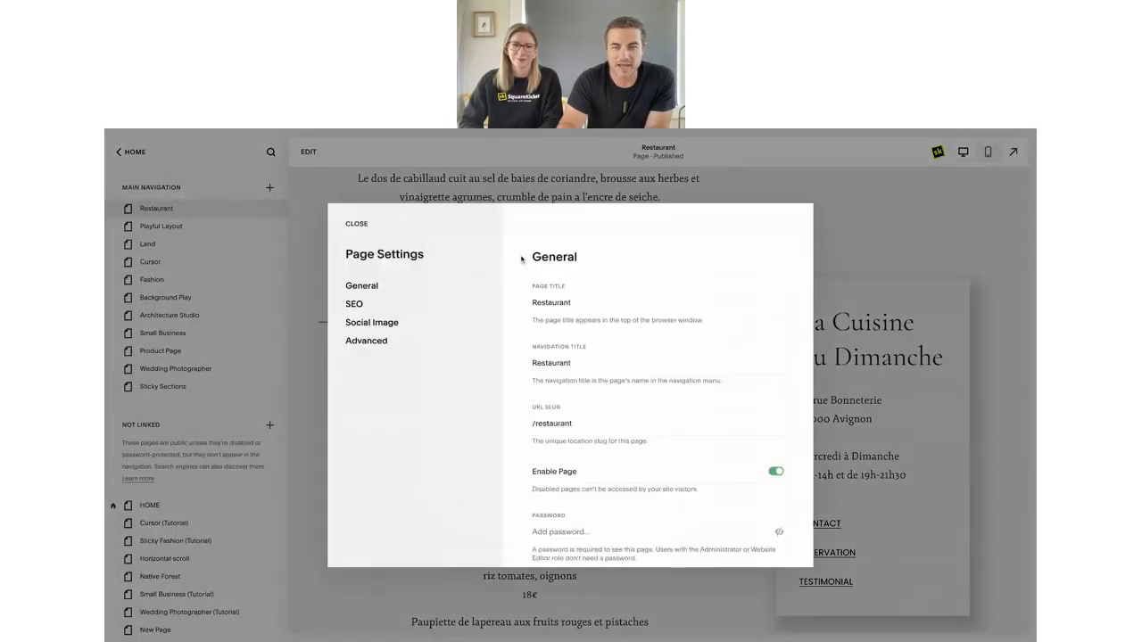
{"action": "scroll", "coordinate": [575, 410], "scroll_direction": "down", "scroll_amount": 3}
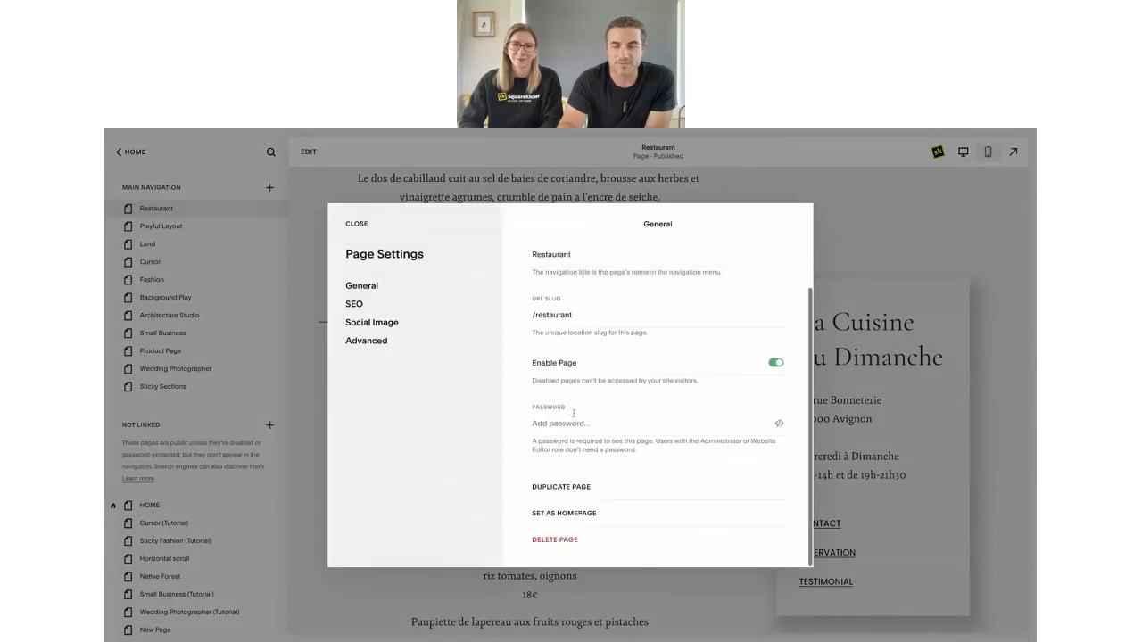
{"action": "left_click", "coordinate": [556, 488]}
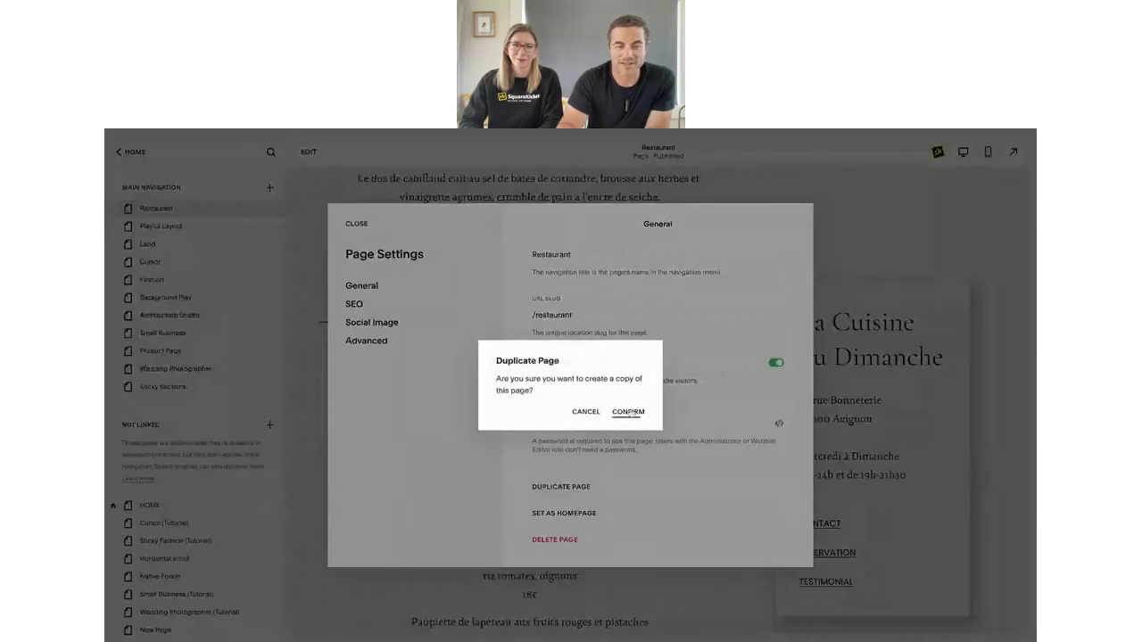
{"action": "left_click", "coordinate": [628, 412]}
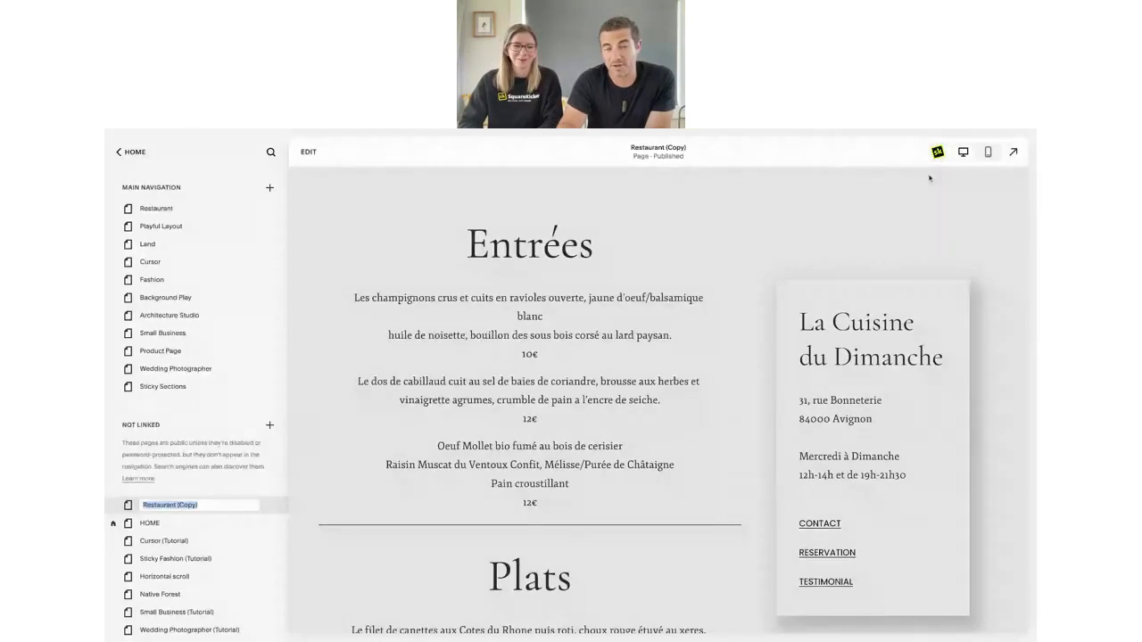
Accept the name Restaurant (Copy) and scroll down to the copy's Dessert menu.
{"action": "scroll", "coordinate": [618, 378], "scroll_direction": "down", "scroll_amount": 4}
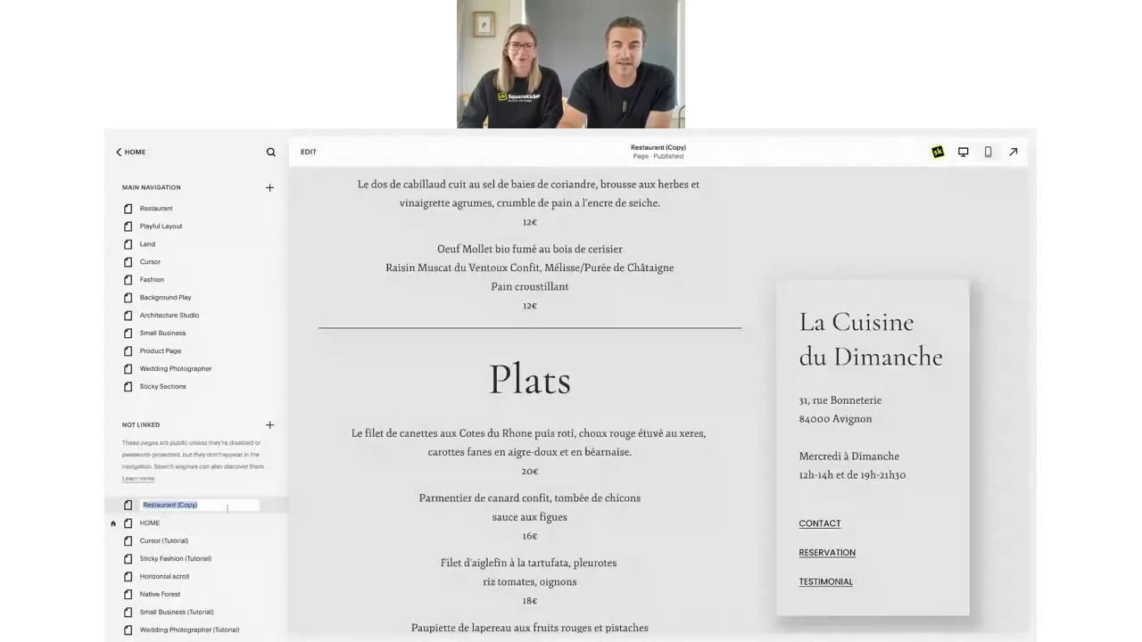
{"action": "key", "text": "Return"}
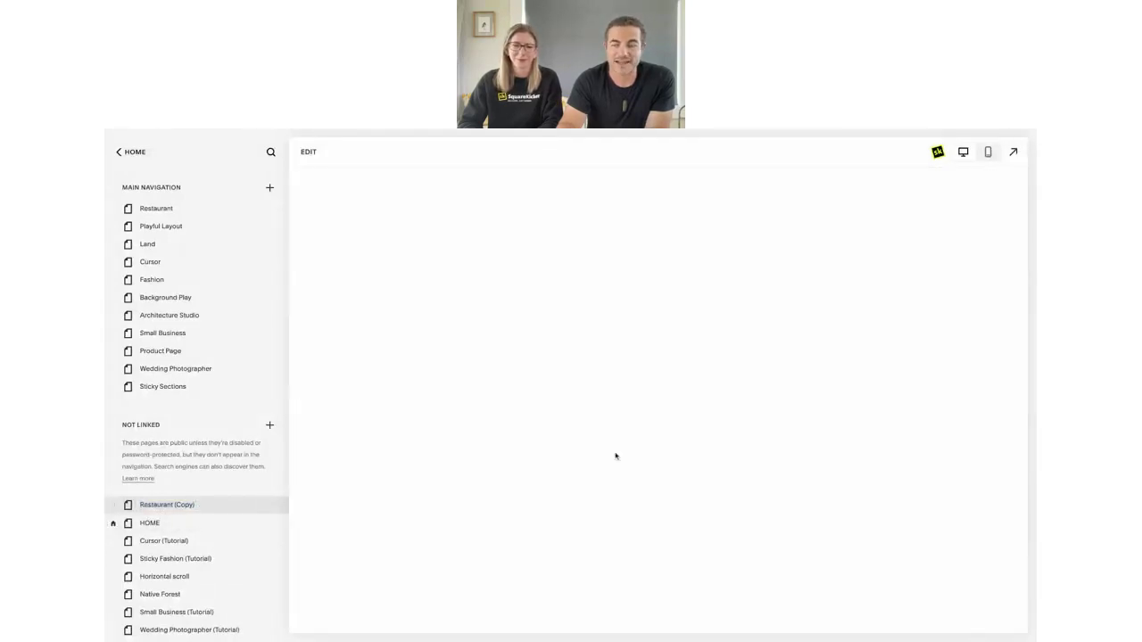
{"action": "scroll", "coordinate": [614, 453], "scroll_direction": "down", "scroll_amount": 10}
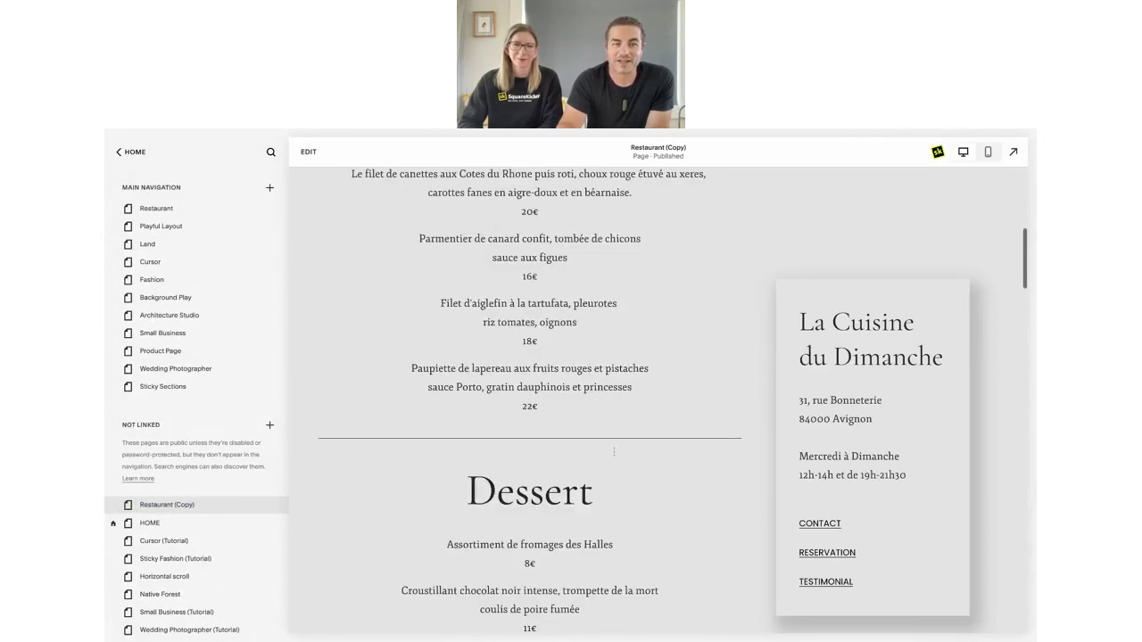
{"action": "scroll", "coordinate": [571, 402], "scroll_direction": "down", "scroll_amount": 6}
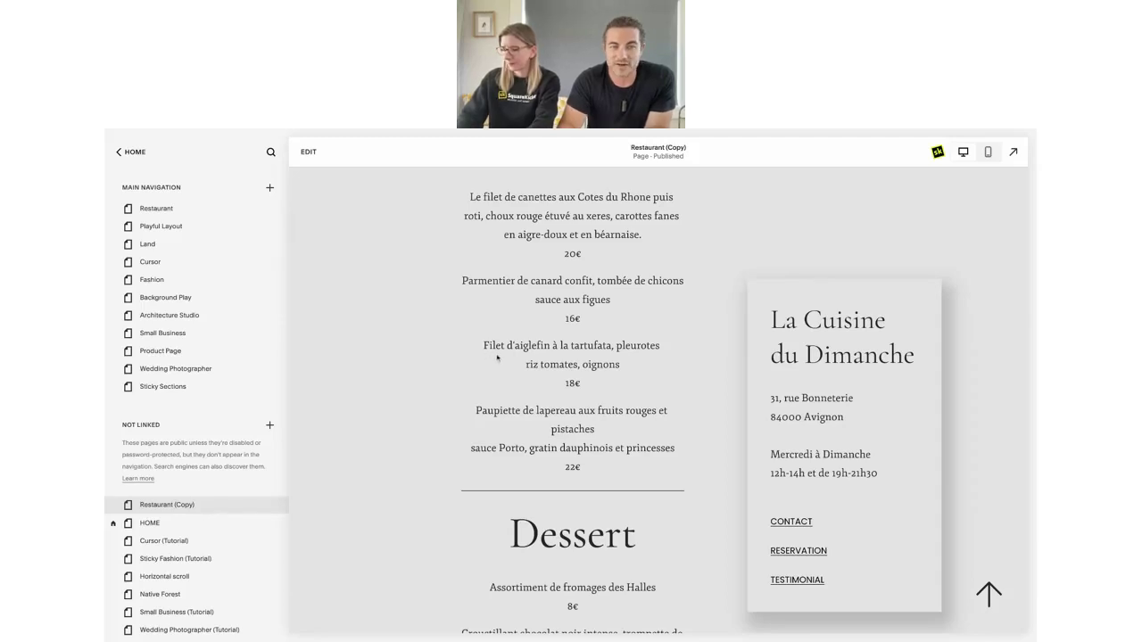
{"action": "scroll", "coordinate": [496, 360], "scroll_direction": "down", "scroll_amount": 5}
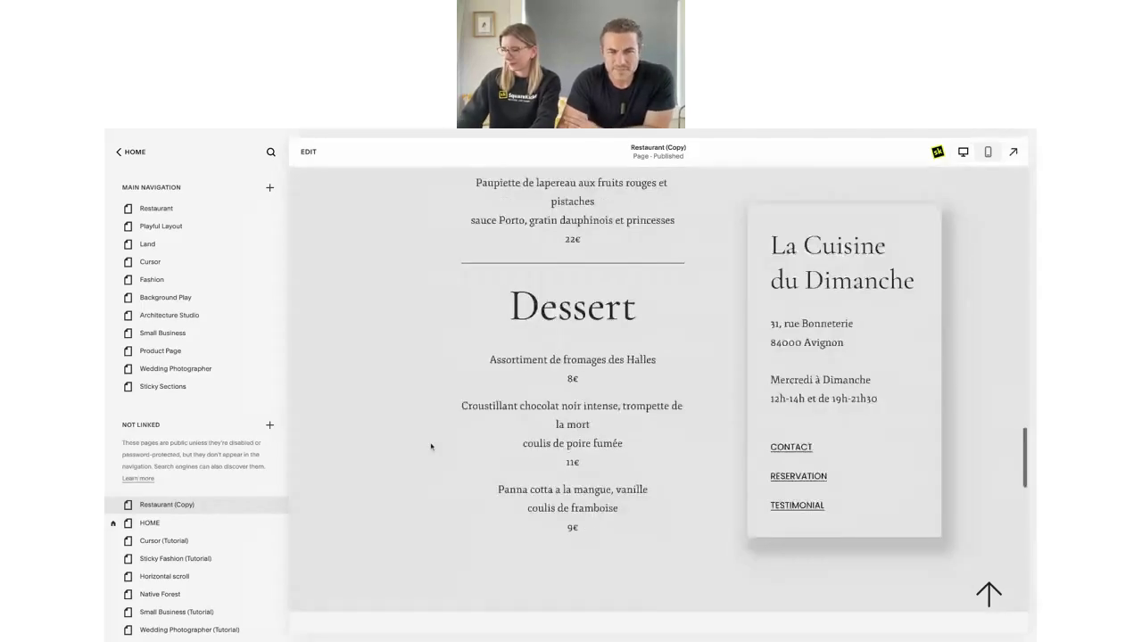
Enter the Restaurant (Copy) editor and duplicate the lilac Entrées menu section.
{"action": "left_click", "coordinate": [308, 152]}
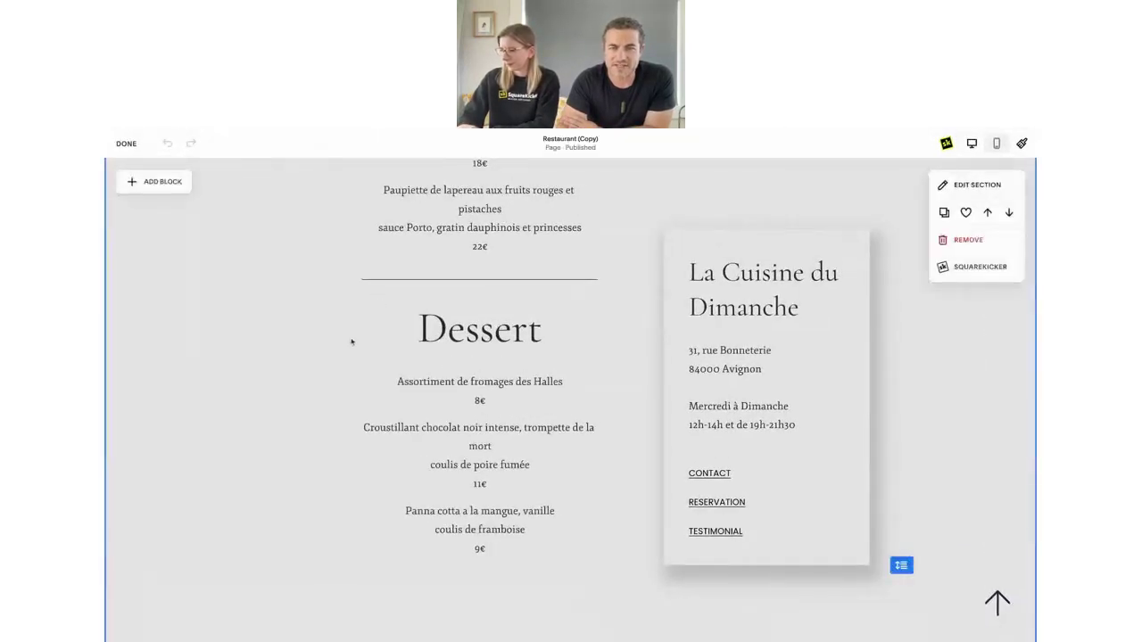
{"action": "scroll", "coordinate": [348, 397], "scroll_direction": "down", "scroll_amount": 6}
{"action": "scroll", "coordinate": [346, 400], "scroll_direction": "down", "scroll_amount": 3}
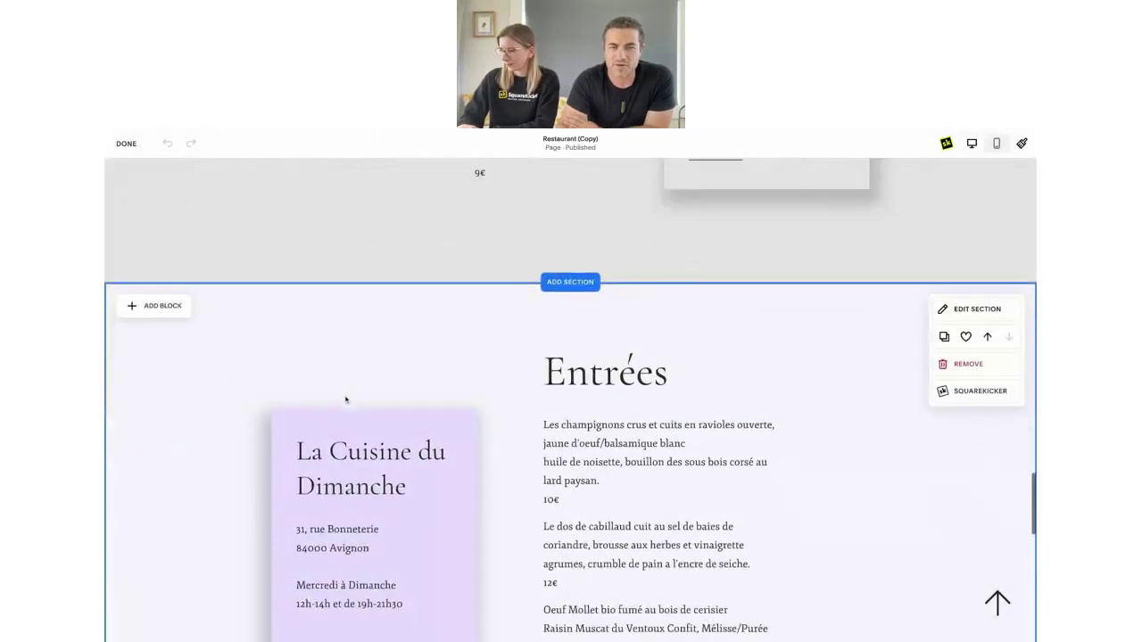
{"action": "scroll", "coordinate": [465, 392], "scroll_direction": "up", "scroll_amount": 1}
{"action": "scroll", "coordinate": [523, 393], "scroll_direction": "down", "scroll_amount": 10}
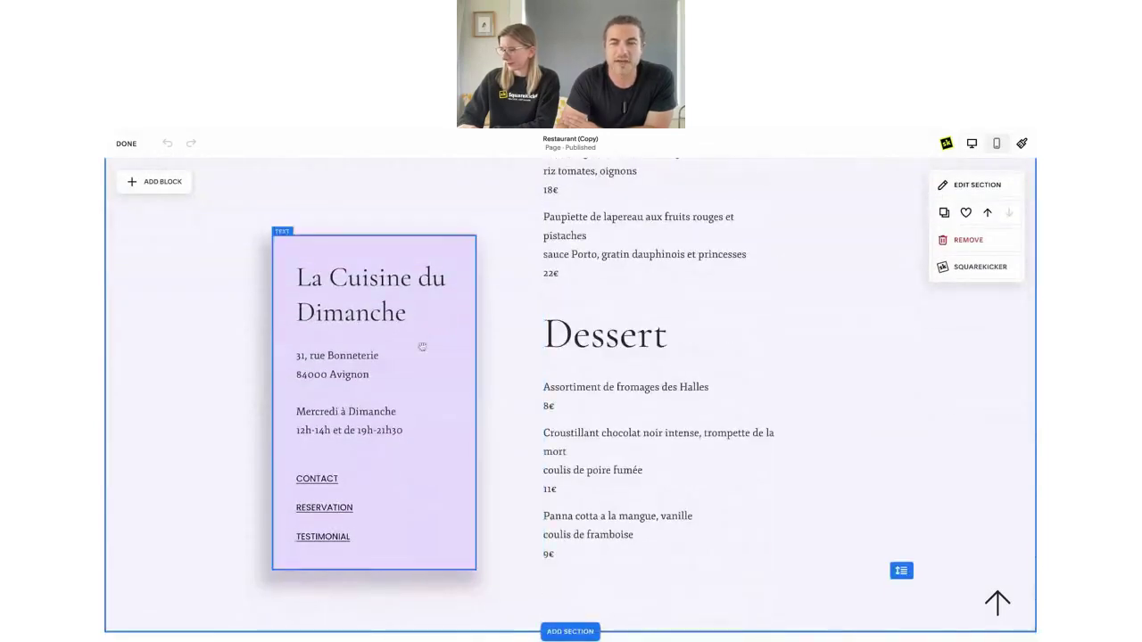
{"action": "scroll", "coordinate": [420, 344], "scroll_direction": "up", "scroll_amount": 15}
{"action": "scroll", "coordinate": [635, 477], "scroll_direction": "down", "scroll_amount": 8}
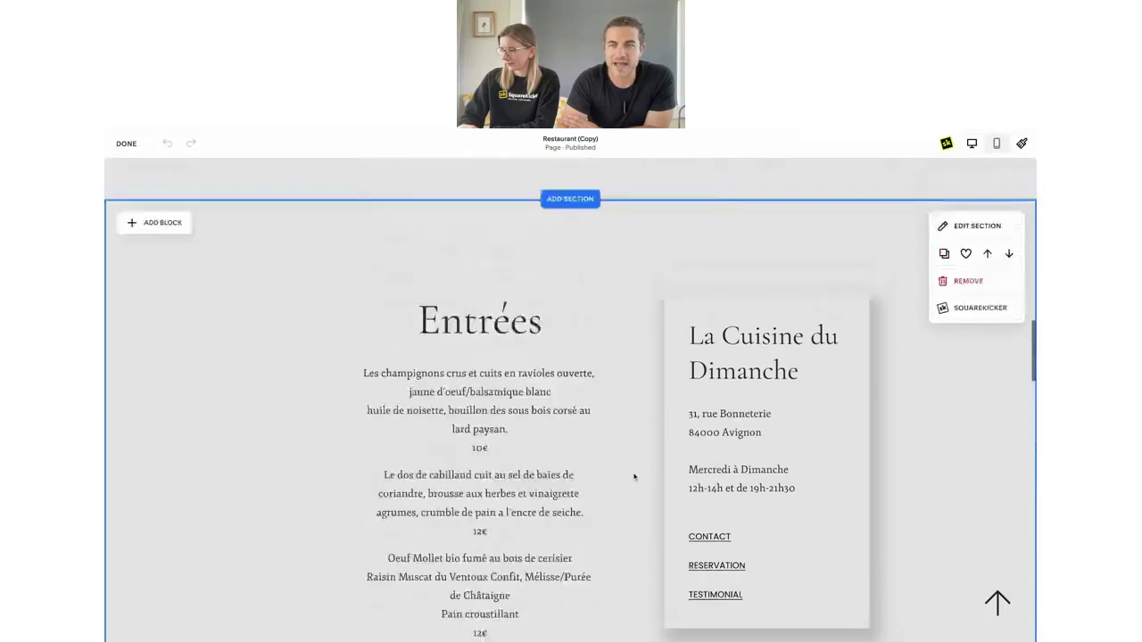
{"action": "scroll", "coordinate": [634, 474], "scroll_direction": "up", "scroll_amount": 7}
{"action": "scroll", "coordinate": [635, 478], "scroll_direction": "down", "scroll_amount": 8}
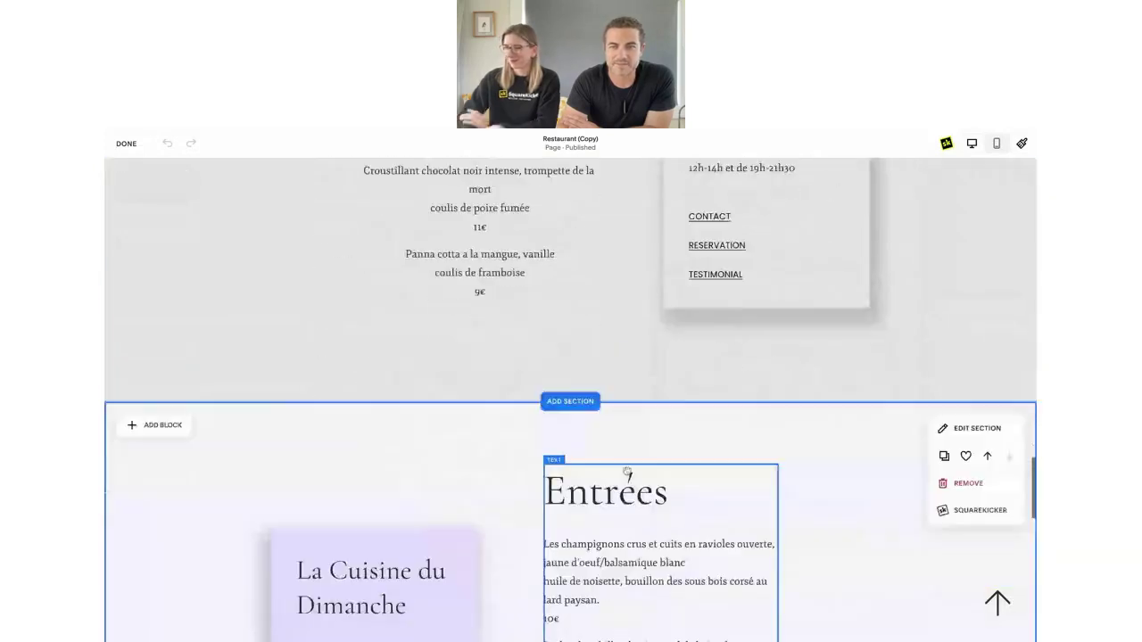
{"action": "scroll", "coordinate": [606, 470], "scroll_direction": "up", "scroll_amount": 2}
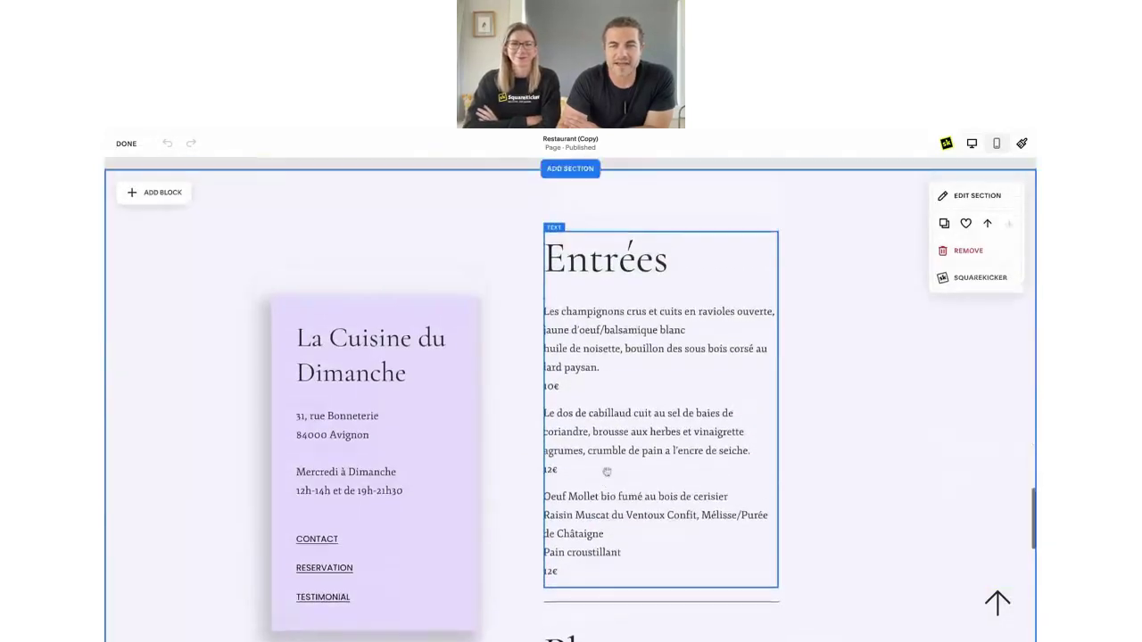
{"action": "left_click", "coordinate": [943, 240]}
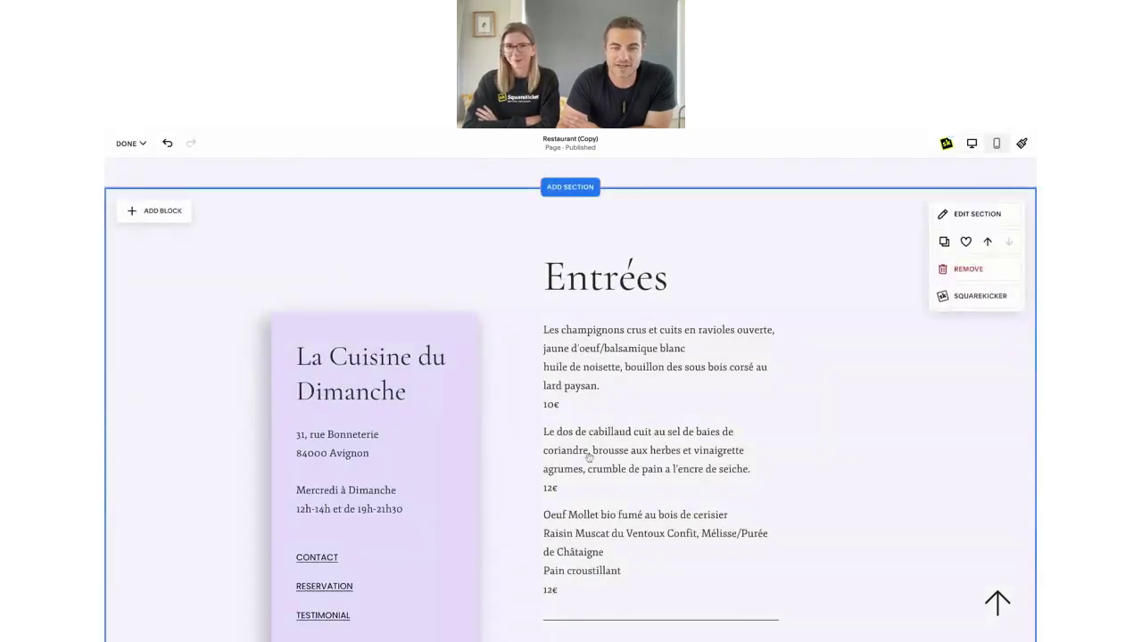
Scroll through the duplicated sections and select the La Cuisine du Dimanche card.
{"action": "scroll", "coordinate": [589, 458], "scroll_direction": "up", "scroll_amount": 3}
{"action": "scroll", "coordinate": [589, 457], "scroll_direction": "down", "scroll_amount": 3}
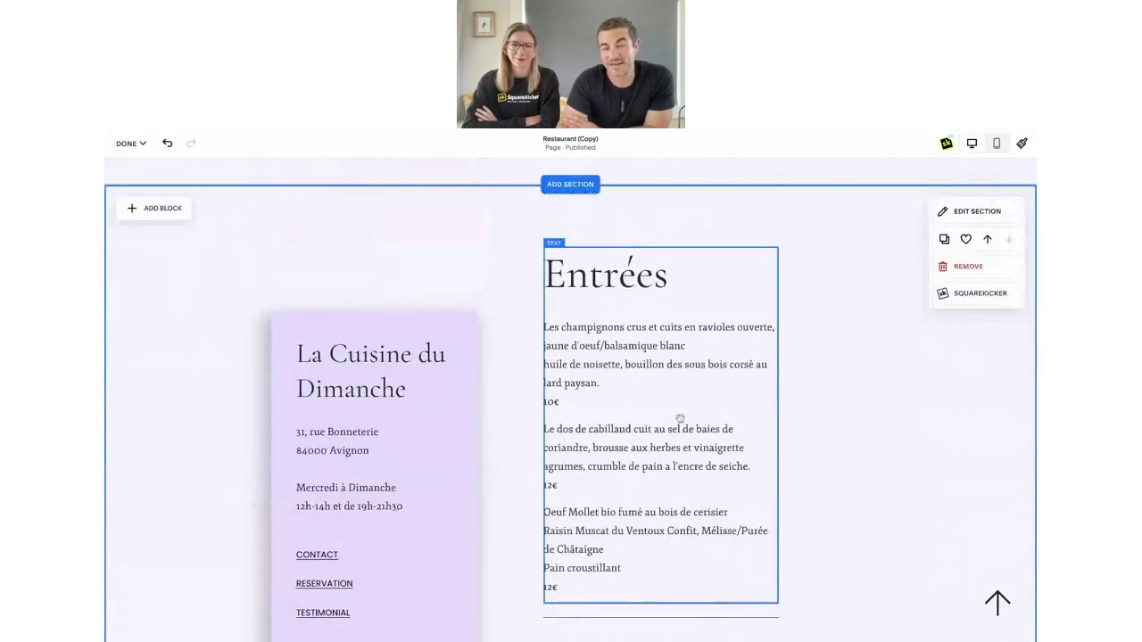
{"action": "scroll", "coordinate": [642, 384], "scroll_direction": "down", "scroll_amount": 3}
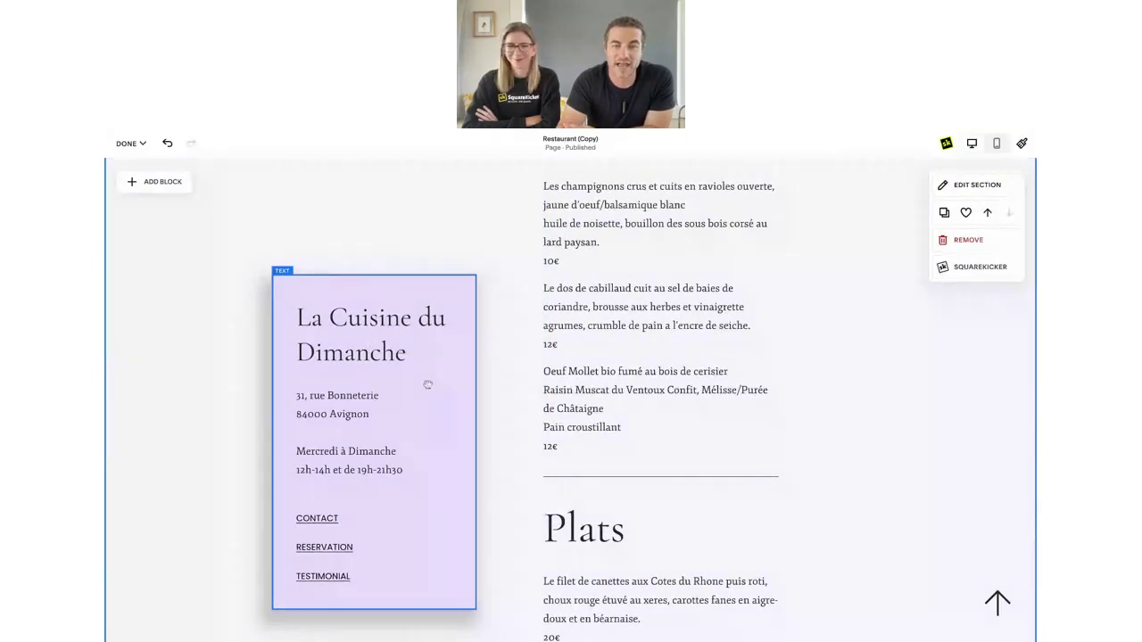
{"action": "scroll", "coordinate": [515, 393], "scroll_direction": "down", "scroll_amount": 10}
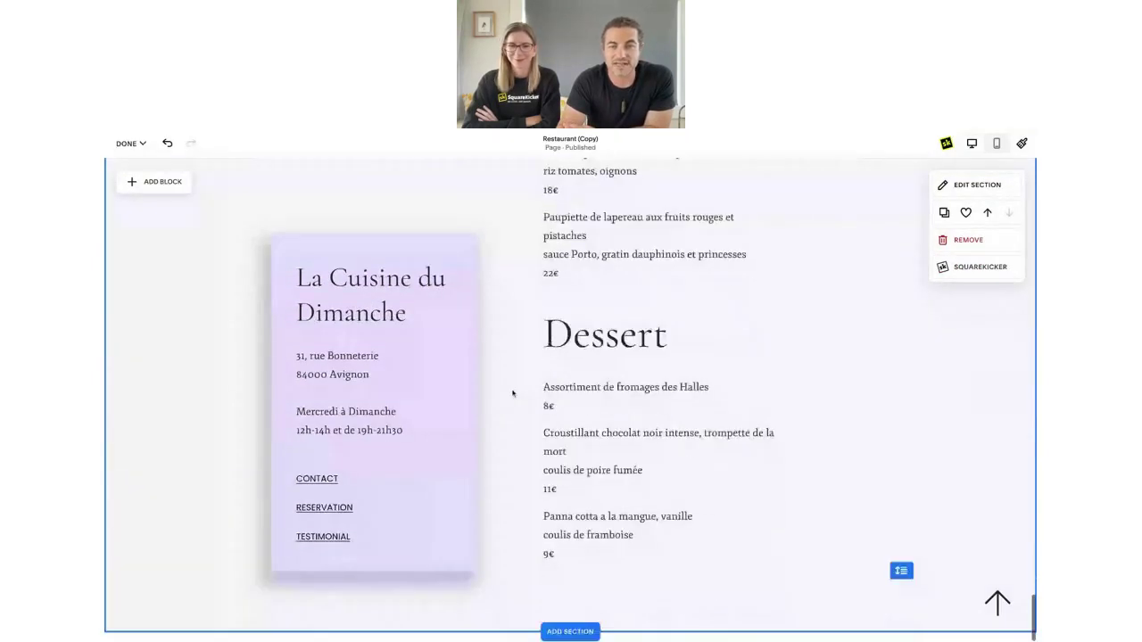
{"action": "scroll", "coordinate": [513, 393], "scroll_direction": "up", "scroll_amount": 10}
{"action": "scroll", "coordinate": [513, 394], "scroll_direction": "up", "scroll_amount": 2}
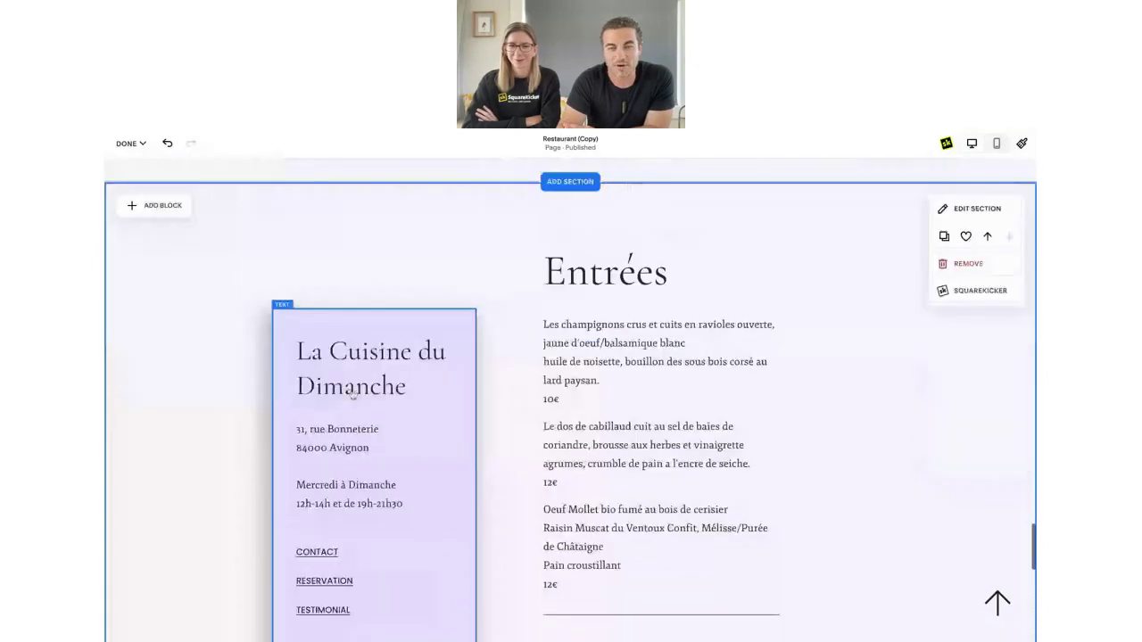
{"action": "left_click", "coordinate": [353, 394]}
Close the card text's SquareKicker design panel, then save and exit the Restaurant (Copy) editor.
{"action": "left_click", "coordinate": [380, 286]}
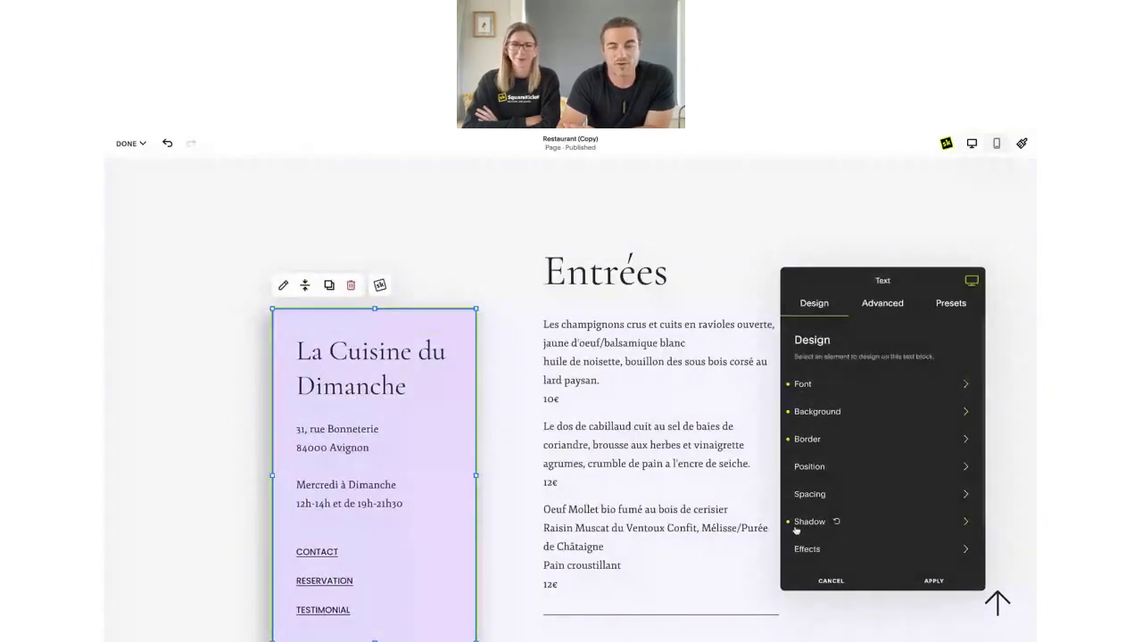
{"action": "left_click", "coordinate": [831, 581]}
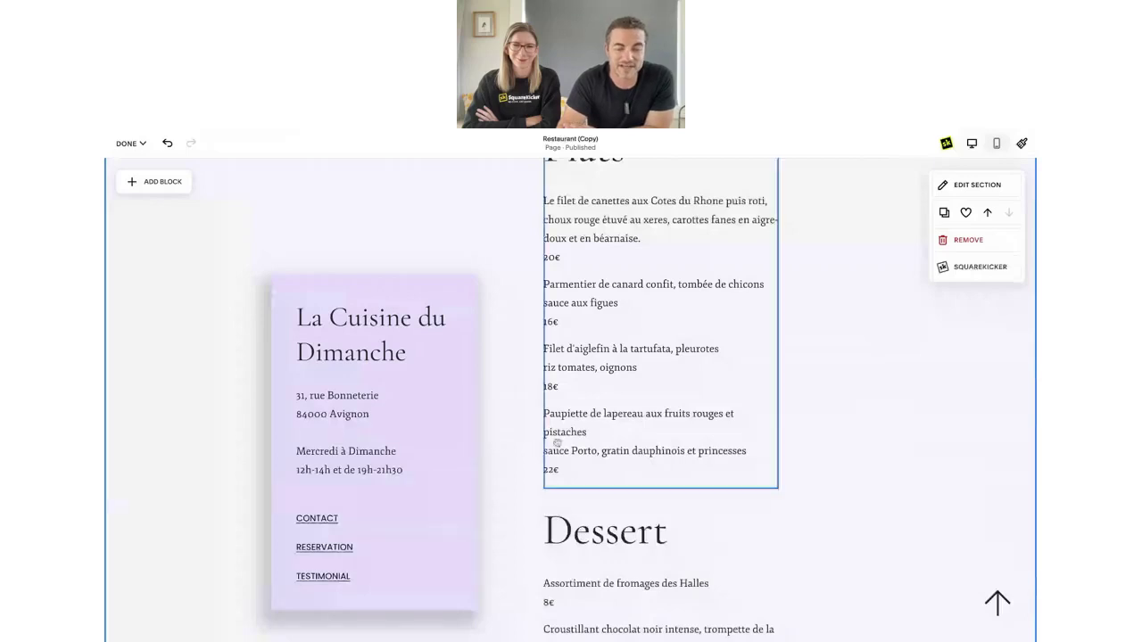
{"action": "scroll", "coordinate": [733, 485], "scroll_direction": "down", "scroll_amount": 3}
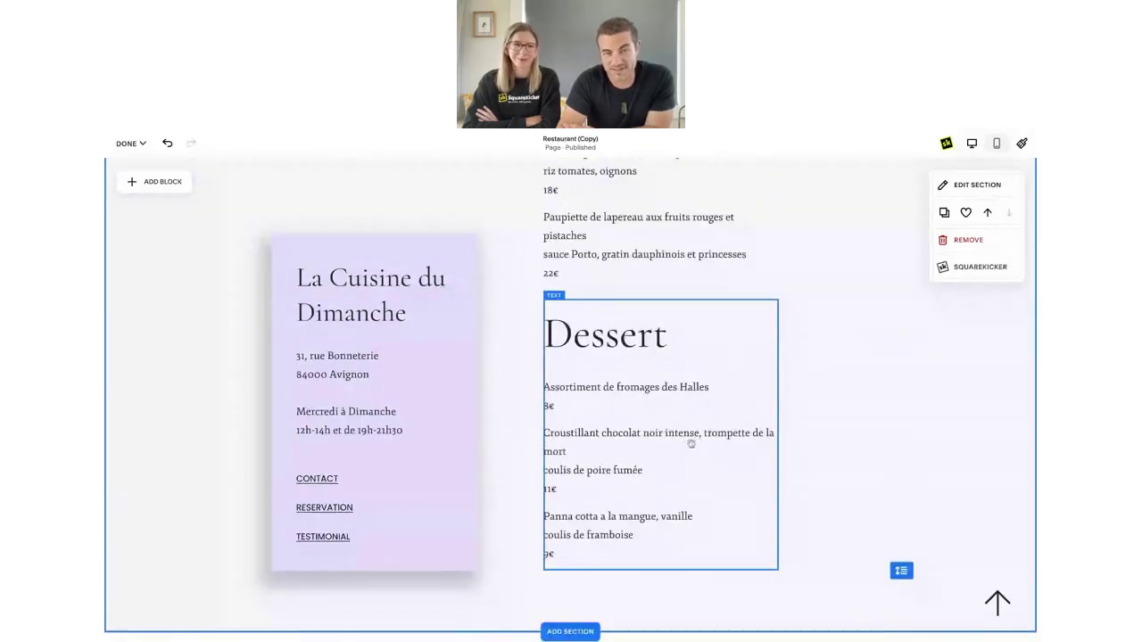
{"action": "left_click", "coordinate": [130, 142]}
{"action": "left_click", "coordinate": [130, 177]}
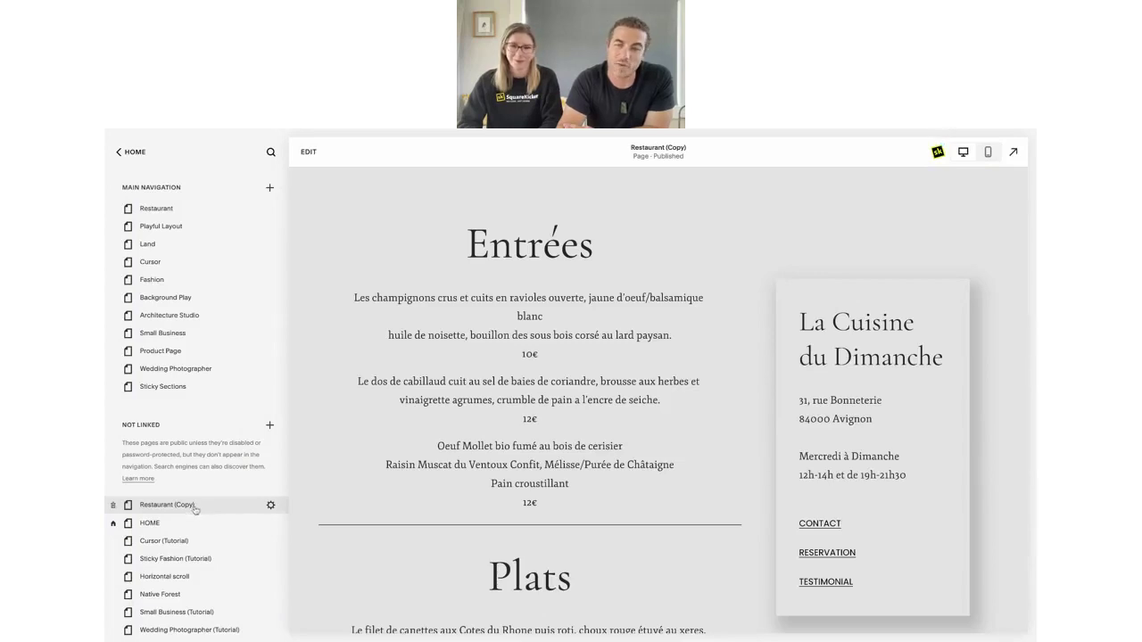
Open the Playful Layout page, scroll through its preview, and enter its editor.
{"action": "left_click", "coordinate": [164, 228]}
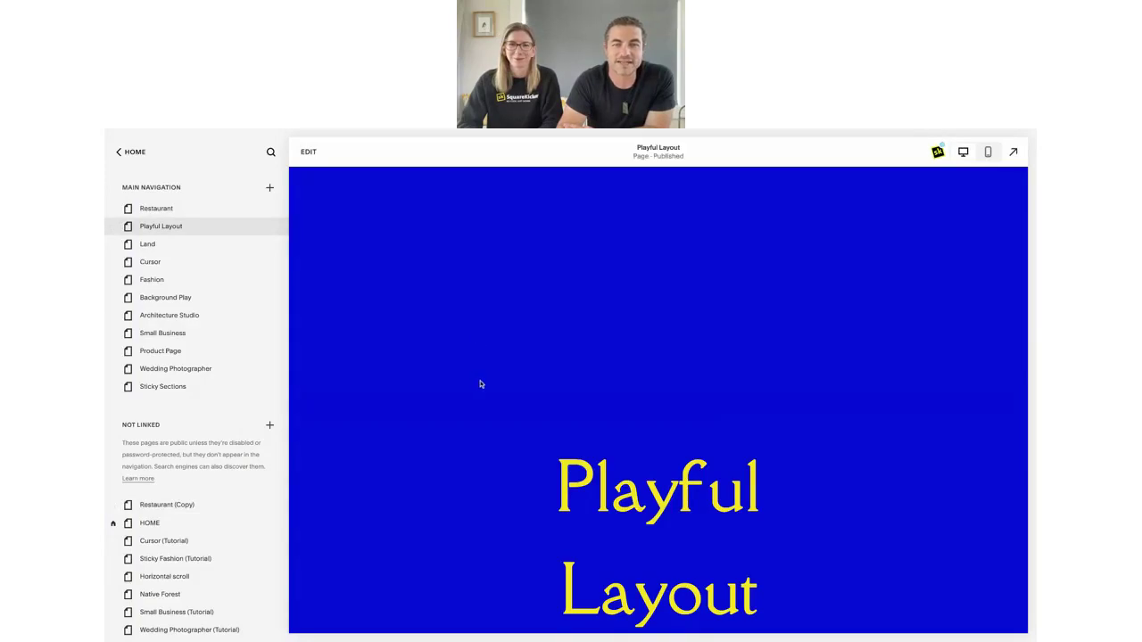
{"action": "scroll", "coordinate": [480, 385], "scroll_direction": "down", "scroll_amount": 10}
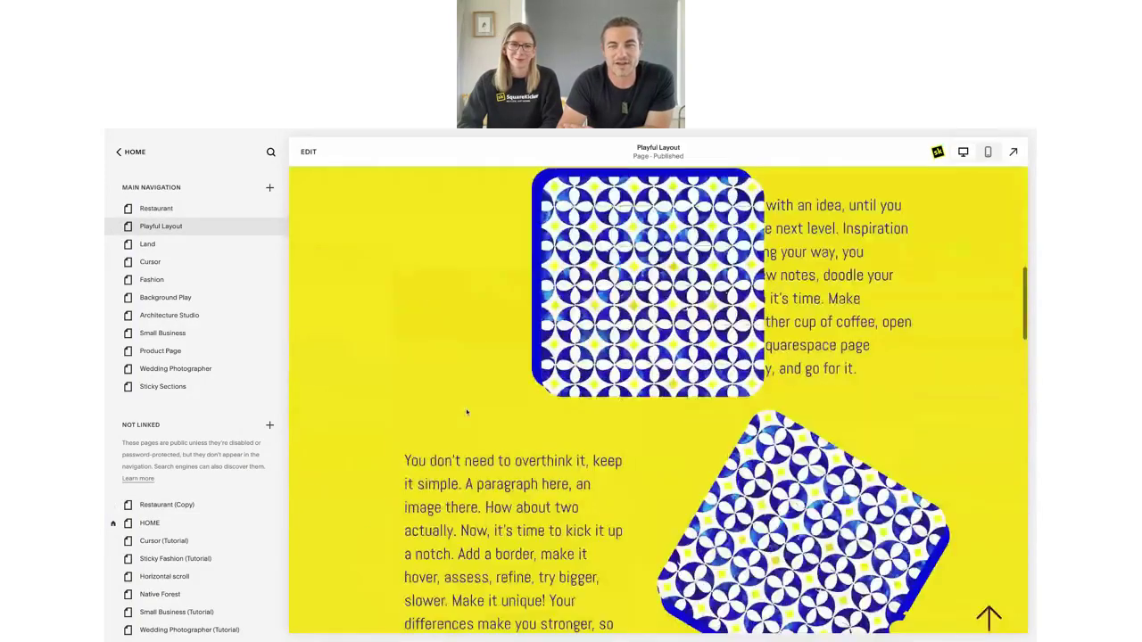
{"action": "scroll", "coordinate": [467, 411], "scroll_direction": "down", "scroll_amount": 2}
{"action": "scroll", "coordinate": [467, 412], "scroll_direction": "up", "scroll_amount": 4}
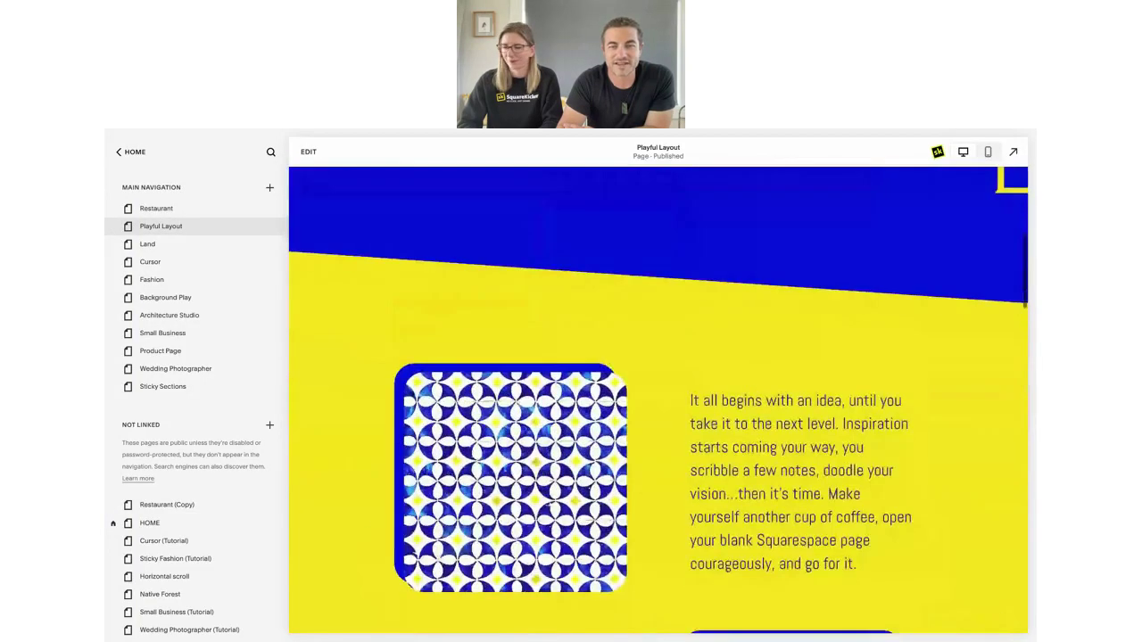
{"action": "scroll", "coordinate": [477, 266], "scroll_direction": "down", "scroll_amount": 8}
{"action": "scroll", "coordinate": [477, 266], "scroll_direction": "up", "scroll_amount": 3}
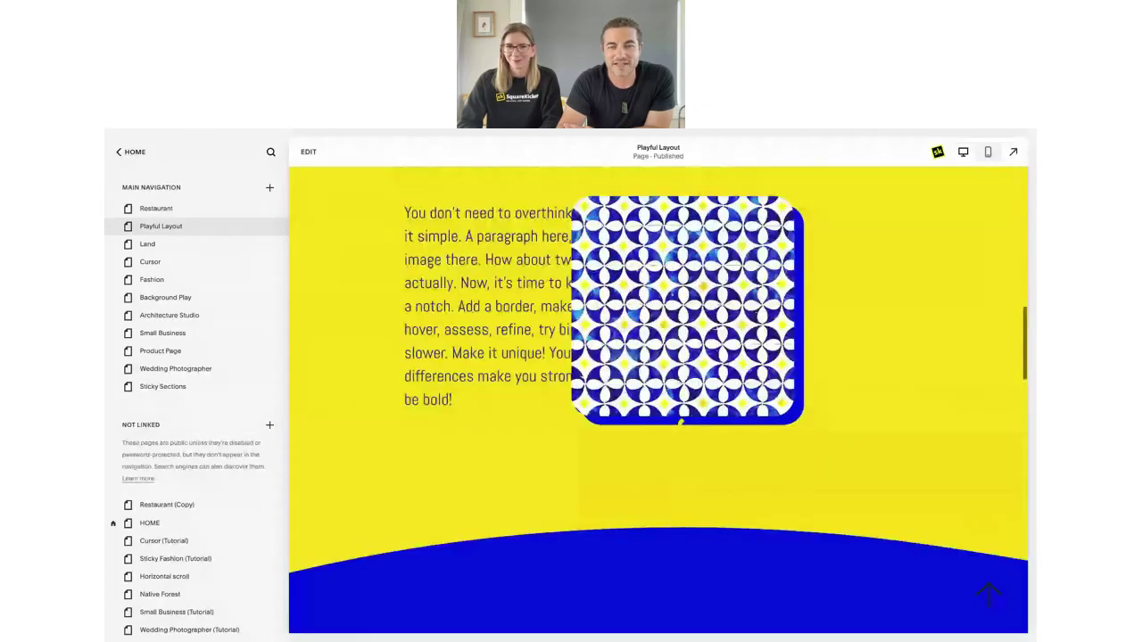
{"action": "scroll", "coordinate": [658, 399], "scroll_direction": "down", "scroll_amount": 5}
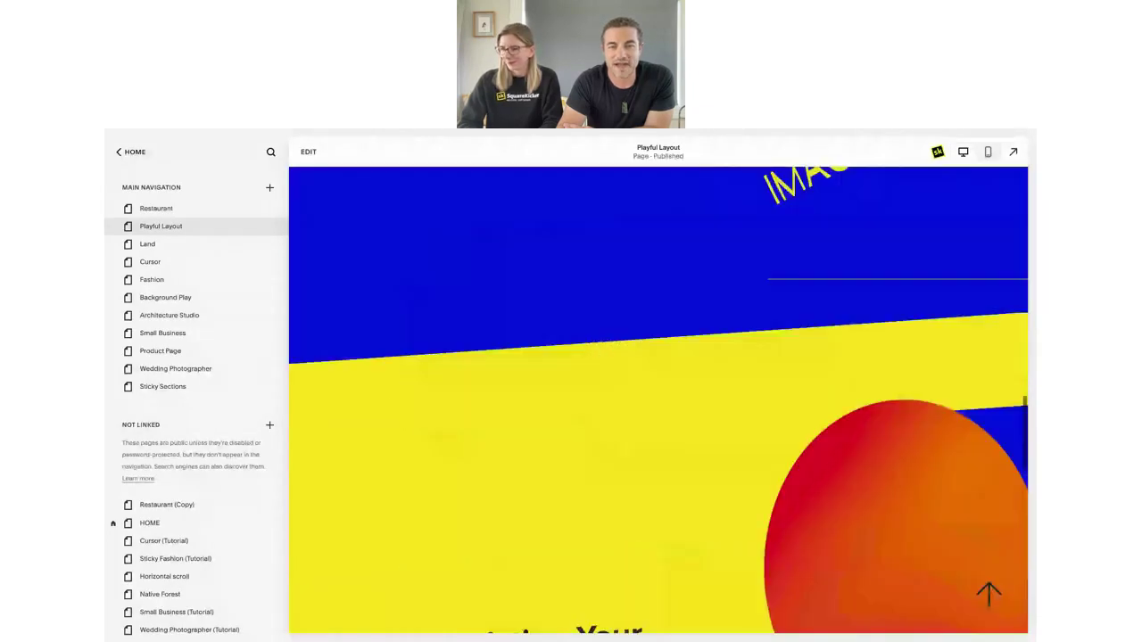
{"action": "scroll", "coordinate": [658, 400], "scroll_direction": "down", "scroll_amount": 5}
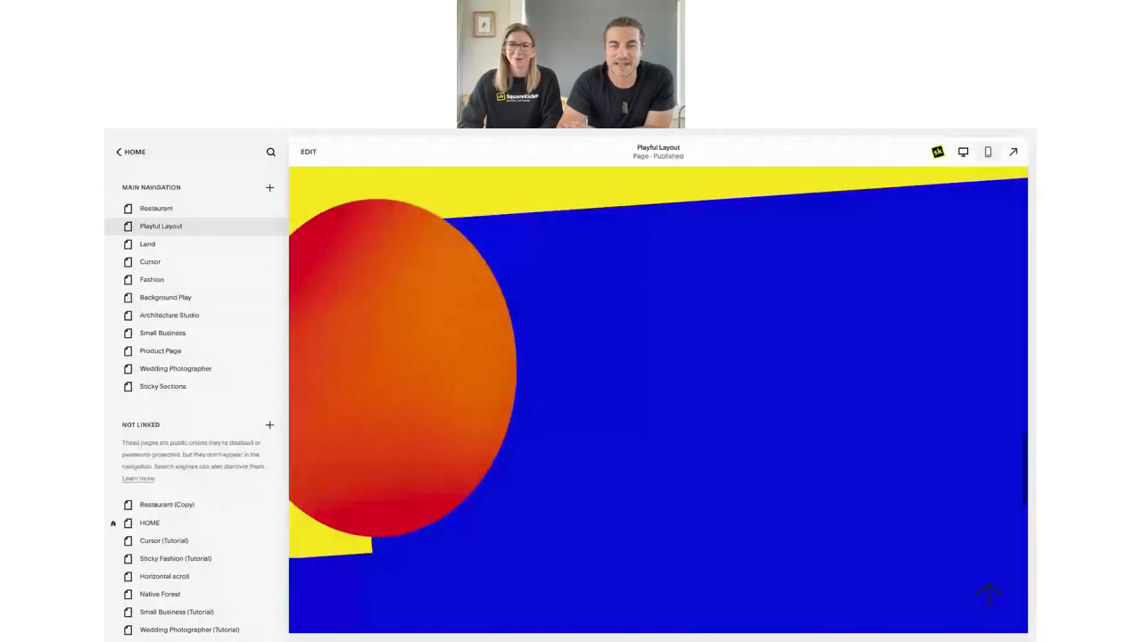
{"action": "scroll", "coordinate": [659, 400], "scroll_direction": "up", "scroll_amount": 5}
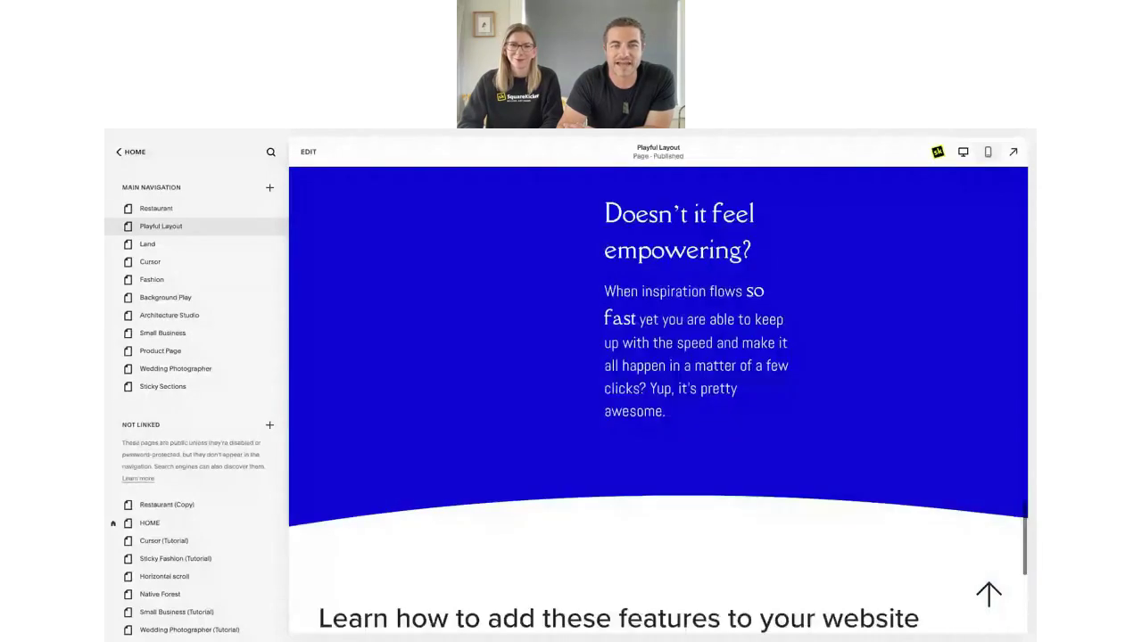
{"action": "scroll", "coordinate": [658, 399], "scroll_direction": "up", "scroll_amount": 5}
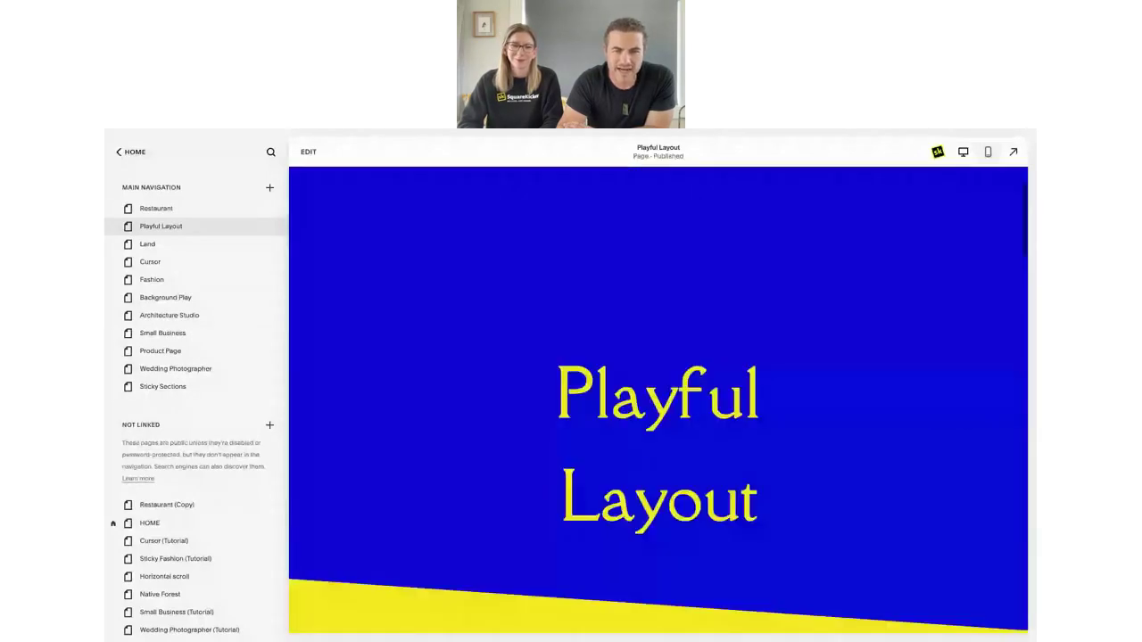
{"action": "scroll", "coordinate": [659, 400], "scroll_direction": "down", "scroll_amount": 3}
{"action": "left_click", "coordinate": [308, 151]}
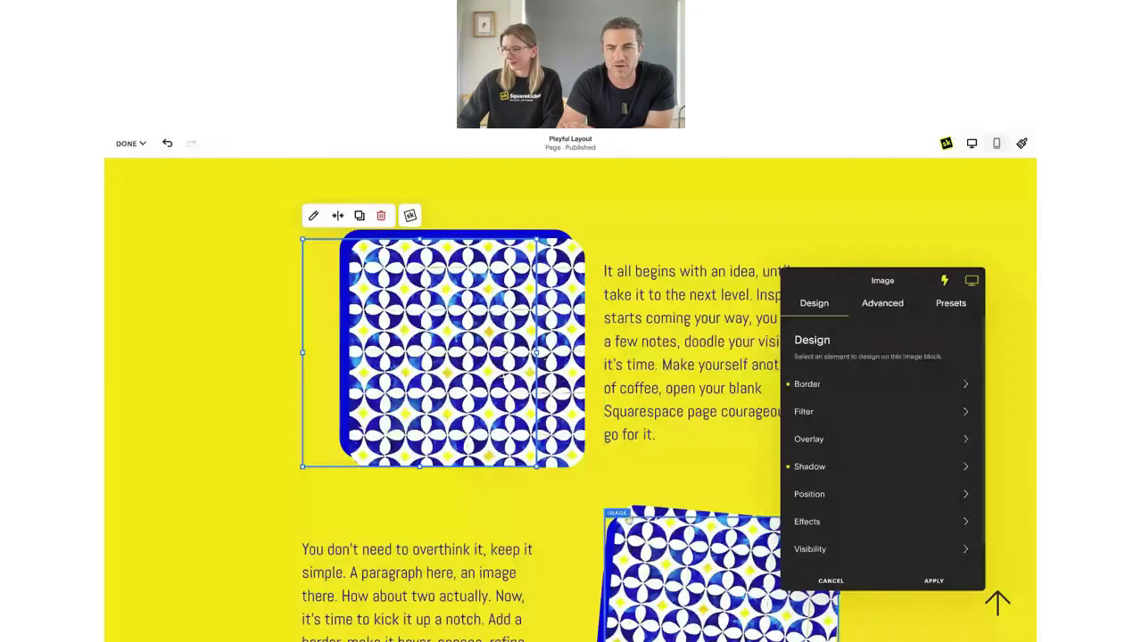
Open the image's Advanced Scroll Effects settings and scroll to preview the tilt animation.
{"action": "left_click", "coordinate": [882, 304]}
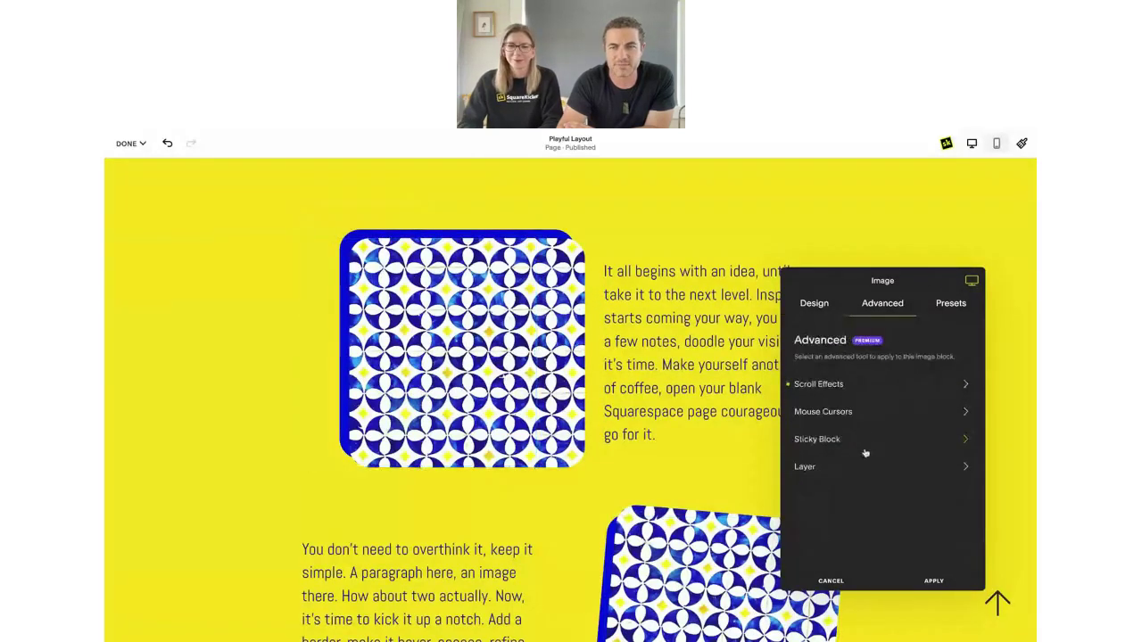
{"action": "left_click", "coordinate": [865, 383]}
{"action": "scroll", "coordinate": [487, 422], "scroll_direction": "up", "scroll_amount": 2}
{"action": "scroll", "coordinate": [487, 422], "scroll_direction": "down", "scroll_amount": 3}
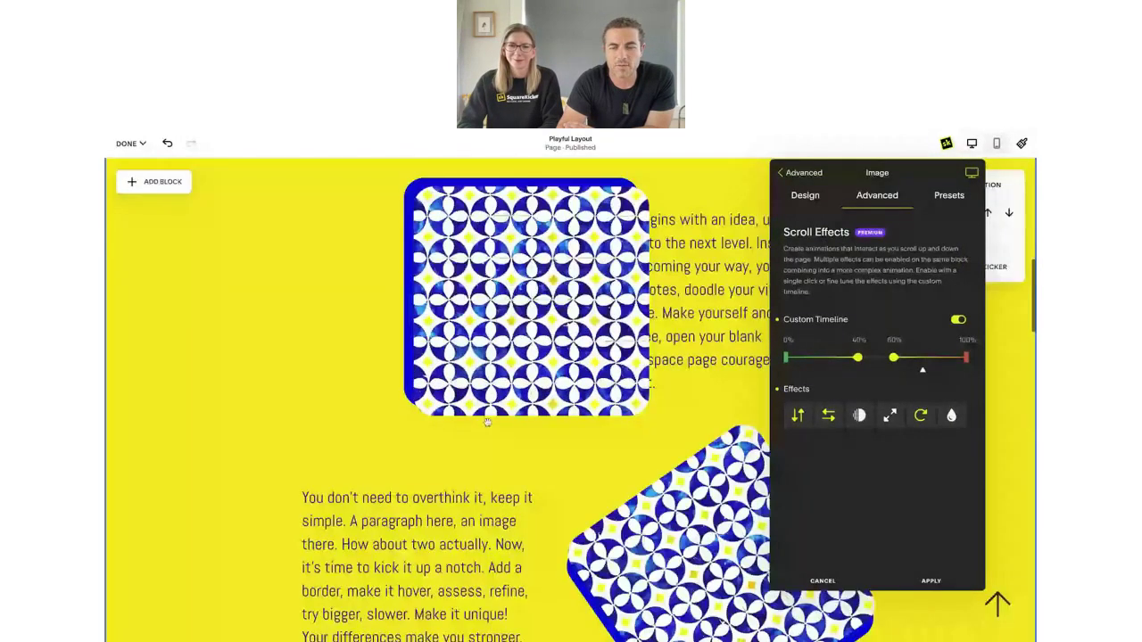
{"action": "scroll", "coordinate": [488, 422], "scroll_direction": "up", "scroll_amount": 5}
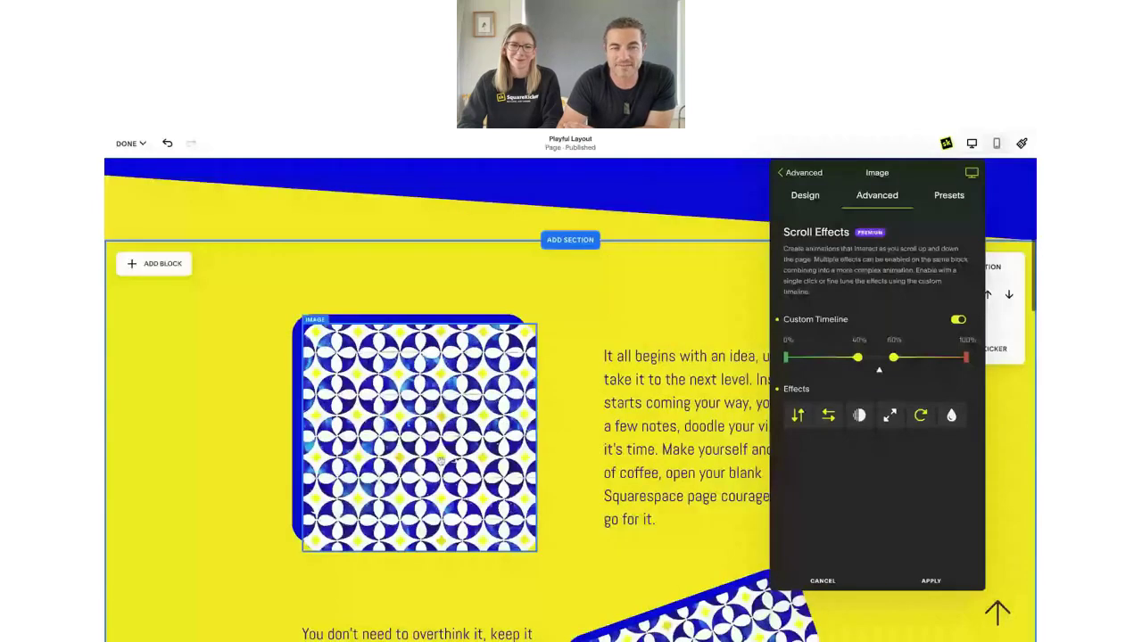
{"action": "scroll", "coordinate": [564, 491], "scroll_direction": "down", "scroll_amount": 3}
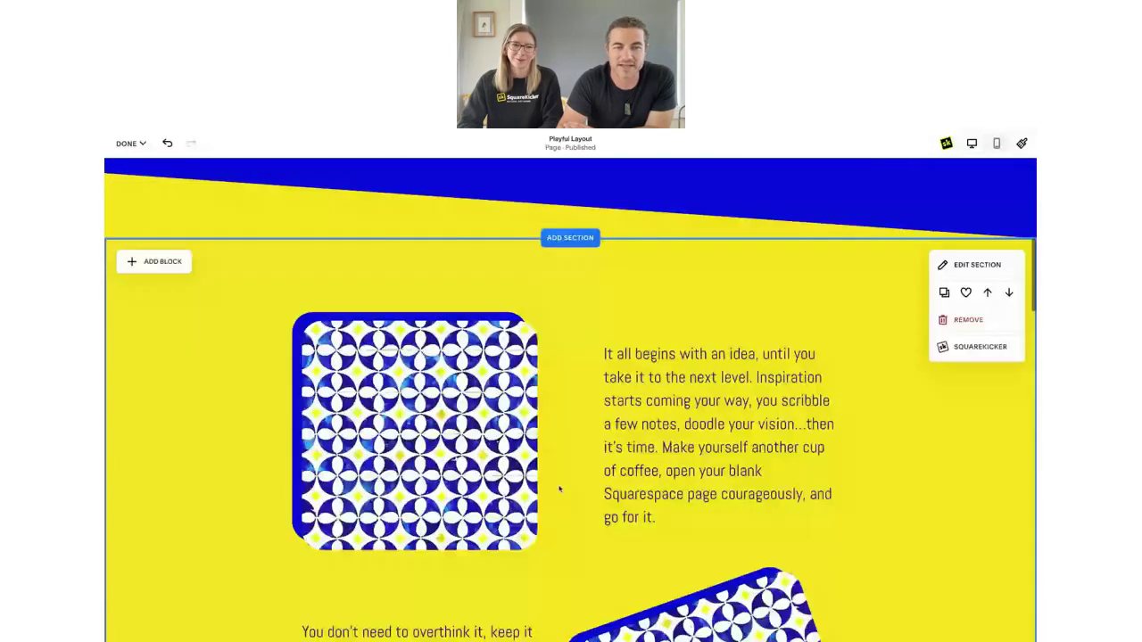
{"action": "scroll", "coordinate": [405, 363], "scroll_direction": "up", "scroll_amount": 1}
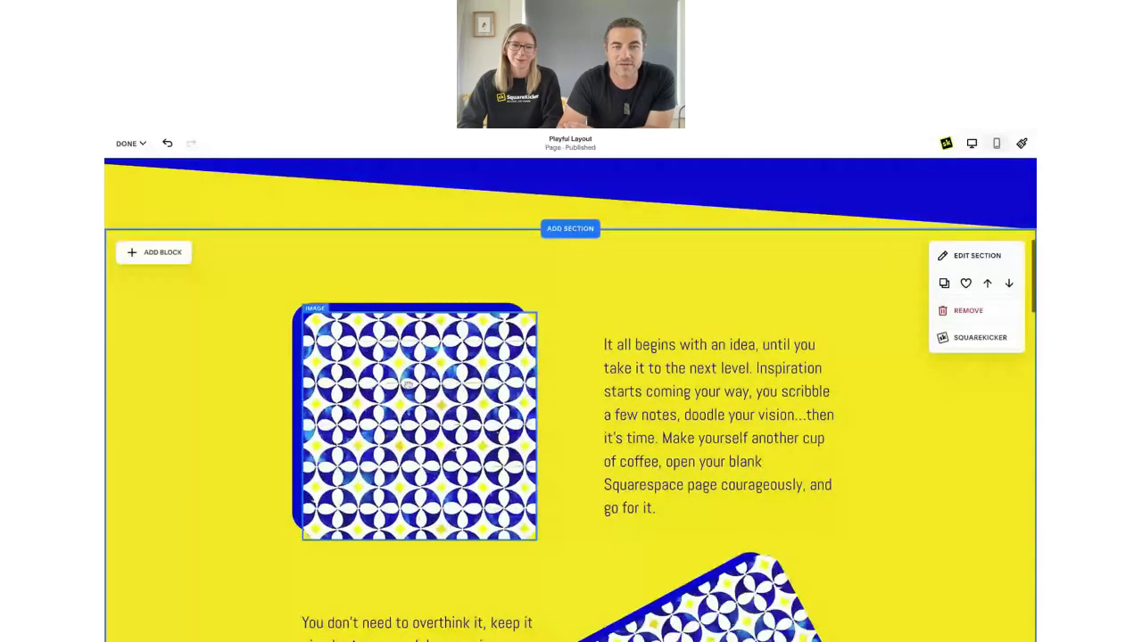
Duplicate the top patterned image and drag the copy down-right toward the text.
{"action": "left_click", "coordinate": [407, 383]}
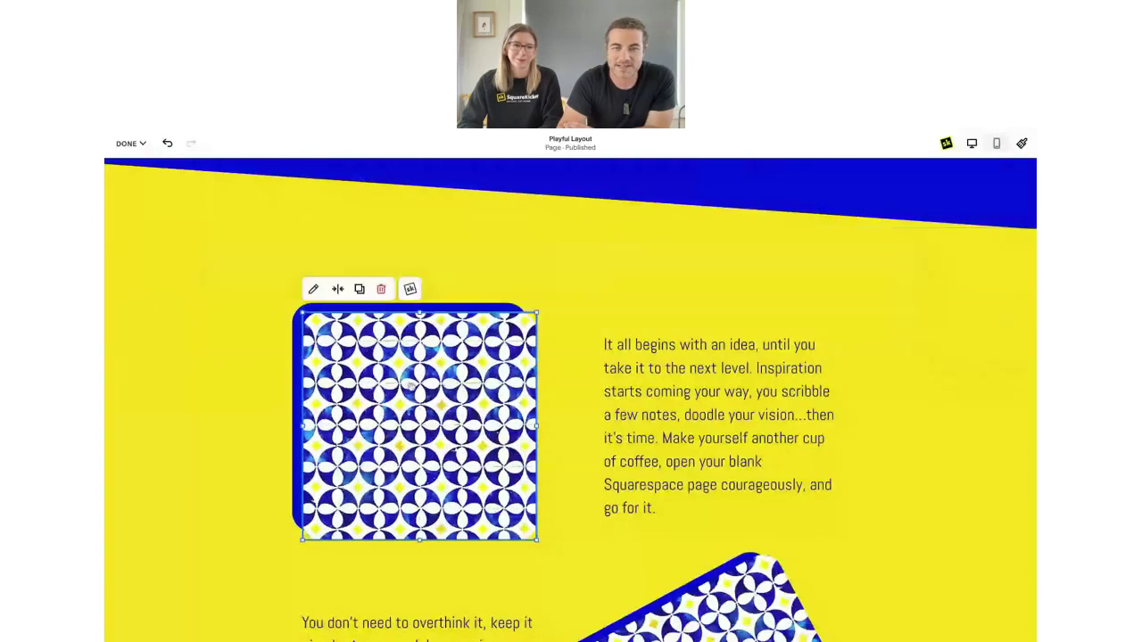
{"action": "left_click", "coordinate": [359, 289]}
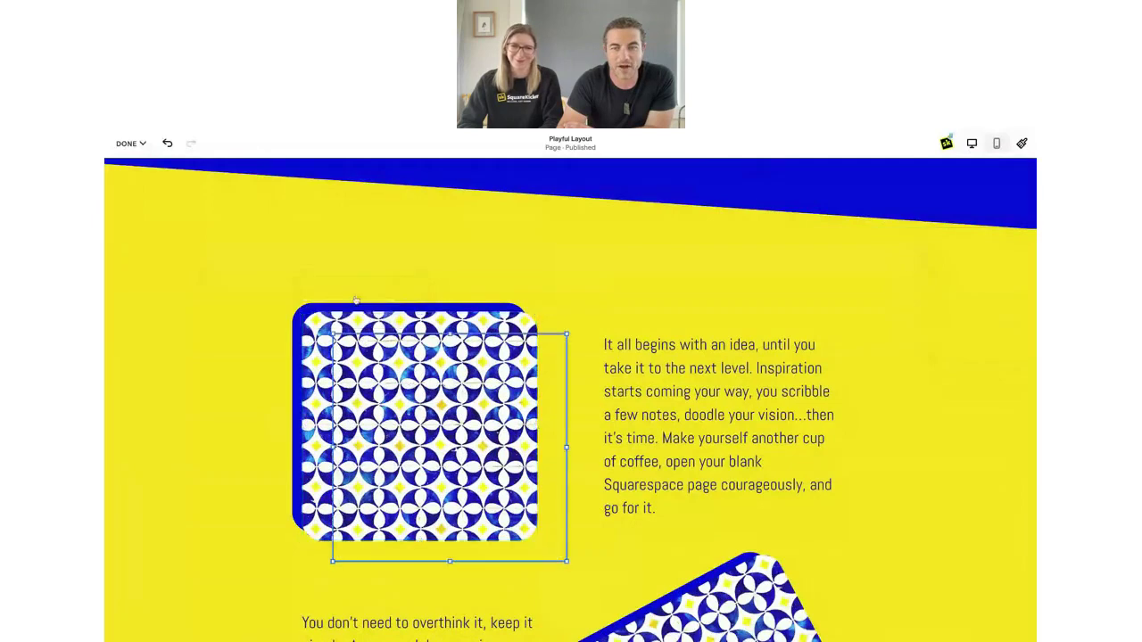
{"action": "left_click_drag", "start_coordinate": [409, 377], "coordinate": [474, 423]}
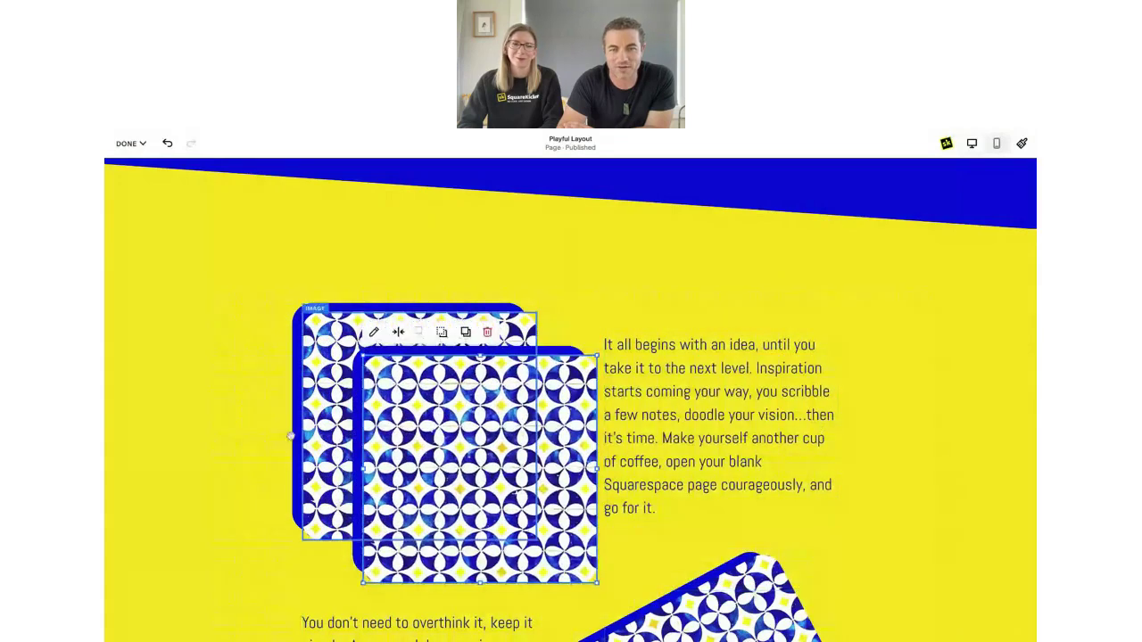
Drag another image copy further down-right to extend the staggered cascade.
{"action": "scroll", "coordinate": [218, 444], "scroll_direction": "down", "scroll_amount": 3}
{"action": "scroll", "coordinate": [218, 444], "scroll_direction": "up", "scroll_amount": 8}
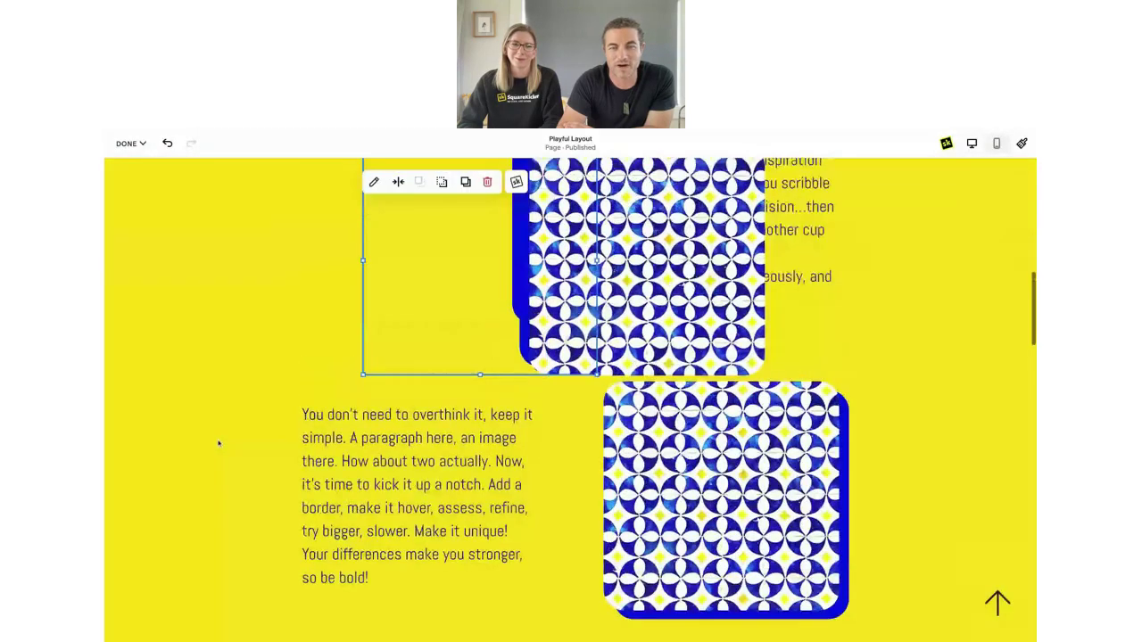
{"action": "scroll", "coordinate": [219, 443], "scroll_direction": "down", "scroll_amount": 5}
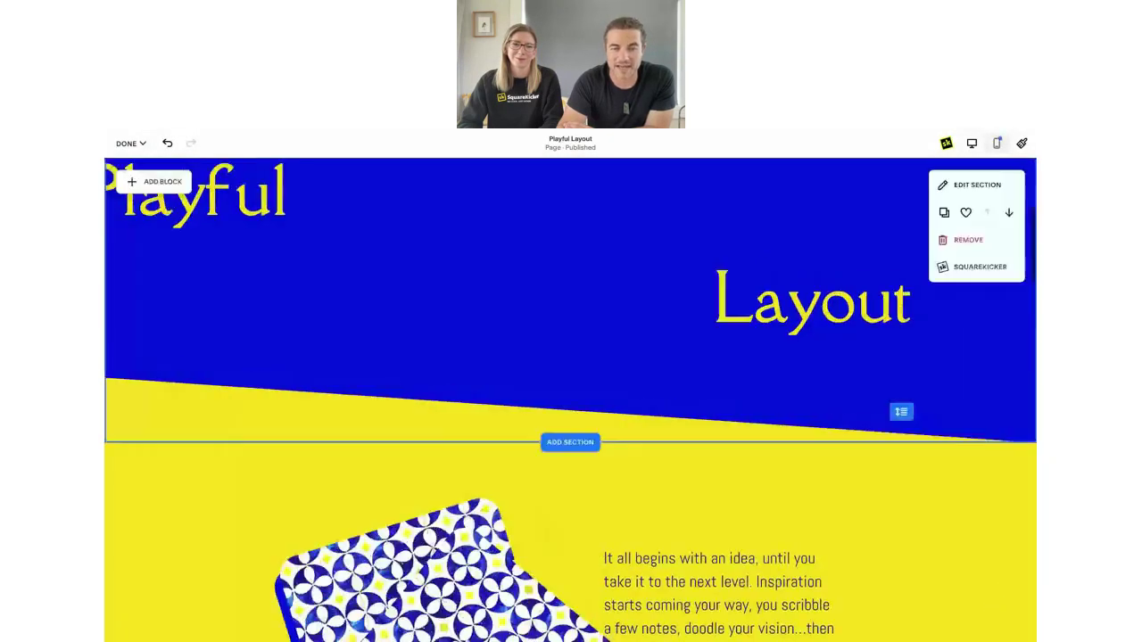
{"action": "scroll", "coordinate": [571, 402], "scroll_direction": "down", "scroll_amount": 1}
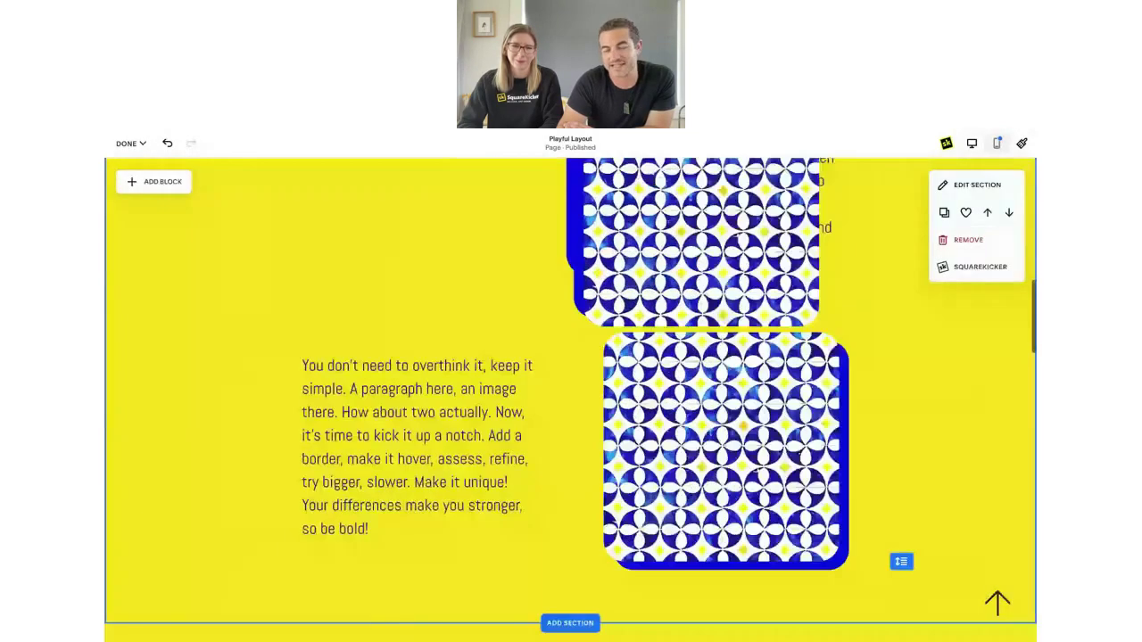
{"action": "scroll", "coordinate": [572, 401], "scroll_direction": "up", "scroll_amount": 3}
{"action": "scroll", "coordinate": [571, 402], "scroll_direction": "up", "scroll_amount": 3}
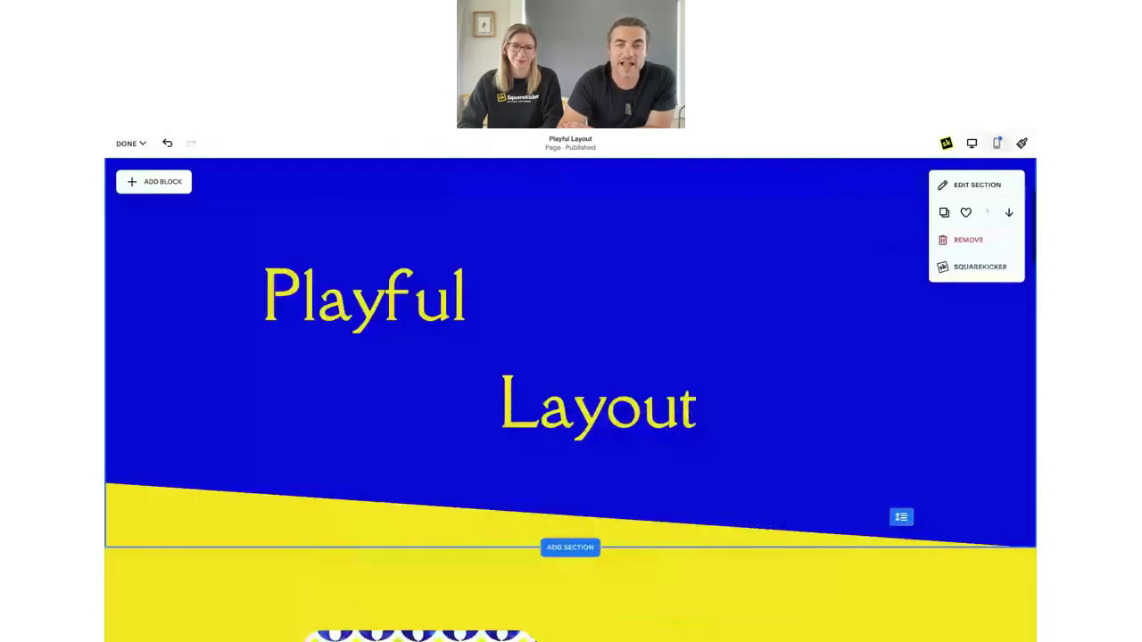
{"action": "scroll", "coordinate": [571, 402], "scroll_direction": "down", "scroll_amount": 5}
{"action": "scroll", "coordinate": [268, 437], "scroll_direction": "up", "scroll_amount": 1}
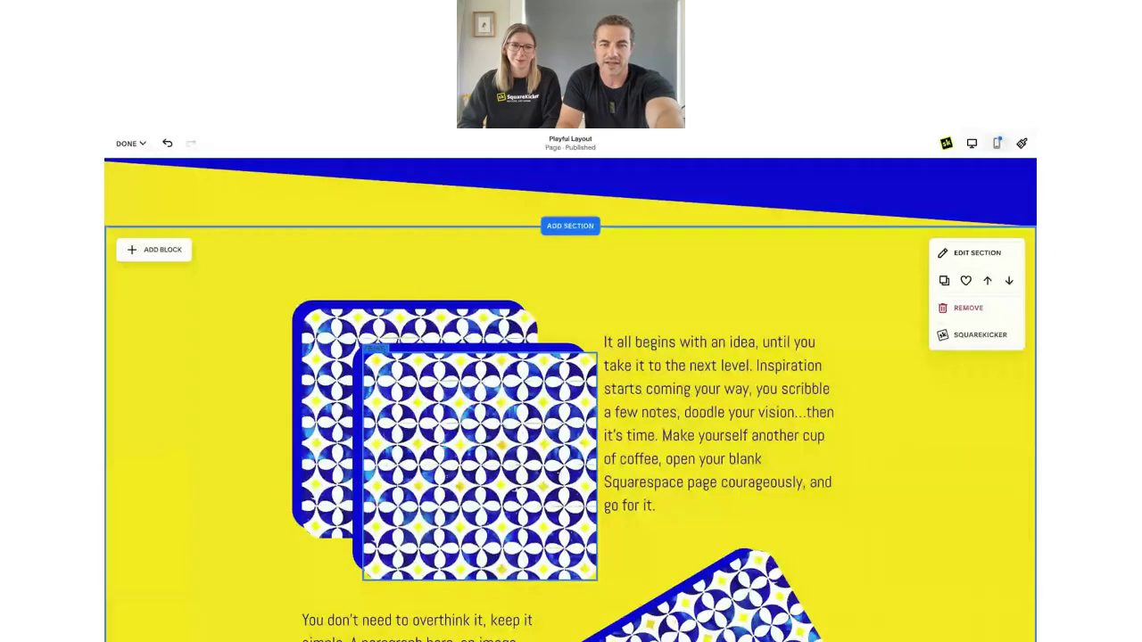
{"action": "left_click_drag", "start_coordinate": [481, 464], "coordinate": [520, 526]}
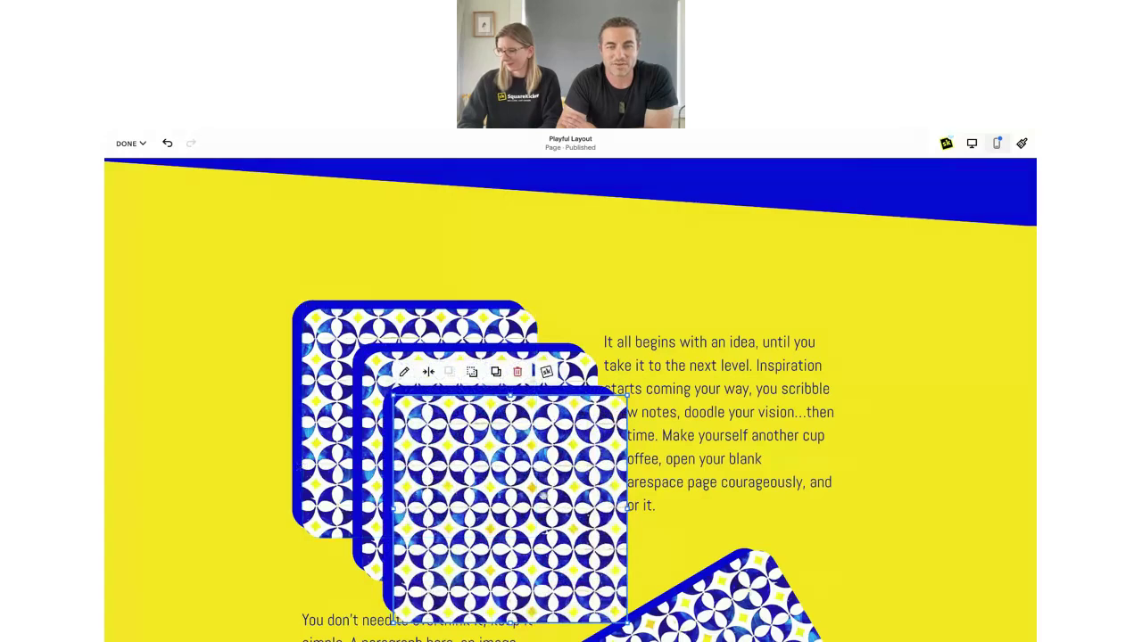
{"action": "scroll", "coordinate": [163, 499], "scroll_direction": "down", "scroll_amount": 3}
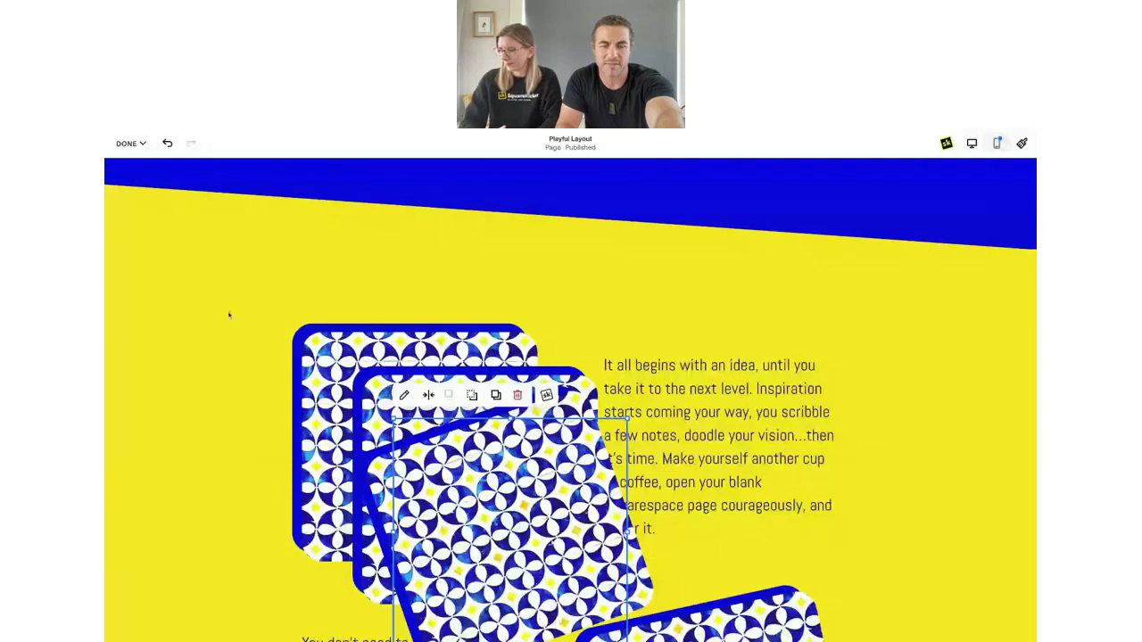
Undo five edits to remove the duplicated and rotated image copies.
{"action": "left_click", "coordinate": [167, 143]}
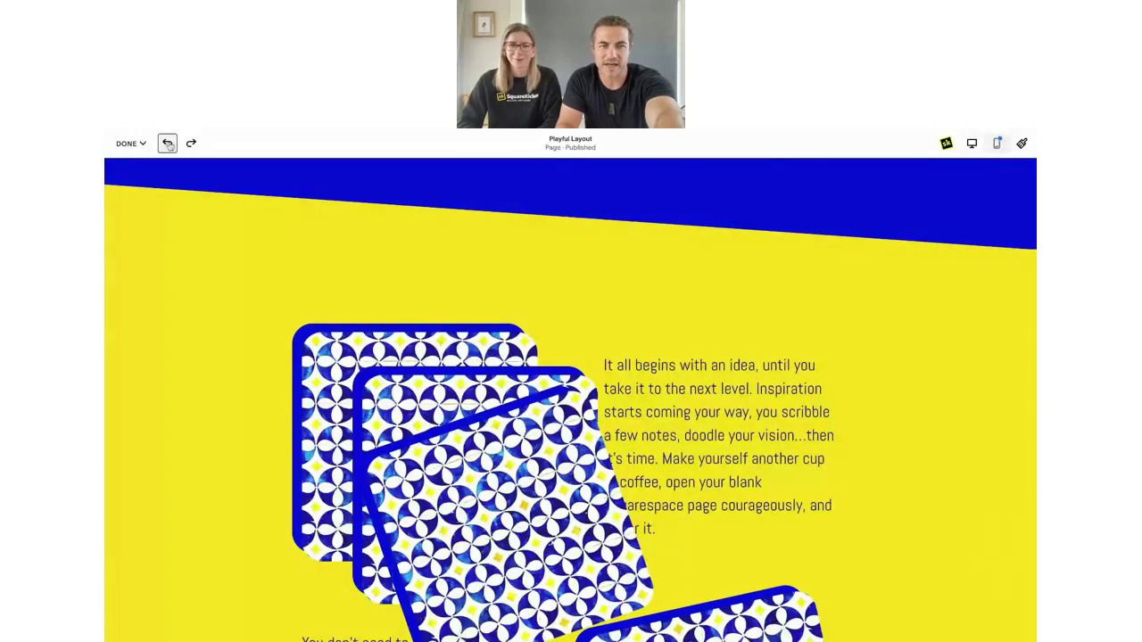
{"action": "left_click", "coordinate": [167, 143]}
{"action": "left_click", "coordinate": [167, 143]}
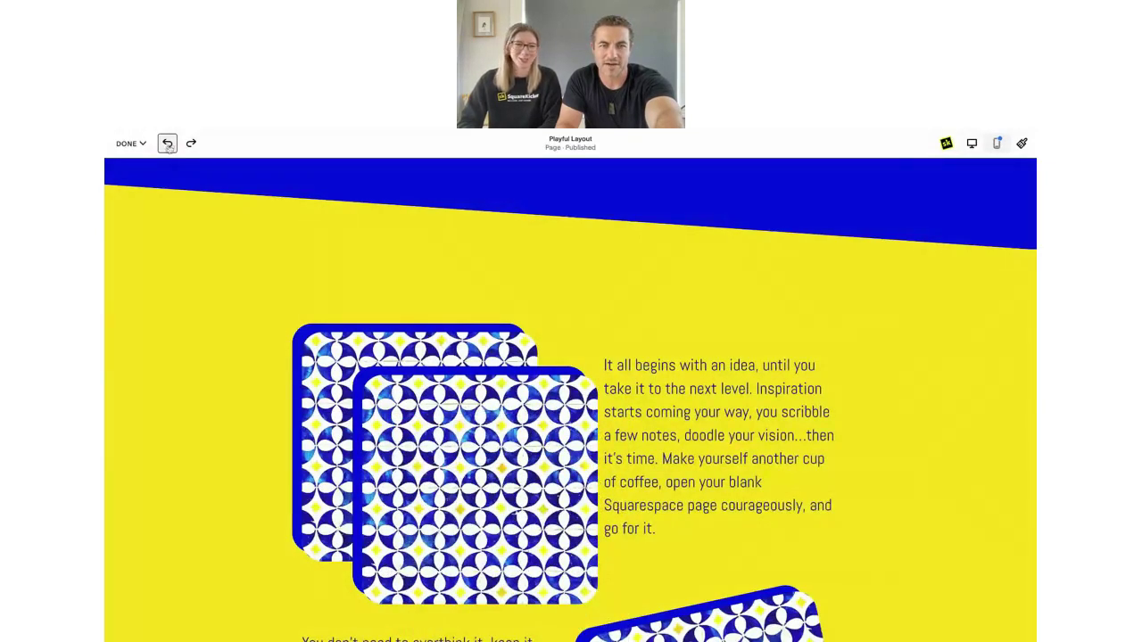
{"action": "left_click", "coordinate": [167, 143]}
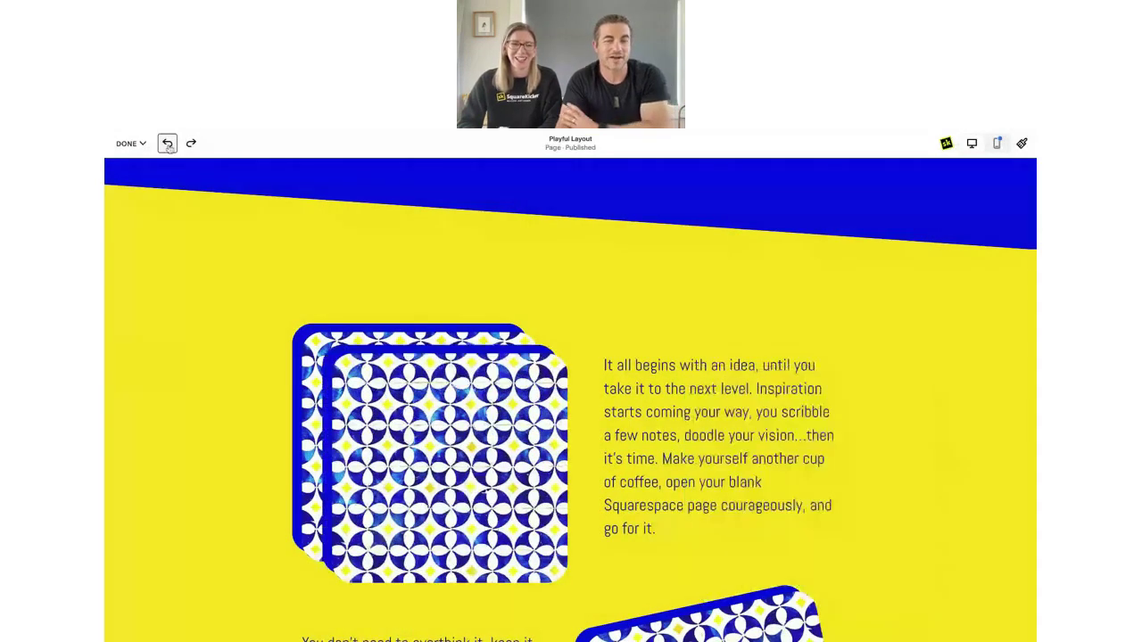
{"action": "left_click", "coordinate": [167, 143]}
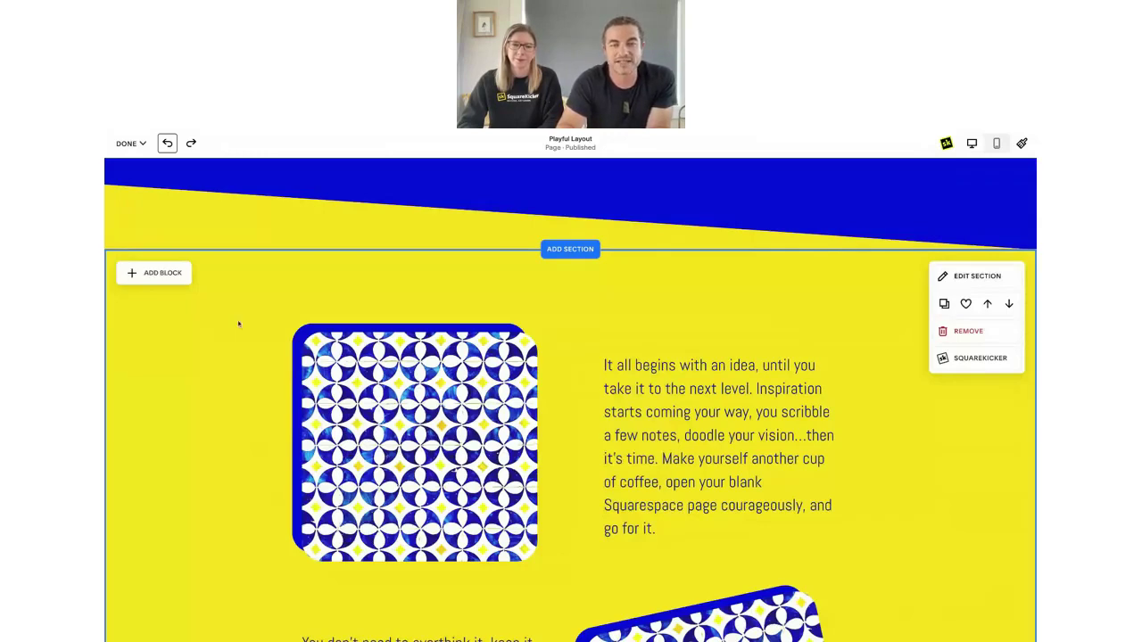
{"action": "scroll", "coordinate": [259, 357], "scroll_direction": "down", "scroll_amount": 5}
{"action": "scroll", "coordinate": [259, 357], "scroll_direction": "down", "scroll_amount": 5}
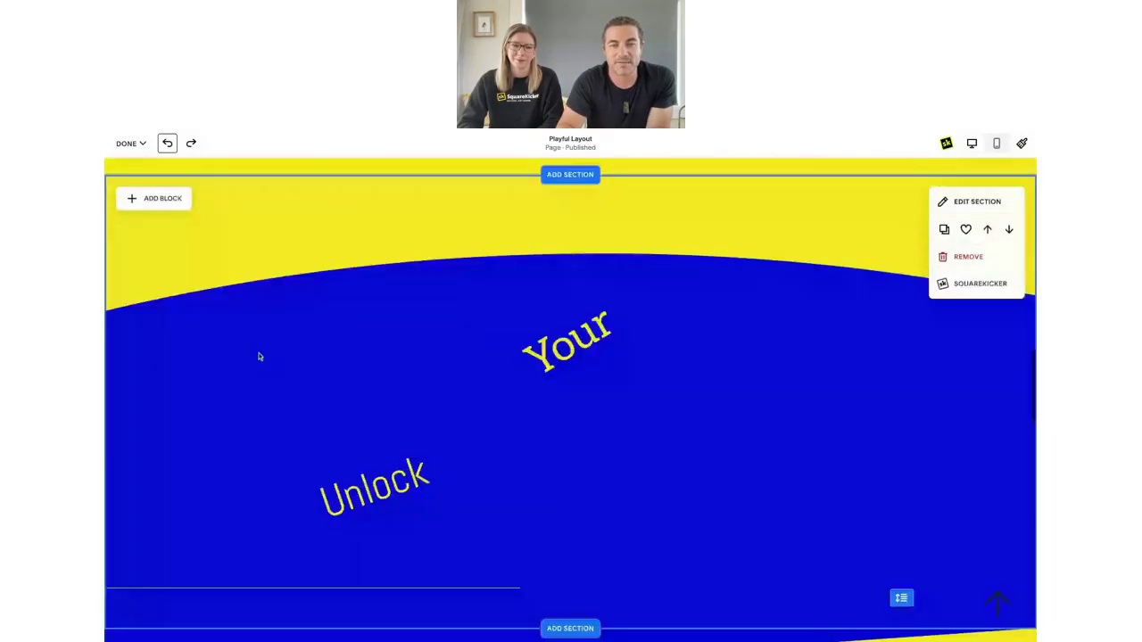
{"action": "scroll", "coordinate": [259, 357], "scroll_direction": "up", "scroll_amount": 1}
{"action": "scroll", "coordinate": [259, 357], "scroll_direction": "down", "scroll_amount": 3}
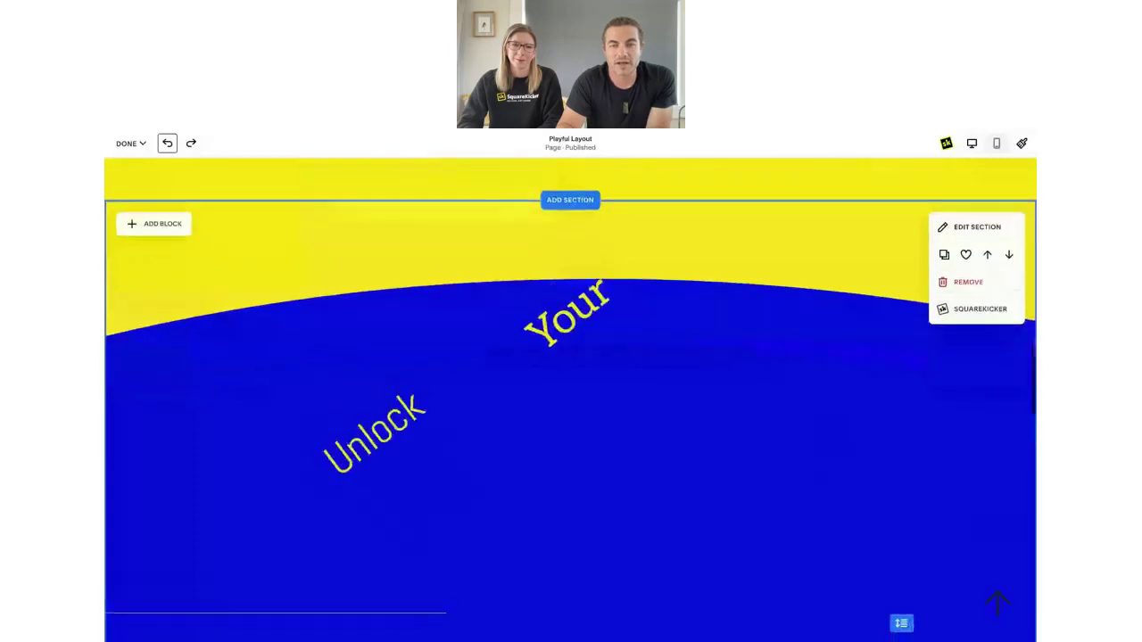
{"action": "scroll", "coordinate": [259, 357], "scroll_direction": "up", "scroll_amount": 1}
{"action": "scroll", "coordinate": [571, 357], "scroll_direction": "up", "scroll_amount": 4}
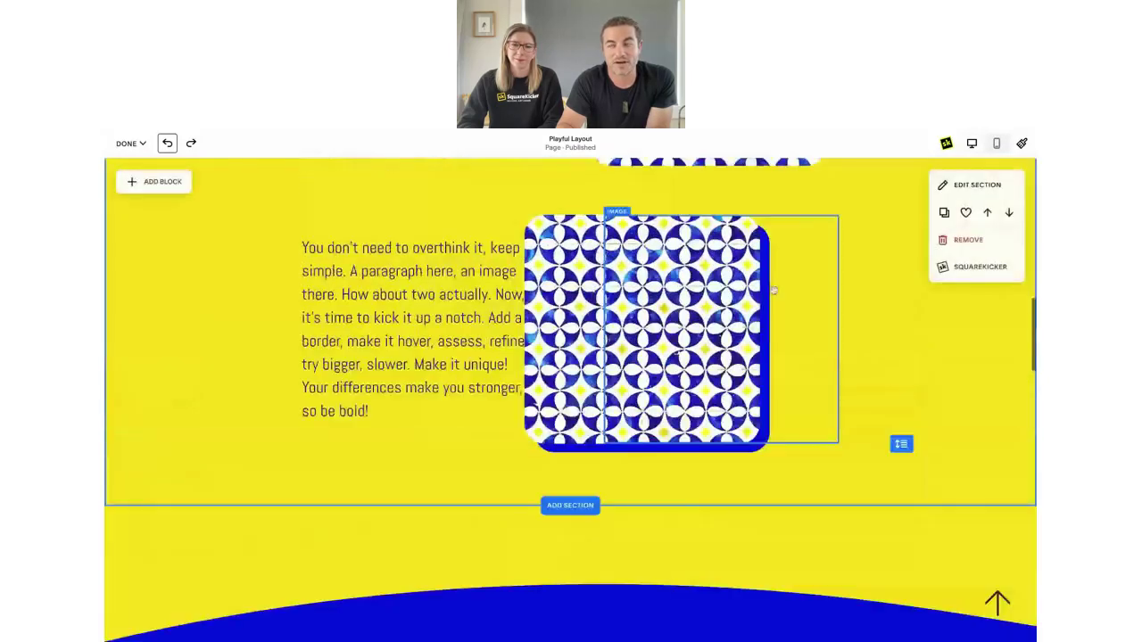
{"action": "left_click", "coordinate": [618, 365]}
{"action": "scroll", "coordinate": [617, 365], "scroll_direction": "up", "scroll_amount": 1}
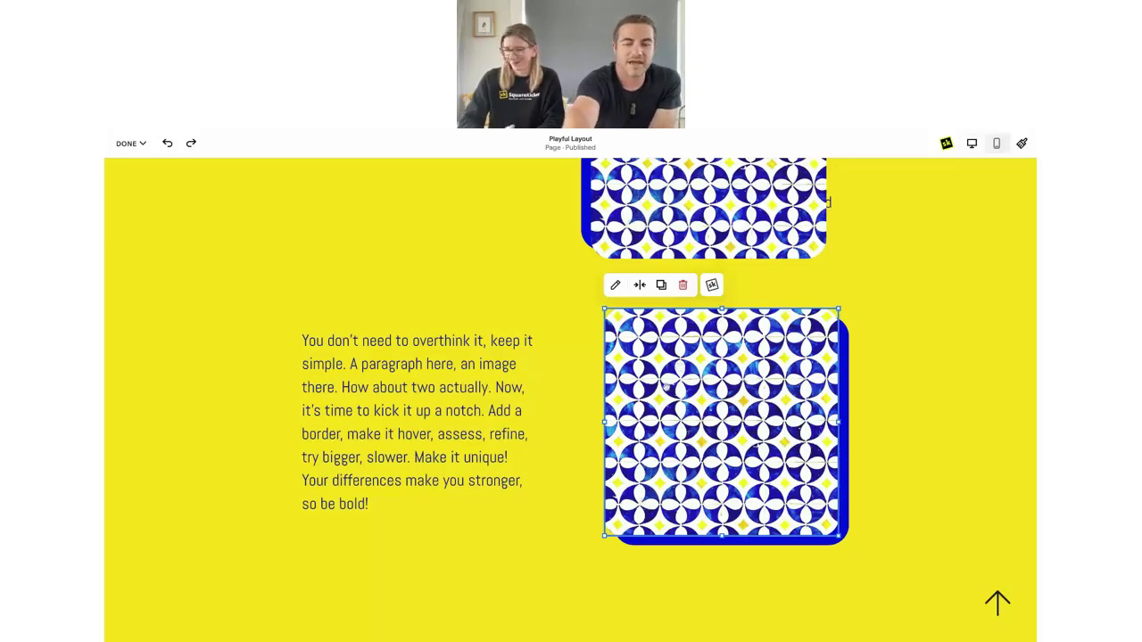
{"action": "scroll", "coordinate": [548, 314], "scroll_direction": "down", "scroll_amount": 10}
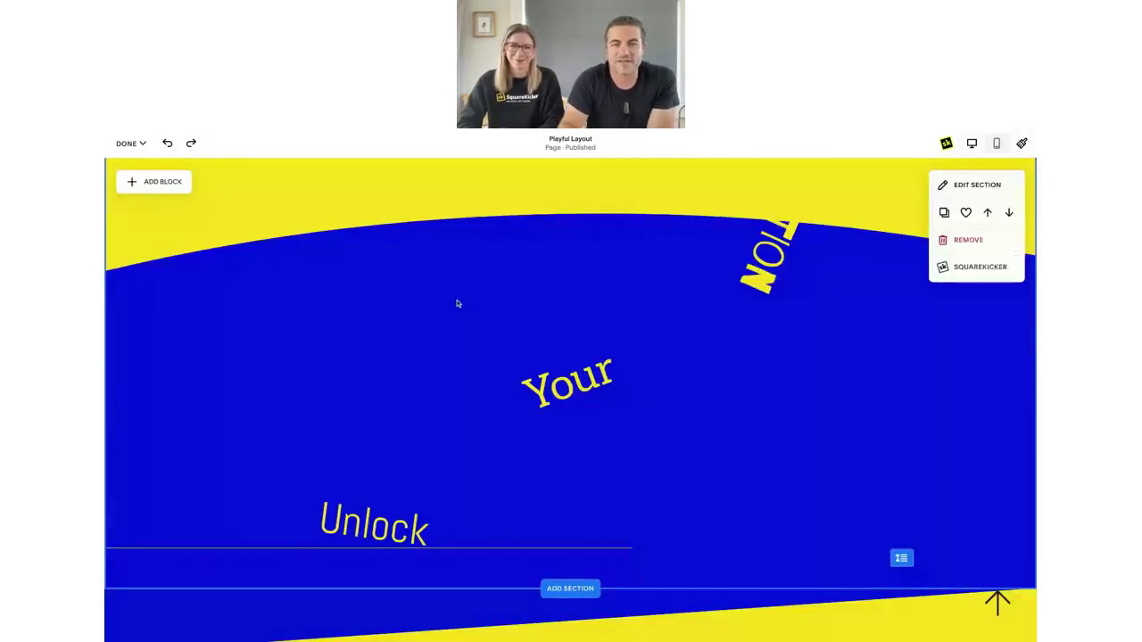
Paste the patterned image over the blue section's rotated text, then save and exit the editor.
{"action": "key", "text": "ctrl+shift+z"}
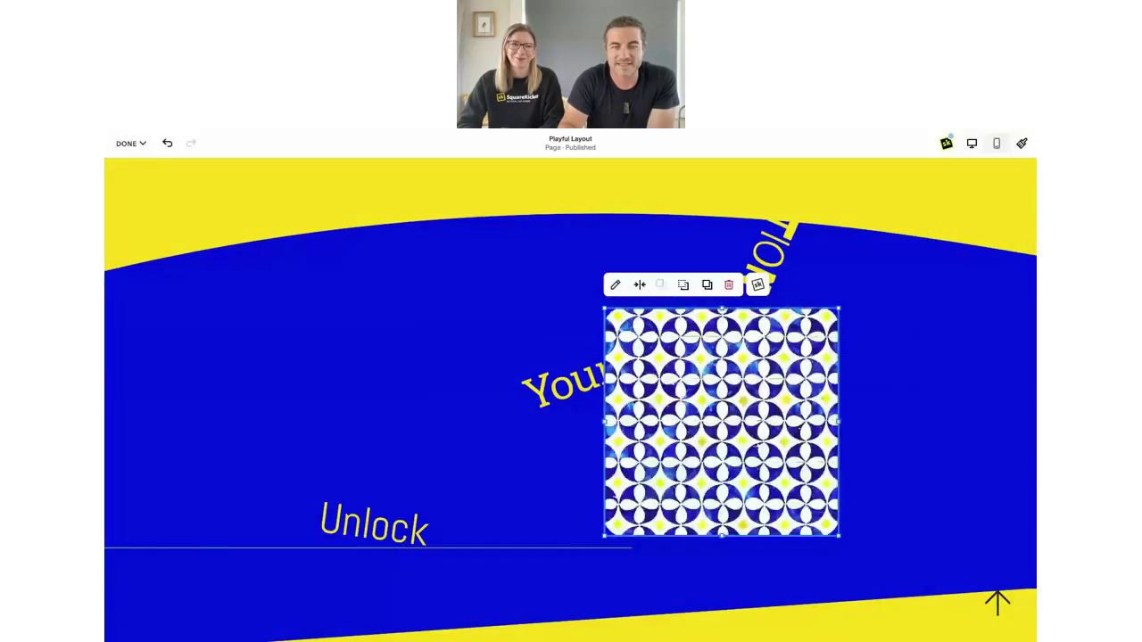
{"action": "left_click_drag", "start_coordinate": [714, 375], "coordinate": [721, 341]}
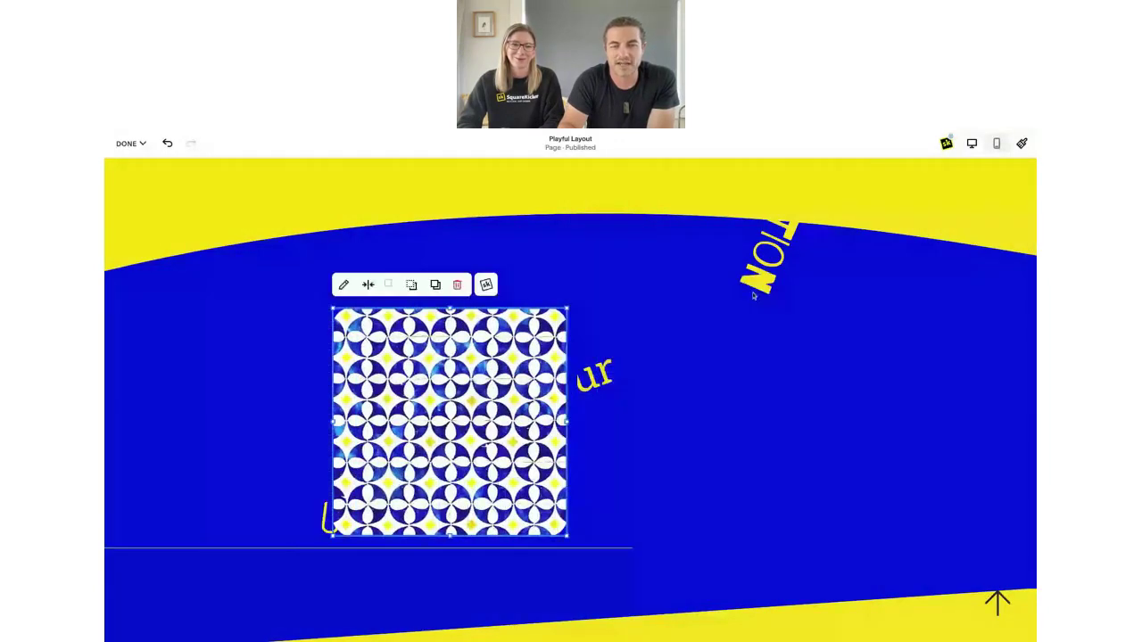
{"action": "scroll", "coordinate": [263, 388], "scroll_direction": "down", "scroll_amount": 2}
{"action": "scroll", "coordinate": [262, 388], "scroll_direction": "up", "scroll_amount": 4}
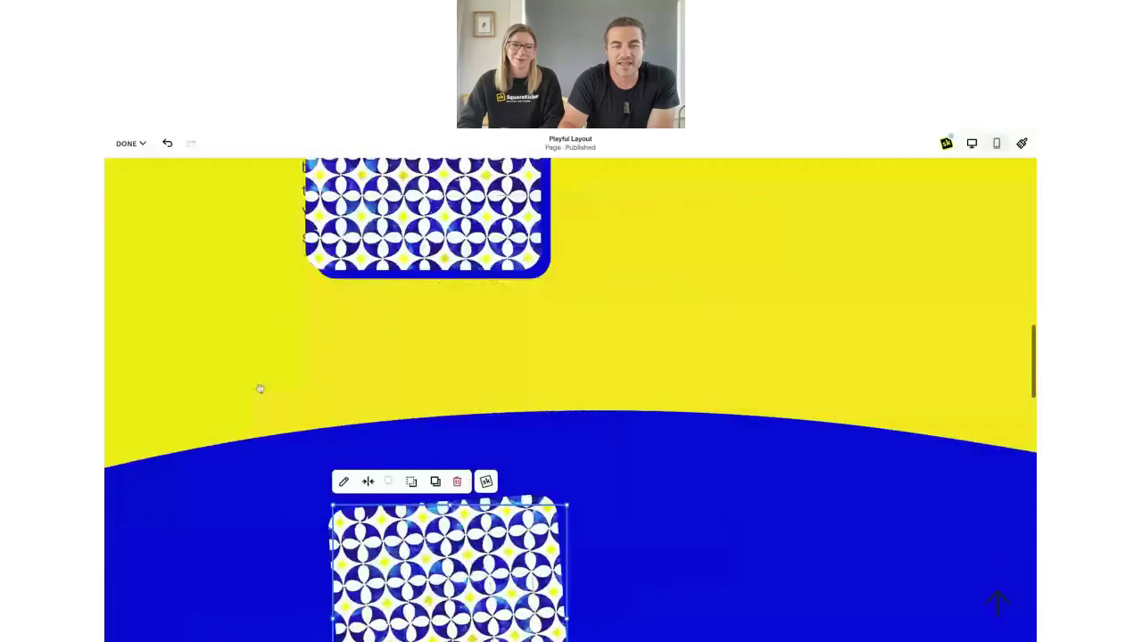
{"action": "scroll", "coordinate": [260, 389], "scroll_direction": "down", "scroll_amount": 1}
{"action": "scroll", "coordinate": [260, 390], "scroll_direction": "down", "scroll_amount": 3}
{"action": "scroll", "coordinate": [260, 389], "scroll_direction": "up", "scroll_amount": 1}
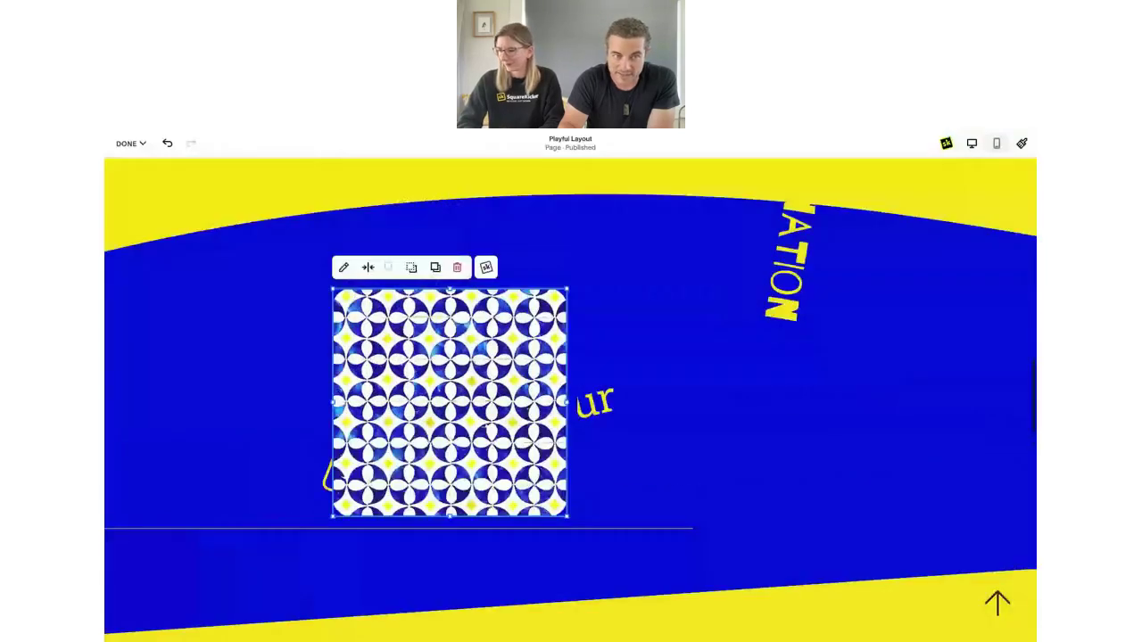
{"action": "scroll", "coordinate": [571, 400], "scroll_direction": "up", "scroll_amount": 3}
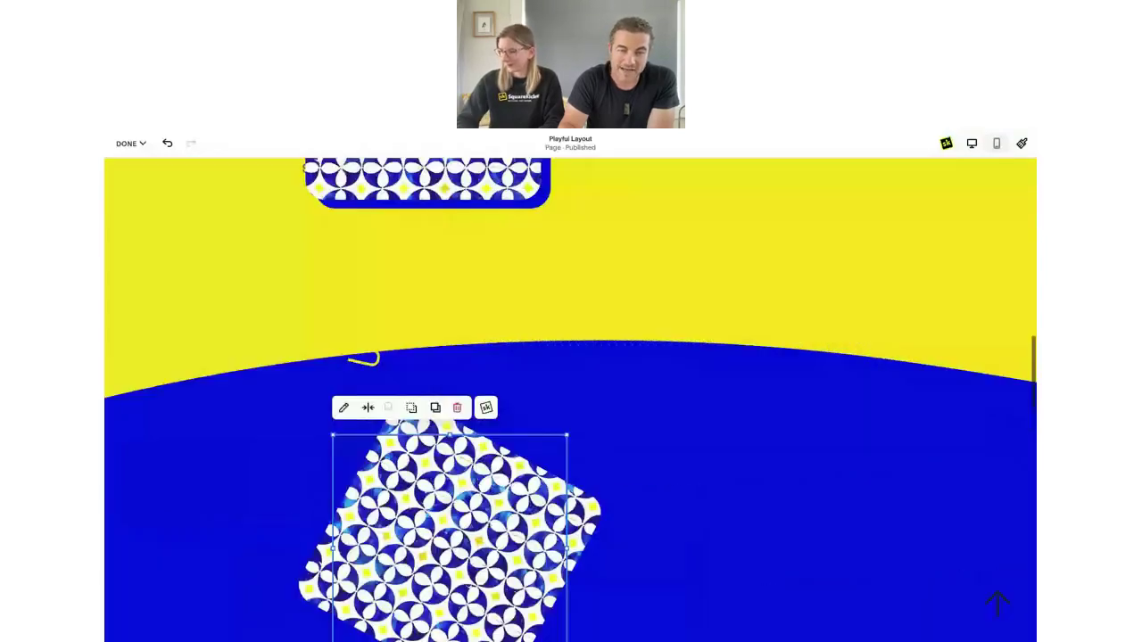
{"action": "left_click", "coordinate": [130, 143]}
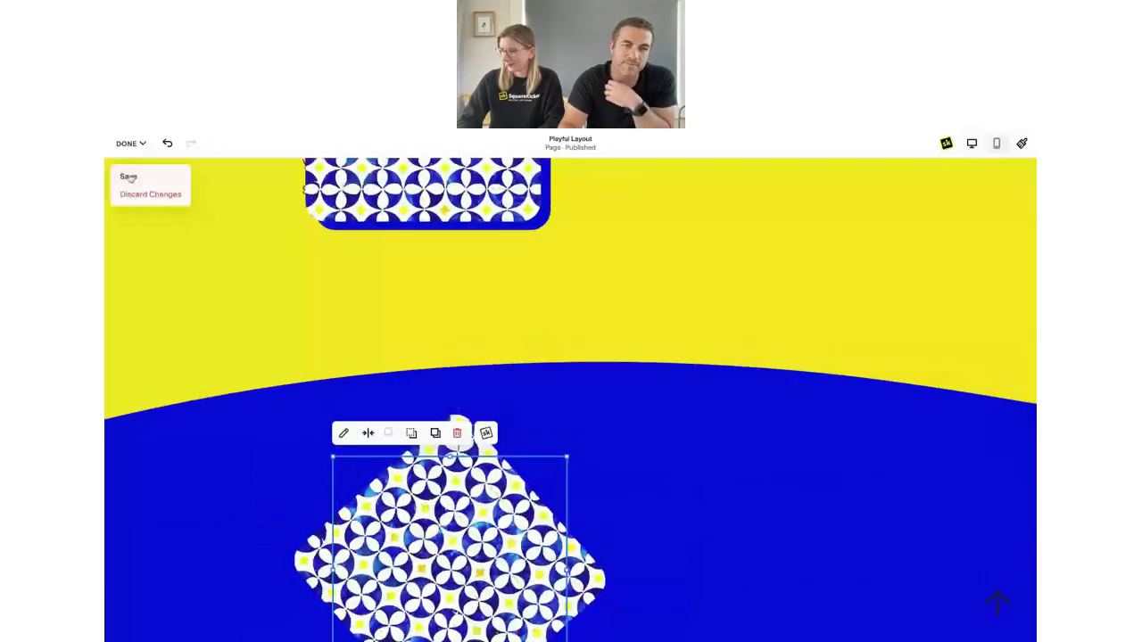
{"action": "left_click", "coordinate": [128, 177]}
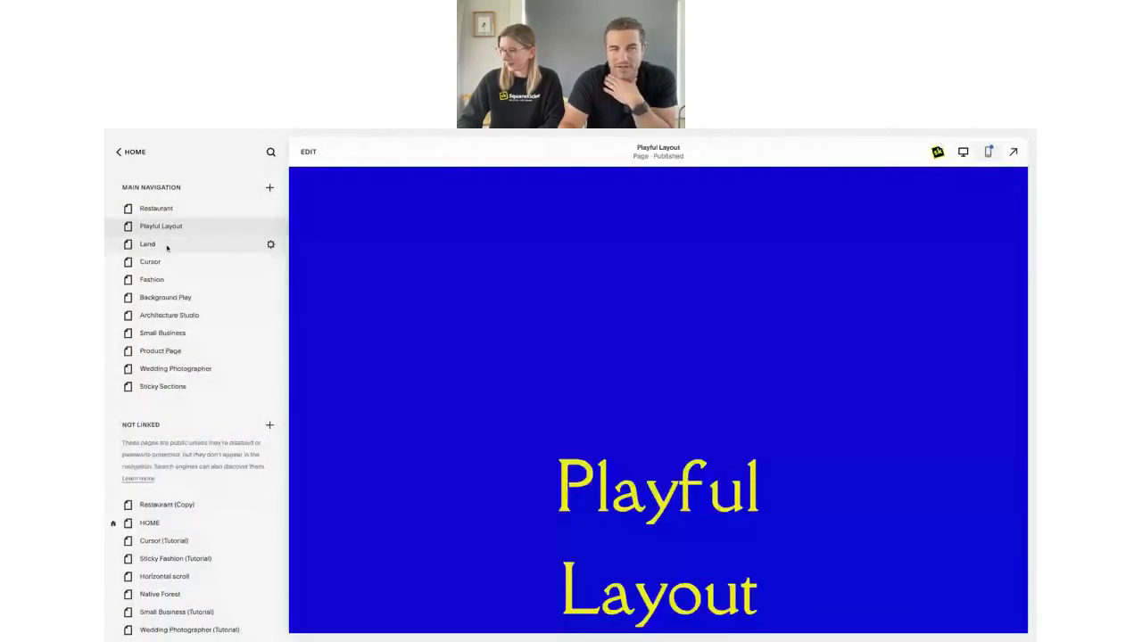
Open the Land page from Main Navigation in the page editor.
{"action": "left_click", "coordinate": [157, 249]}
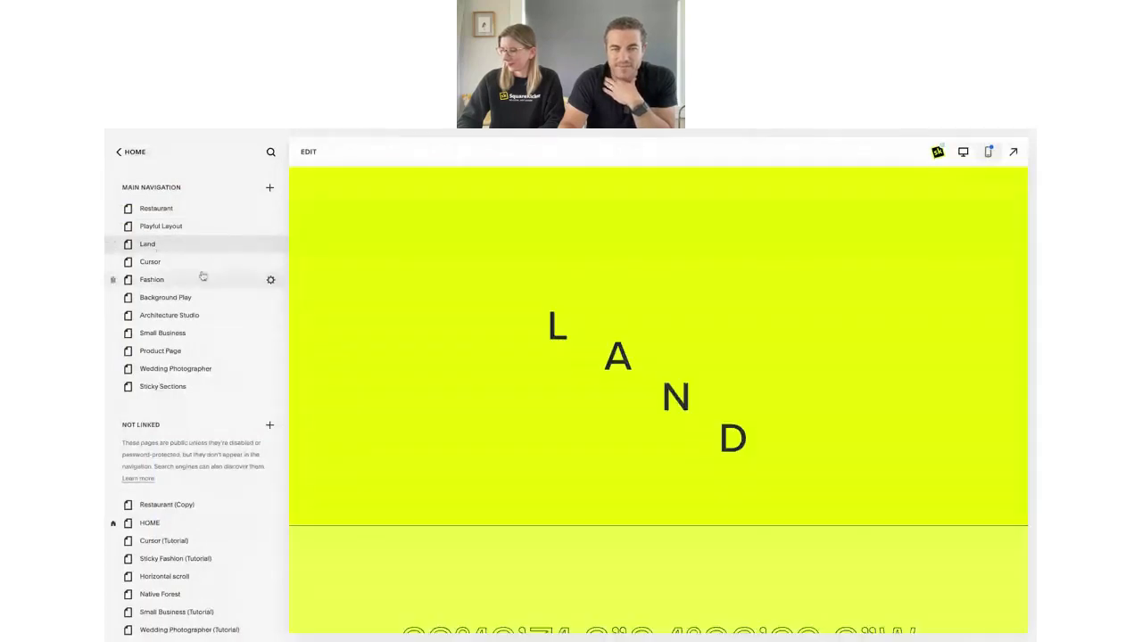
{"action": "left_click", "coordinate": [306, 151]}
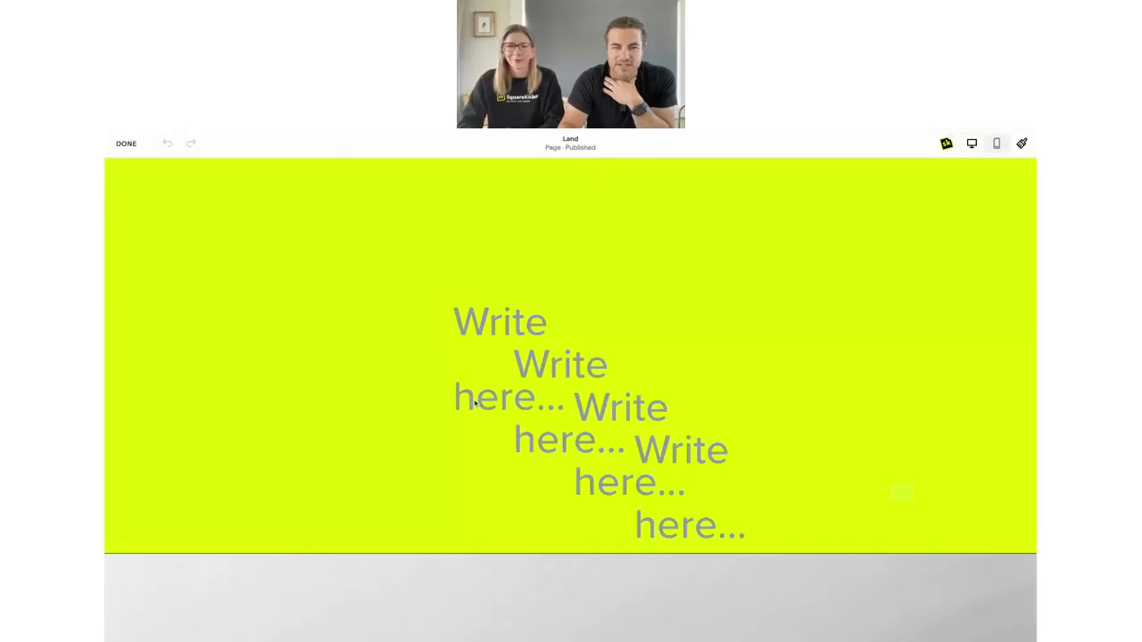
{"action": "scroll", "coordinate": [474, 400], "scroll_direction": "down", "scroll_amount": 5}
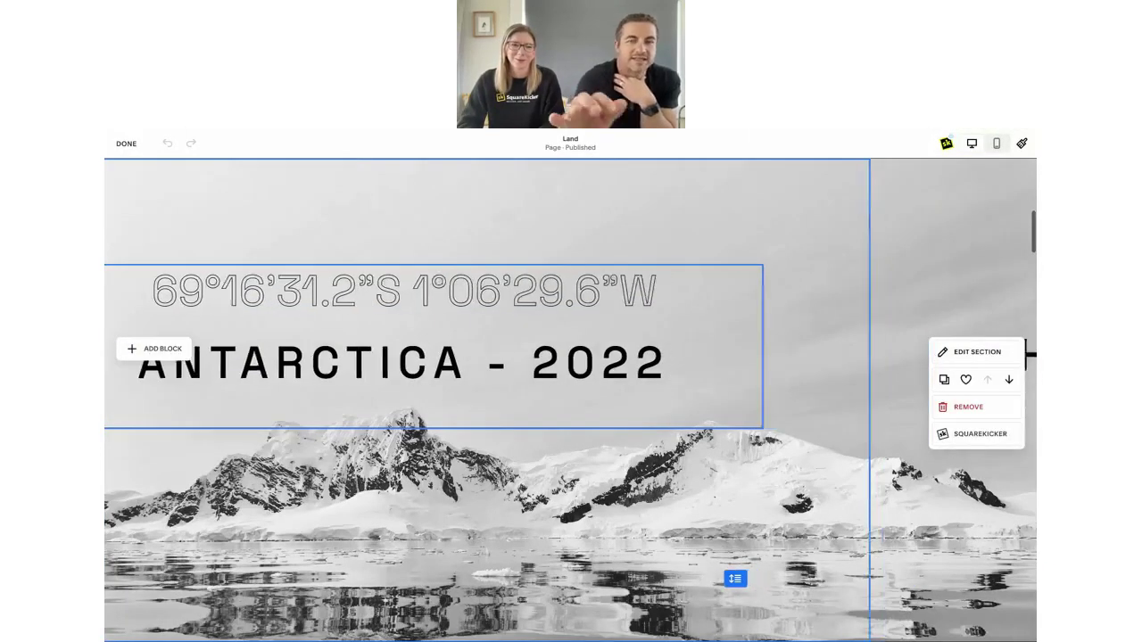
{"action": "scroll", "coordinate": [385, 380], "scroll_direction": "up", "scroll_amount": 4}
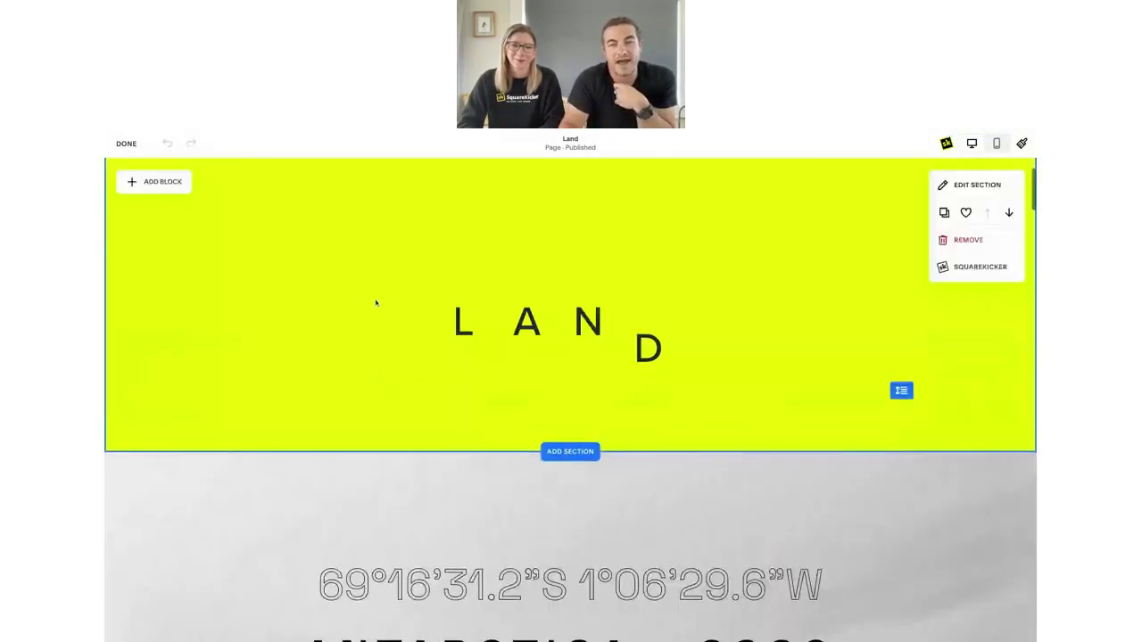
Paste the patterned image into the LAND section next to the heading.
{"action": "key", "text": "ctrl+v"}
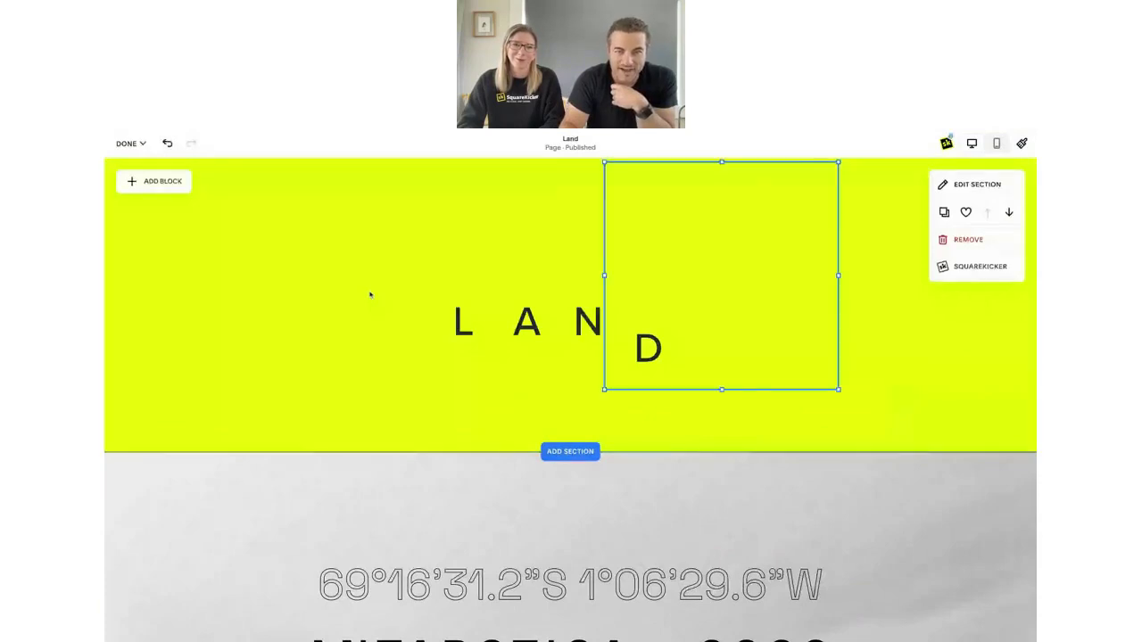
{"action": "left_click_drag", "start_coordinate": [705, 267], "coordinate": [698, 262]}
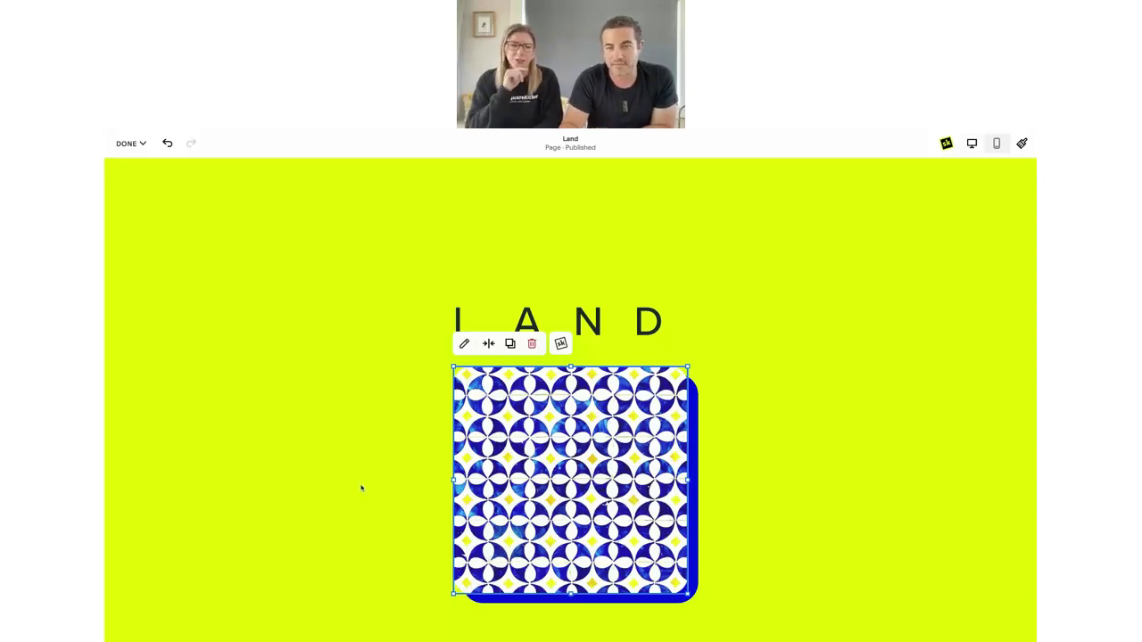
{"action": "scroll", "coordinate": [285, 327], "scroll_direction": "down", "scroll_amount": 2}
{"action": "scroll", "coordinate": [282, 327], "scroll_direction": "up", "scroll_amount": 2}
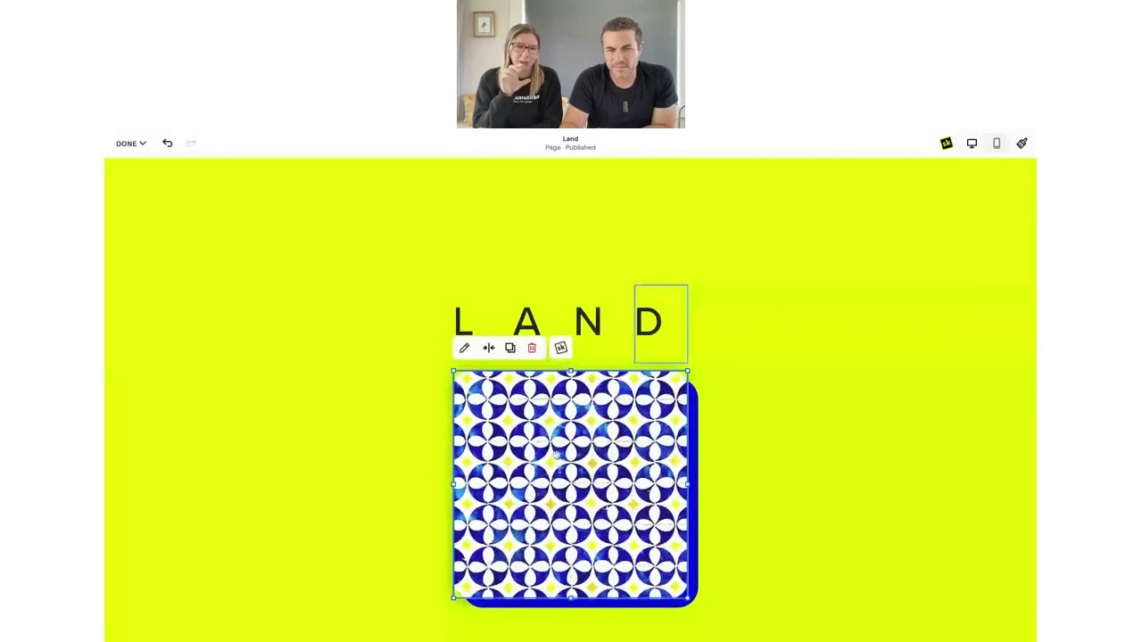
Settle the image below the LAND heading, then preview the Land page's mobile layout.
{"action": "left_click_drag", "start_coordinate": [556, 455], "coordinate": [571, 626]}
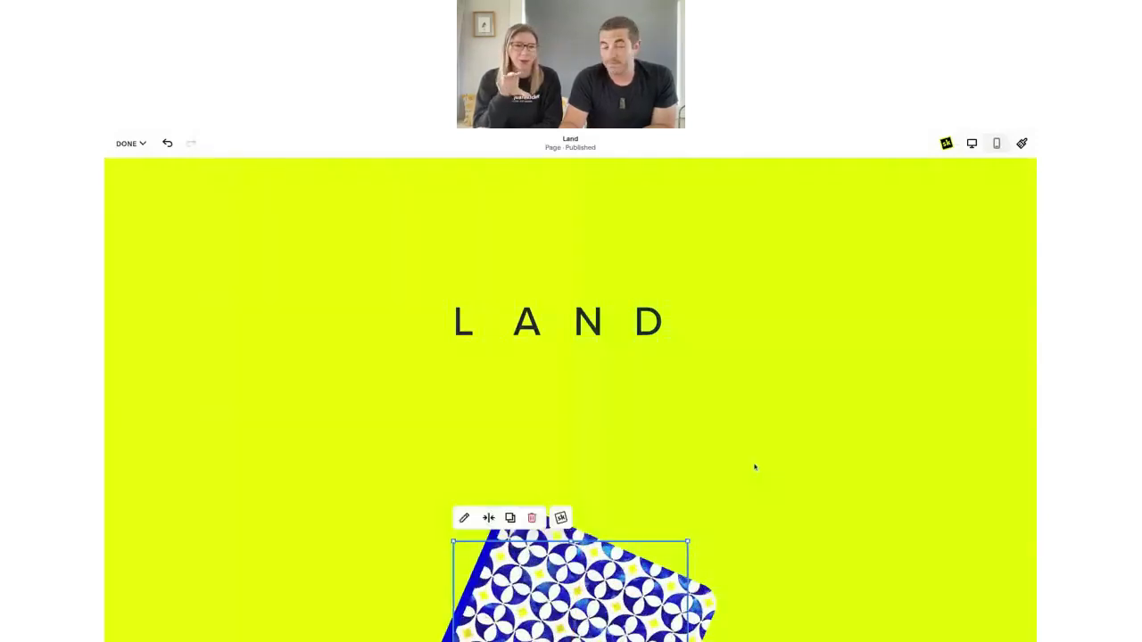
{"action": "key", "text": "ctrl+z"}
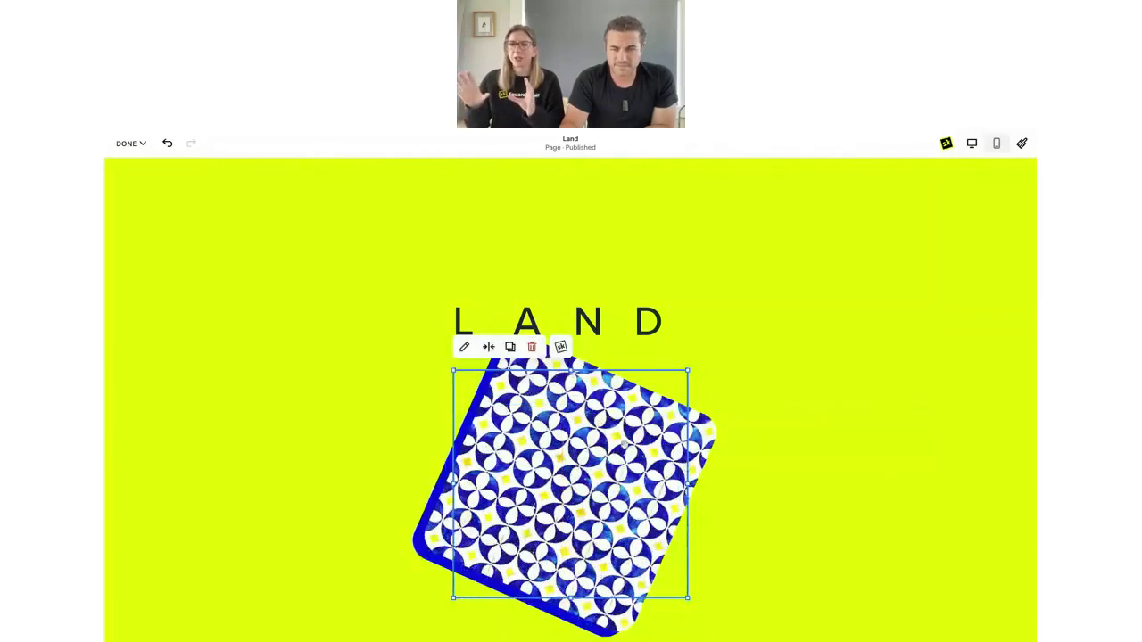
{"action": "left_click_drag", "start_coordinate": [597, 419], "coordinate": [598, 445]}
{"action": "key", "text": "ctrl+z"}
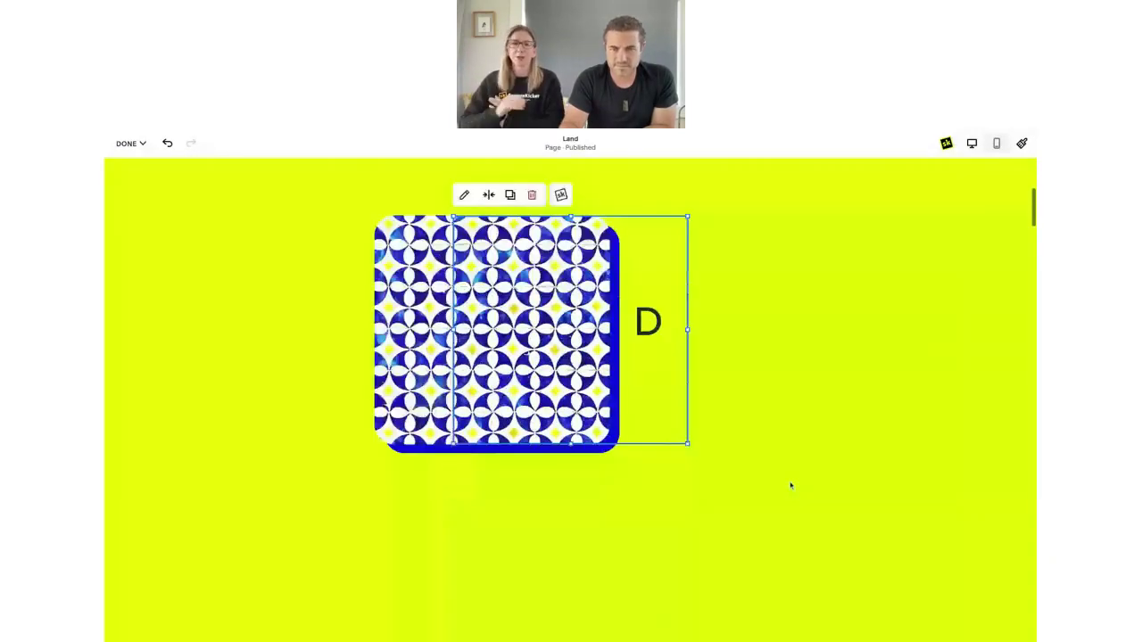
{"action": "key", "text": "ctrl+z"}
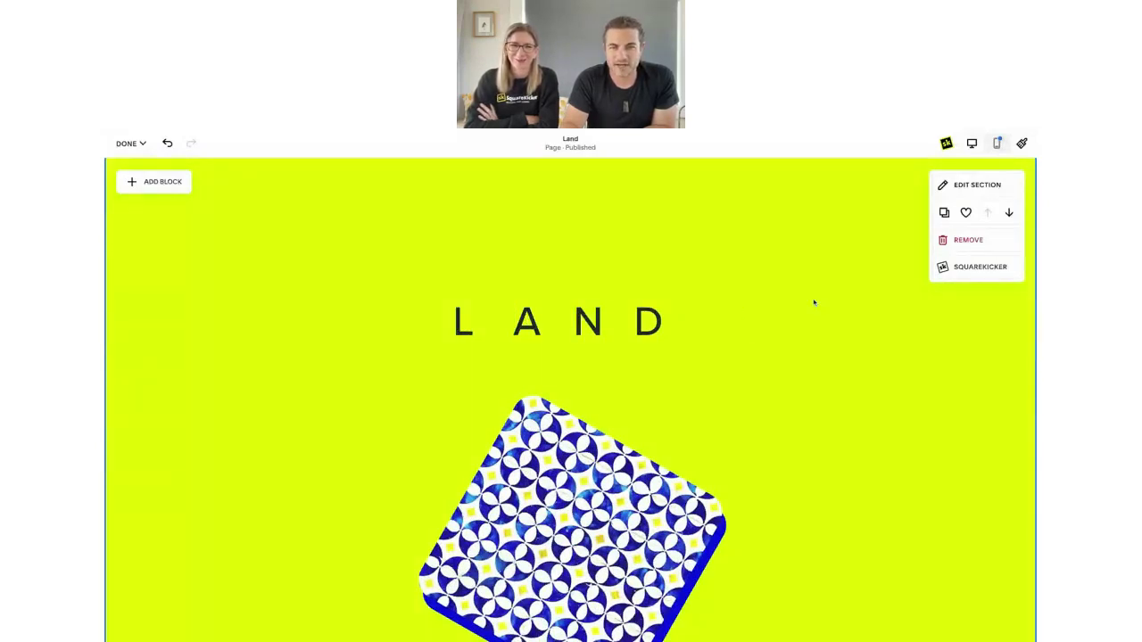
{"action": "left_click", "coordinate": [997, 143]}
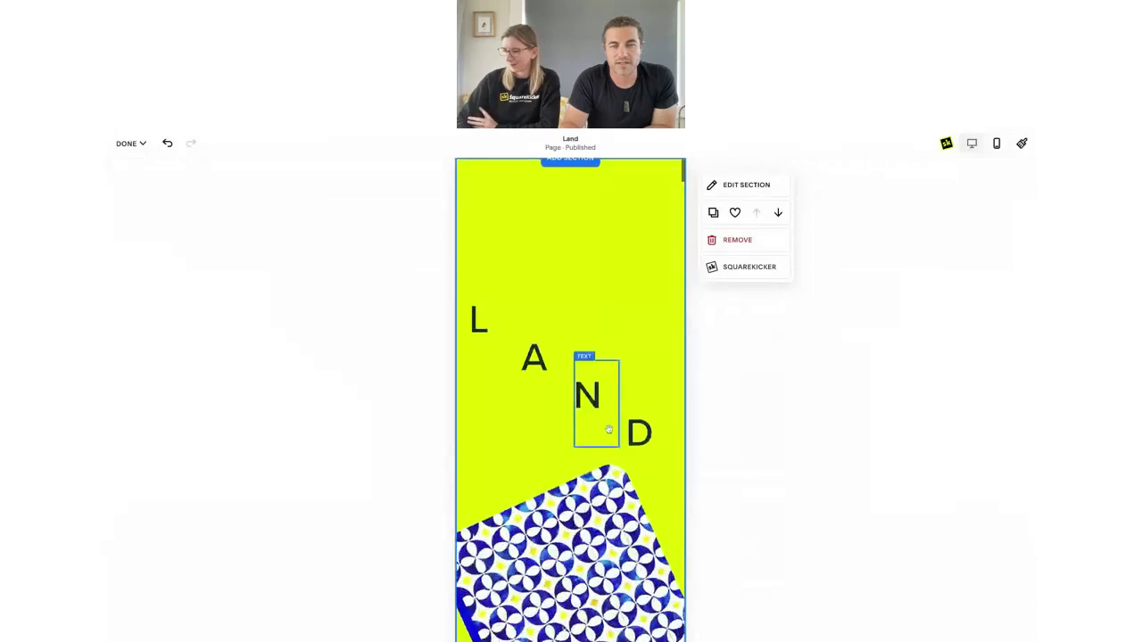
{"action": "left_click", "coordinate": [972, 143]}
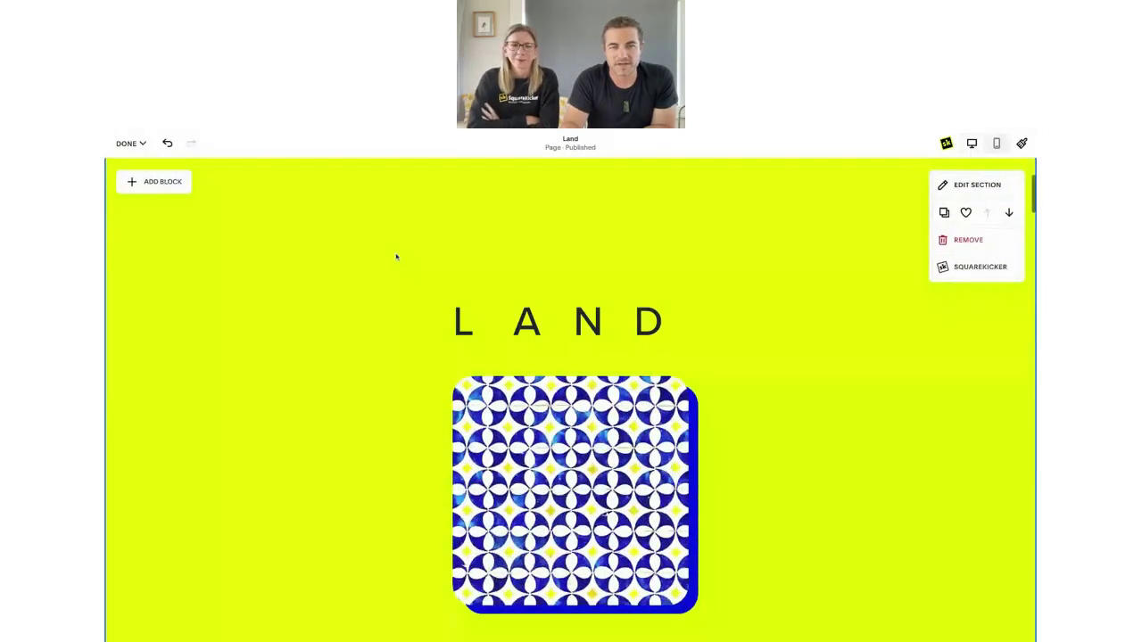
{"action": "left_click_drag", "start_coordinate": [323, 247], "coordinate": [803, 586]}
{"action": "left_click_drag", "start_coordinate": [238, 167], "coordinate": [742, 574]}
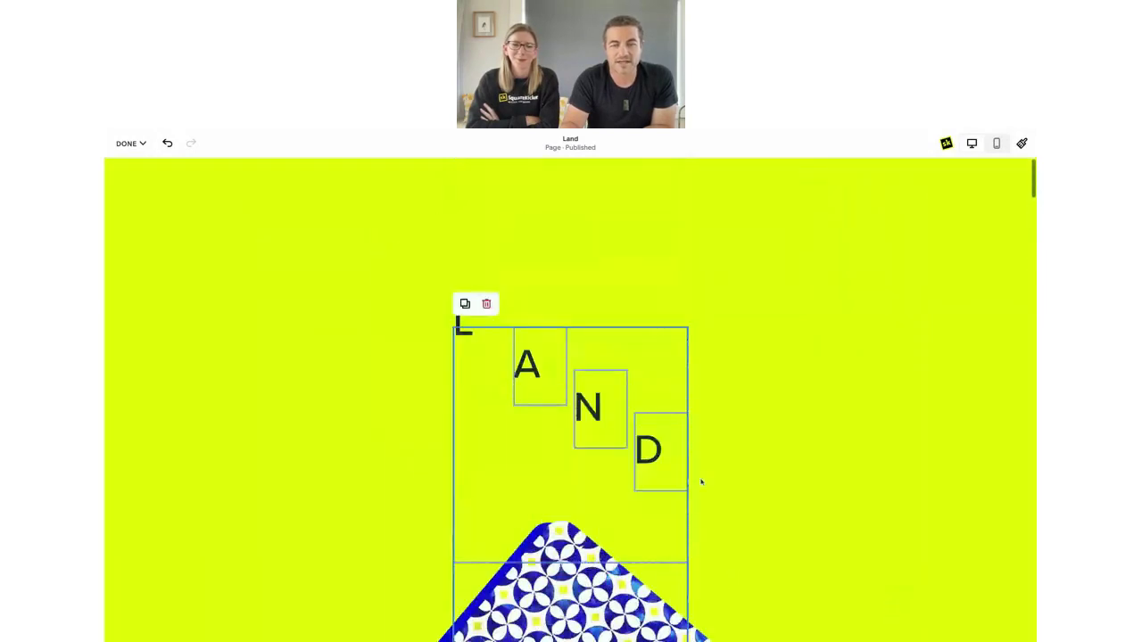
{"action": "left_click", "coordinate": [278, 173]}
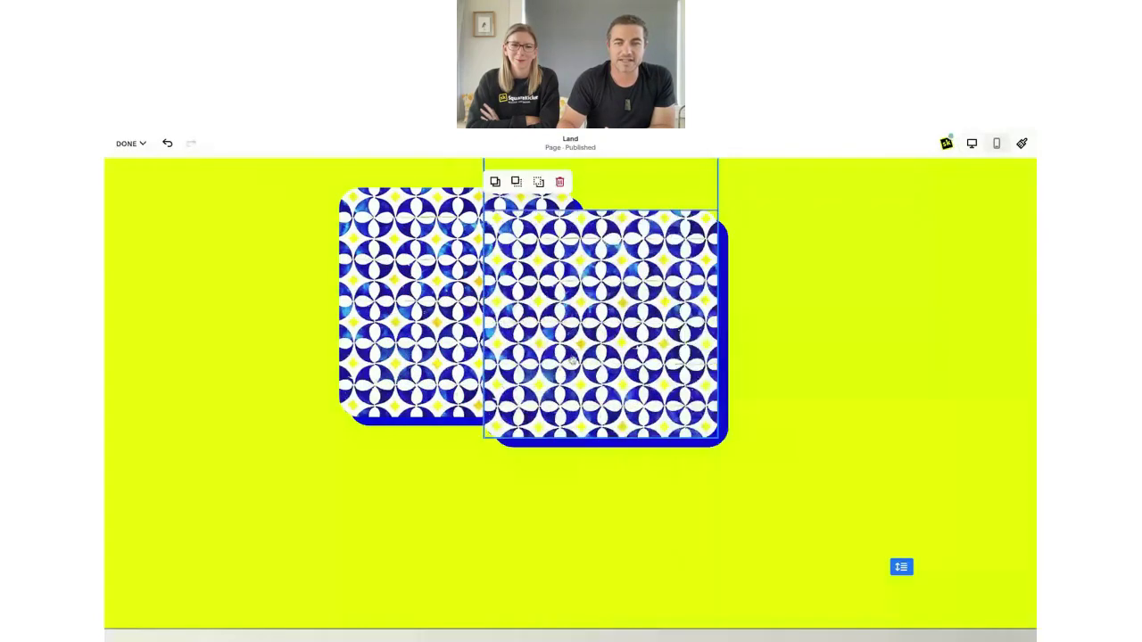
{"action": "scroll", "coordinate": [632, 327], "scroll_direction": "down", "scroll_amount": 3}
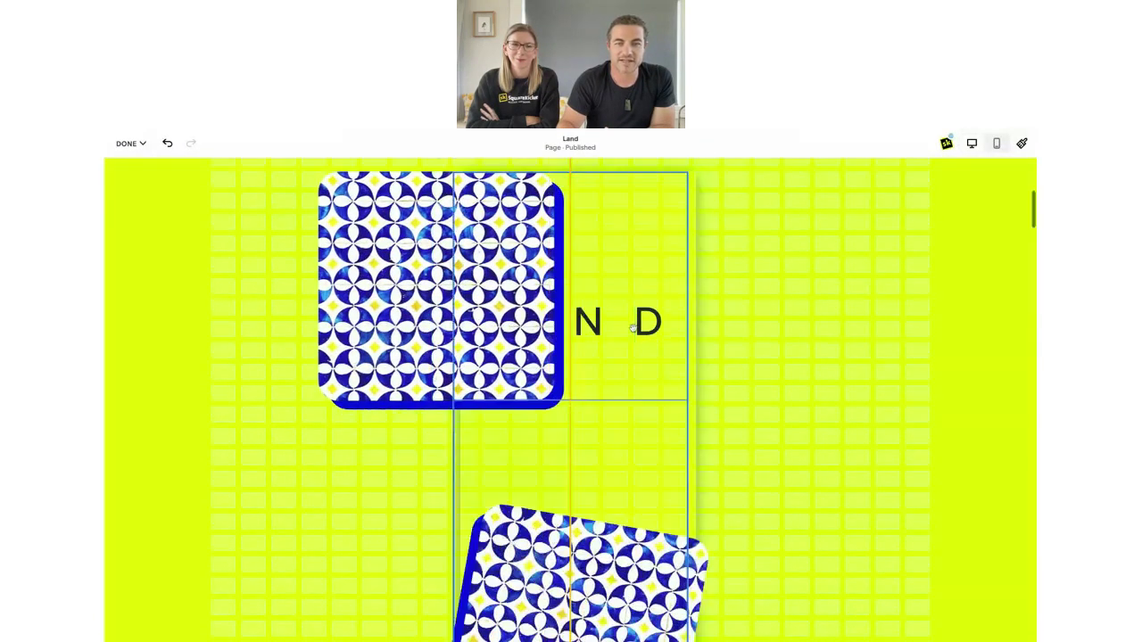
{"action": "scroll", "coordinate": [712, 445], "scroll_direction": "down", "scroll_amount": 3}
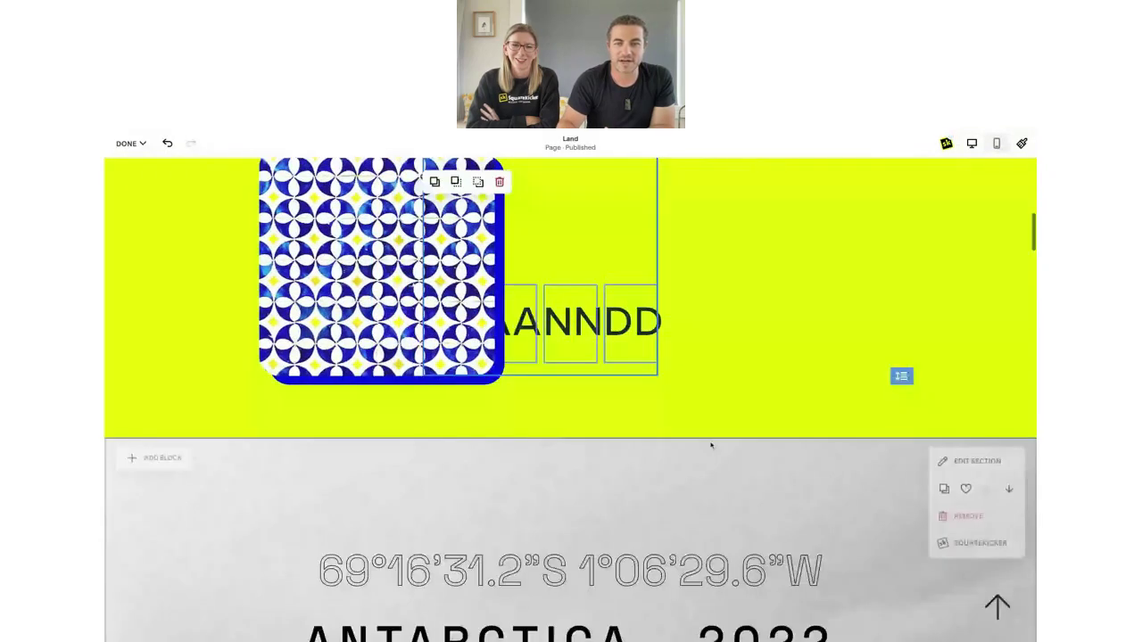
{"action": "scroll", "coordinate": [711, 445], "scroll_direction": "down", "scroll_amount": 2}
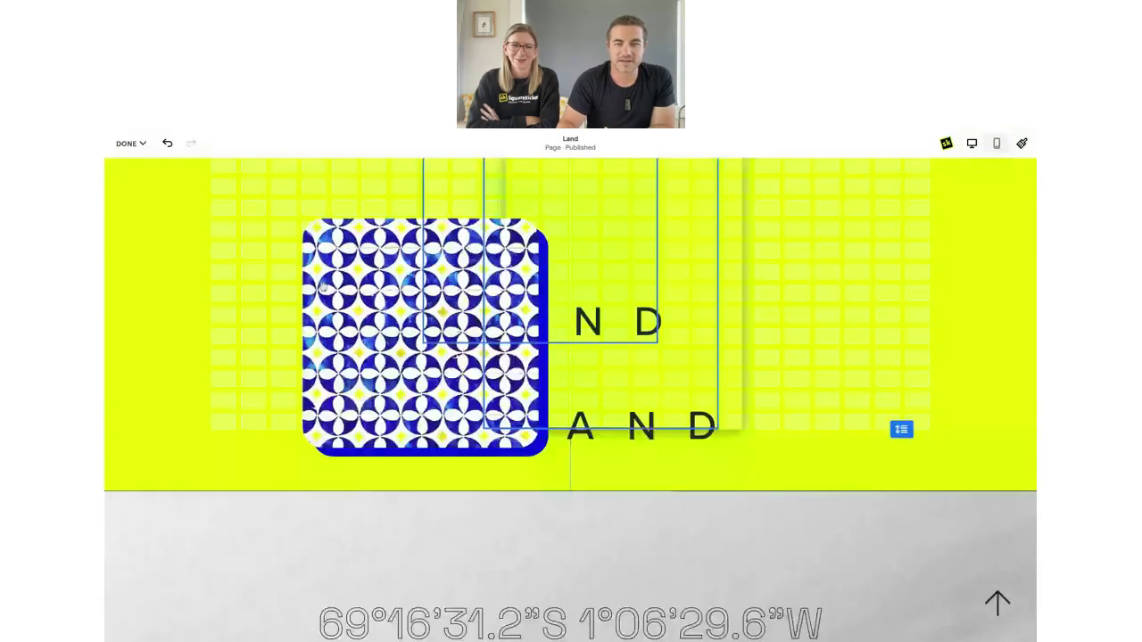
{"action": "left_click_drag", "start_coordinate": [478, 553], "coordinate": [633, 357]}
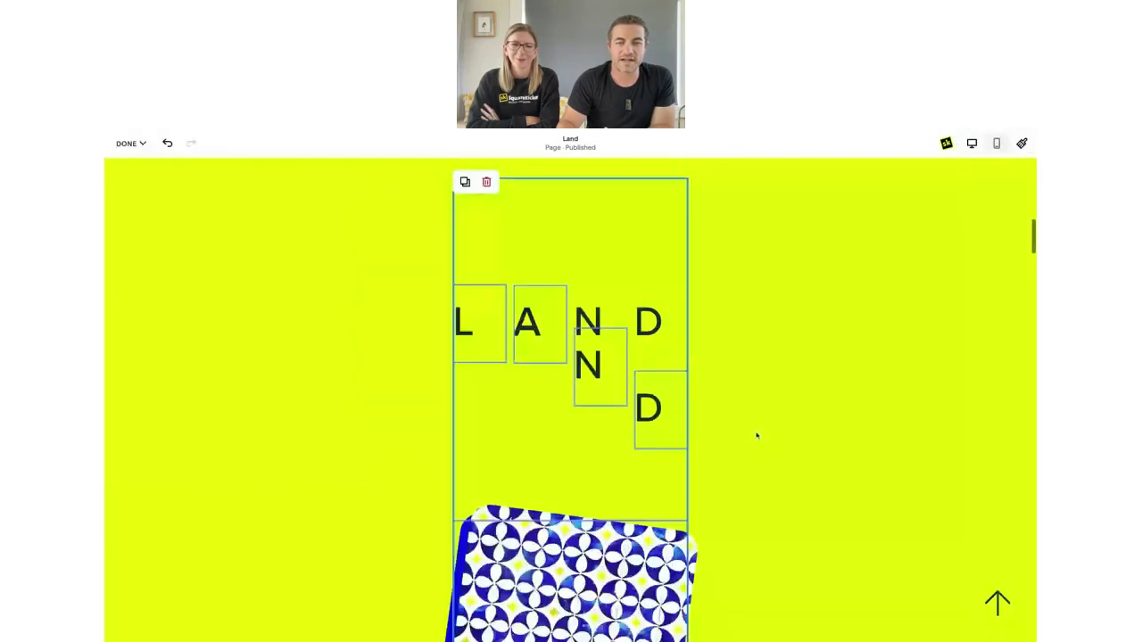
{"action": "left_click", "coordinate": [757, 435]}
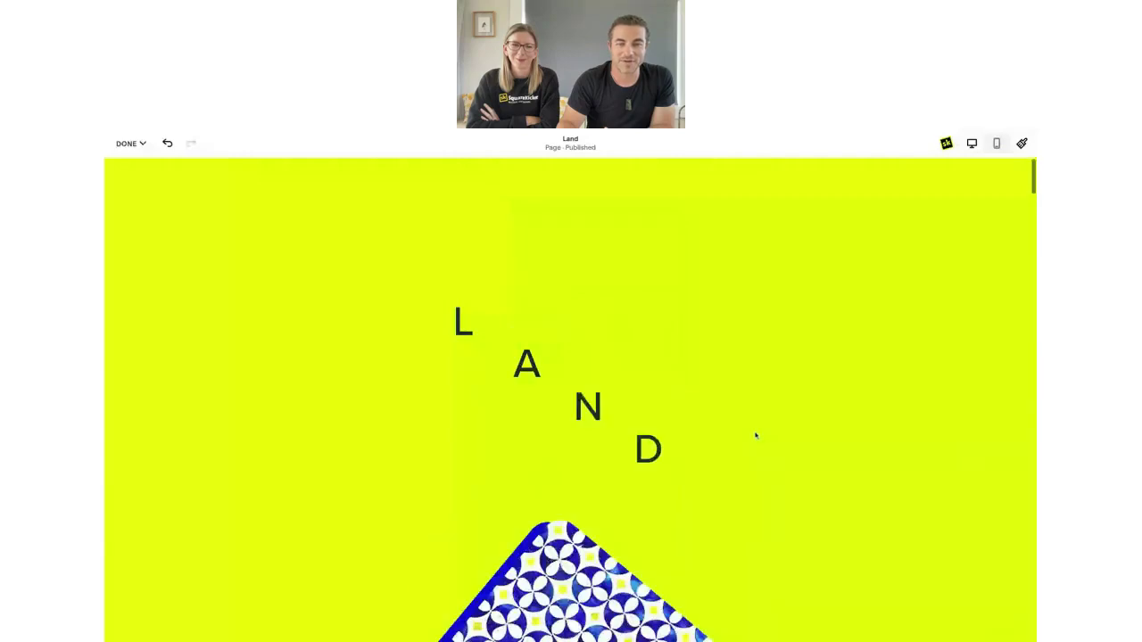
{"action": "left_click", "coordinate": [755, 433]}
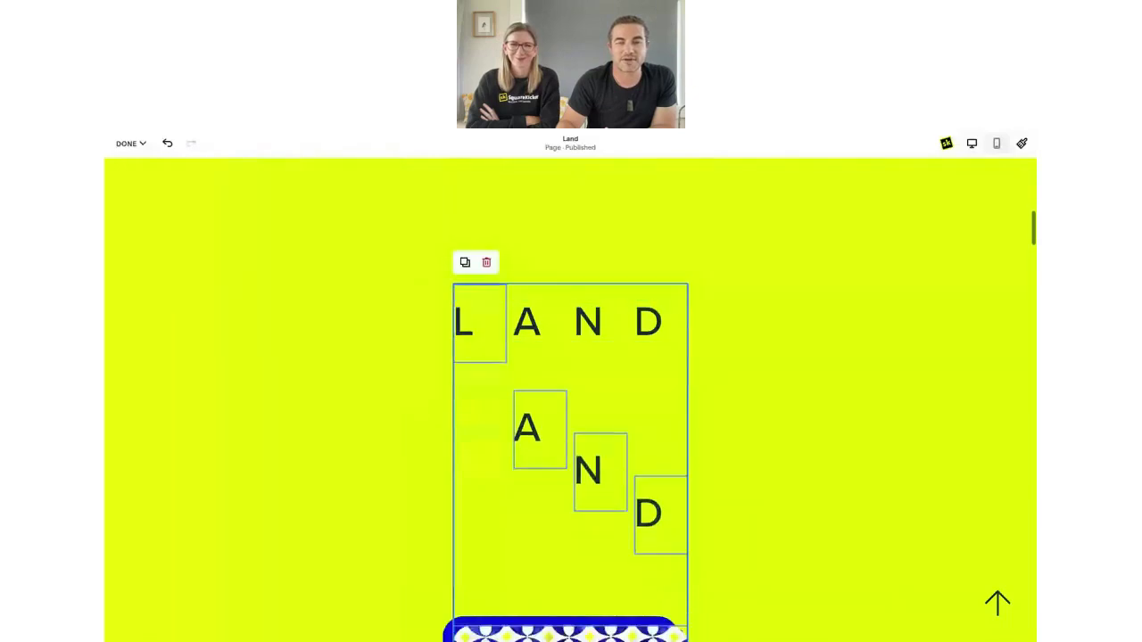
{"action": "scroll", "coordinate": [571, 402], "scroll_direction": "down", "scroll_amount": 3}
{"action": "scroll", "coordinate": [571, 402], "scroll_direction": "up", "scroll_amount": 5}
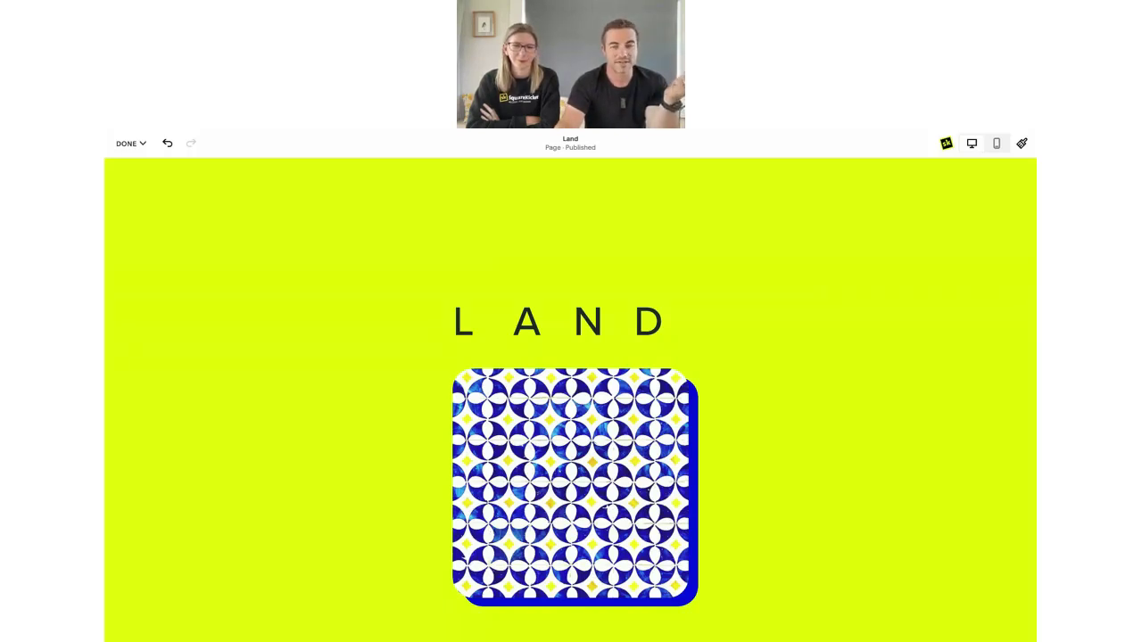
Switch to the mobile layout and scroll through the LAND letters.
{"action": "left_click", "coordinate": [997, 143]}
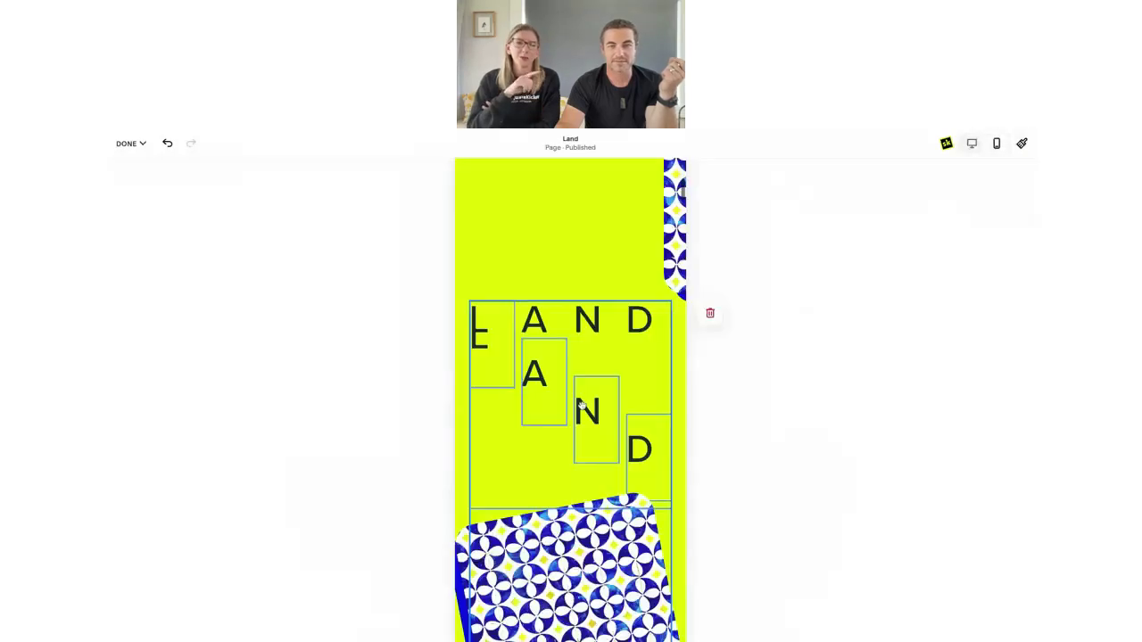
{"action": "scroll", "coordinate": [582, 406], "scroll_direction": "down", "scroll_amount": 5}
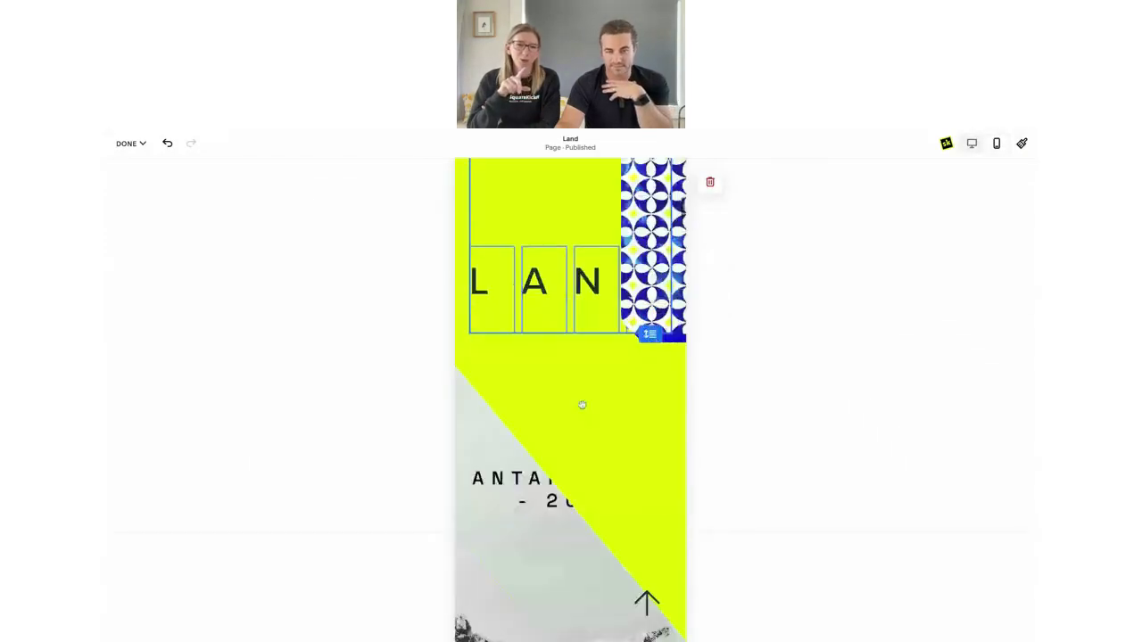
{"action": "scroll", "coordinate": [582, 406], "scroll_direction": "down", "scroll_amount": 3}
{"action": "scroll", "coordinate": [581, 402], "scroll_direction": "up", "scroll_amount": 6}
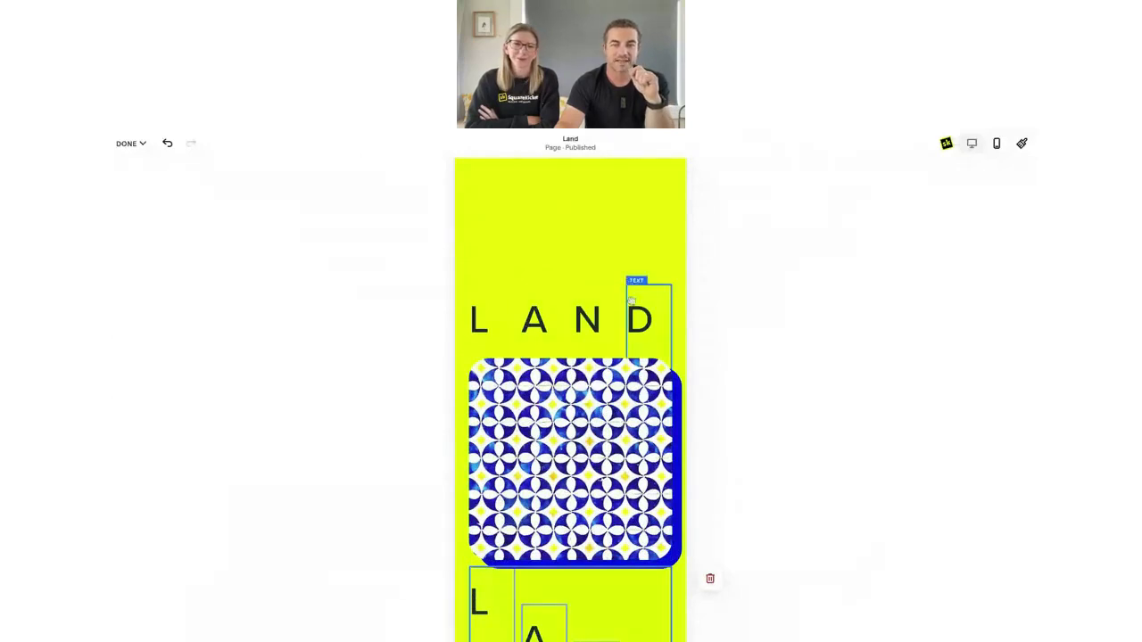
Reposition a LAND letter block in the mobile layout, then return to desktop view.
{"action": "left_click_drag", "start_coordinate": [490, 331], "coordinate": [561, 318]}
{"action": "scroll", "coordinate": [605, 420], "scroll_direction": "down", "scroll_amount": 5}
{"action": "scroll", "coordinate": [605, 420], "scroll_direction": "up", "scroll_amount": 5}
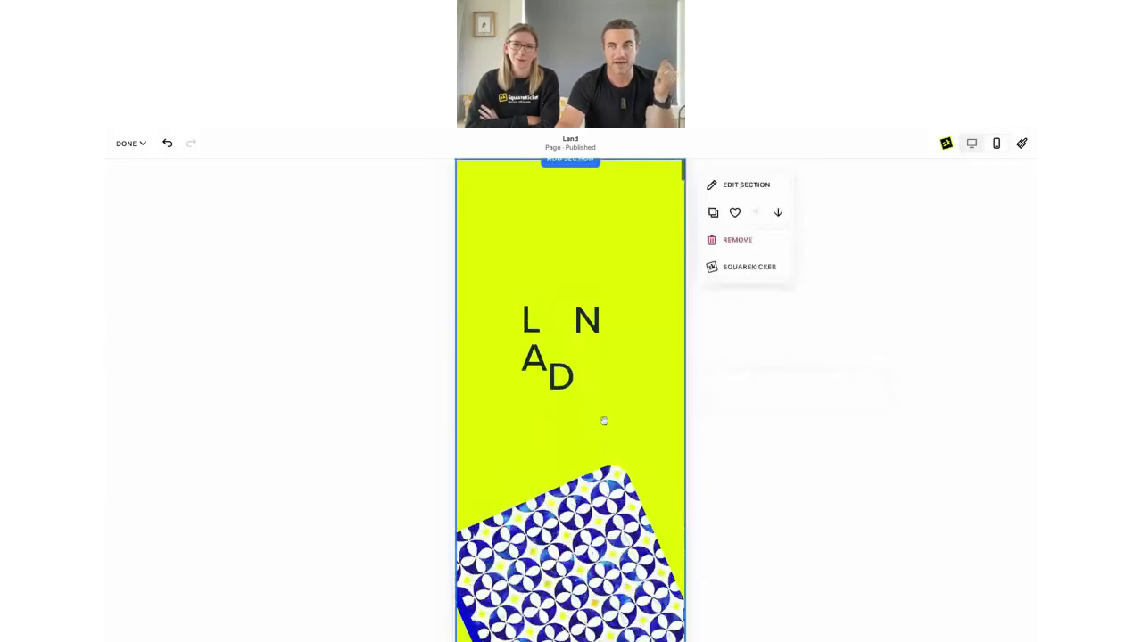
{"action": "scroll", "coordinate": [604, 421], "scroll_direction": "down", "scroll_amount": 3}
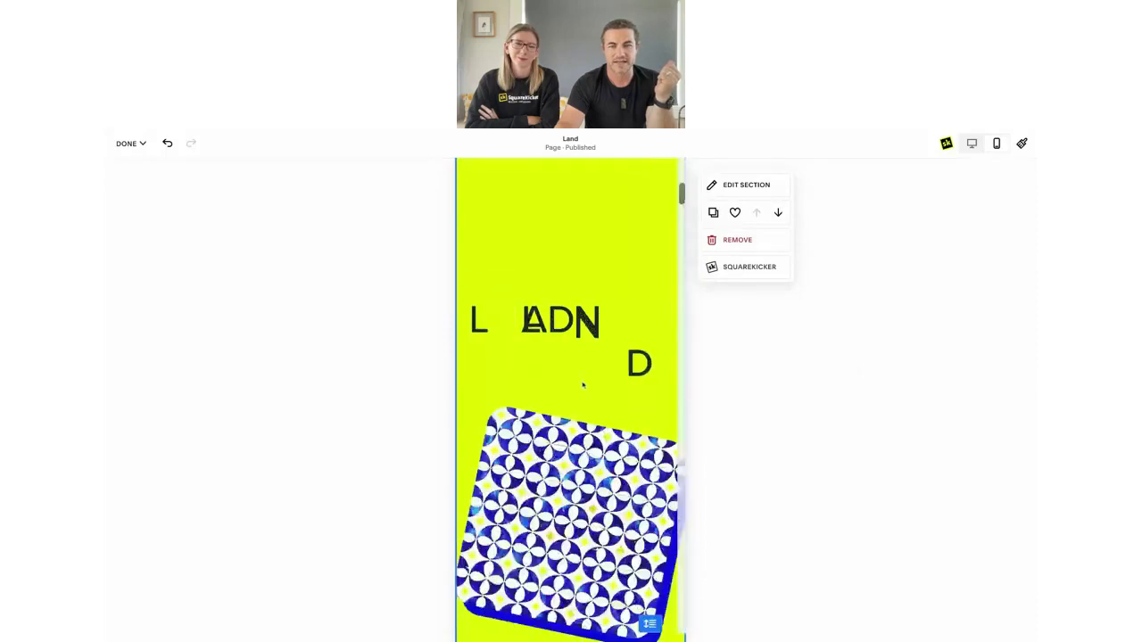
{"action": "left_click", "coordinate": [971, 143]}
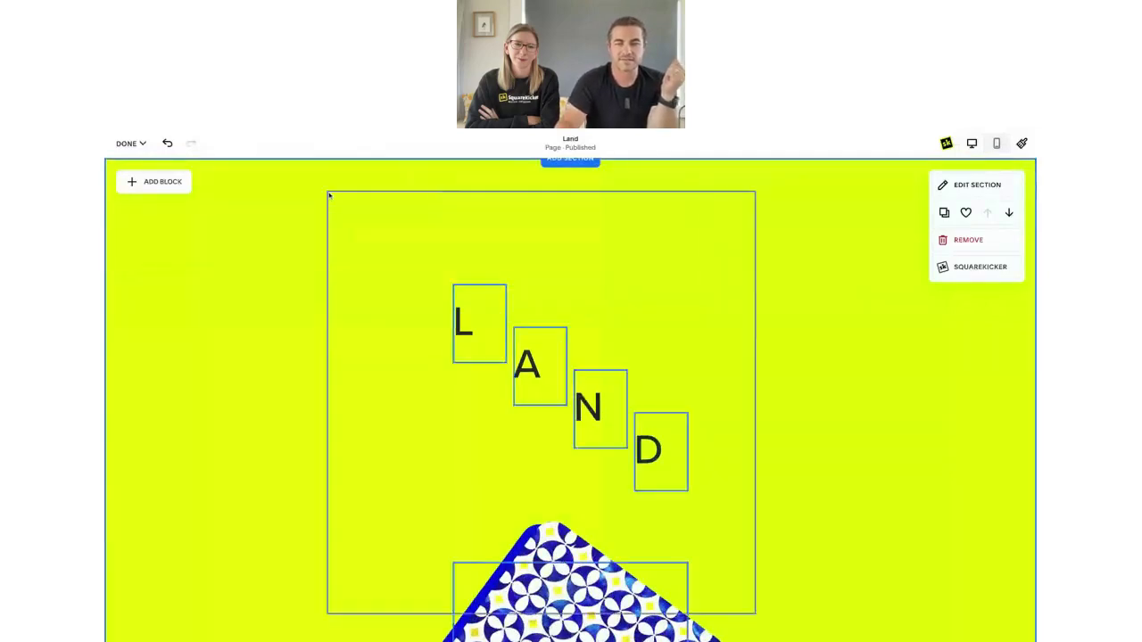
Select the LAND letters and patterned tile together and duplicate them.
{"action": "left_click_drag", "start_coordinate": [329, 196], "coordinate": [760, 620]}
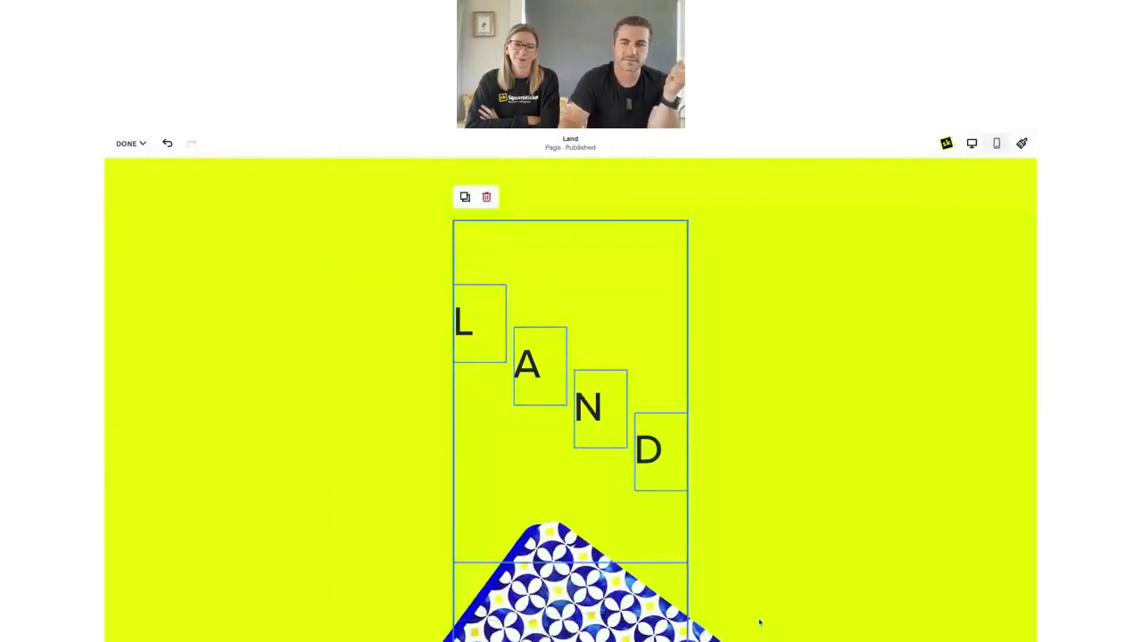
{"action": "scroll", "coordinate": [759, 622], "scroll_direction": "down", "scroll_amount": 5}
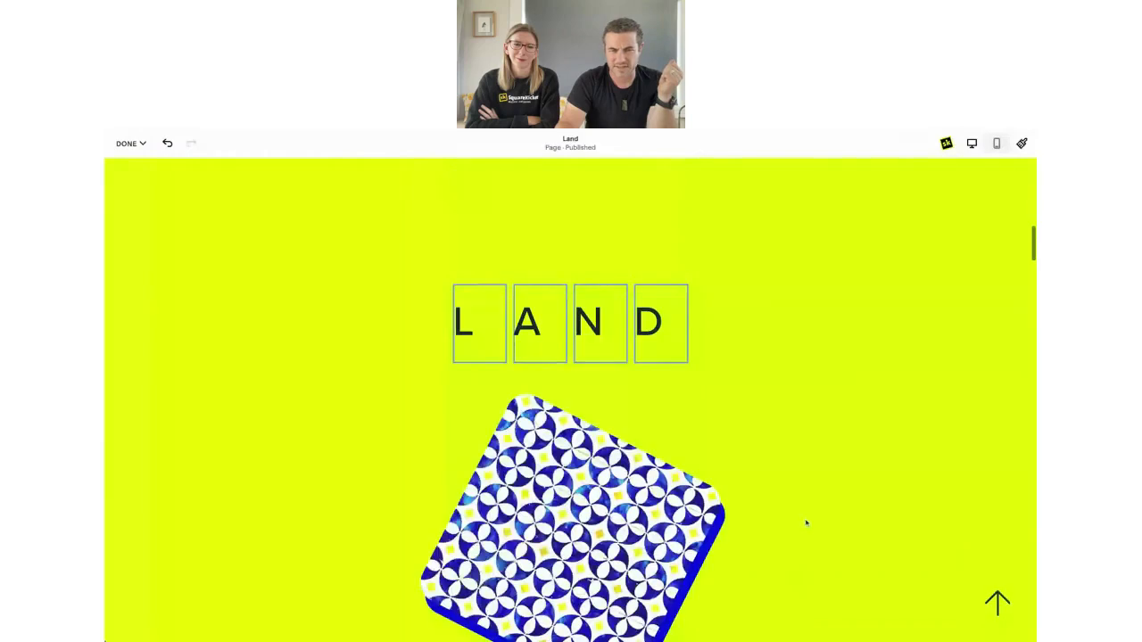
{"action": "key", "text": "ctrl+v"}
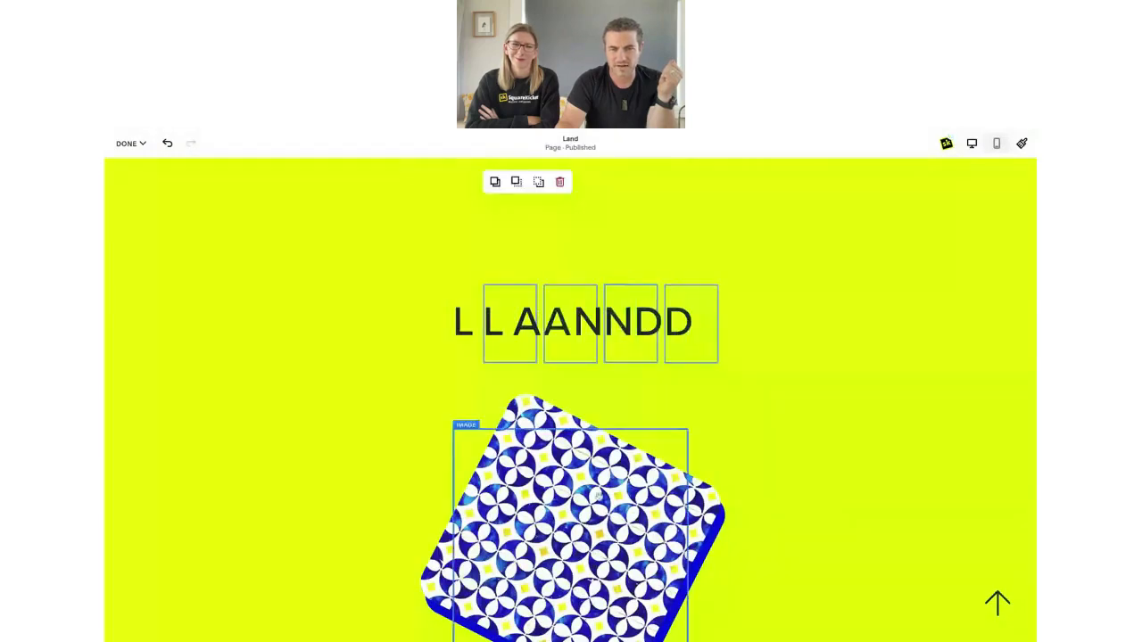
{"action": "scroll", "coordinate": [750, 572], "scroll_direction": "down", "scroll_amount": 3}
{"action": "scroll", "coordinate": [750, 572], "scroll_direction": "up", "scroll_amount": 3}
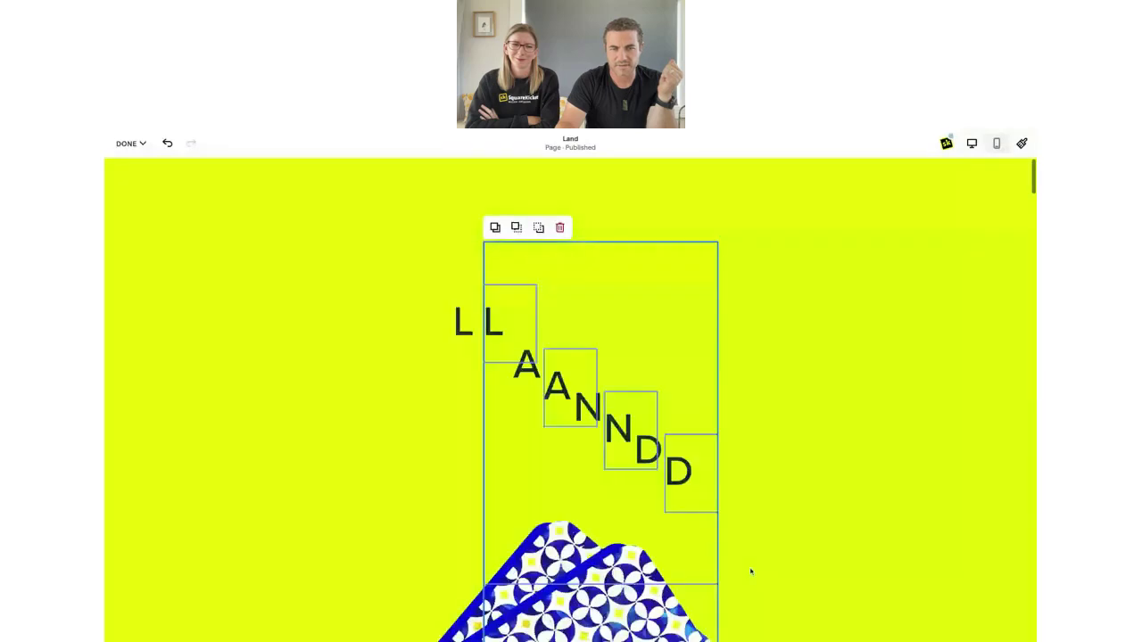
Move the copied letters to the left and the copied tile lower, then view mobile layout.
{"action": "left_click_drag", "start_coordinate": [523, 326], "coordinate": [629, 454]}
{"action": "scroll", "coordinate": [313, 250], "scroll_direction": "down", "scroll_amount": 2}
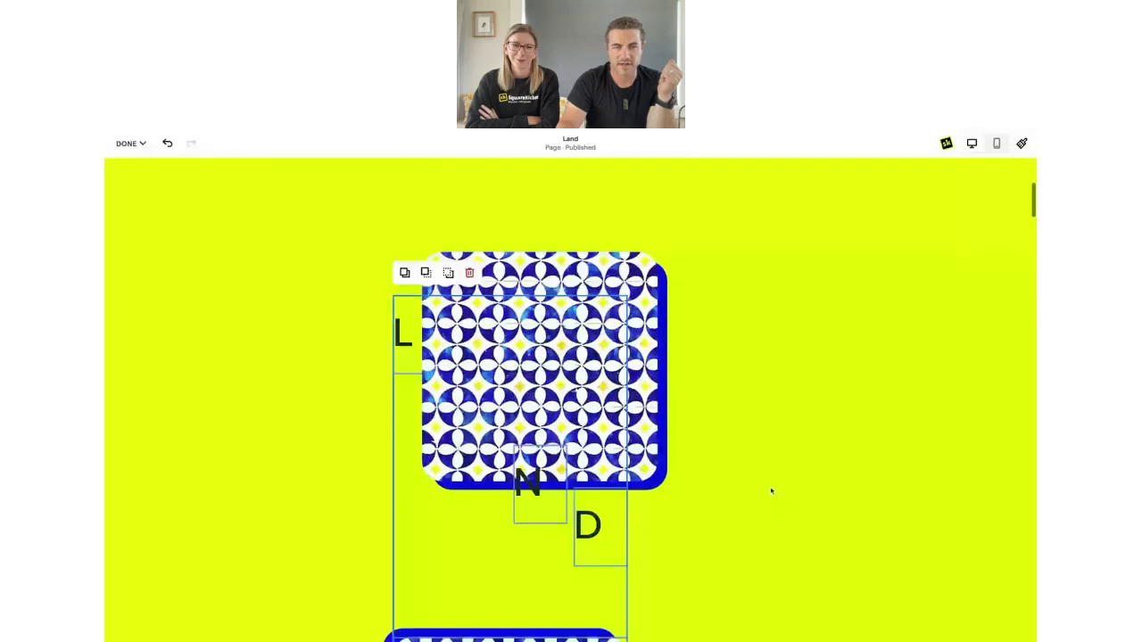
{"action": "scroll", "coordinate": [772, 491], "scroll_direction": "down", "scroll_amount": 2}
{"action": "scroll", "coordinate": [772, 491], "scroll_direction": "down", "scroll_amount": 2}
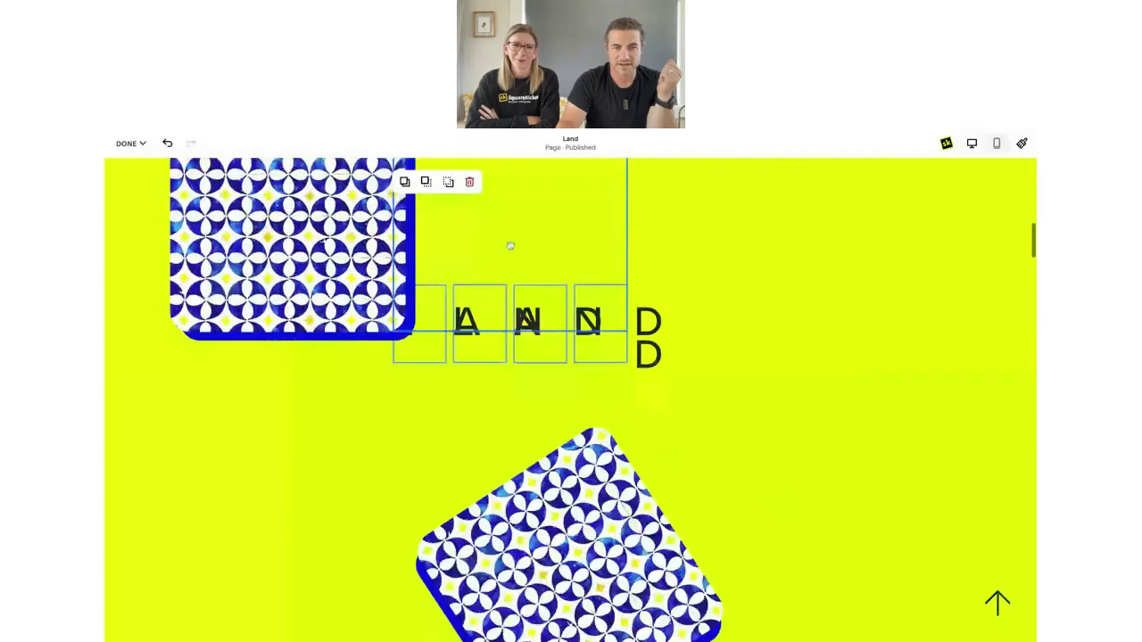
{"action": "scroll", "coordinate": [655, 384], "scroll_direction": "down", "scroll_amount": 2}
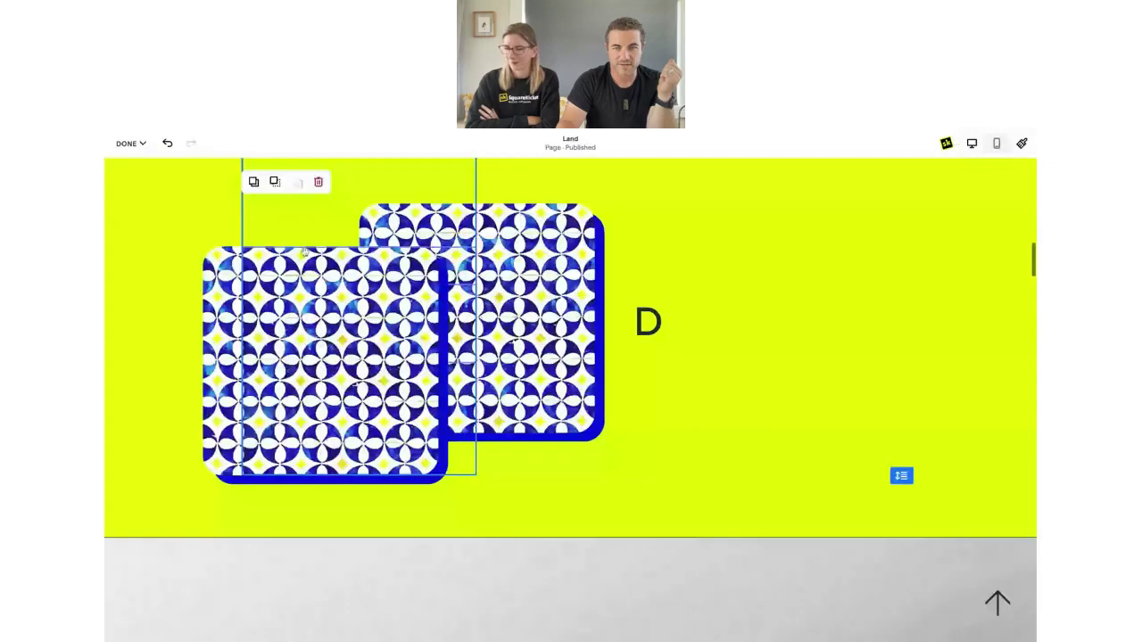
{"action": "left_click_drag", "start_coordinate": [273, 223], "coordinate": [273, 245]}
{"action": "scroll", "coordinate": [771, 438], "scroll_direction": "up", "scroll_amount": 10}
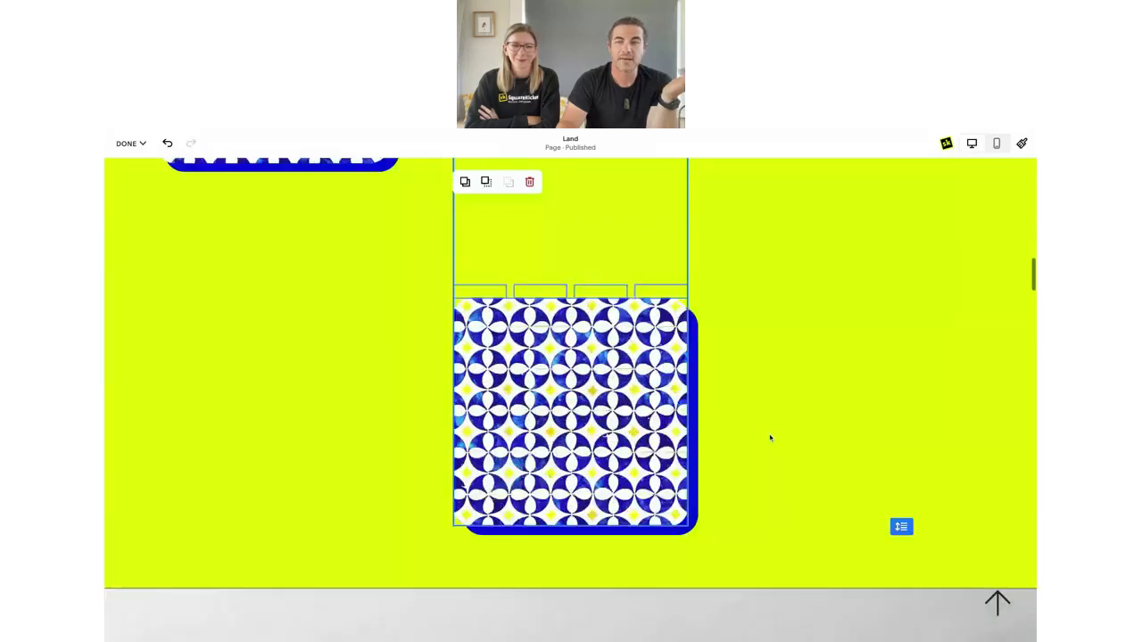
{"action": "scroll", "coordinate": [570, 399], "scroll_direction": "down", "scroll_amount": 10}
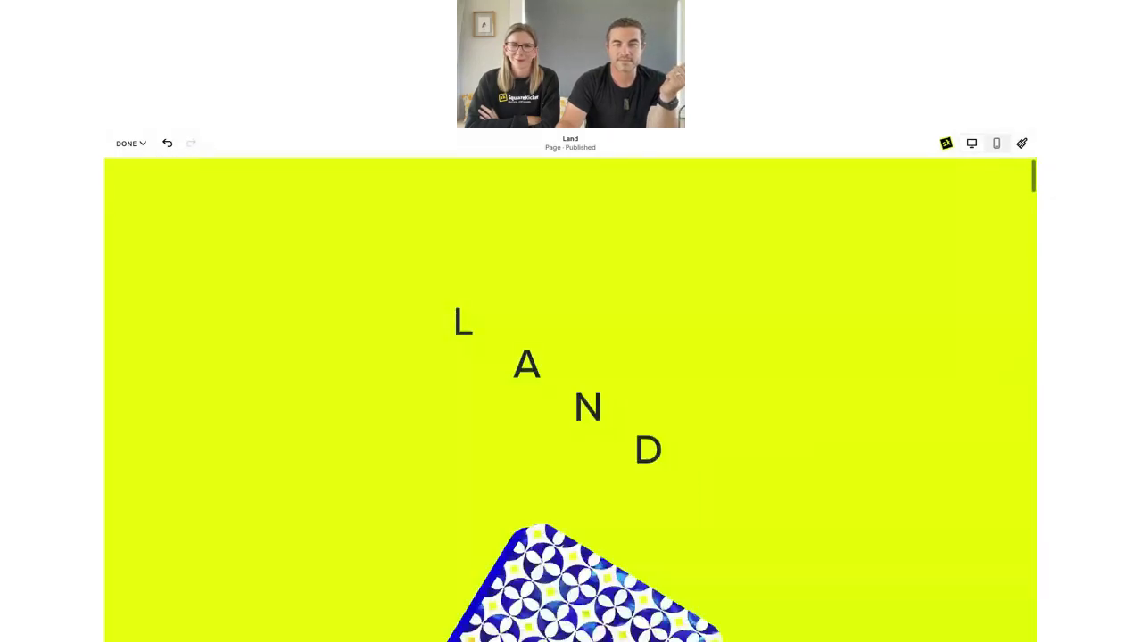
{"action": "left_click", "coordinate": [995, 144]}
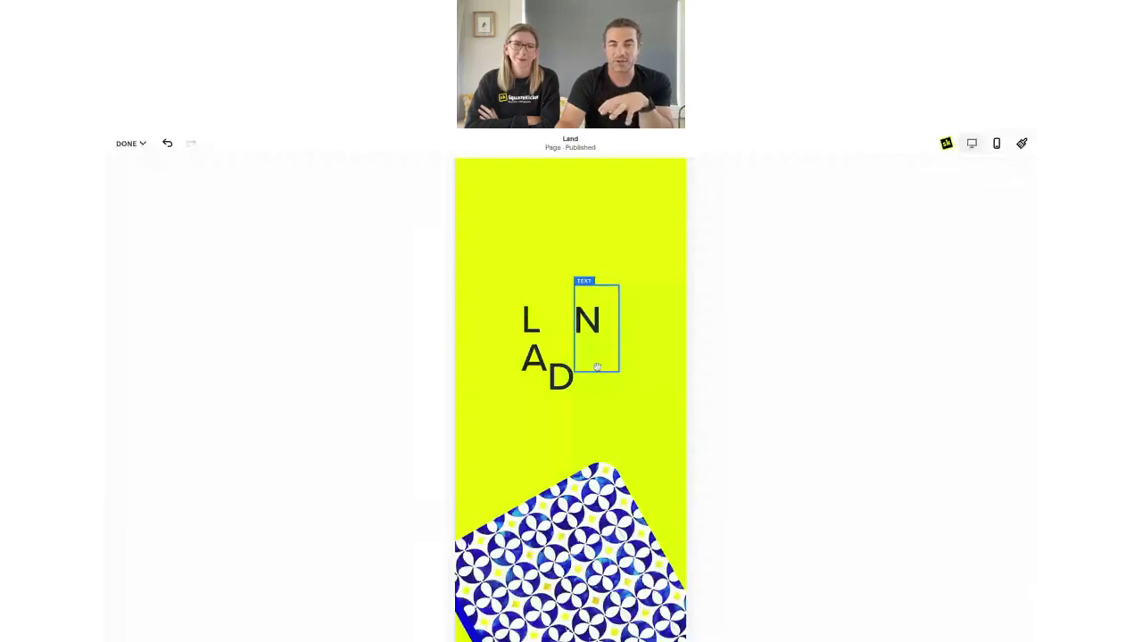
{"action": "left_click", "coordinate": [972, 143]}
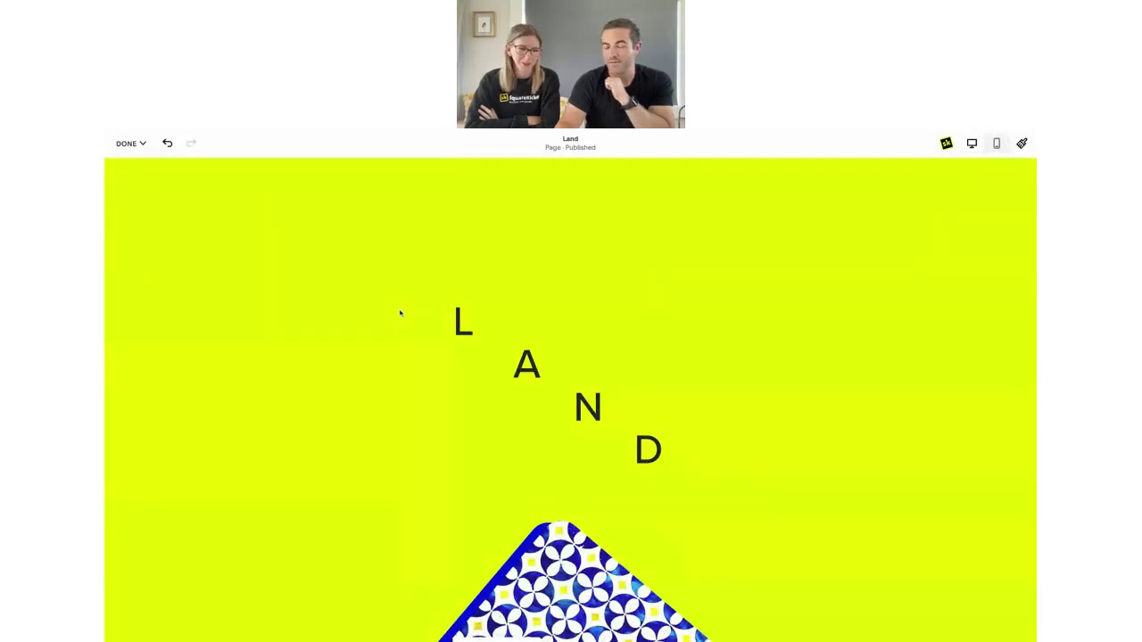
{"action": "scroll", "coordinate": [399, 375], "scroll_direction": "down", "scroll_amount": 5}
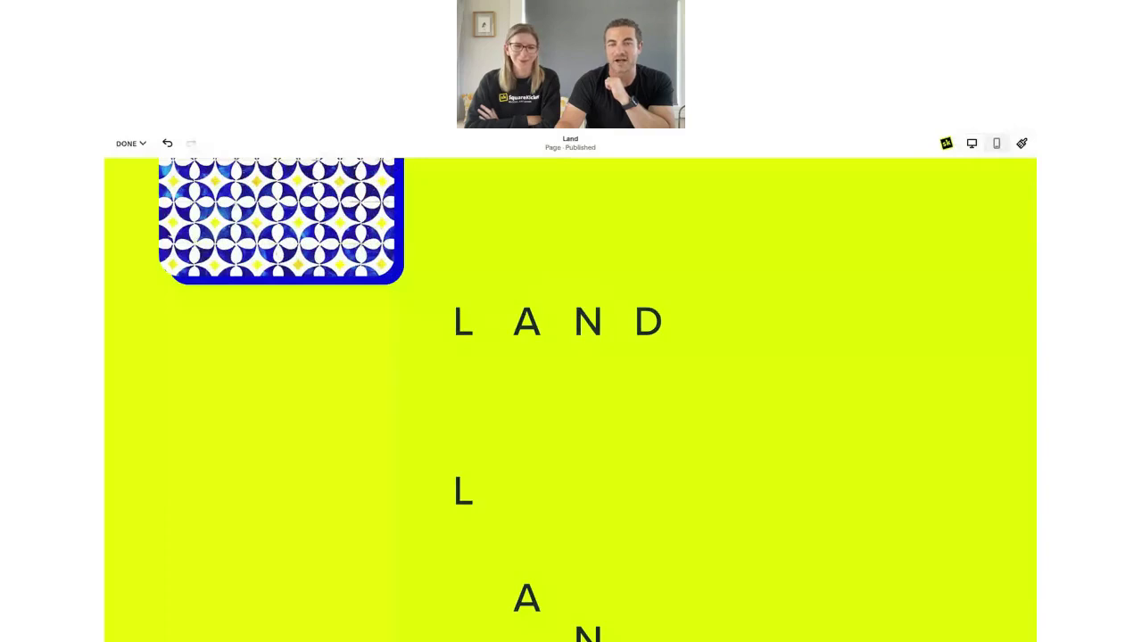
{"action": "scroll", "coordinate": [399, 382], "scroll_direction": "up", "scroll_amount": 5}
{"action": "scroll", "coordinate": [399, 382], "scroll_direction": "down", "scroll_amount": 5}
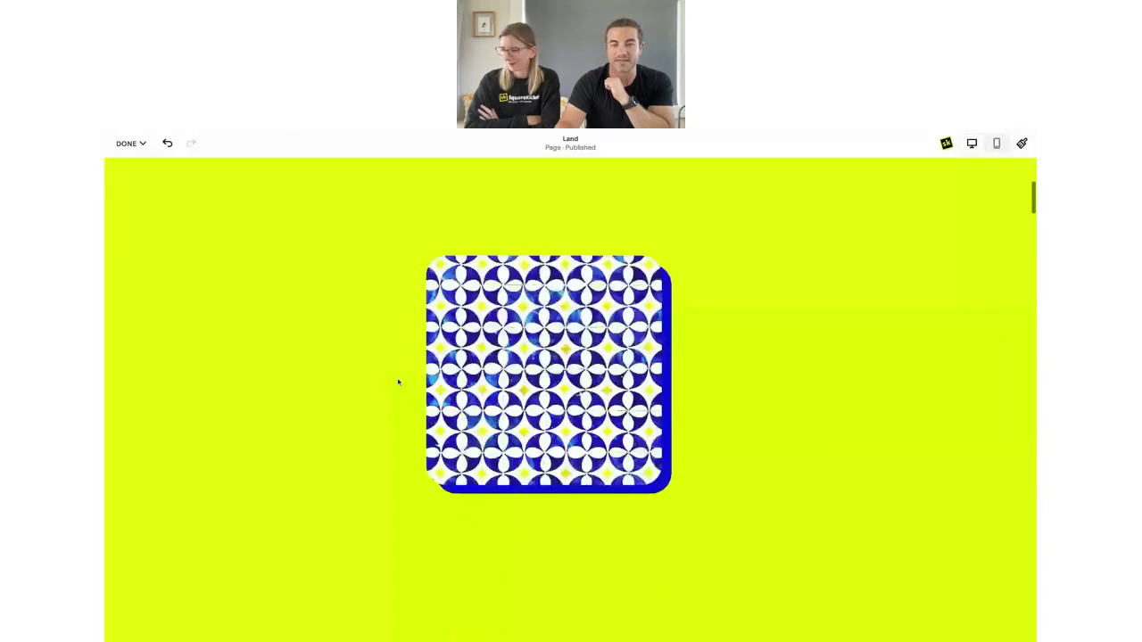
{"action": "scroll", "coordinate": [398, 379], "scroll_direction": "down", "scroll_amount": 10}
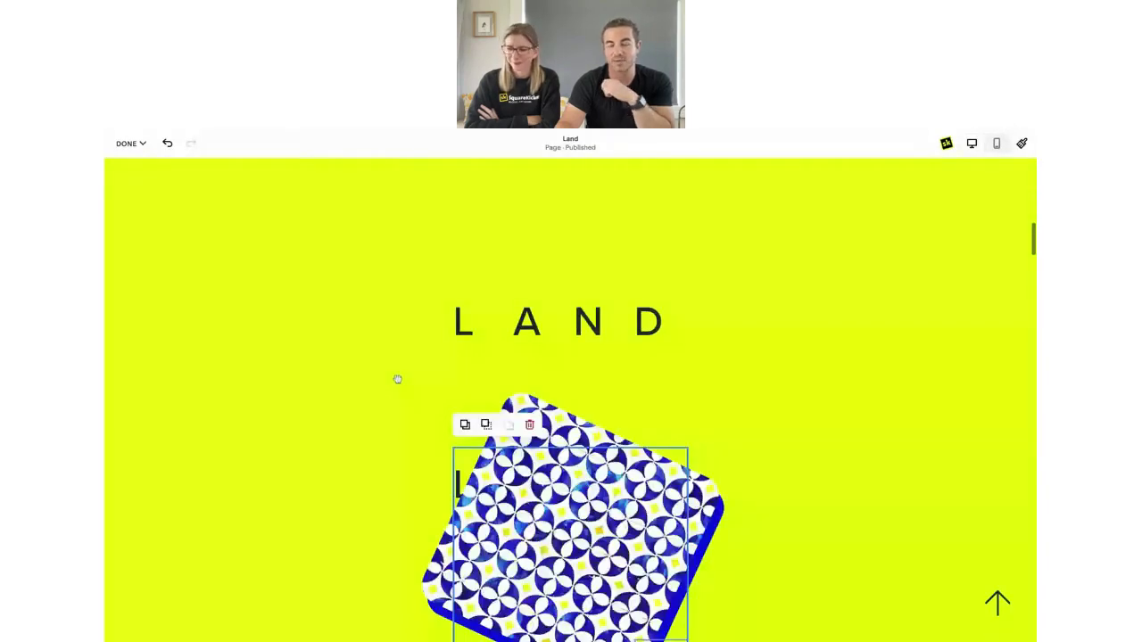
{"action": "scroll", "coordinate": [398, 379], "scroll_direction": "up", "scroll_amount": 8}
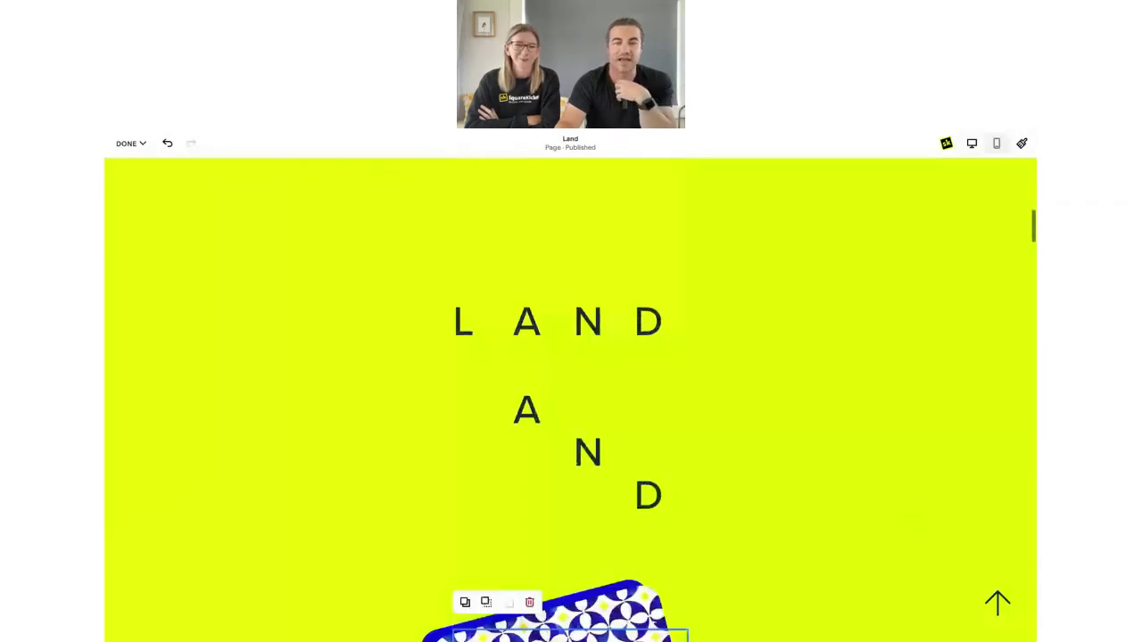
{"action": "scroll", "coordinate": [398, 379], "scroll_direction": "up", "scroll_amount": 5}
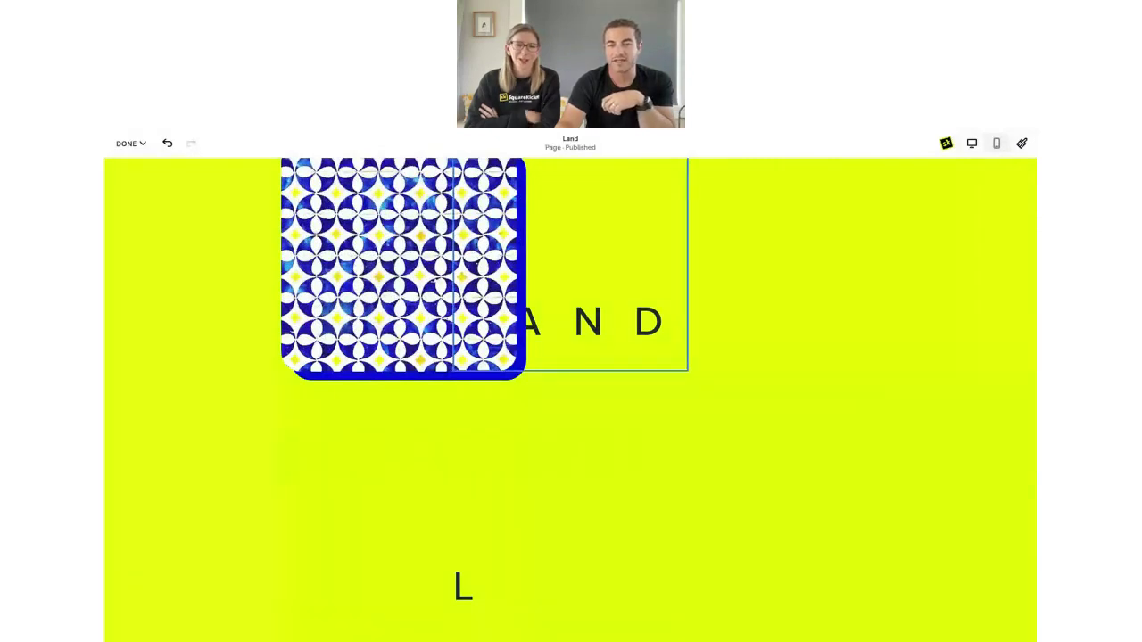
{"action": "scroll", "coordinate": [341, 412], "scroll_direction": "up", "scroll_amount": 5}
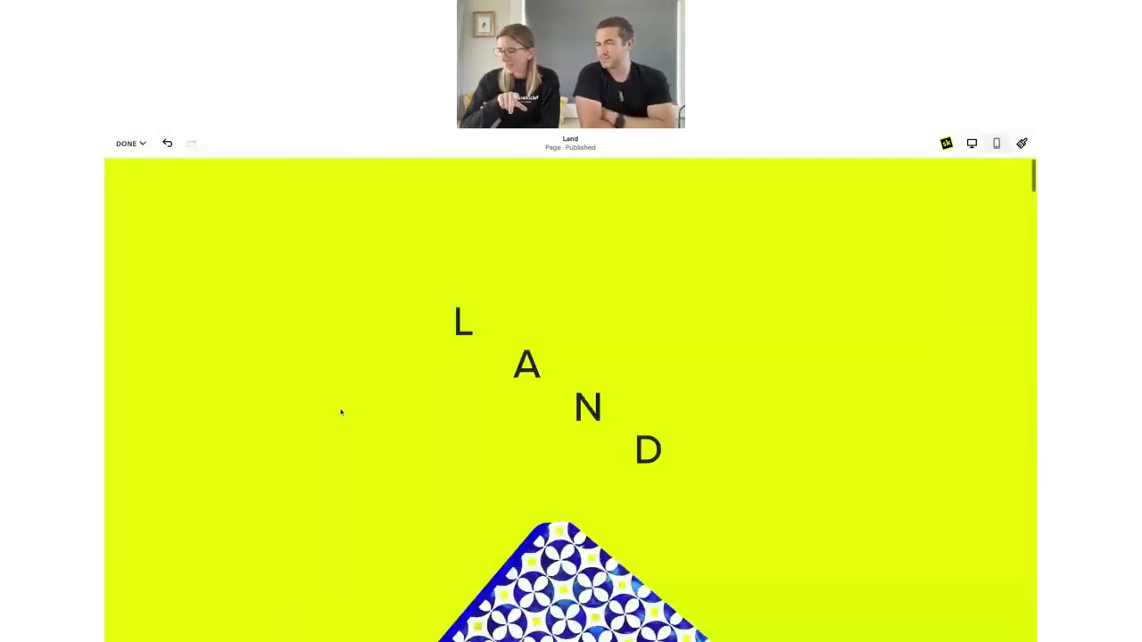
{"action": "scroll", "coordinate": [341, 413], "scroll_direction": "down", "scroll_amount": 5}
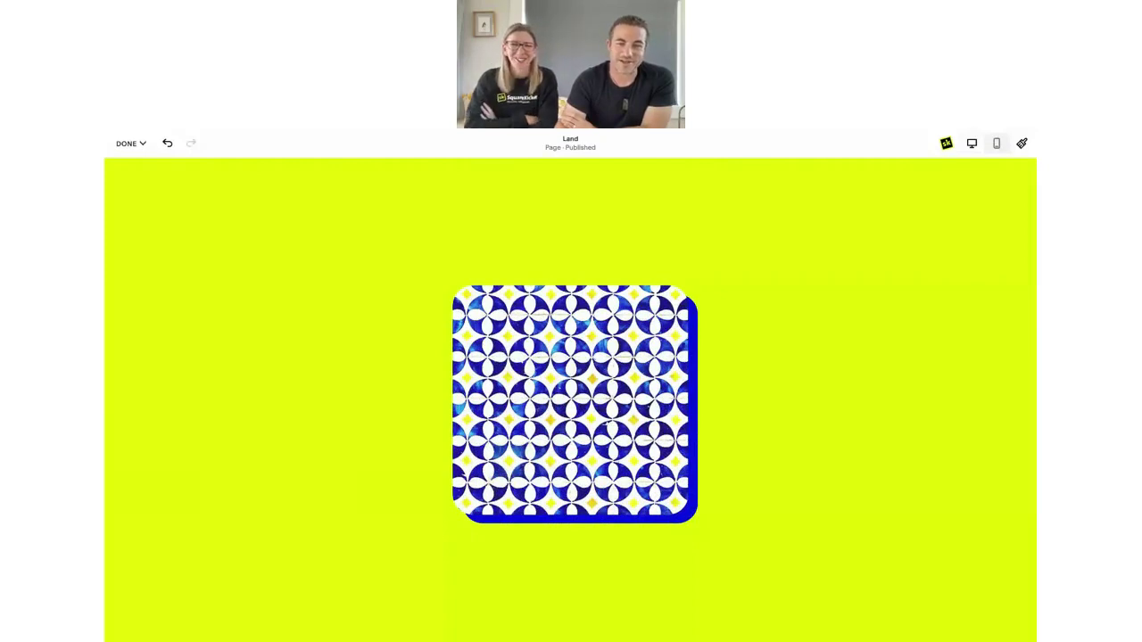
{"action": "scroll", "coordinate": [395, 467], "scroll_direction": "up", "scroll_amount": 5}
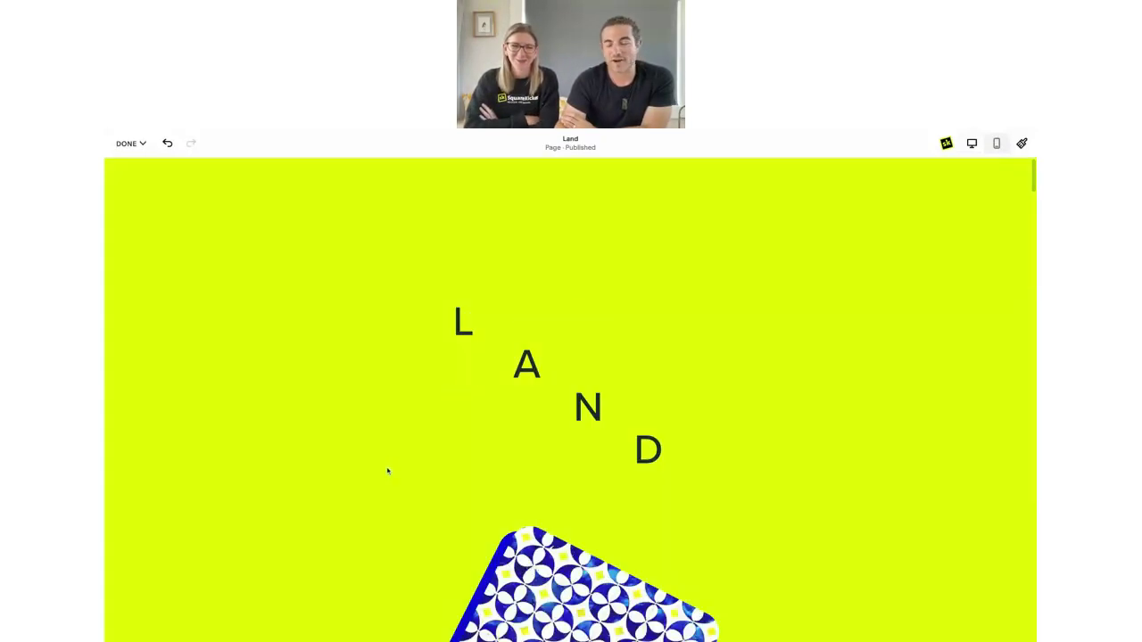
{"action": "scroll", "coordinate": [387, 470], "scroll_direction": "down", "scroll_amount": 3}
Open the patterned tile's SquareKicker Advanced > Scroll Effects settings.
{"action": "left_click", "coordinate": [587, 456]}
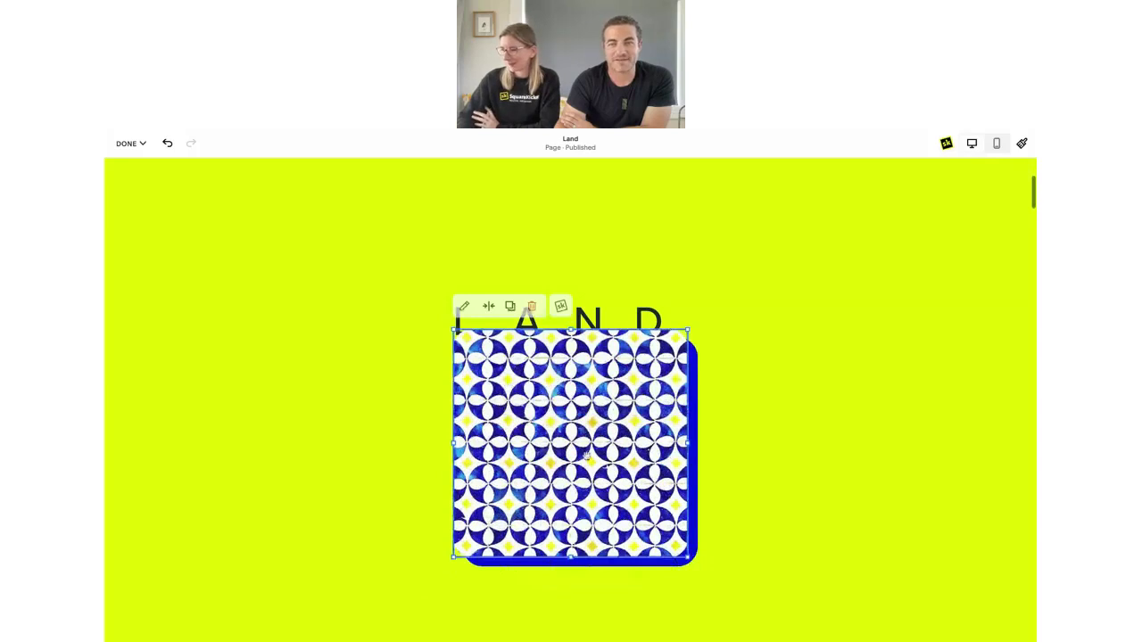
{"action": "left_click", "coordinate": [560, 306]}
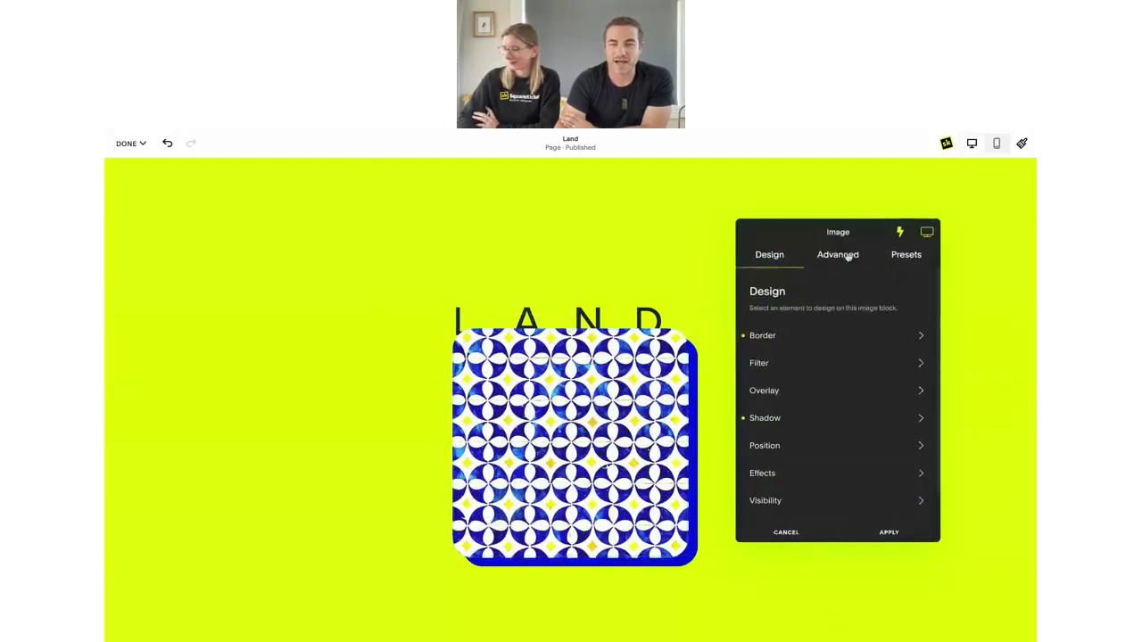
{"action": "left_click", "coordinate": [846, 257]}
{"action": "left_click", "coordinate": [849, 339]}
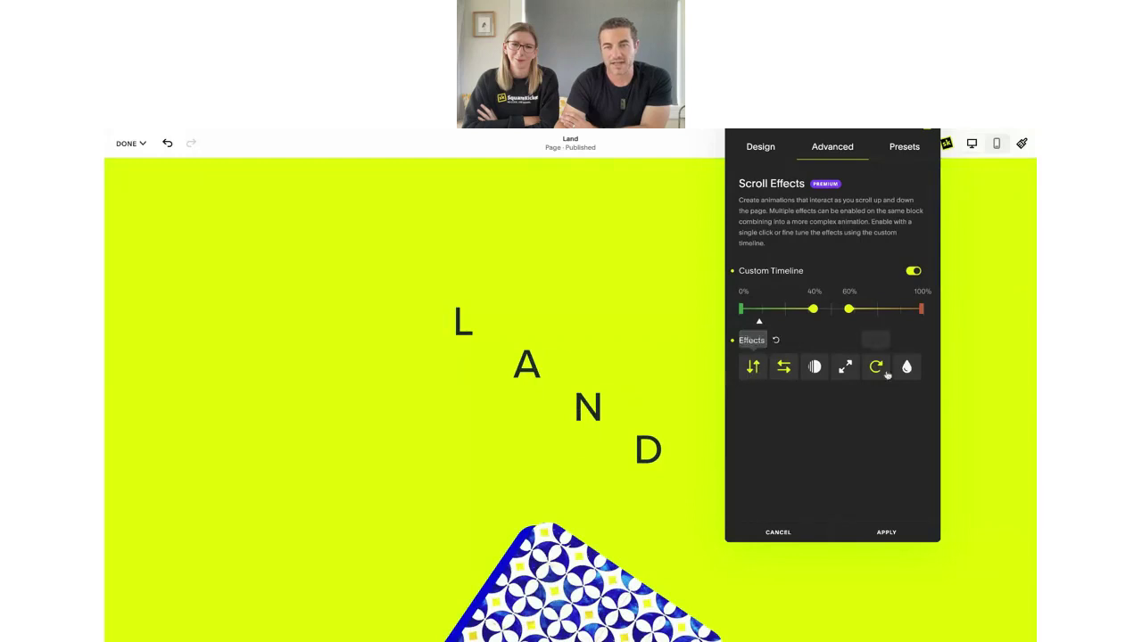
Review the vertical and horizontal slide effects (Exit -32%) and scroll to preview them.
{"action": "left_click", "coordinate": [752, 369]}
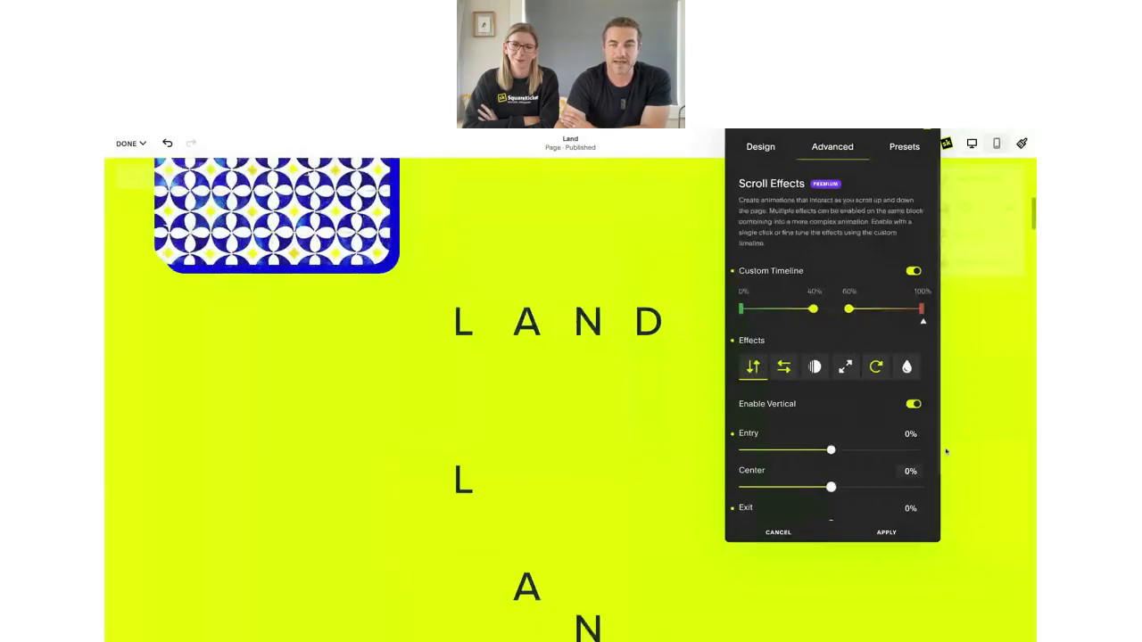
{"action": "left_click", "coordinate": [784, 367]}
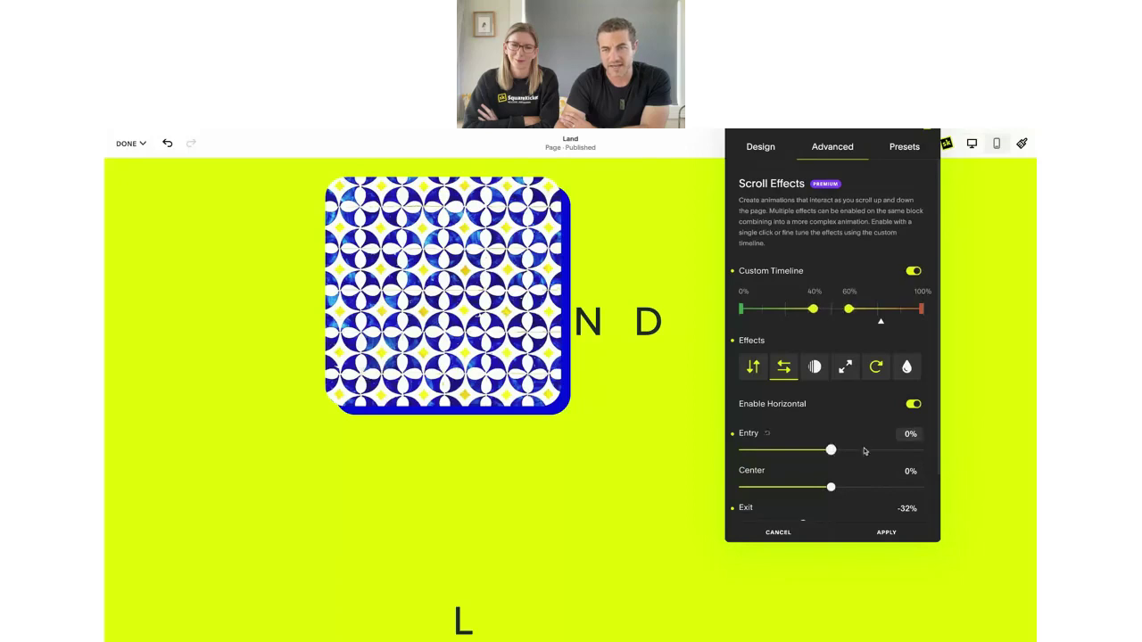
{"action": "scroll", "coordinate": [844, 309], "scroll_direction": "down", "scroll_amount": 1}
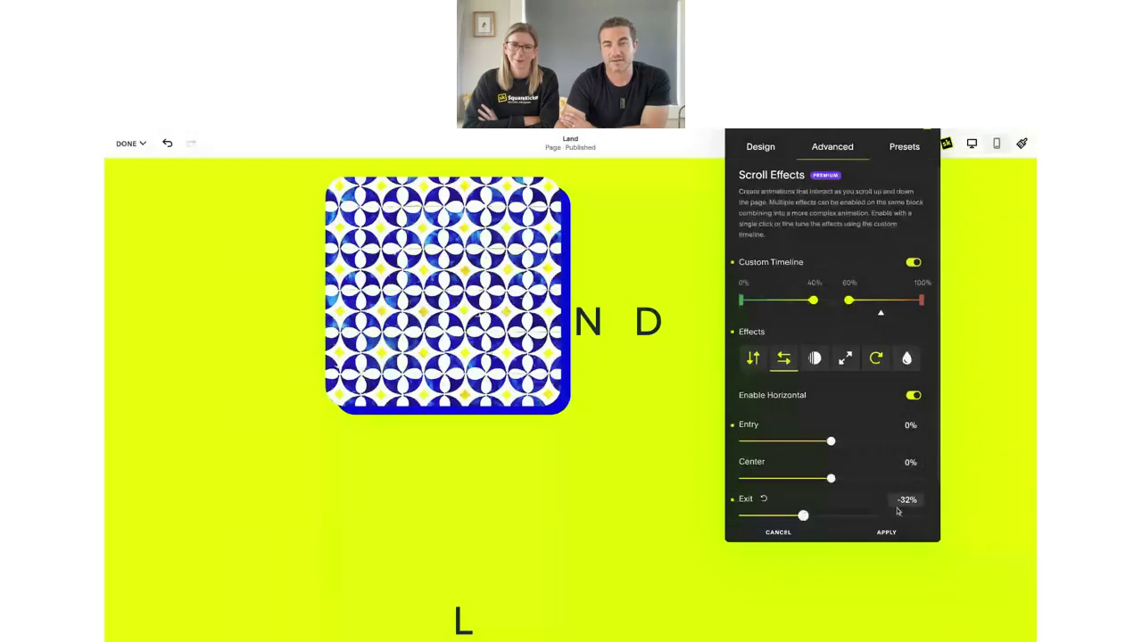
{"action": "scroll", "coordinate": [461, 428], "scroll_direction": "down", "scroll_amount": 2}
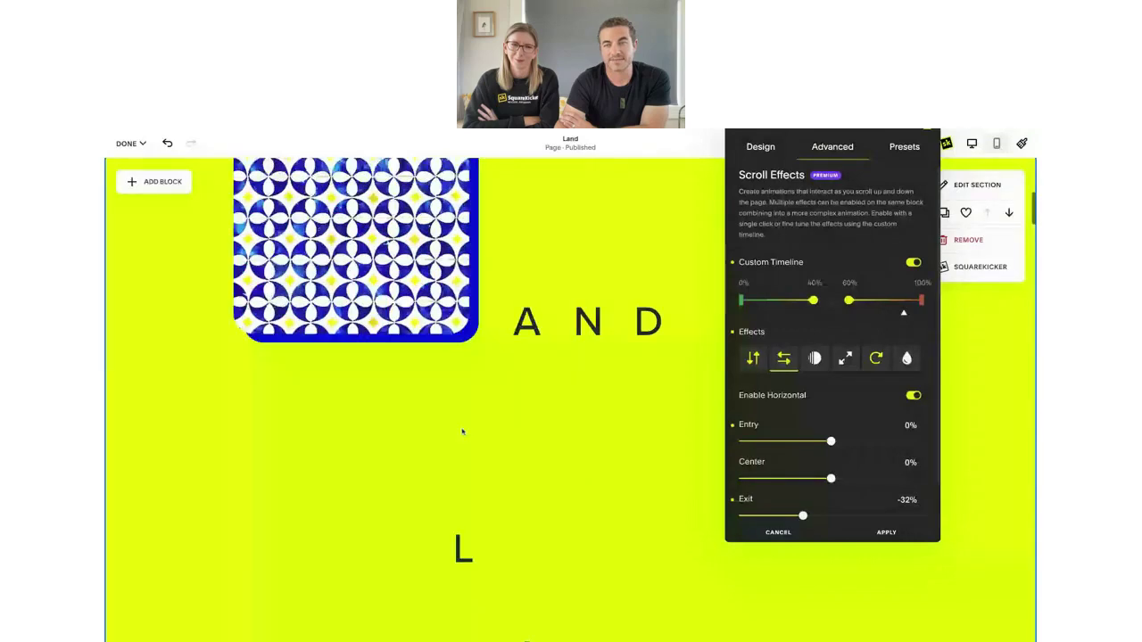
{"action": "scroll", "coordinate": [461, 428], "scroll_direction": "down", "scroll_amount": 3}
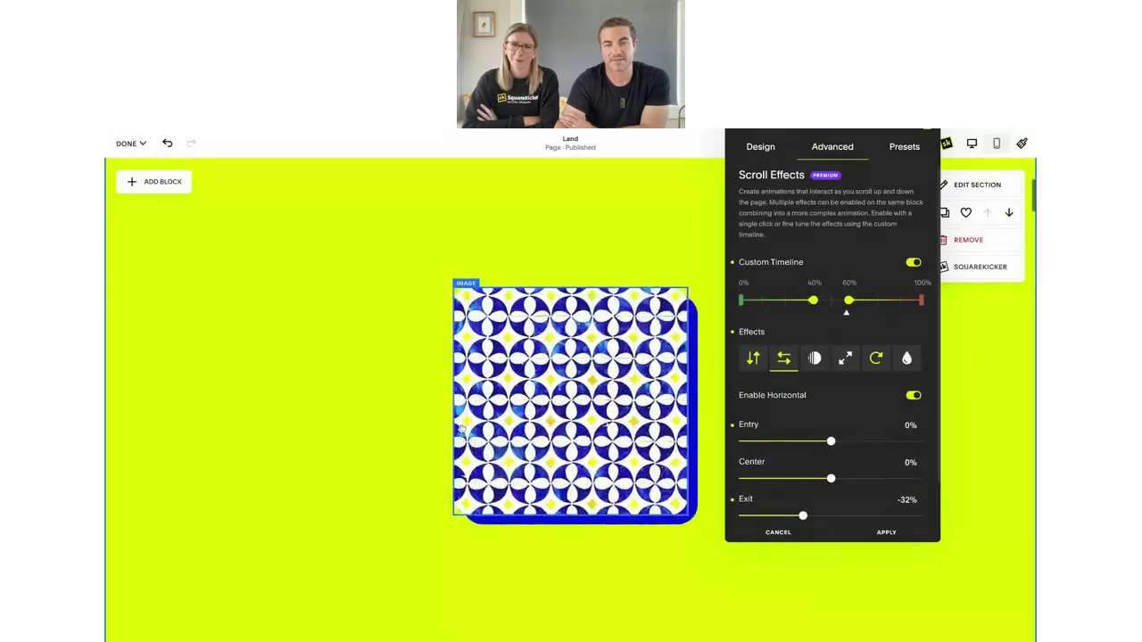
{"action": "scroll", "coordinate": [461, 429], "scroll_direction": "down", "scroll_amount": 2}
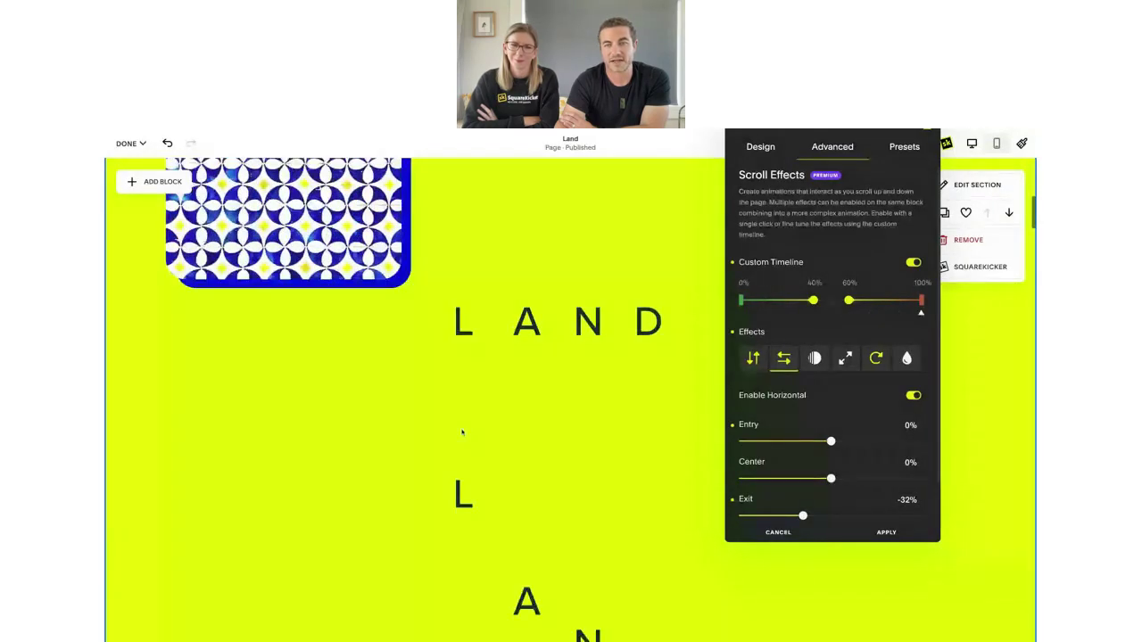
Close the scroll effect settings and reselect the patterned image block.
{"action": "left_click", "coordinate": [462, 432]}
{"action": "scroll", "coordinate": [462, 433], "scroll_direction": "up", "scroll_amount": 3}
{"action": "left_click", "coordinate": [508, 250]}
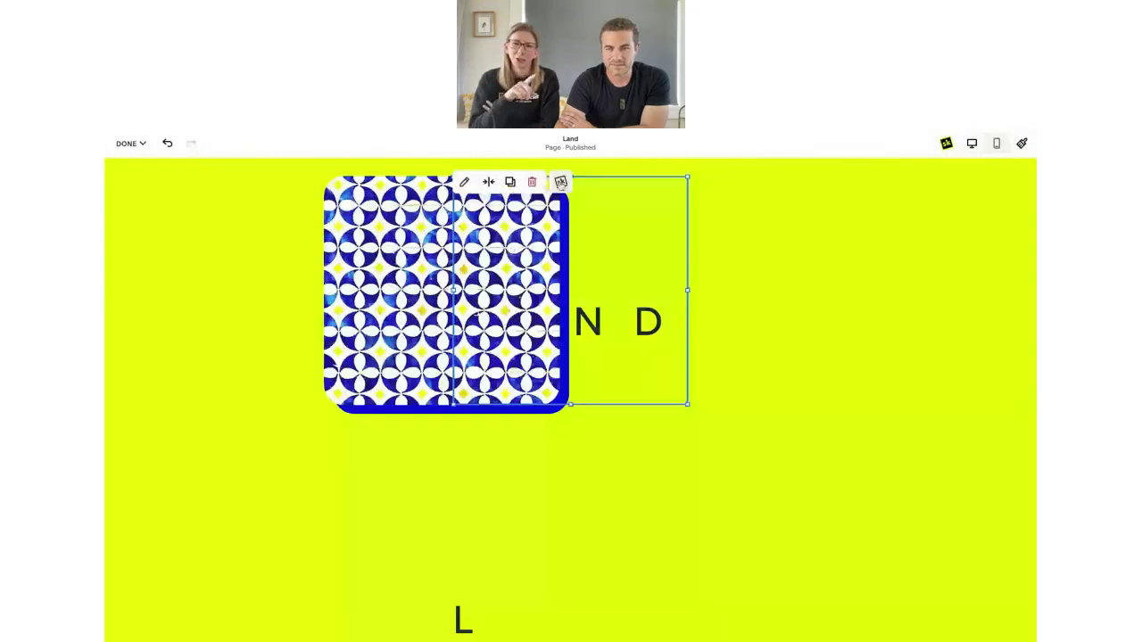
Reopen the patterned image's Advanced > Scroll Effects settings and scroll through them.
{"action": "left_click", "coordinate": [560, 182]}
{"action": "left_click", "coordinate": [883, 303]}
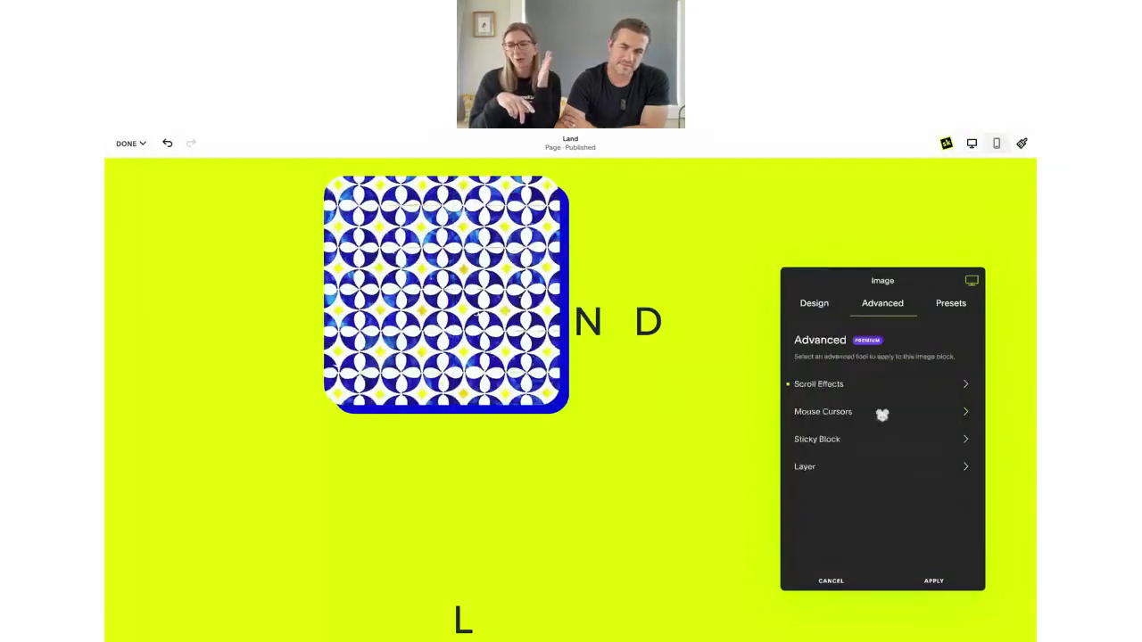
{"action": "left_click", "coordinate": [889, 390]}
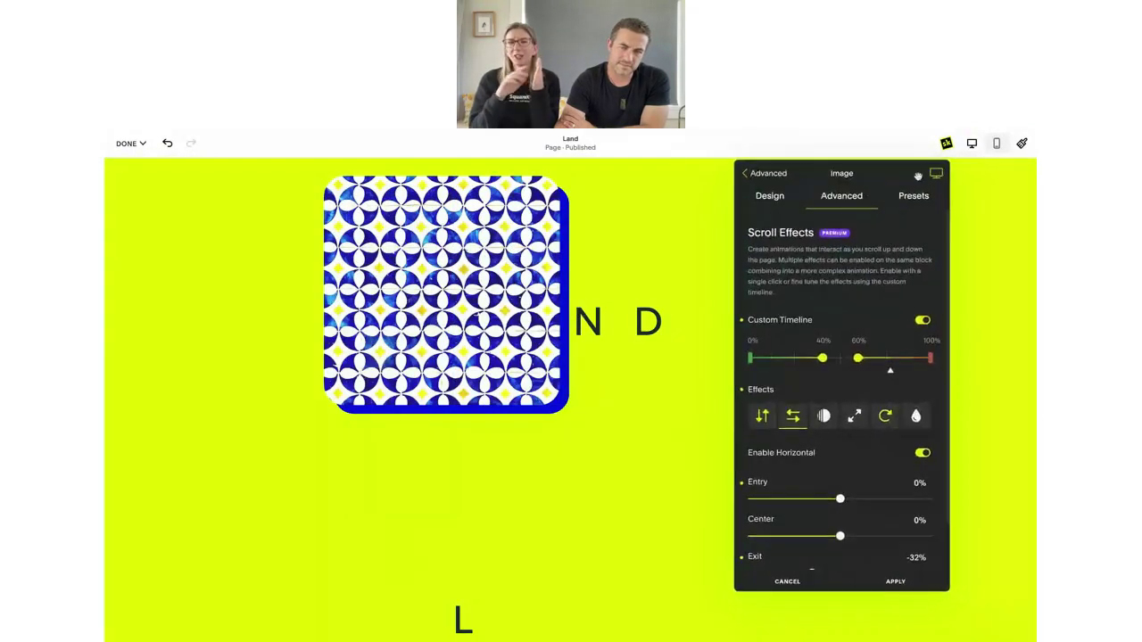
{"action": "scroll", "coordinate": [591, 509], "scroll_direction": "up", "scroll_amount": 5}
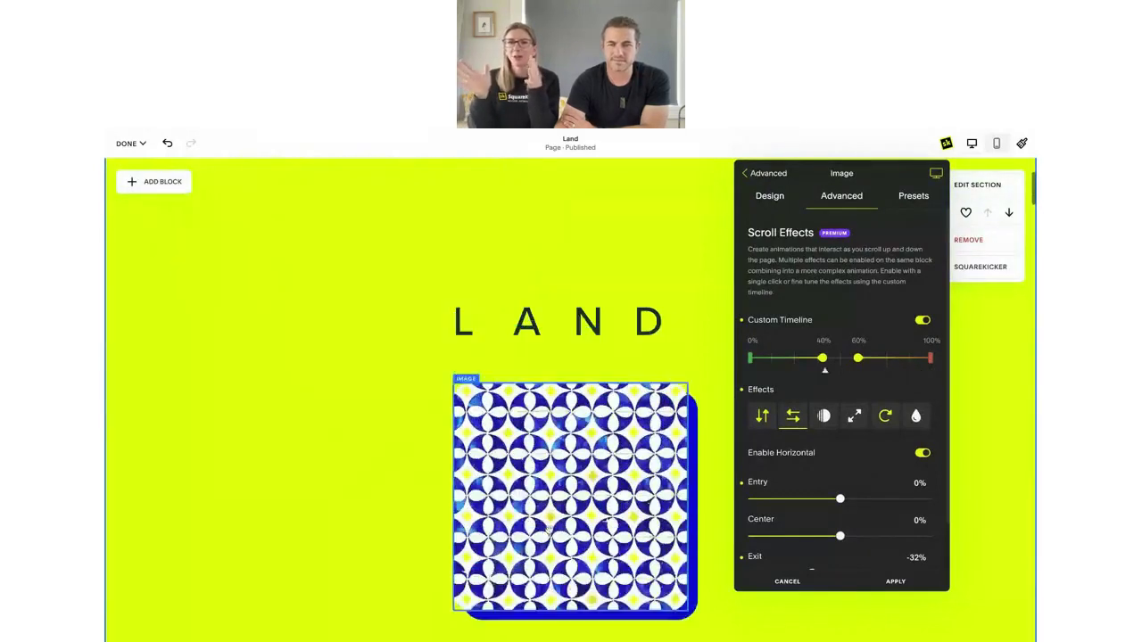
{"action": "scroll", "coordinate": [549, 528], "scroll_direction": "down", "scroll_amount": 5}
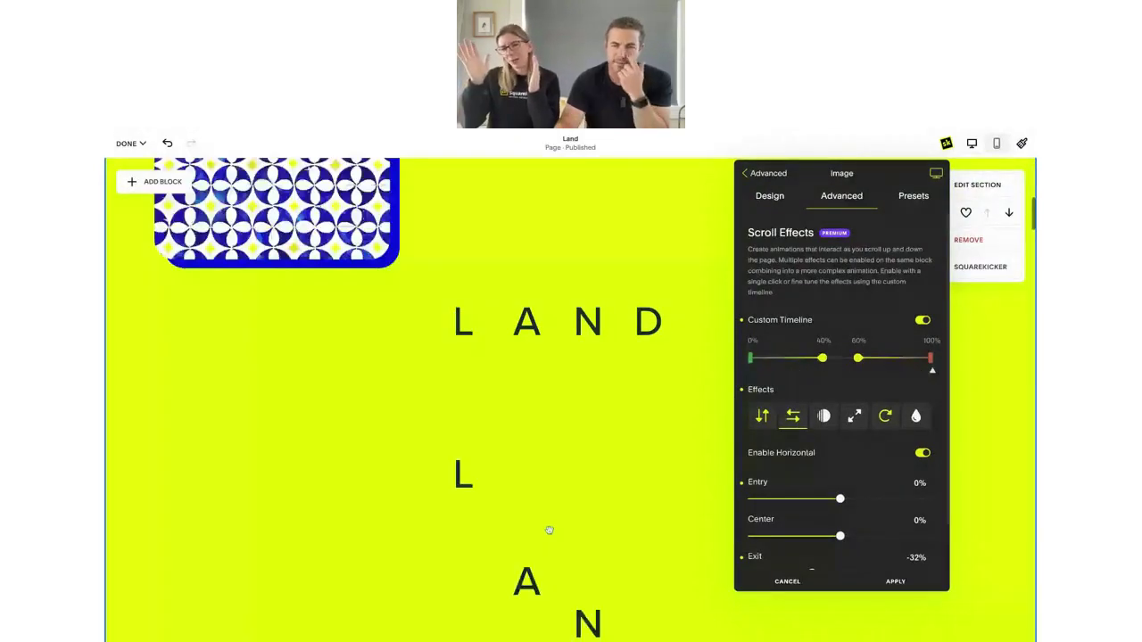
{"action": "scroll", "coordinate": [870, 498], "scroll_direction": "down", "scroll_amount": 1}
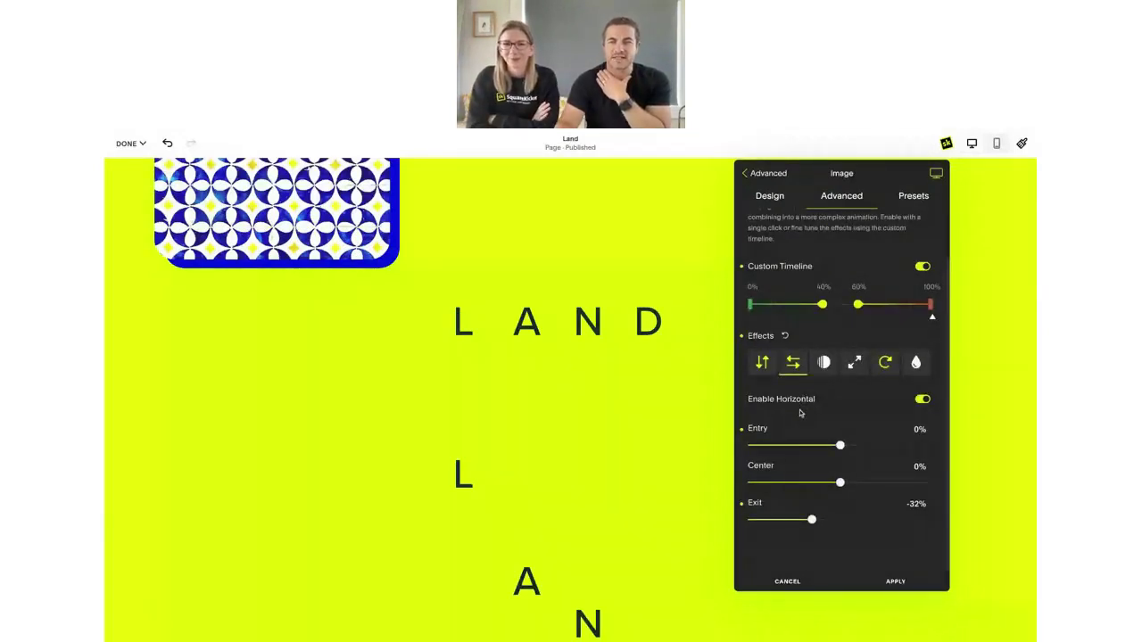
{"action": "scroll", "coordinate": [589, 414], "scroll_direction": "up", "scroll_amount": 1}
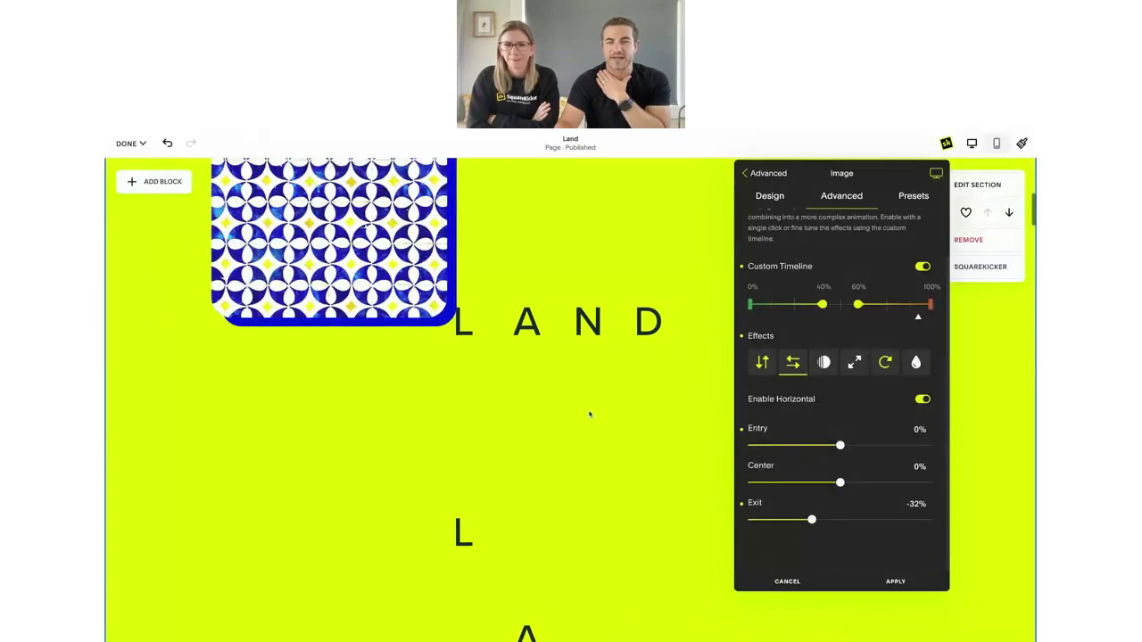
Toggle the Custom Timeline off and back on.
{"action": "left_click", "coordinate": [922, 267]}
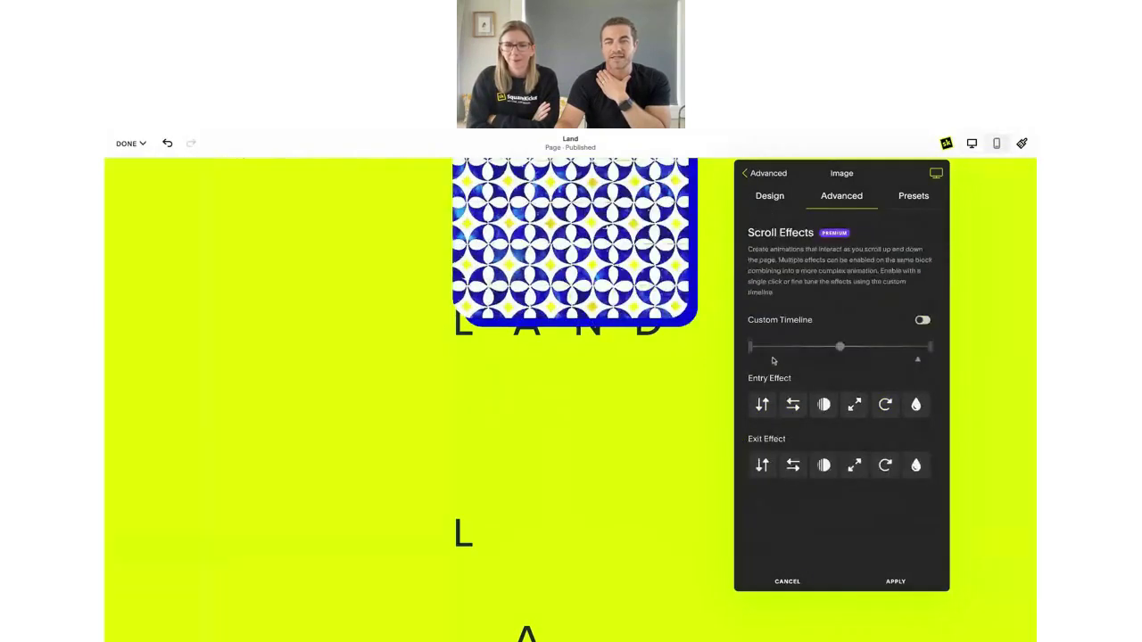
{"action": "scroll", "coordinate": [827, 358], "scroll_direction": "up", "scroll_amount": 2}
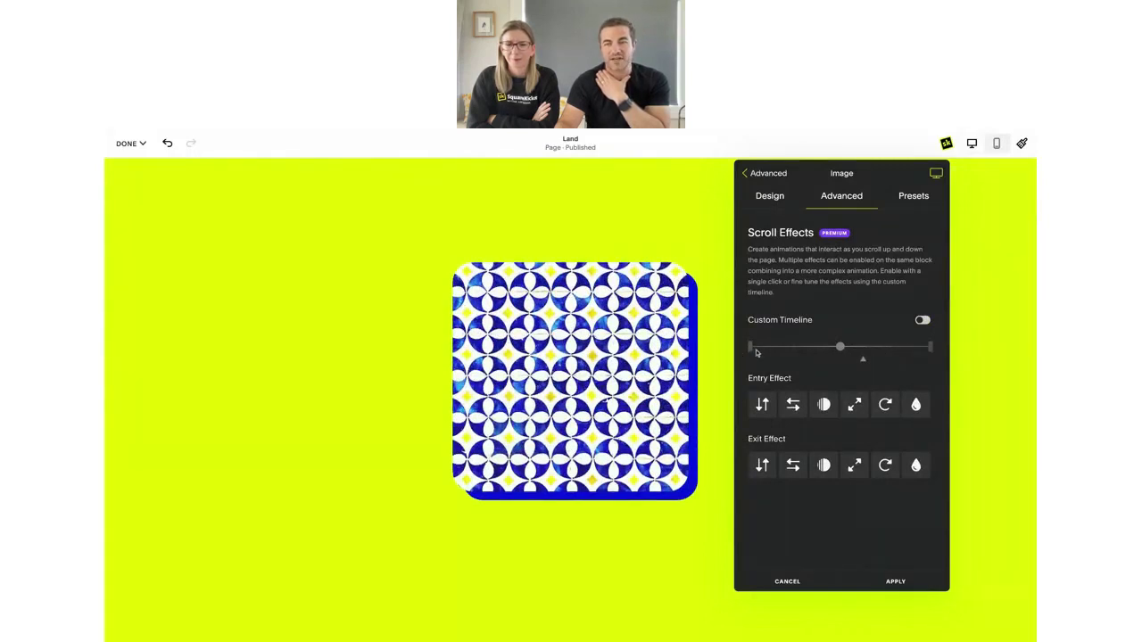
{"action": "left_click", "coordinate": [923, 319]}
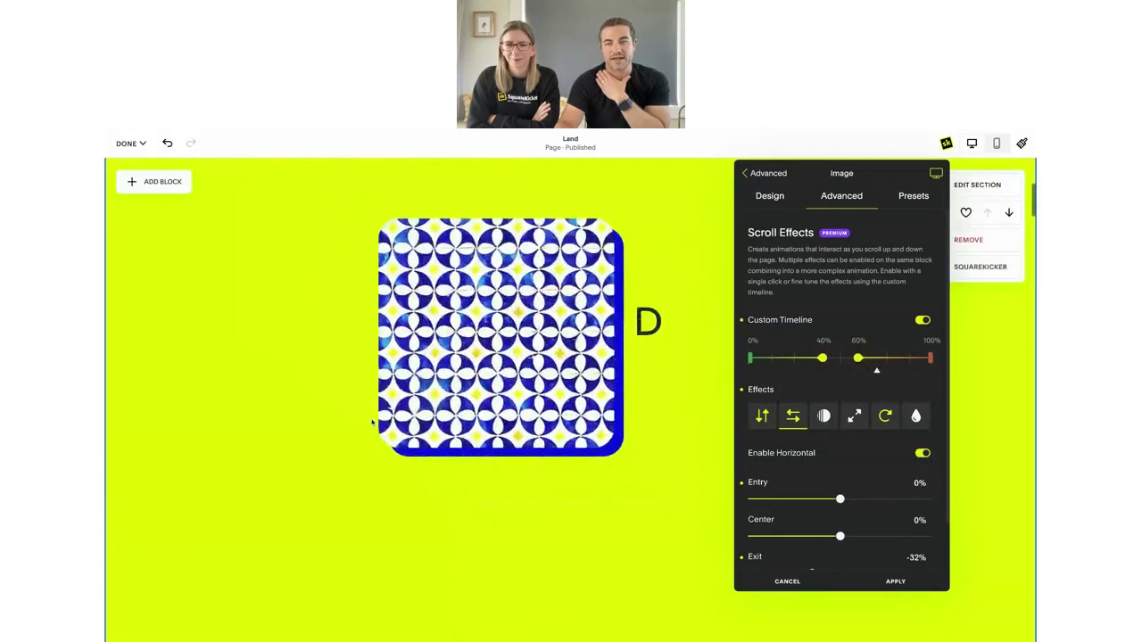
Set the custom timeline points to 21%, 37%, 51% and 76%.
{"action": "left_click_drag", "start_coordinate": [931, 358], "coordinate": [887, 358]}
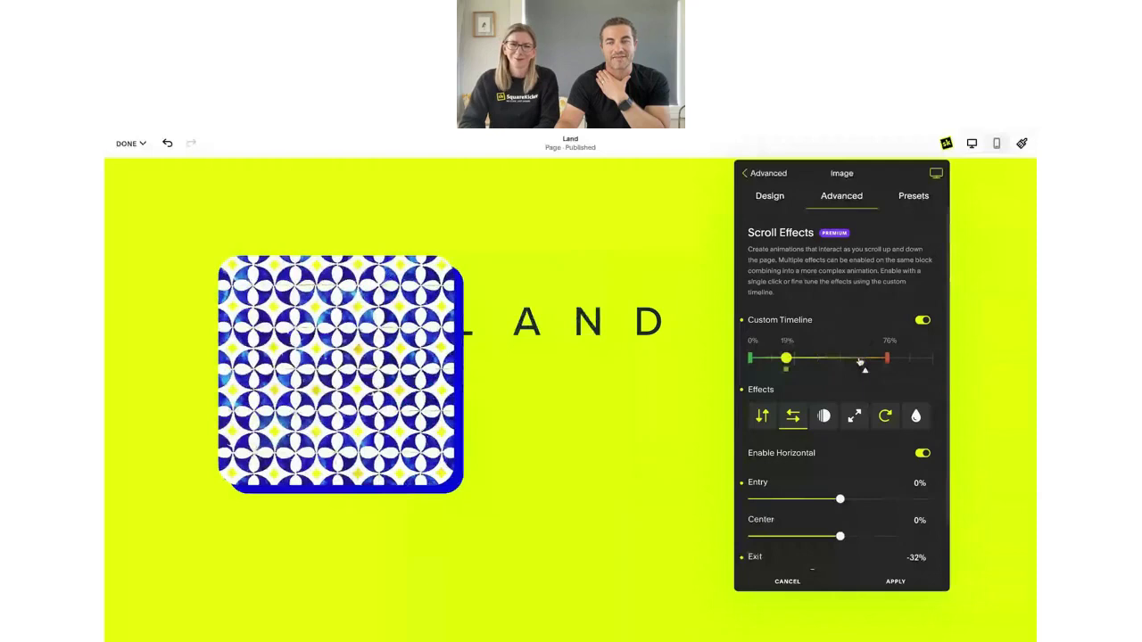
{"action": "mouse_move", "coordinate": [860, 362]}
{"action": "left_mouse_down"}
{"action": "mouse_move", "coordinate": [812, 361]}
{"action": "mouse_move", "coordinate": [817, 373]}
{"action": "mouse_move", "coordinate": [788, 357]}
{"action": "mouse_move", "coordinate": [842, 357]}
{"action": "left_mouse_up"}
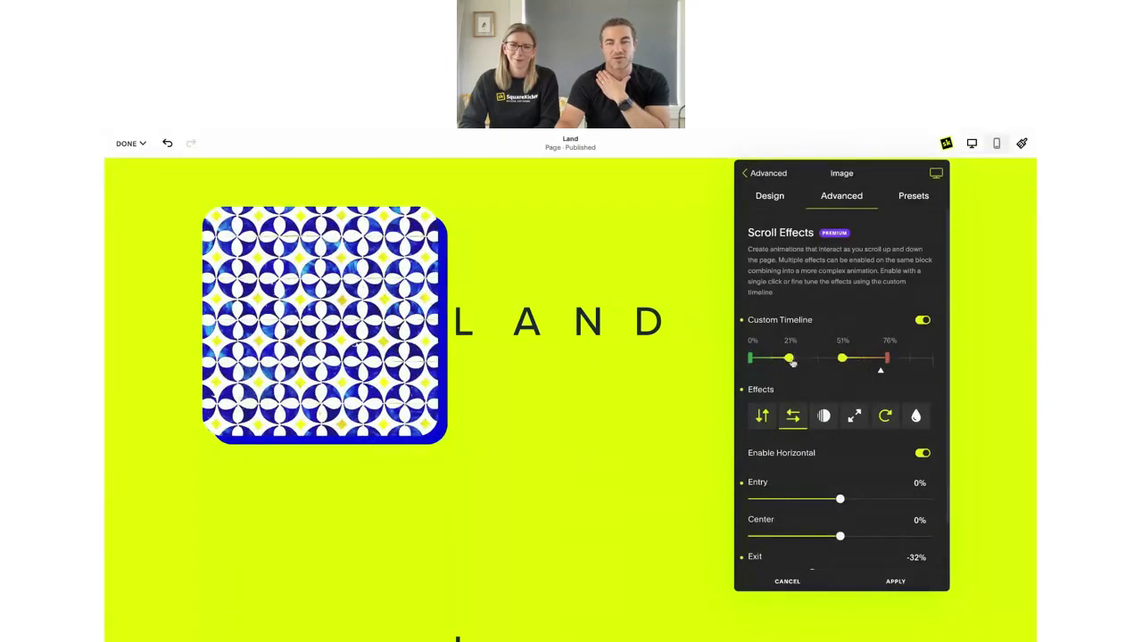
{"action": "mouse_move", "coordinate": [792, 362]}
{"action": "left_mouse_down"}
{"action": "mouse_move", "coordinate": [816, 359]}
{"action": "mouse_move", "coordinate": [789, 361]}
{"action": "left_mouse_up"}
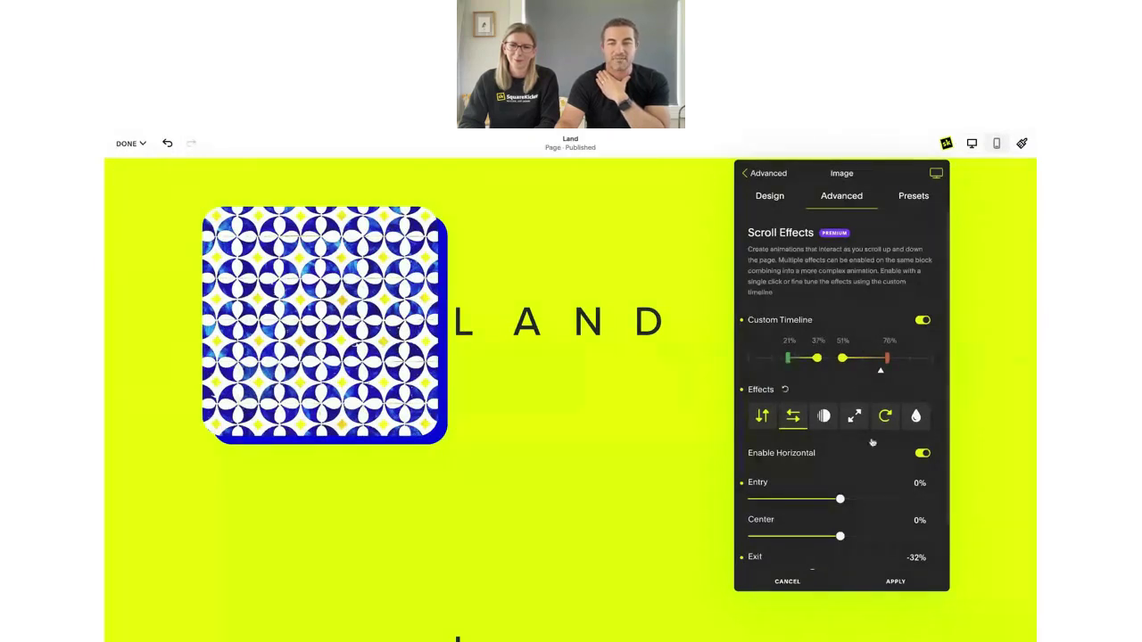
{"action": "left_click", "coordinate": [885, 416]}
Scroll the canvas to preview the tile rotating from 180deg to 0deg beside LAND.
{"action": "scroll", "coordinate": [599, 506], "scroll_direction": "down", "scroll_amount": 3}
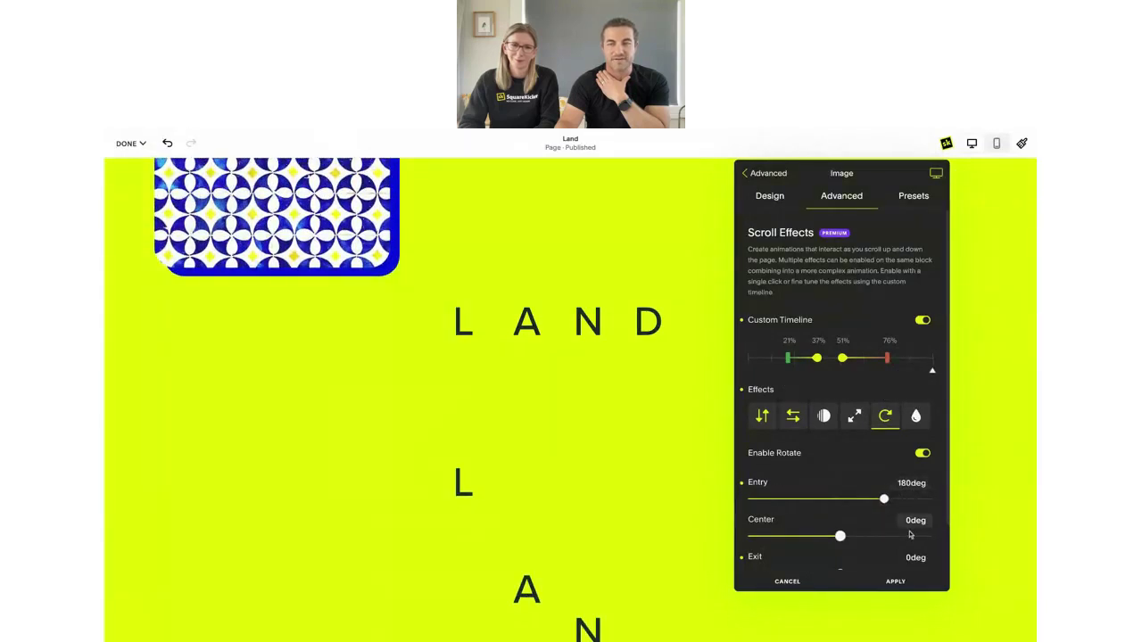
{"action": "scroll", "coordinate": [899, 529], "scroll_direction": "down", "scroll_amount": 1}
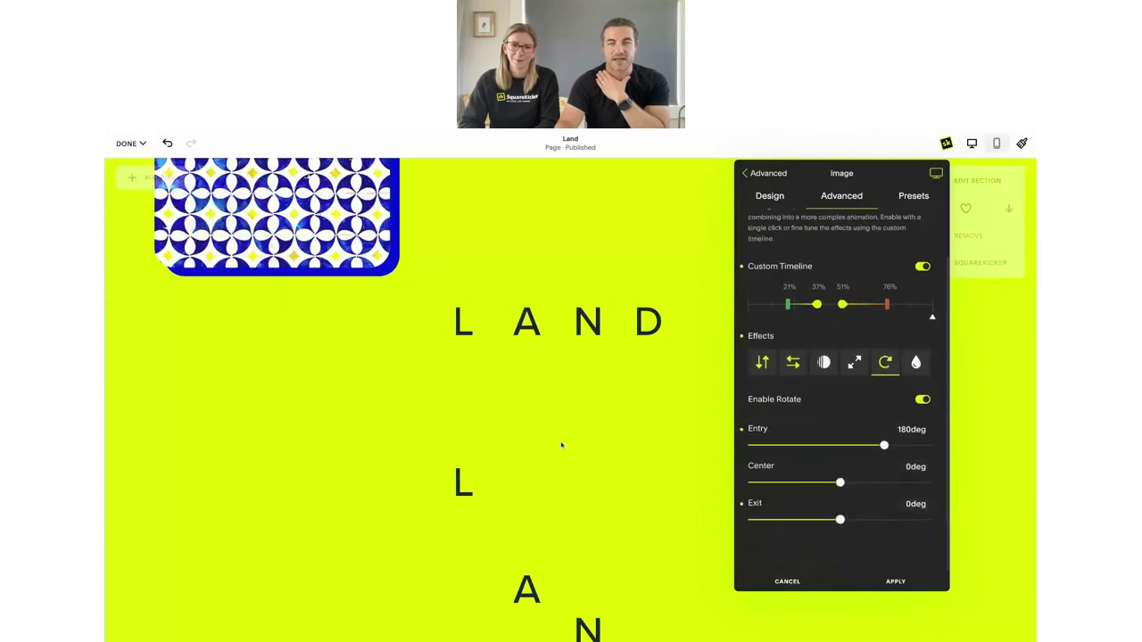
{"action": "scroll", "coordinate": [552, 462], "scroll_direction": "up", "scroll_amount": 2}
{"action": "scroll", "coordinate": [552, 462], "scroll_direction": "up", "scroll_amount": 3}
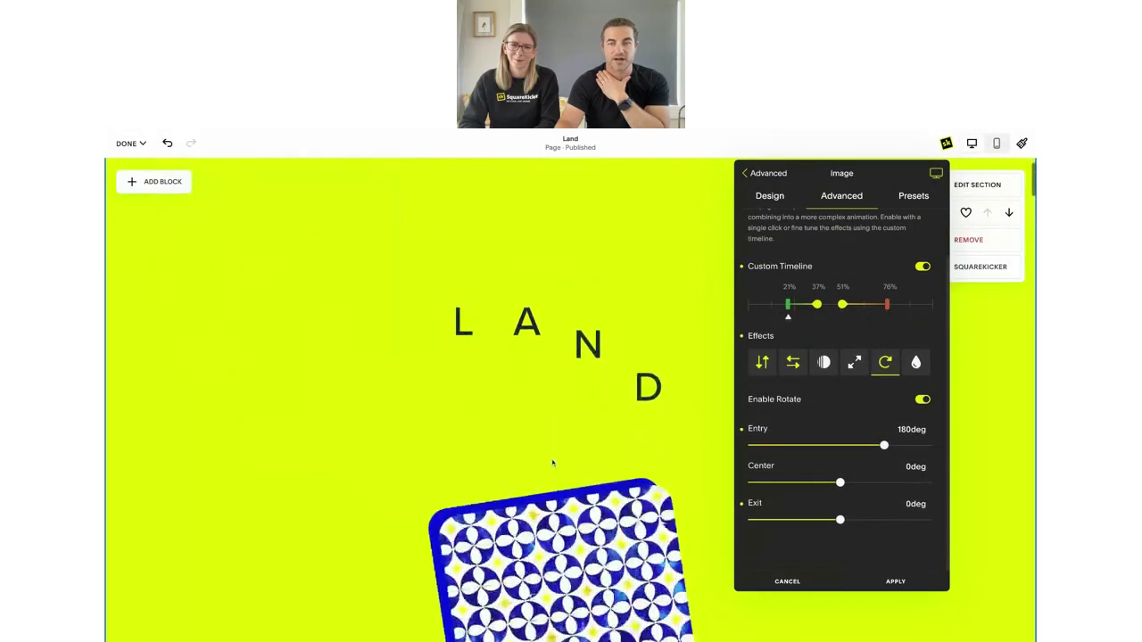
{"action": "scroll", "coordinate": [553, 461], "scroll_direction": "down", "scroll_amount": 2}
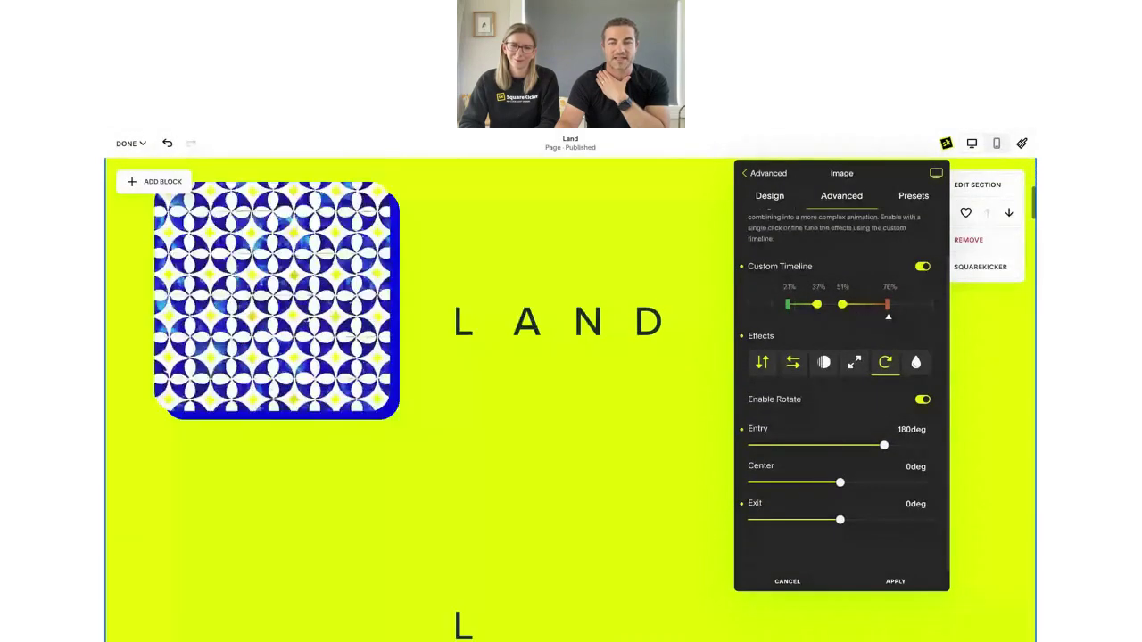
{"action": "scroll", "coordinate": [553, 461], "scroll_direction": "up", "scroll_amount": 2}
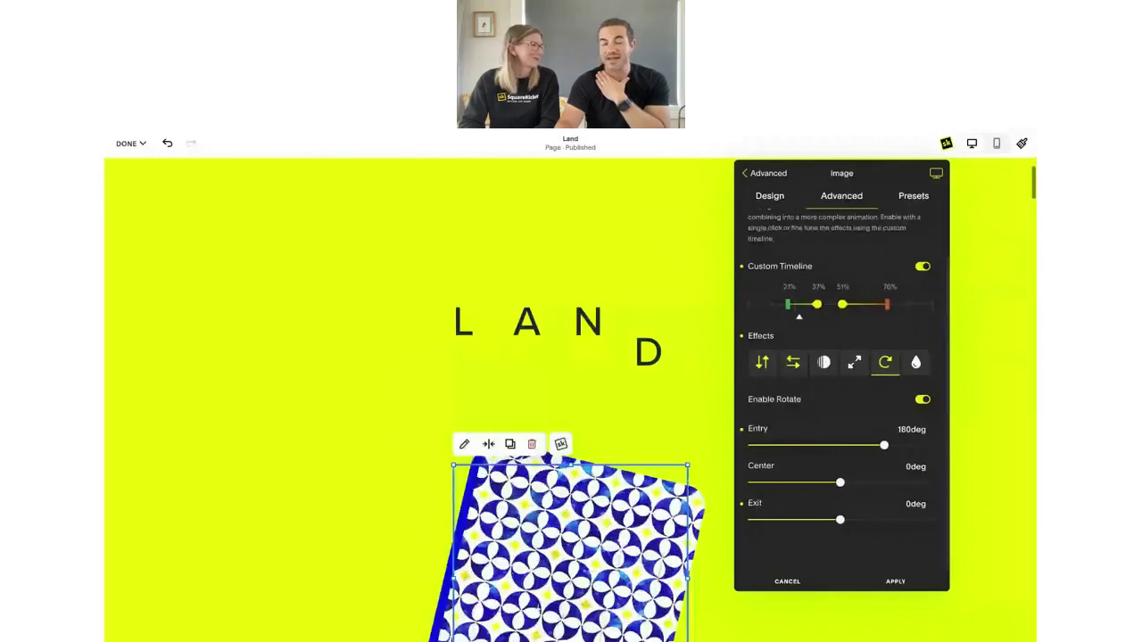
{"action": "scroll", "coordinate": [396, 463], "scroll_direction": "down", "scroll_amount": 3}
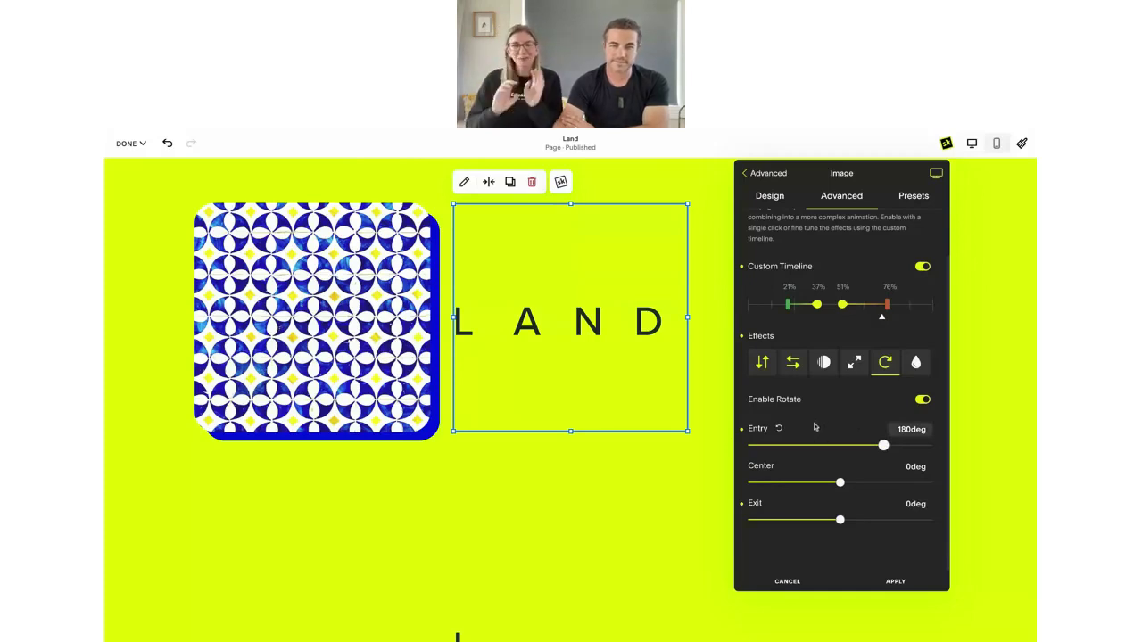
Close the image animation settings and scroll through the Land page to check it.
{"action": "left_click", "coordinate": [785, 582]}
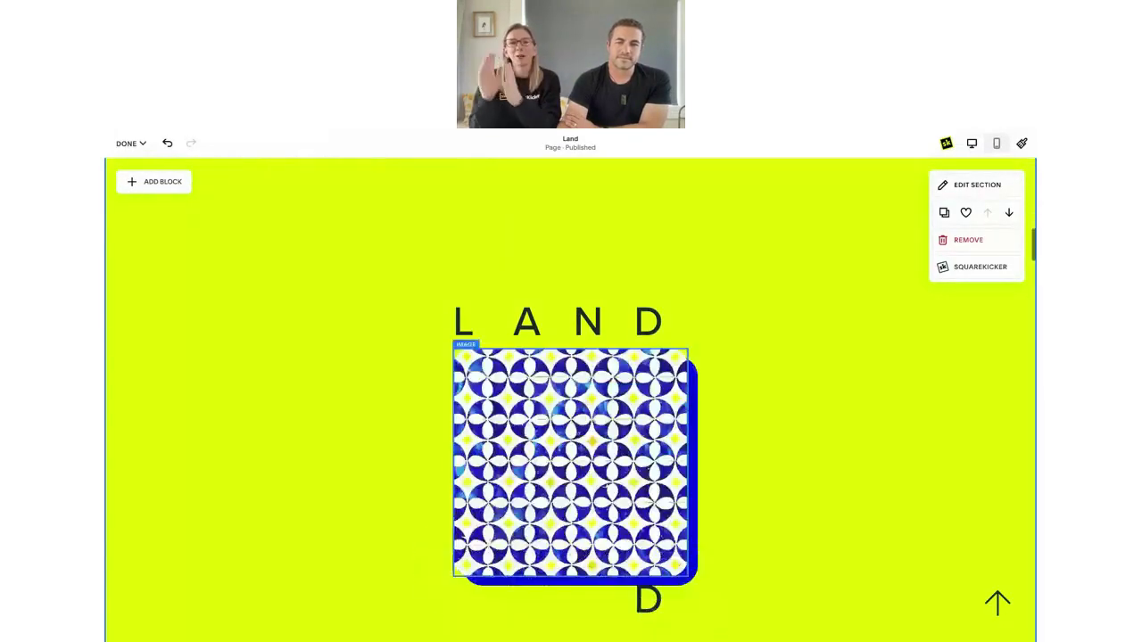
{"action": "scroll", "coordinate": [571, 402], "scroll_direction": "down", "scroll_amount": 5}
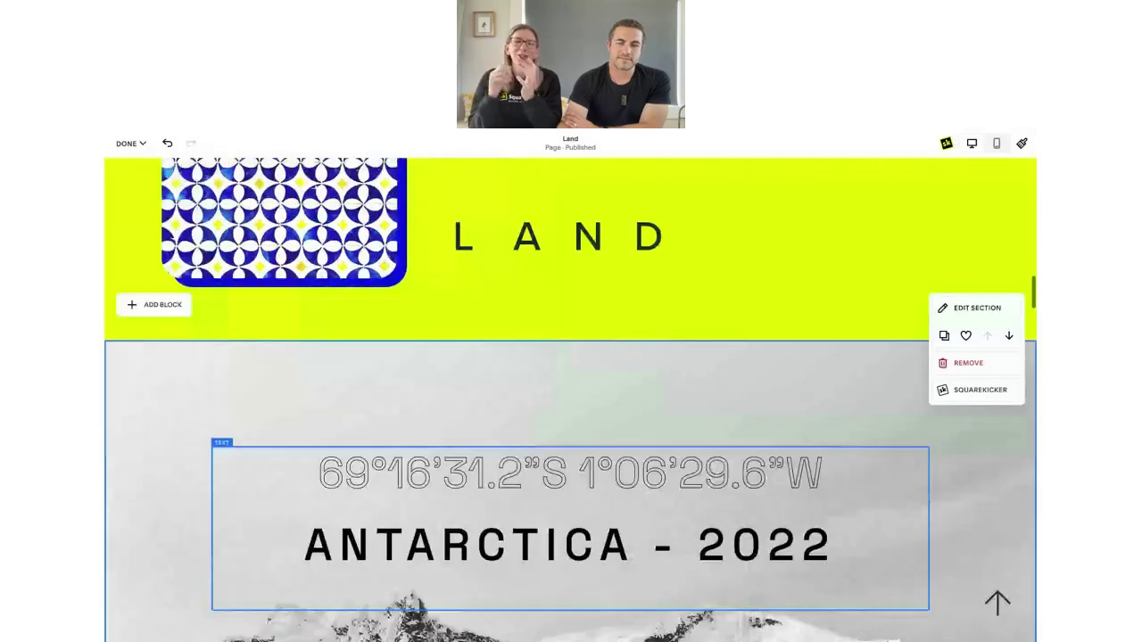
{"action": "scroll", "coordinate": [571, 402], "scroll_direction": "down", "scroll_amount": 5}
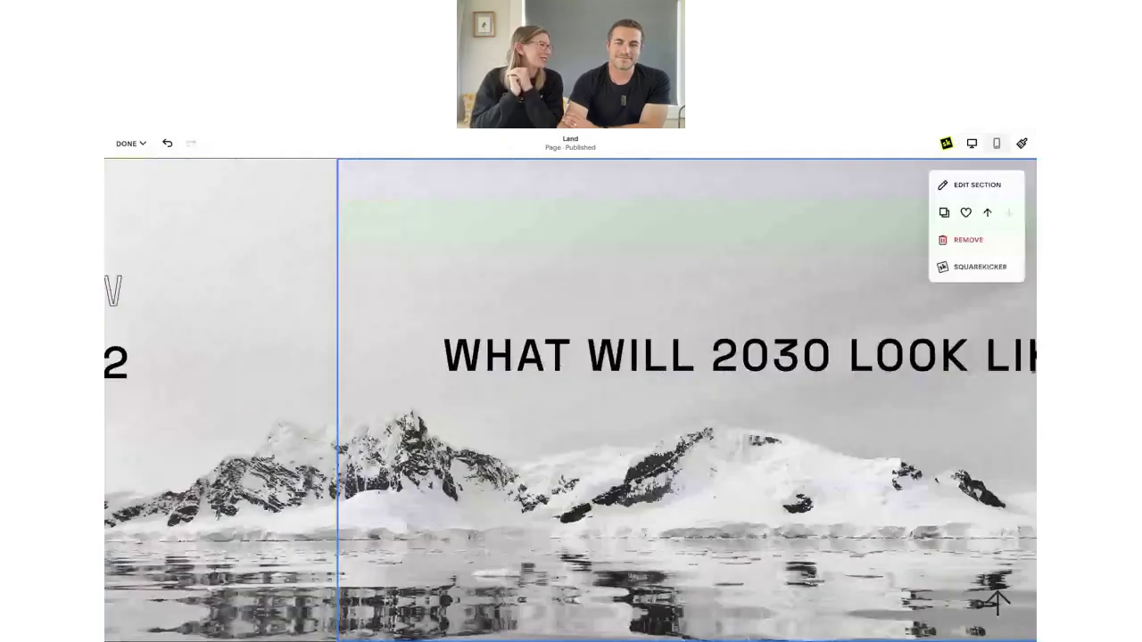
{"action": "scroll", "coordinate": [571, 402], "scroll_direction": "up", "scroll_amount": 2}
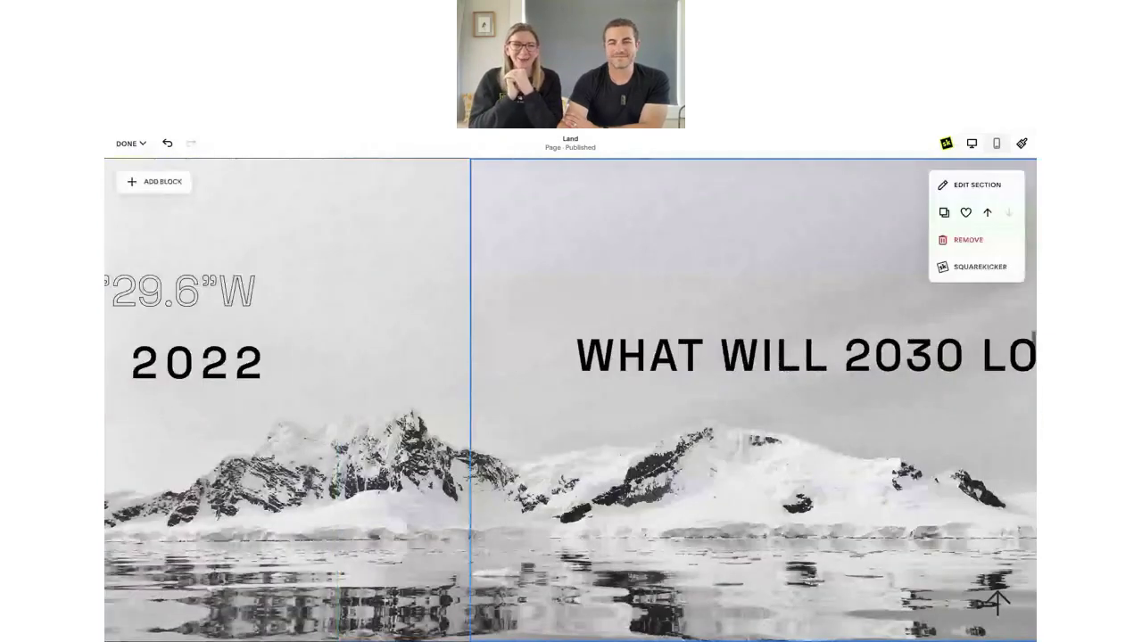
{"action": "scroll", "coordinate": [571, 401], "scroll_direction": "up", "scroll_amount": 5}
{"action": "scroll", "coordinate": [571, 402], "scroll_direction": "up", "scroll_amount": 3}
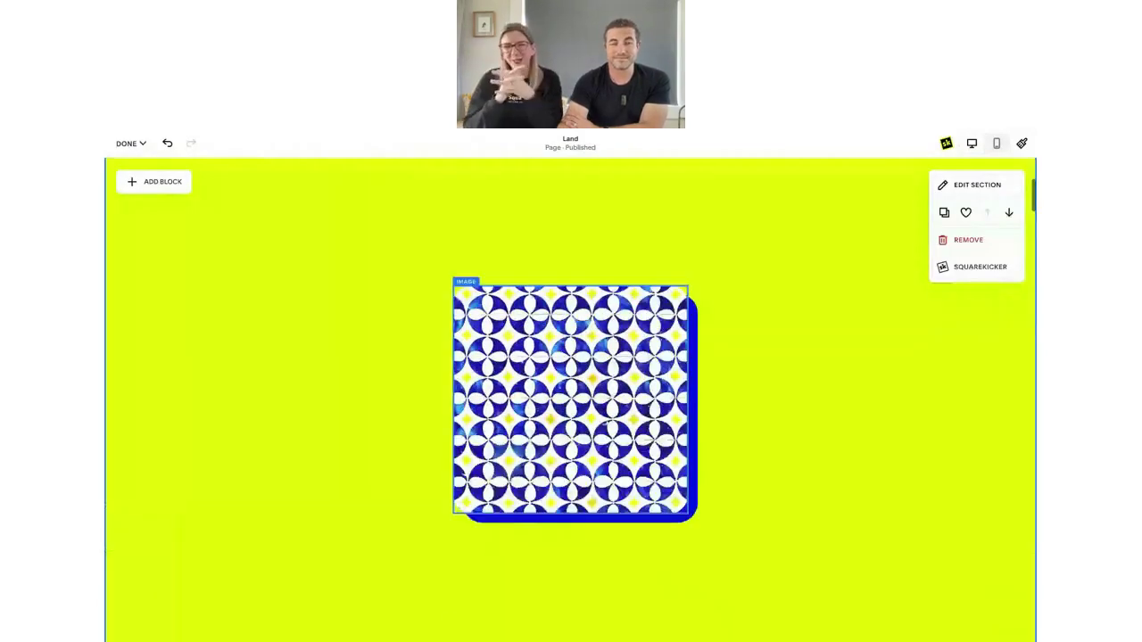
{"action": "scroll", "coordinate": [571, 402], "scroll_direction": "up", "scroll_amount": 3}
{"action": "scroll", "coordinate": [571, 402], "scroll_direction": "down", "scroll_amount": 3}
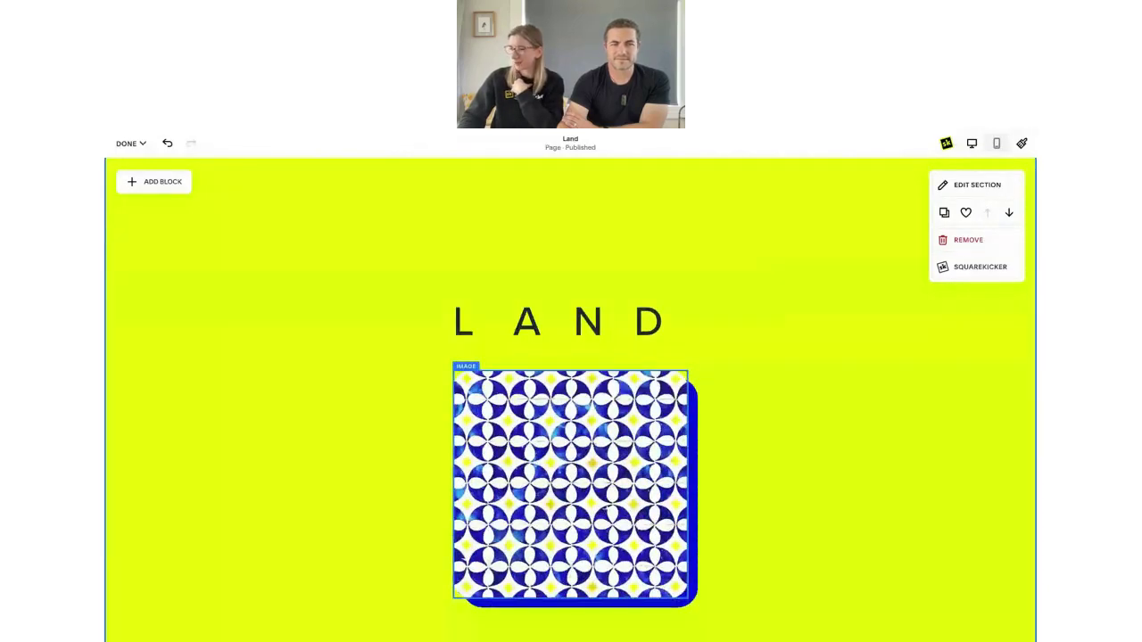
Save the Land page and open the Playful Layout page.
{"action": "left_click", "coordinate": [127, 144]}
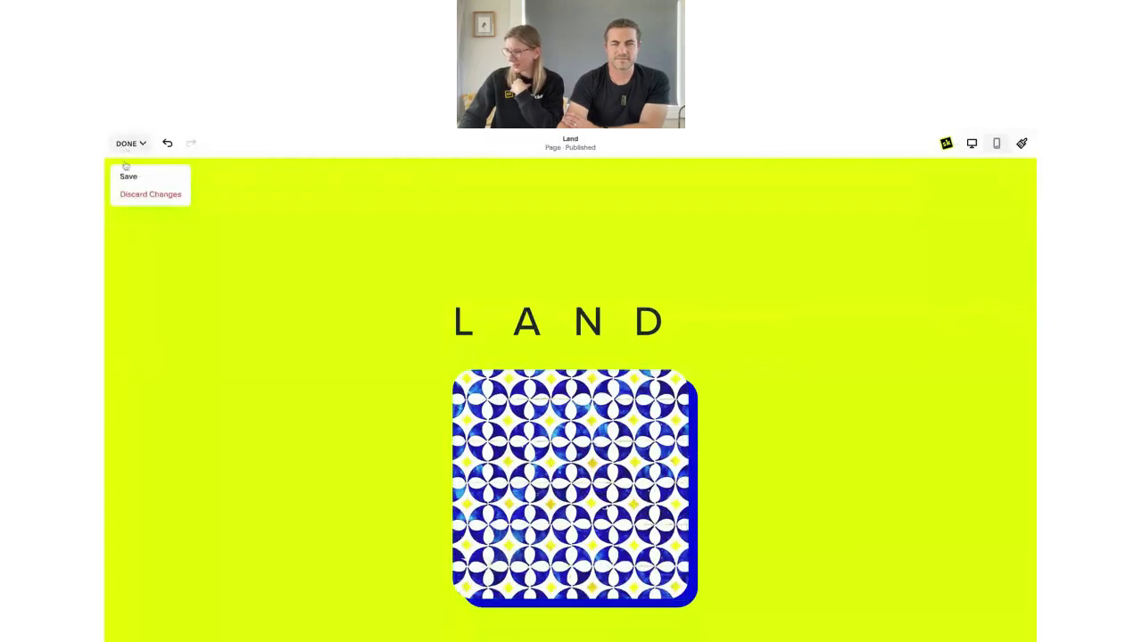
{"action": "left_click", "coordinate": [127, 177]}
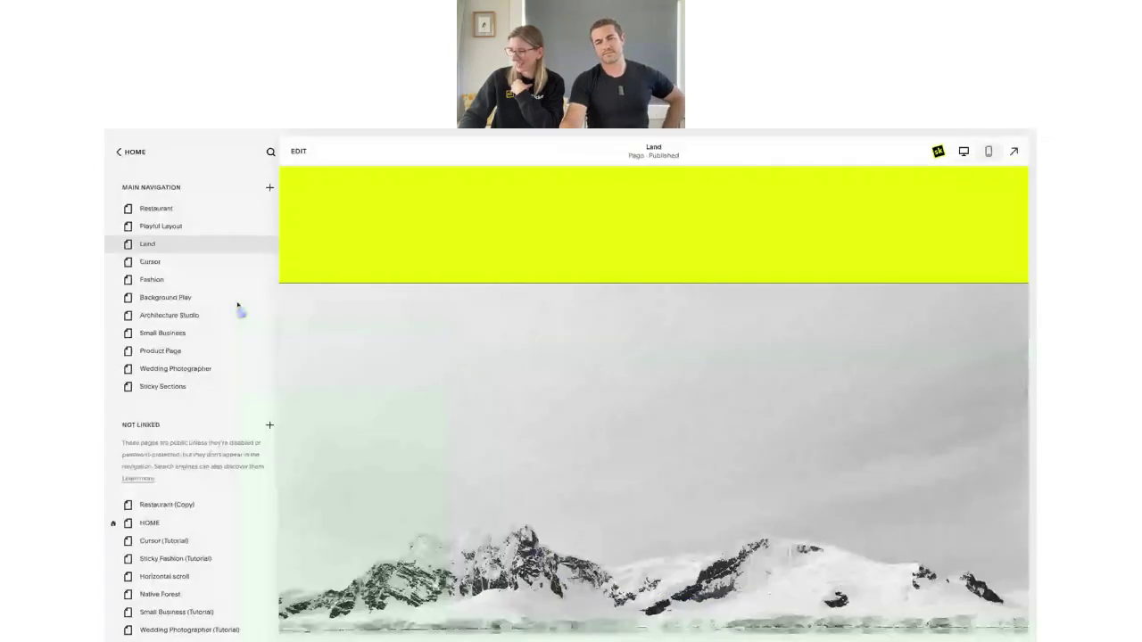
{"action": "left_click", "coordinate": [169, 226]}
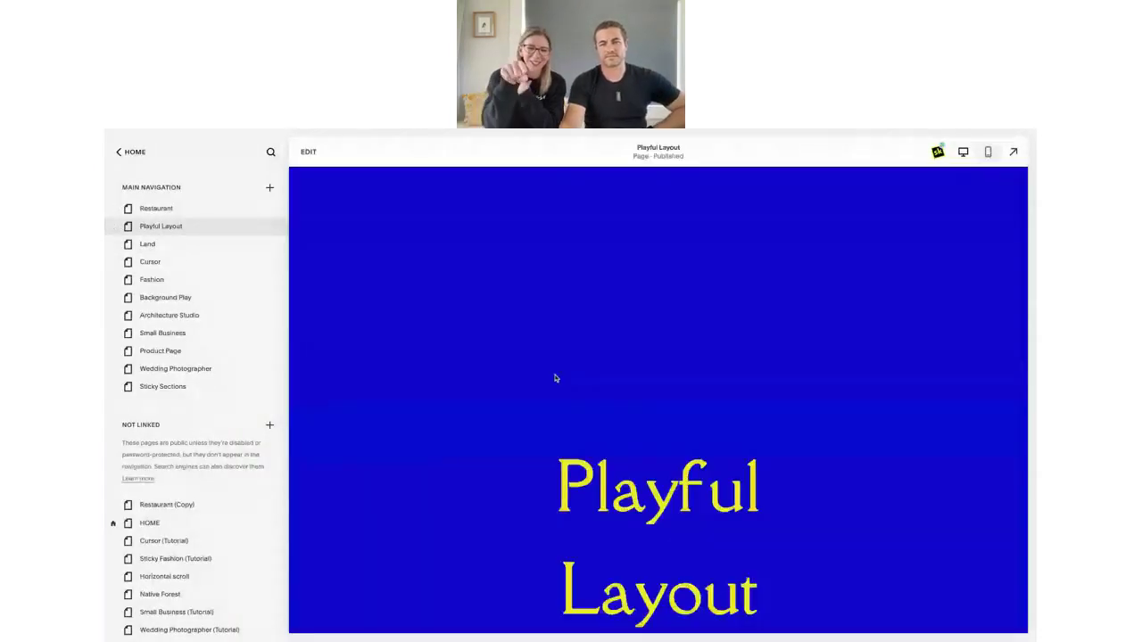
Scroll through the Playful Layout preview, then edit it down to the blue 'Your' section.
{"action": "scroll", "coordinate": [555, 379], "scroll_direction": "down", "scroll_amount": 5}
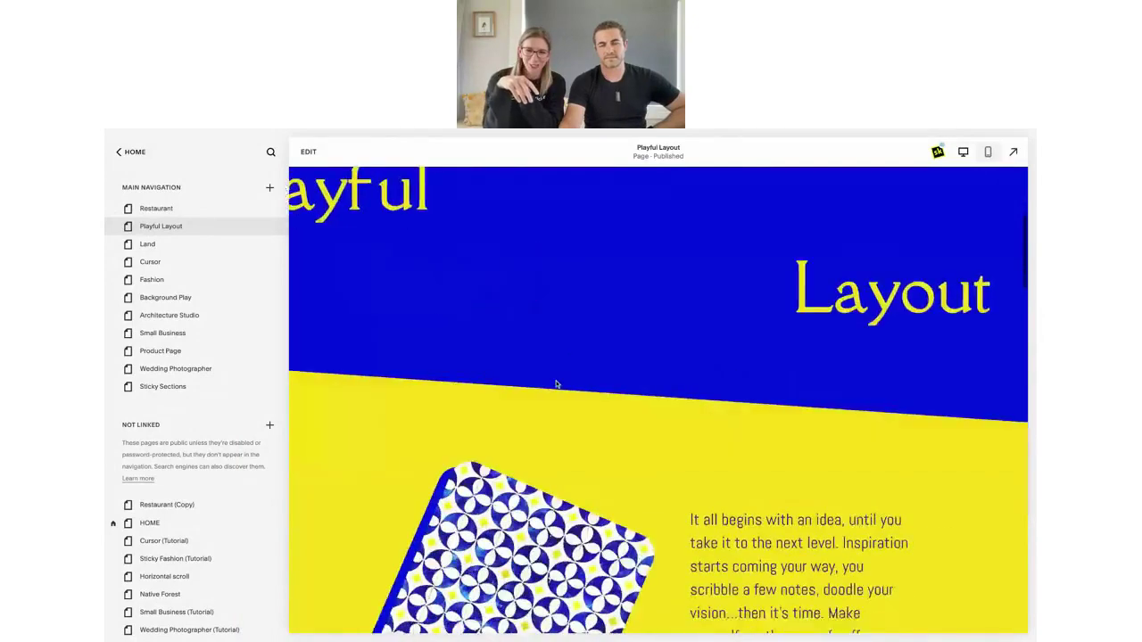
{"action": "scroll", "coordinate": [556, 384], "scroll_direction": "up", "scroll_amount": 3}
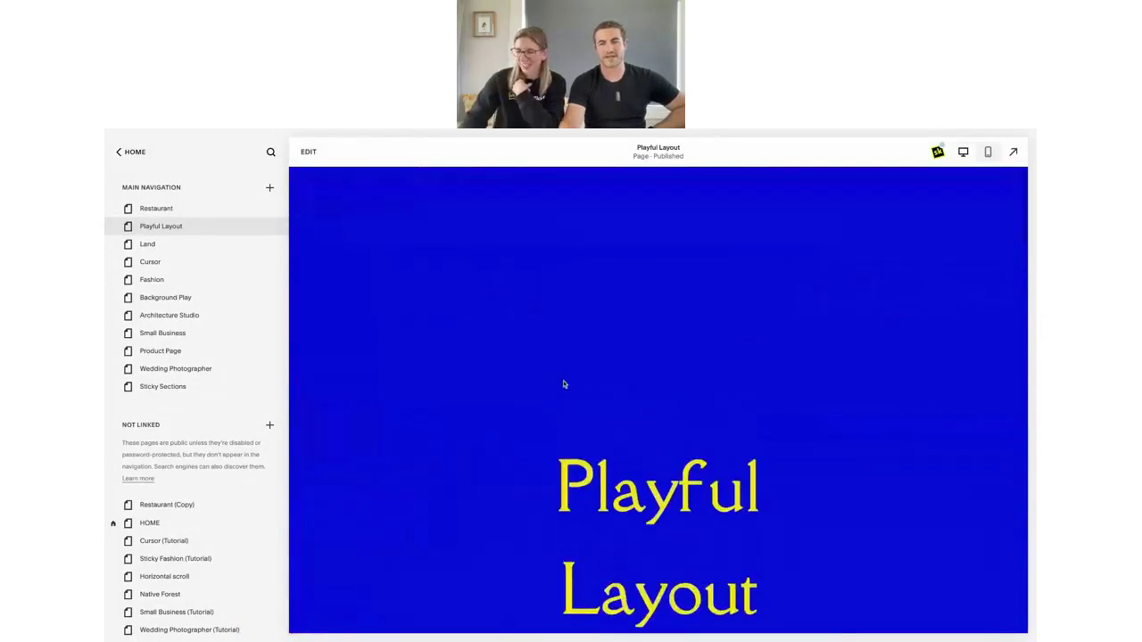
{"action": "scroll", "coordinate": [563, 380], "scroll_direction": "down", "scroll_amount": 2}
{"action": "scroll", "coordinate": [564, 380], "scroll_direction": "down", "scroll_amount": 10}
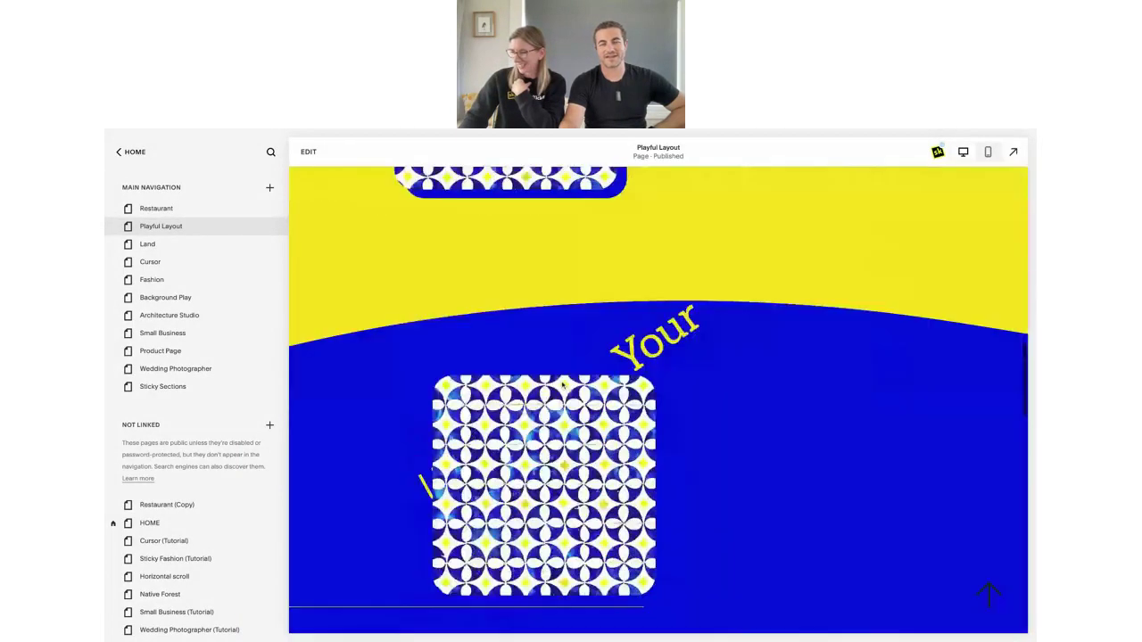
{"action": "scroll", "coordinate": [562, 384], "scroll_direction": "down", "scroll_amount": 6}
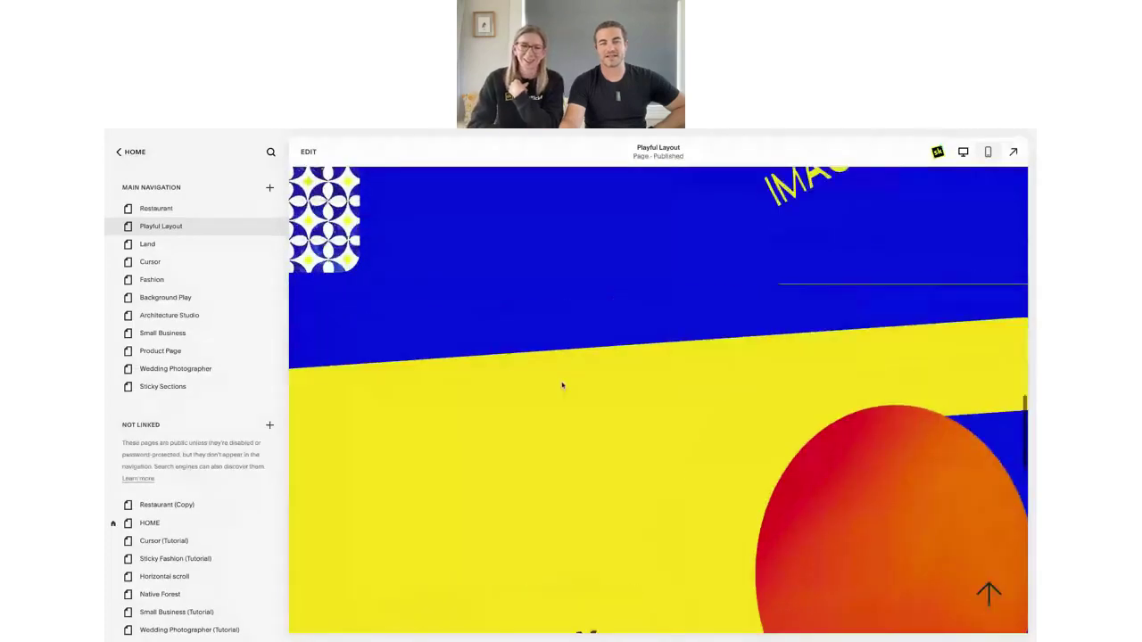
{"action": "scroll", "coordinate": [562, 385], "scroll_direction": "up", "scroll_amount": 6}
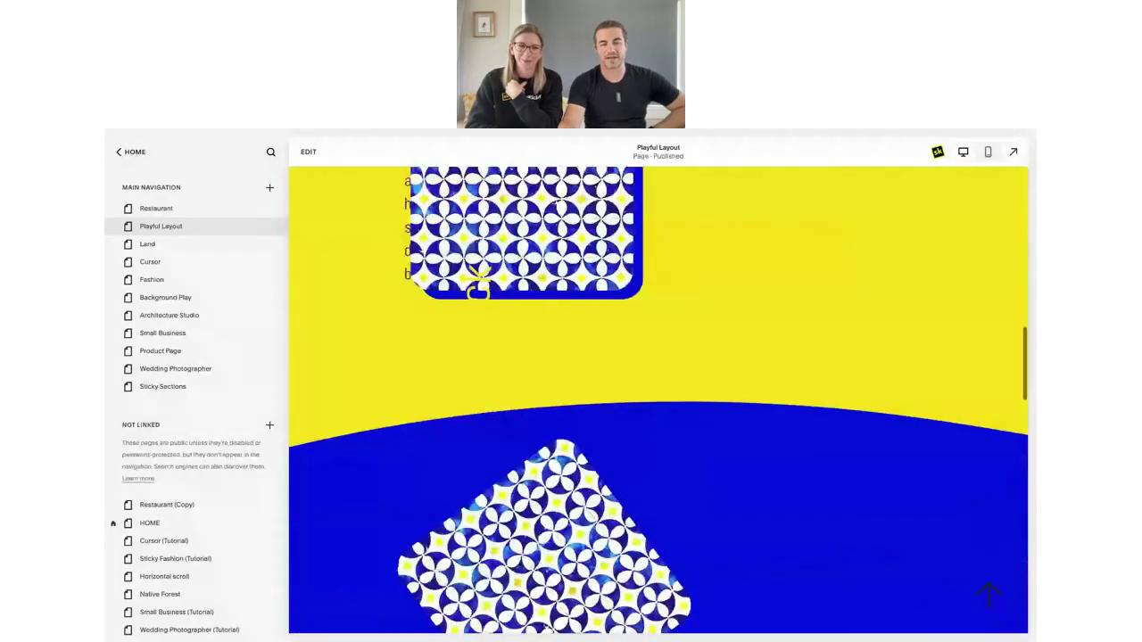
{"action": "left_click", "coordinate": [372, 339]}
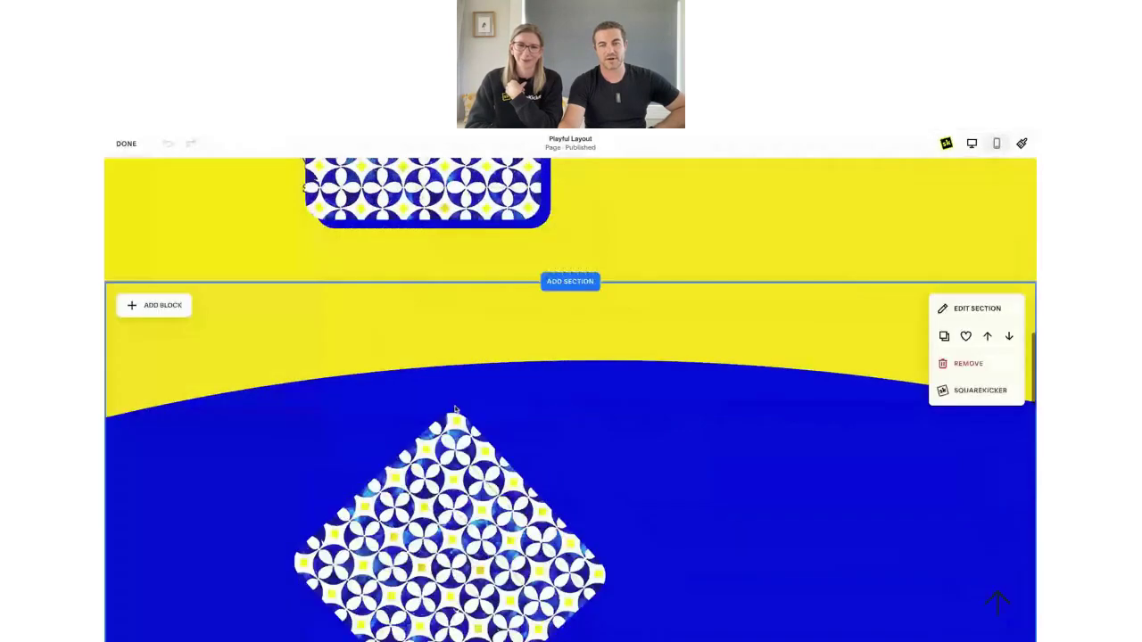
{"action": "scroll", "coordinate": [491, 419], "scroll_direction": "down", "scroll_amount": 1}
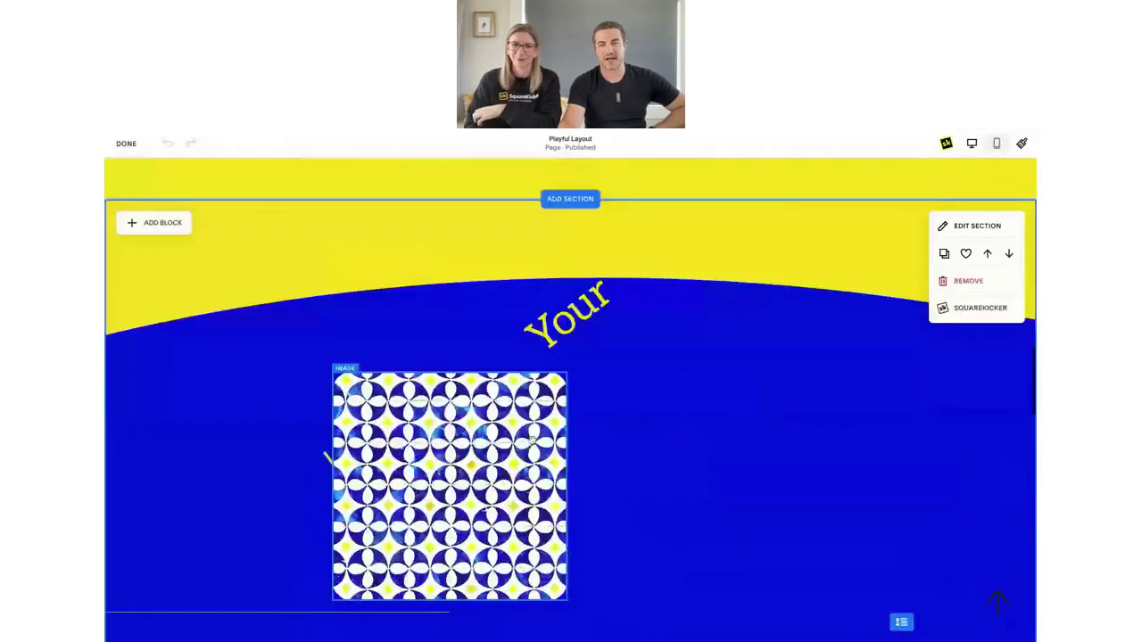
{"action": "scroll", "coordinate": [532, 440], "scroll_direction": "down", "scroll_amount": 3}
Open the SquareKicker Advanced Scroll Effects settings for the 'Your' text block.
{"action": "left_click", "coordinate": [602, 414]}
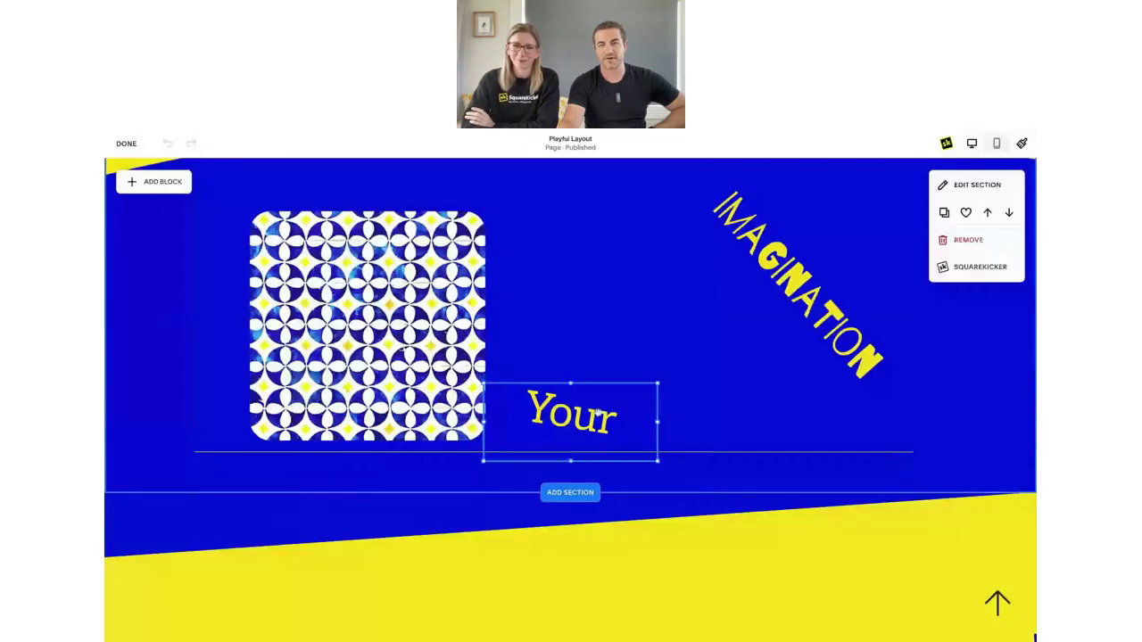
{"action": "left_click", "coordinate": [633, 360]}
{"action": "left_click", "coordinate": [882, 303]}
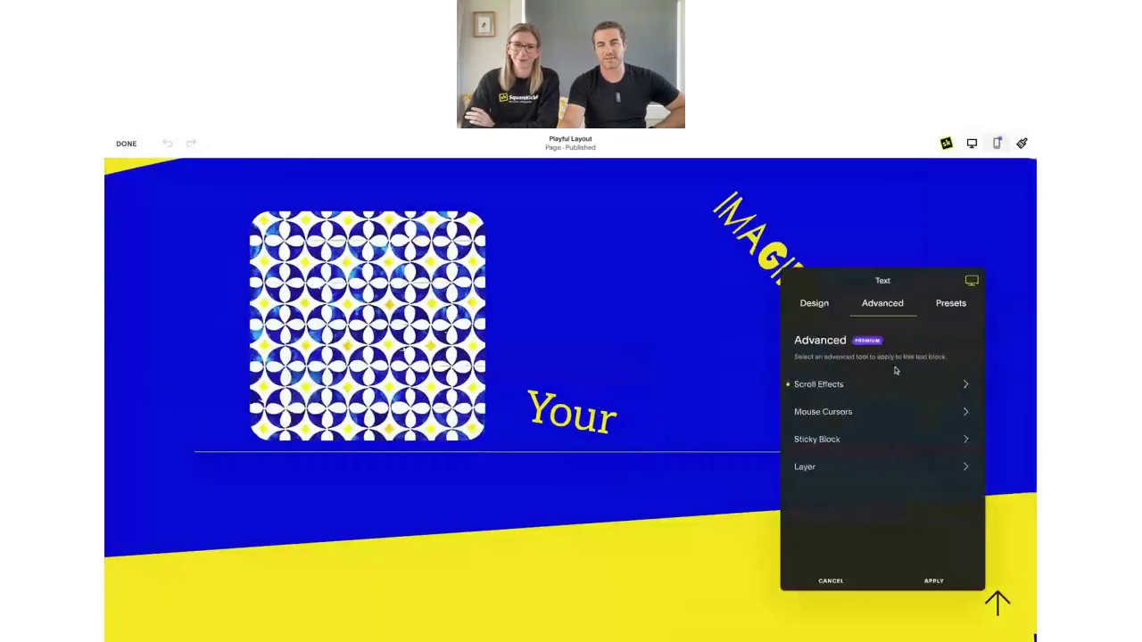
{"action": "left_click", "coordinate": [905, 386]}
Review the rotation and vertical movement settings, including Entry -76% and Exit -46%.
{"action": "scroll", "coordinate": [560, 450], "scroll_direction": "down", "scroll_amount": 5}
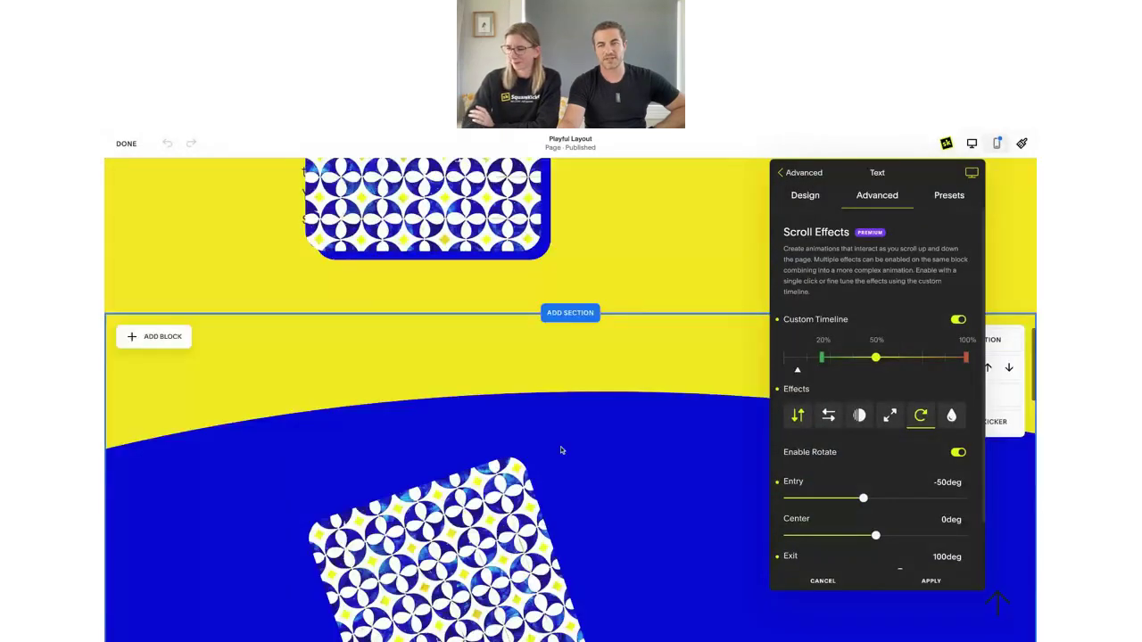
{"action": "scroll", "coordinate": [561, 446], "scroll_direction": "down", "scroll_amount": 2}
{"action": "scroll", "coordinate": [560, 446], "scroll_direction": "up", "scroll_amount": 2}
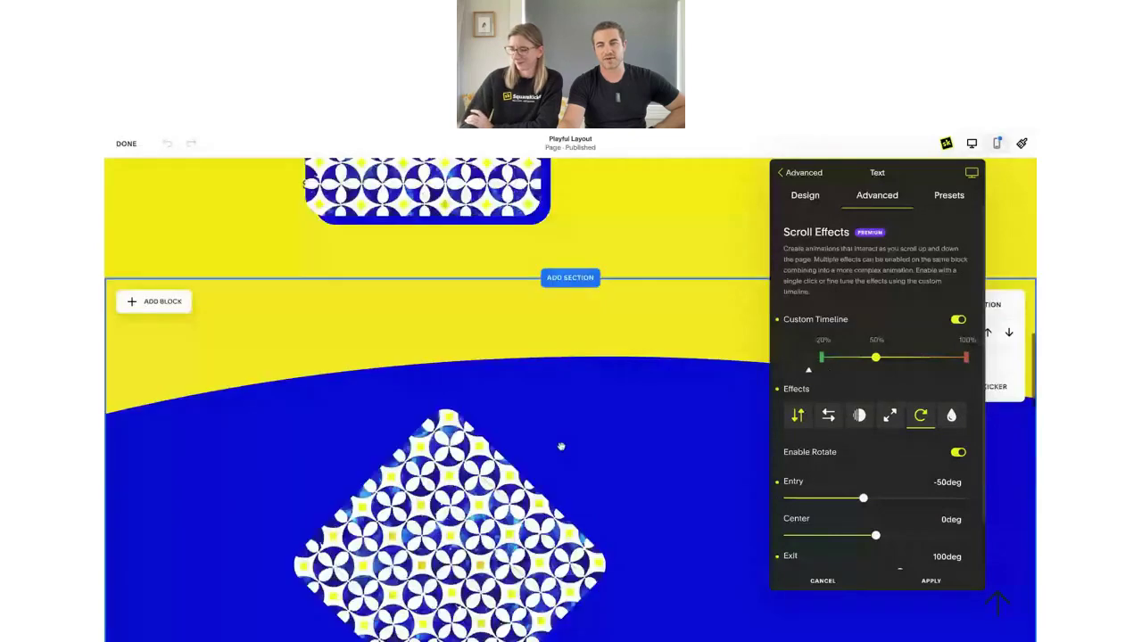
{"action": "scroll", "coordinate": [561, 446], "scroll_direction": "down", "scroll_amount": 1}
{"action": "scroll", "coordinate": [561, 446], "scroll_direction": "down", "scroll_amount": 1}
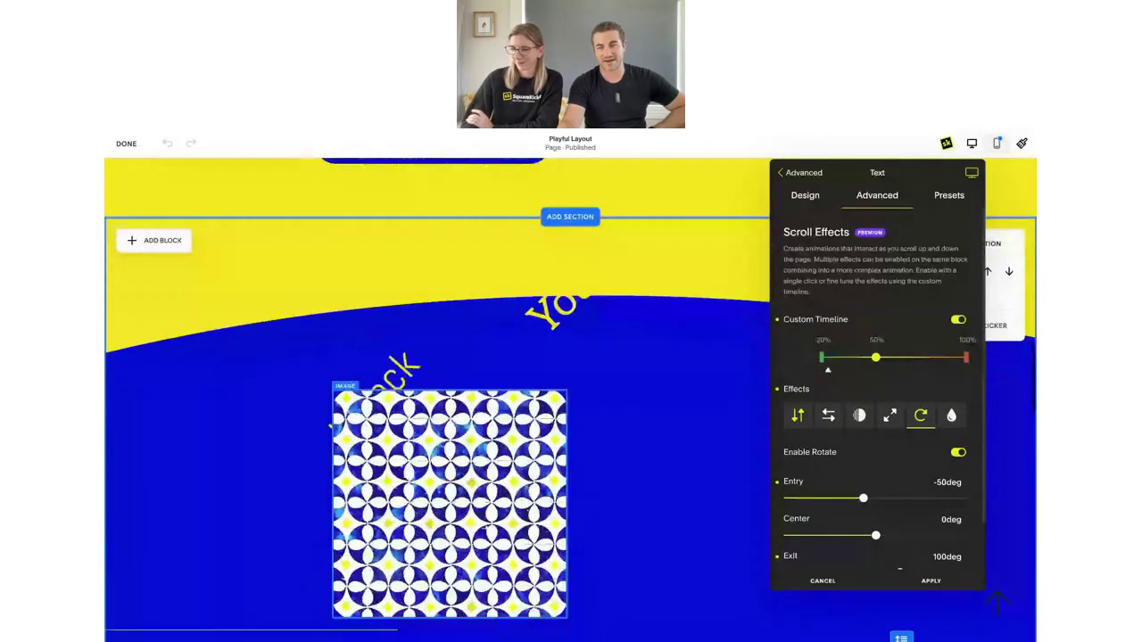
{"action": "scroll", "coordinate": [560, 446], "scroll_direction": "up", "scroll_amount": 1}
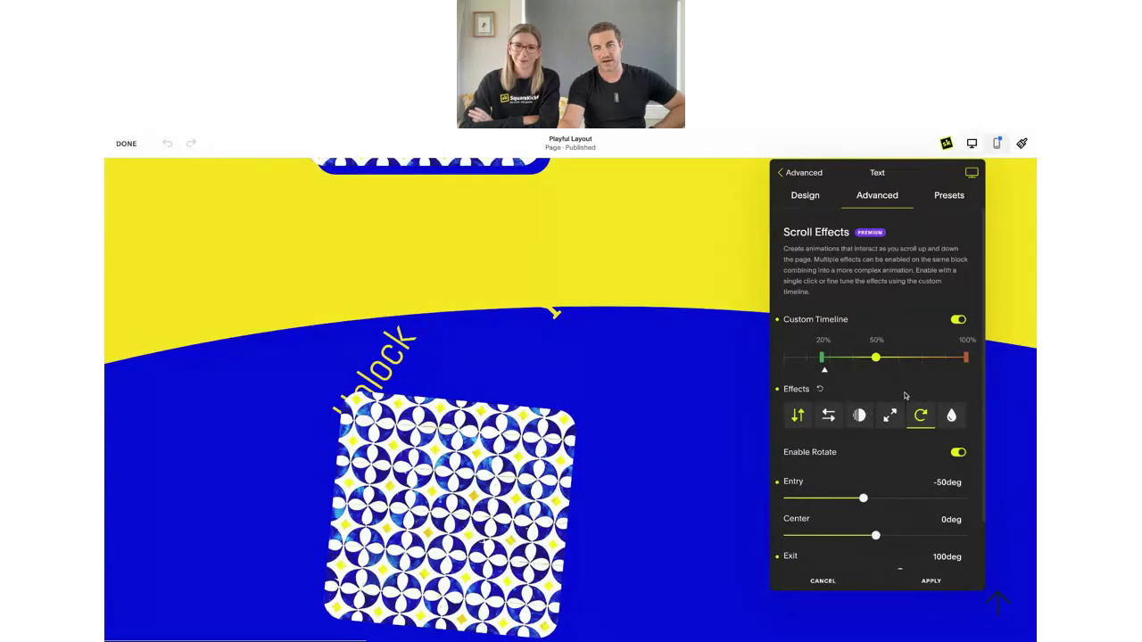
{"action": "scroll", "coordinate": [603, 465], "scroll_direction": "down", "scroll_amount": 5}
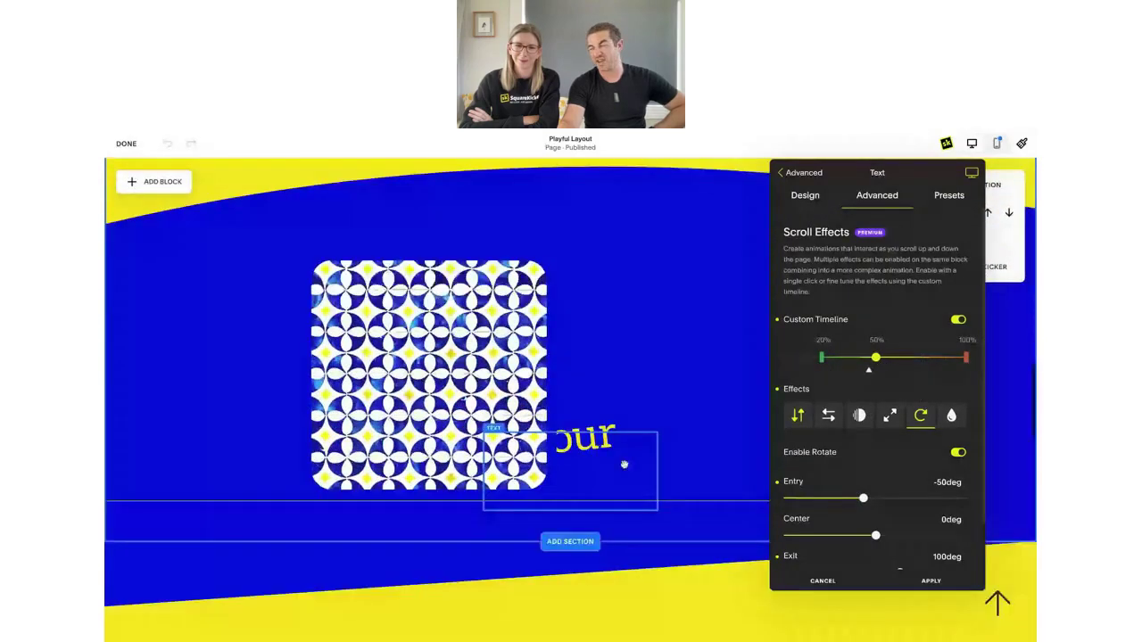
{"action": "scroll", "coordinate": [625, 465], "scroll_direction": "down", "scroll_amount": 2}
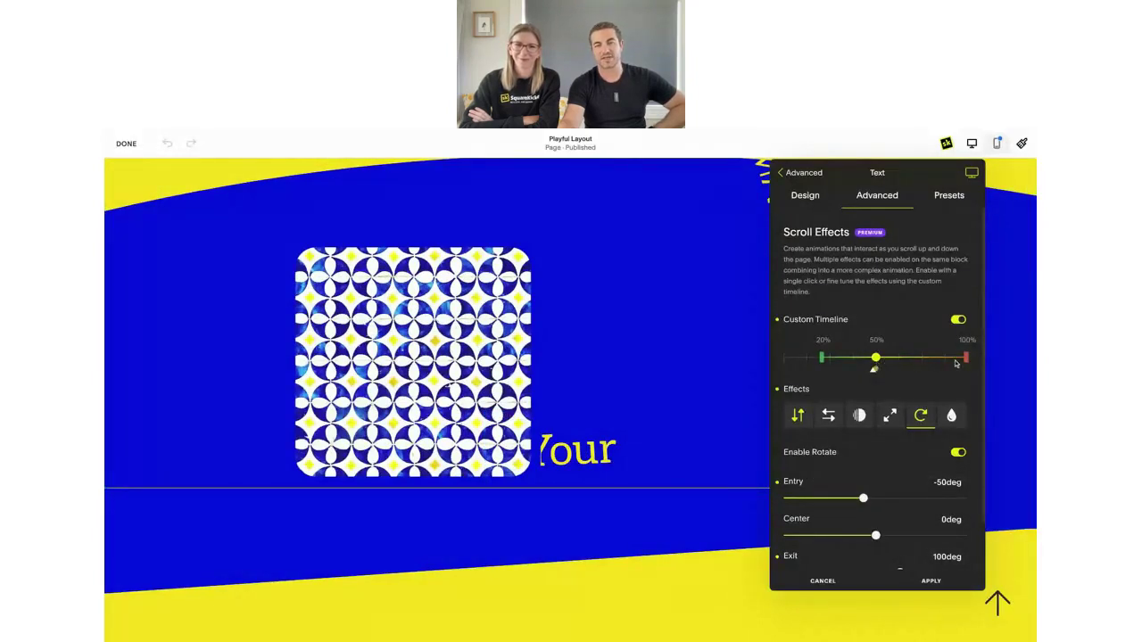
{"action": "scroll", "coordinate": [946, 522], "scroll_direction": "down", "scroll_amount": 1}
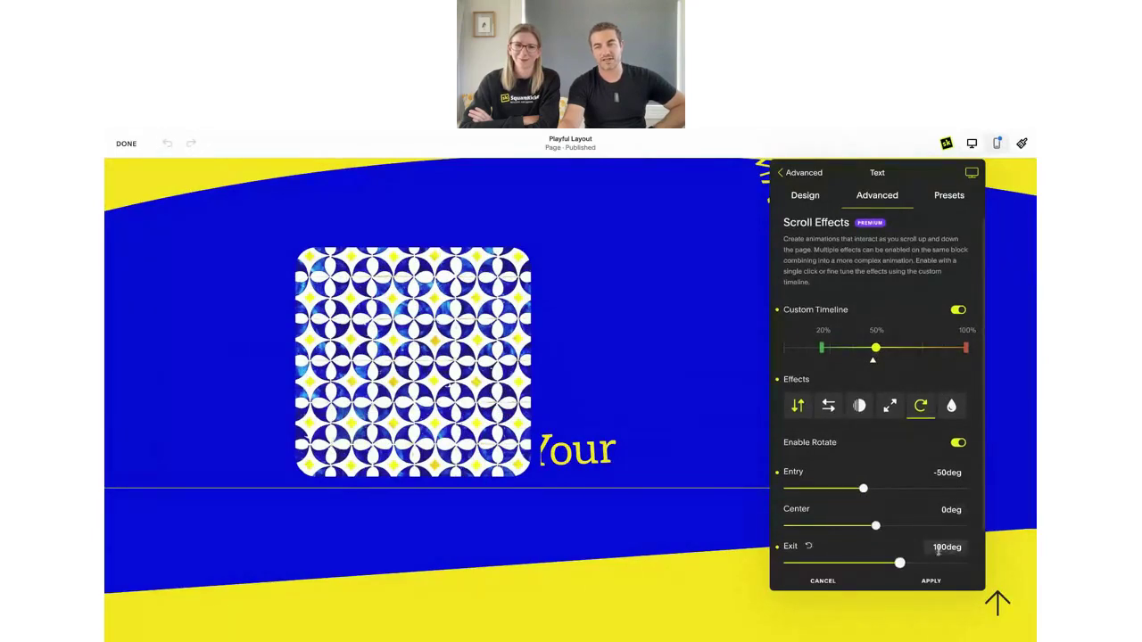
{"action": "scroll", "coordinate": [527, 447], "scroll_direction": "down", "scroll_amount": 5}
{"action": "scroll", "coordinate": [527, 446], "scroll_direction": "up", "scroll_amount": 3}
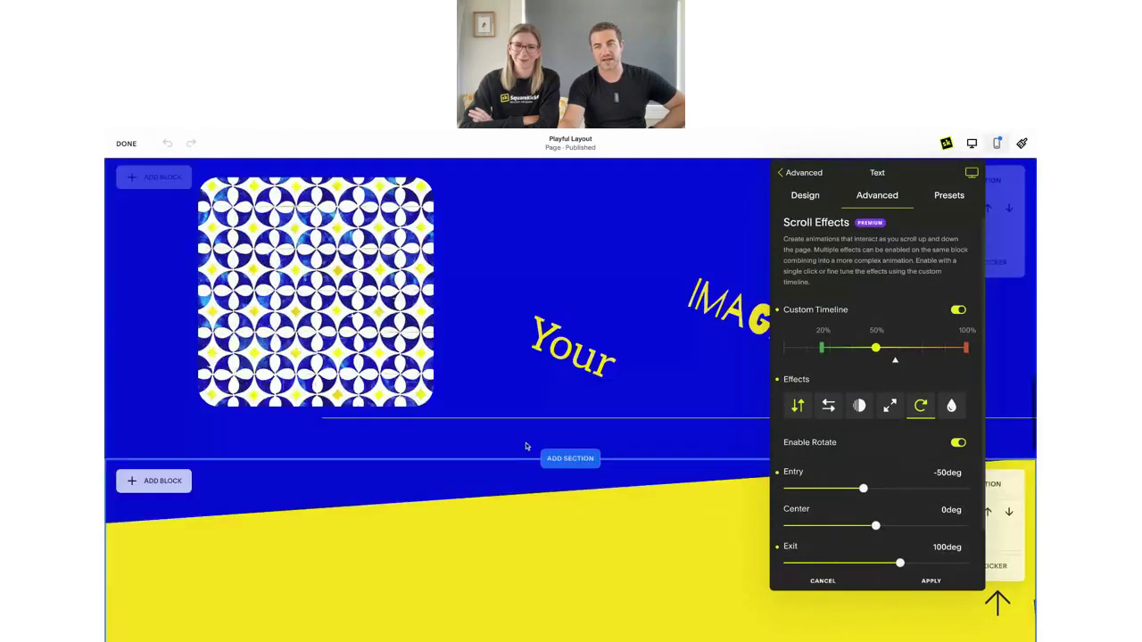
{"action": "scroll", "coordinate": [526, 447], "scroll_direction": "down", "scroll_amount": 5}
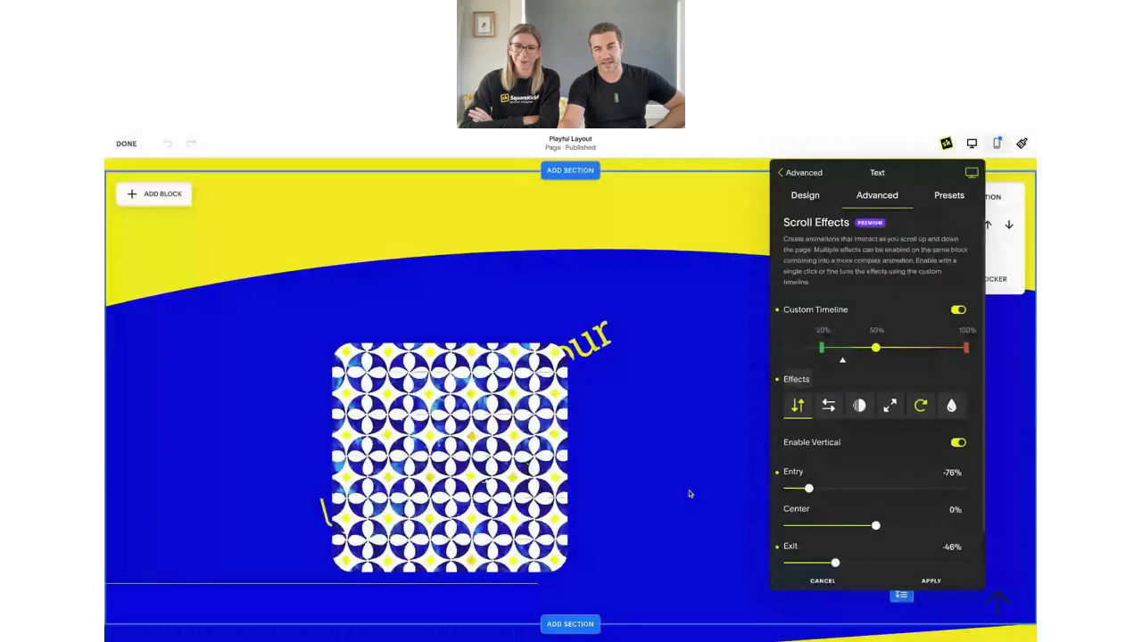
{"action": "scroll", "coordinate": [670, 448], "scroll_direction": "up", "scroll_amount": 2}
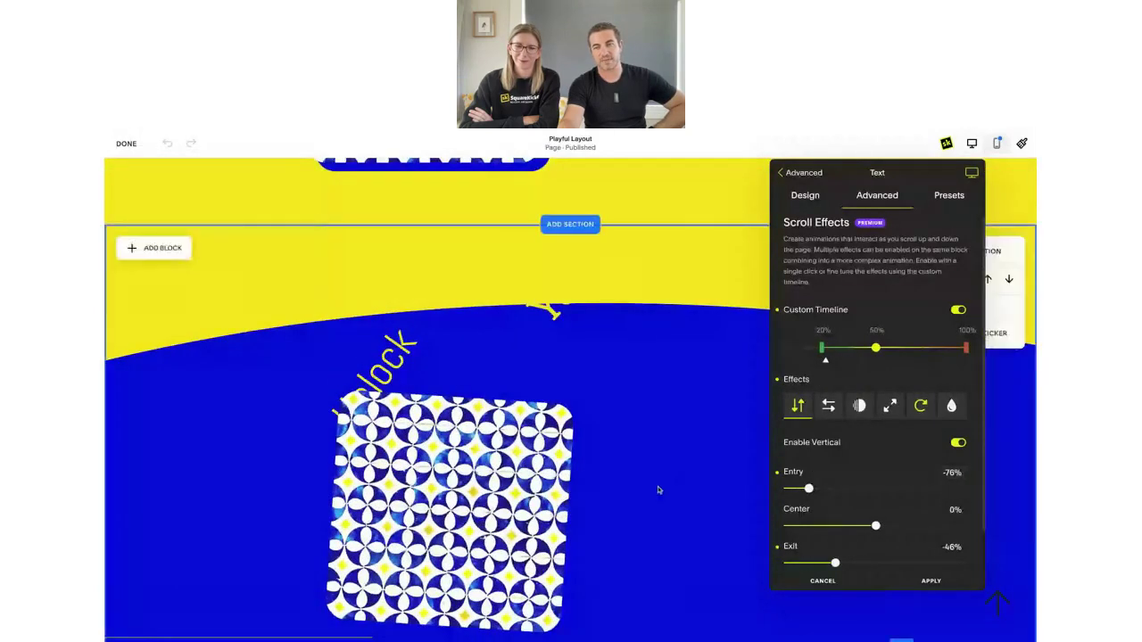
{"action": "scroll", "coordinate": [694, 362], "scroll_direction": "down", "scroll_amount": 5}
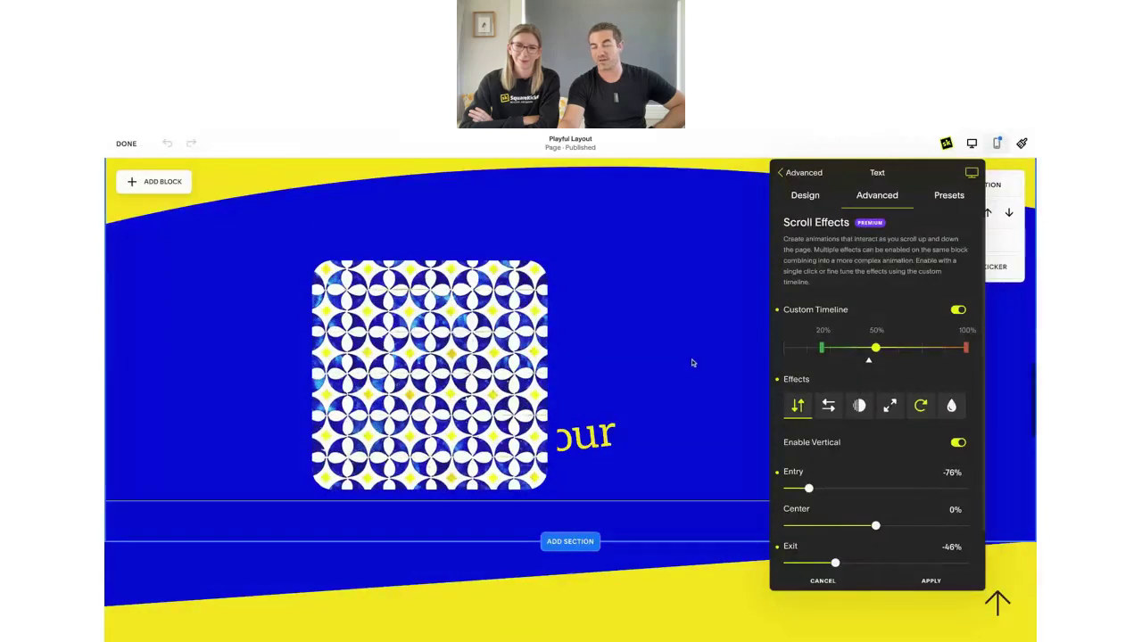
{"action": "scroll", "coordinate": [691, 363], "scroll_direction": "up", "scroll_amount": 1}
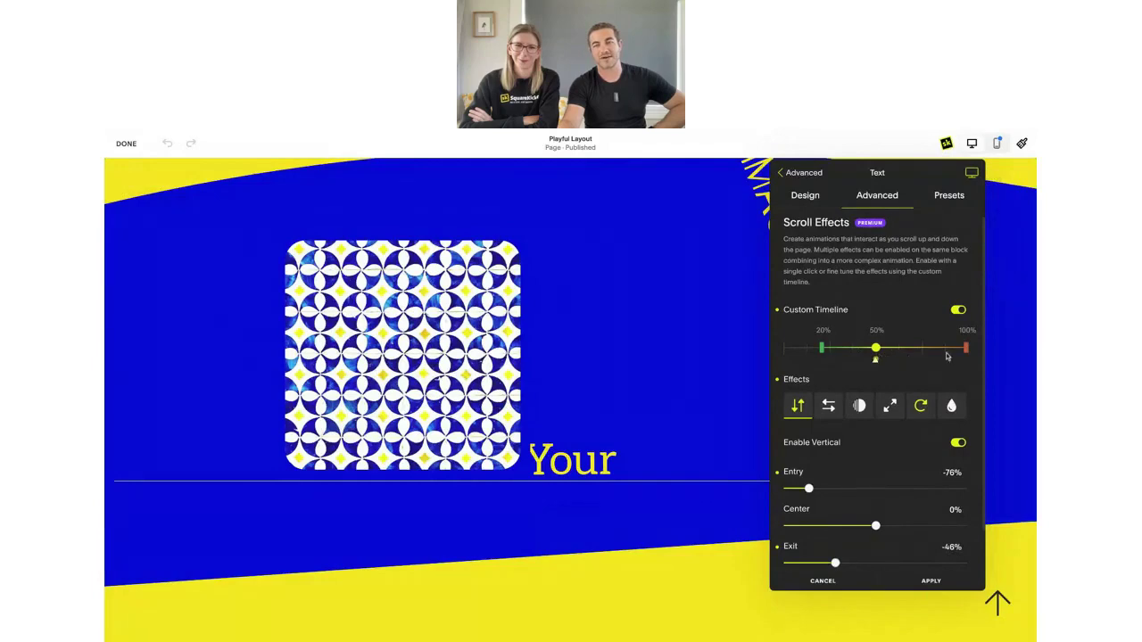
{"action": "scroll", "coordinate": [466, 357], "scroll_direction": "down", "scroll_amount": 3}
{"action": "scroll", "coordinate": [467, 357], "scroll_direction": "up", "scroll_amount": 2}
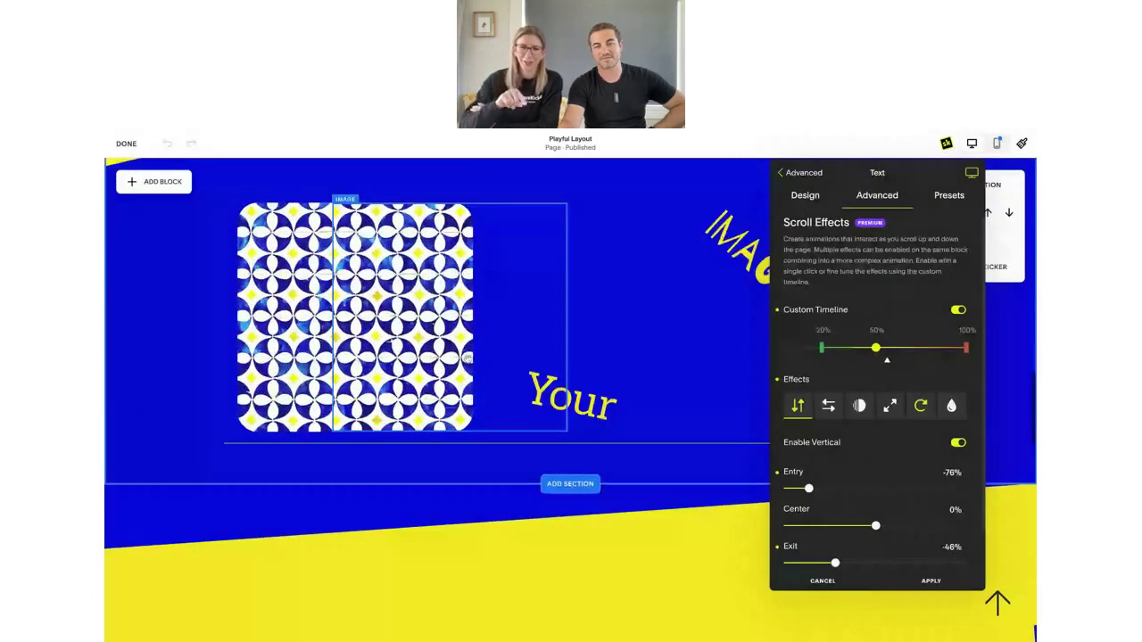
{"action": "scroll", "coordinate": [467, 357], "scroll_direction": "down", "scroll_amount": 2}
{"action": "scroll", "coordinate": [466, 357], "scroll_direction": "up", "scroll_amount": 3}
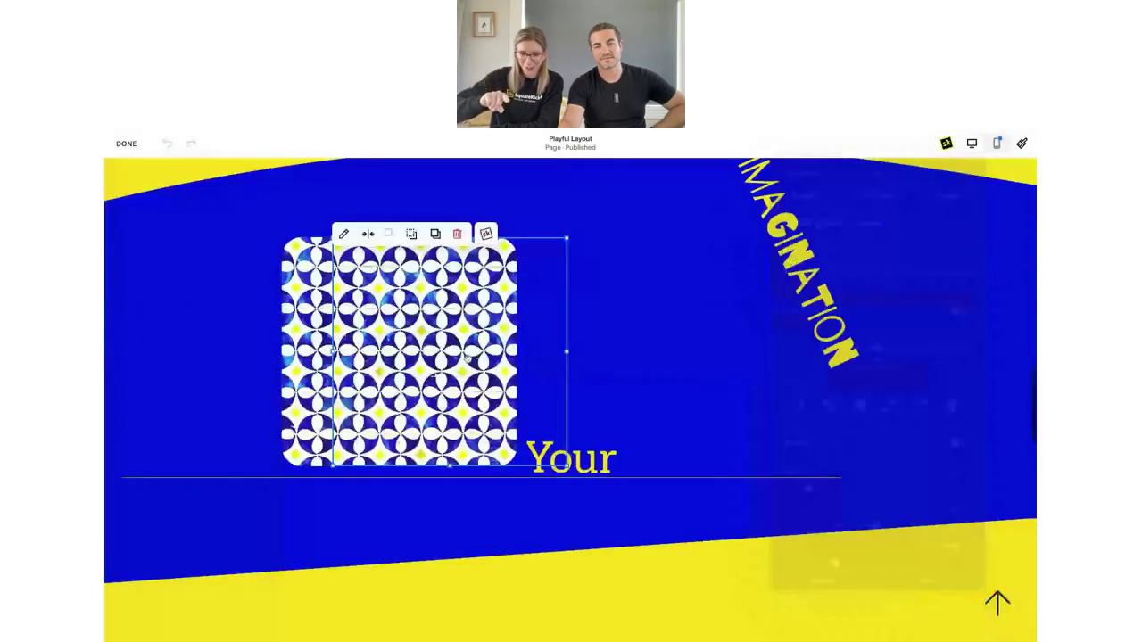
{"action": "scroll", "coordinate": [467, 357], "scroll_direction": "down", "scroll_amount": 3}
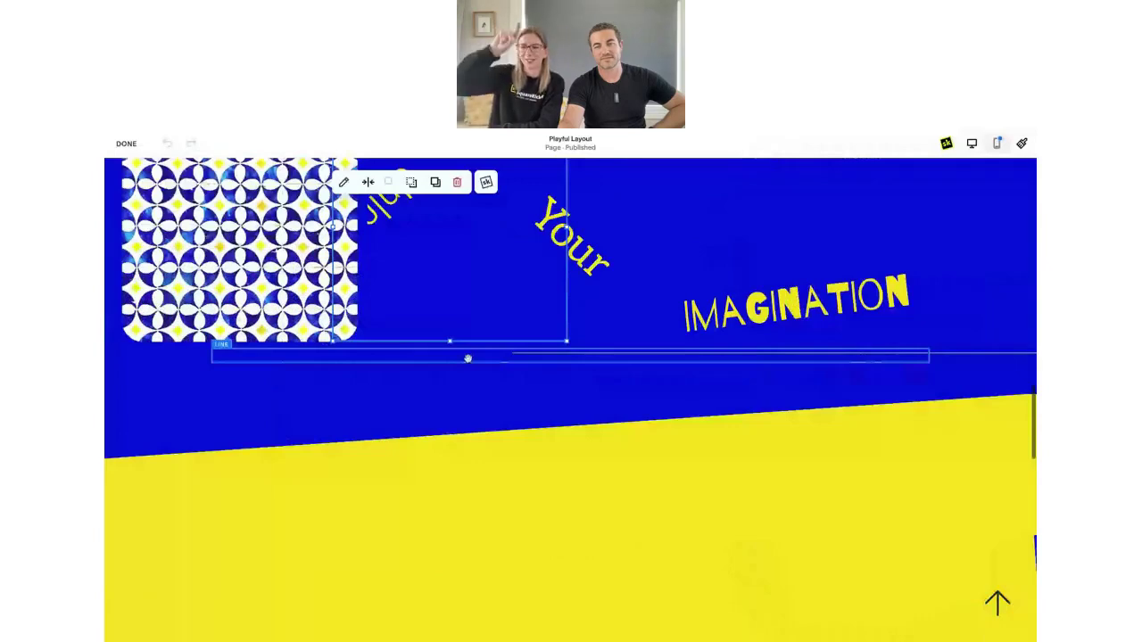
{"action": "scroll", "coordinate": [467, 358], "scroll_direction": "up", "scroll_amount": 3}
{"action": "scroll", "coordinate": [468, 357], "scroll_direction": "down", "scroll_amount": 3}
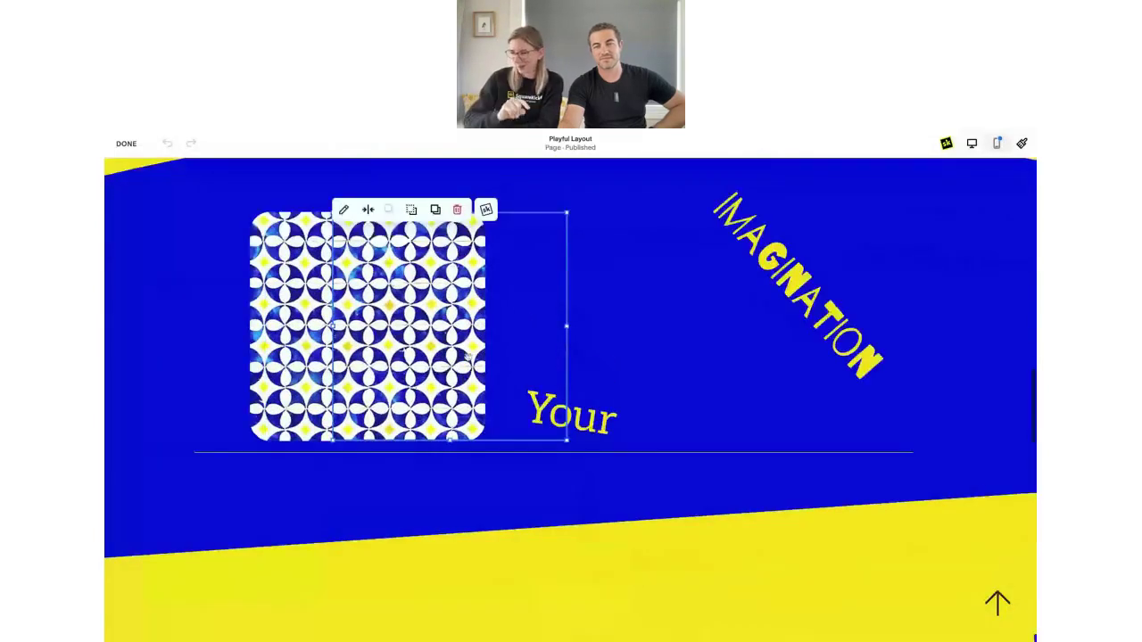
{"action": "scroll", "coordinate": [468, 358], "scroll_direction": "down", "scroll_amount": 3}
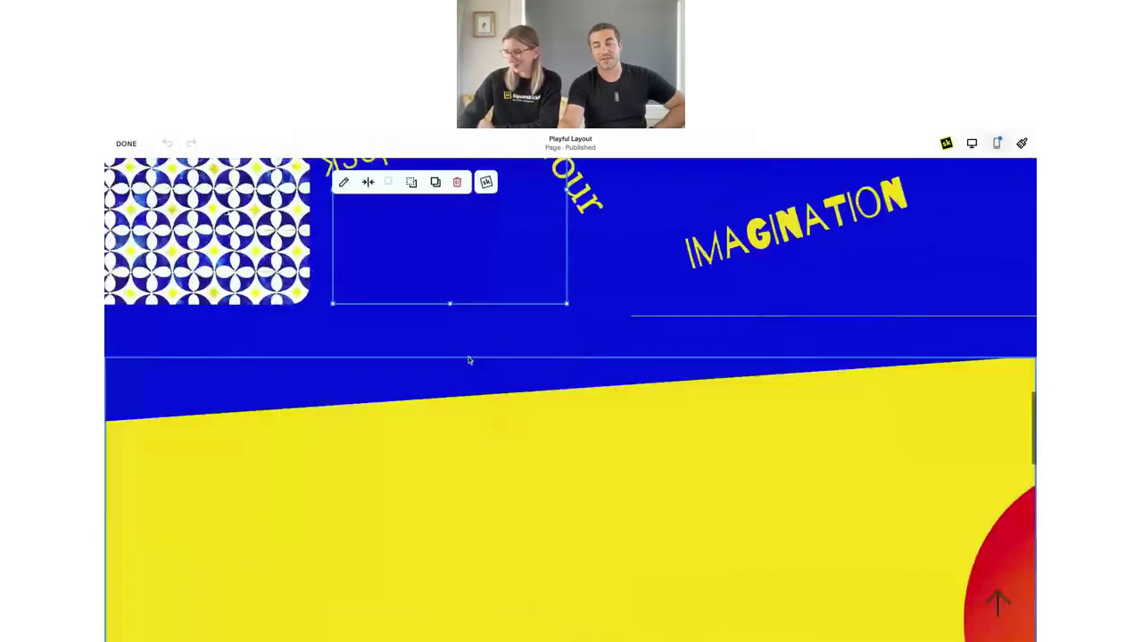
{"action": "scroll", "coordinate": [468, 361], "scroll_direction": "up", "scroll_amount": 3}
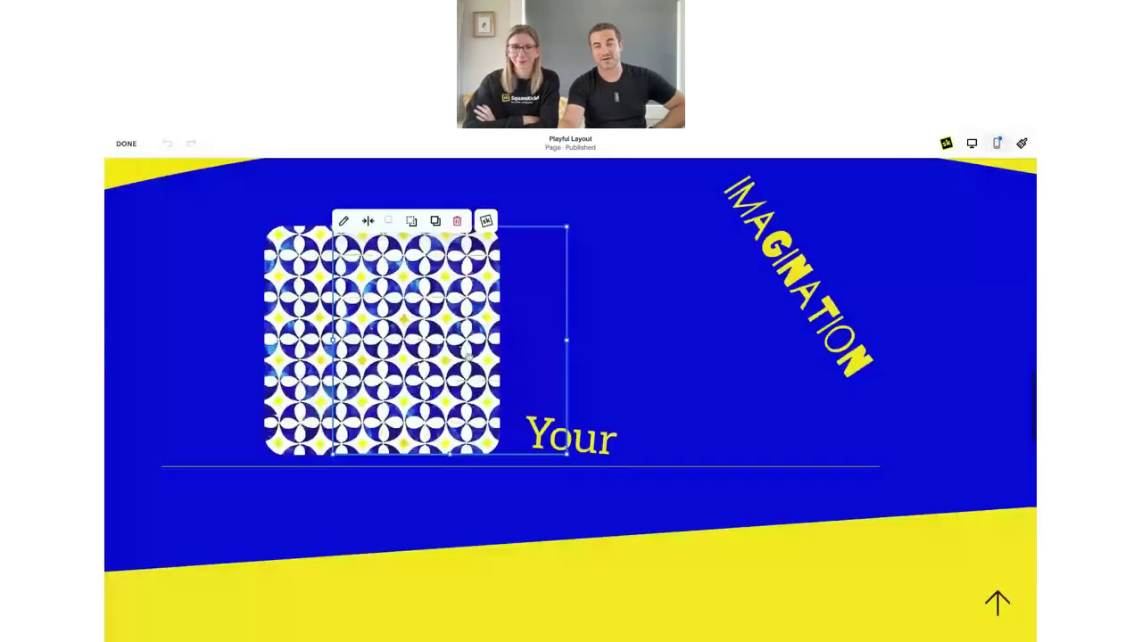
{"action": "scroll", "coordinate": [469, 356], "scroll_direction": "down", "scroll_amount": 3}
{"action": "scroll", "coordinate": [469, 357], "scroll_direction": "up", "scroll_amount": 3}
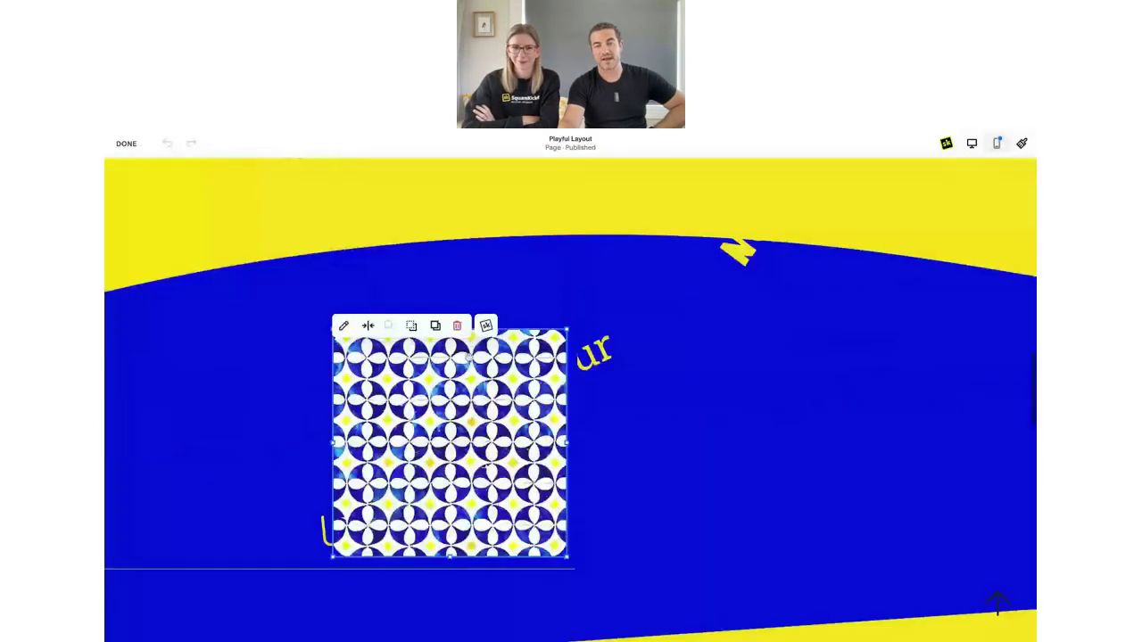
{"action": "scroll", "coordinate": [469, 357], "scroll_direction": "down", "scroll_amount": 3}
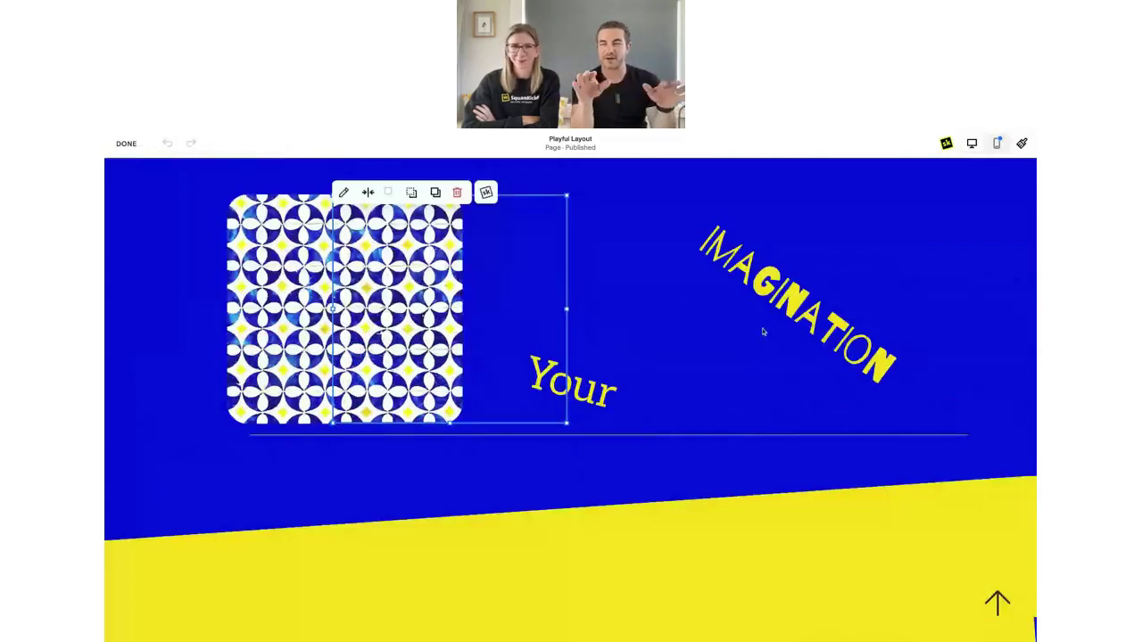
{"action": "scroll", "coordinate": [819, 329], "scroll_direction": "down", "scroll_amount": 1}
{"action": "left_click", "coordinate": [726, 365]}
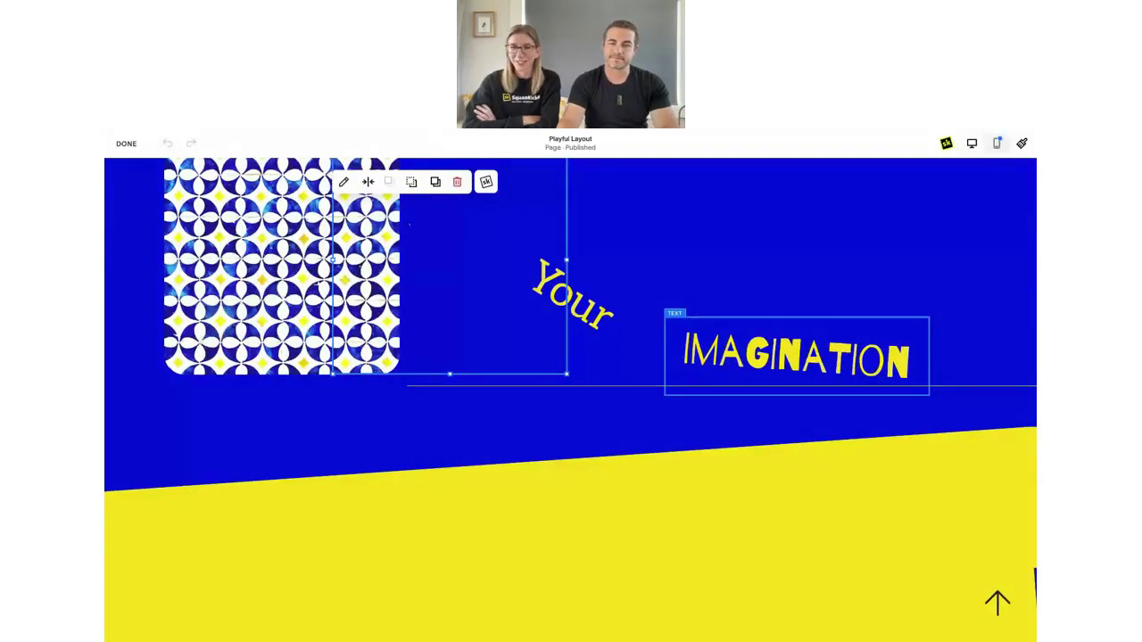
{"action": "scroll", "coordinate": [723, 377], "scroll_direction": "down", "scroll_amount": 2}
{"action": "scroll", "coordinate": [722, 379], "scroll_direction": "up", "scroll_amount": 3}
{"action": "scroll", "coordinate": [722, 379], "scroll_direction": "down", "scroll_amount": 3}
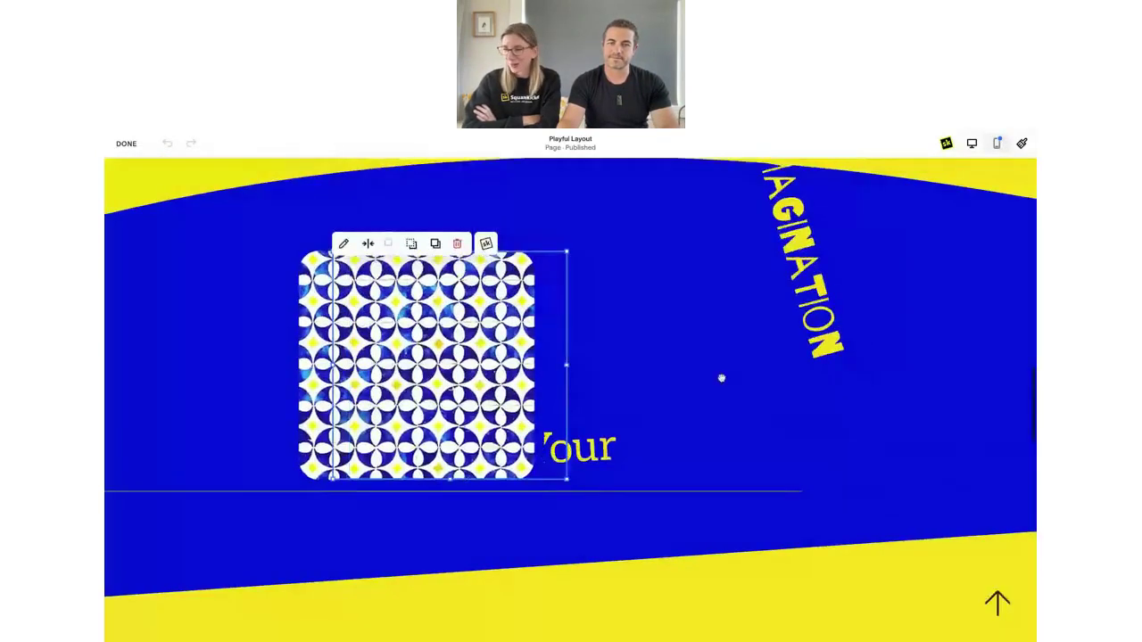
{"action": "scroll", "coordinate": [722, 381], "scroll_direction": "down", "scroll_amount": 5}
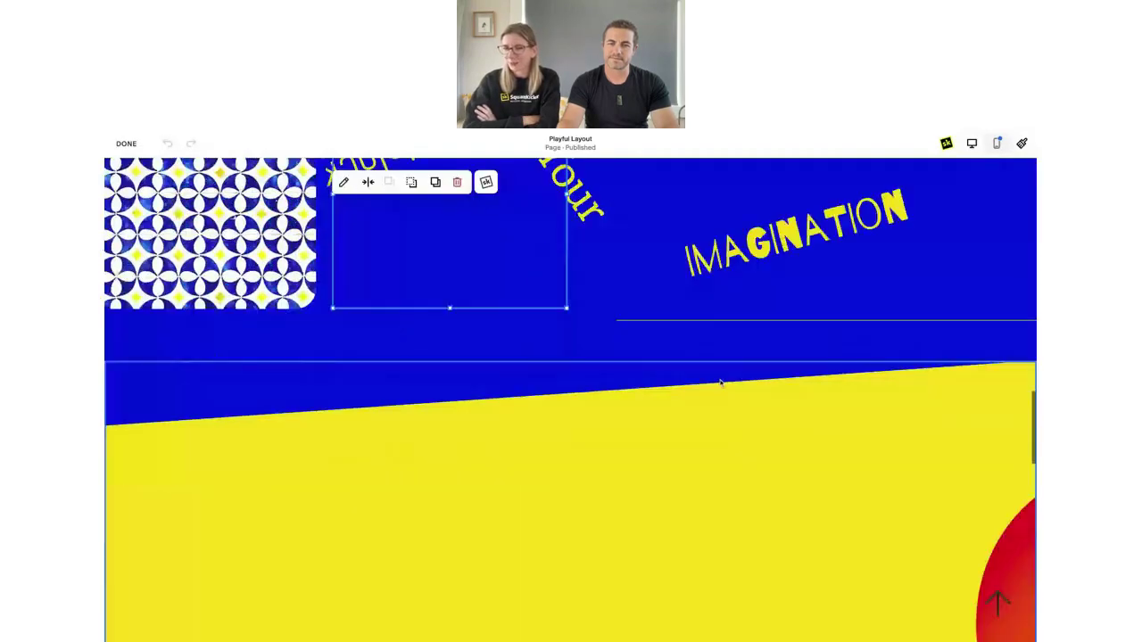
{"action": "scroll", "coordinate": [721, 380], "scroll_direction": "down", "scroll_amount": 6}
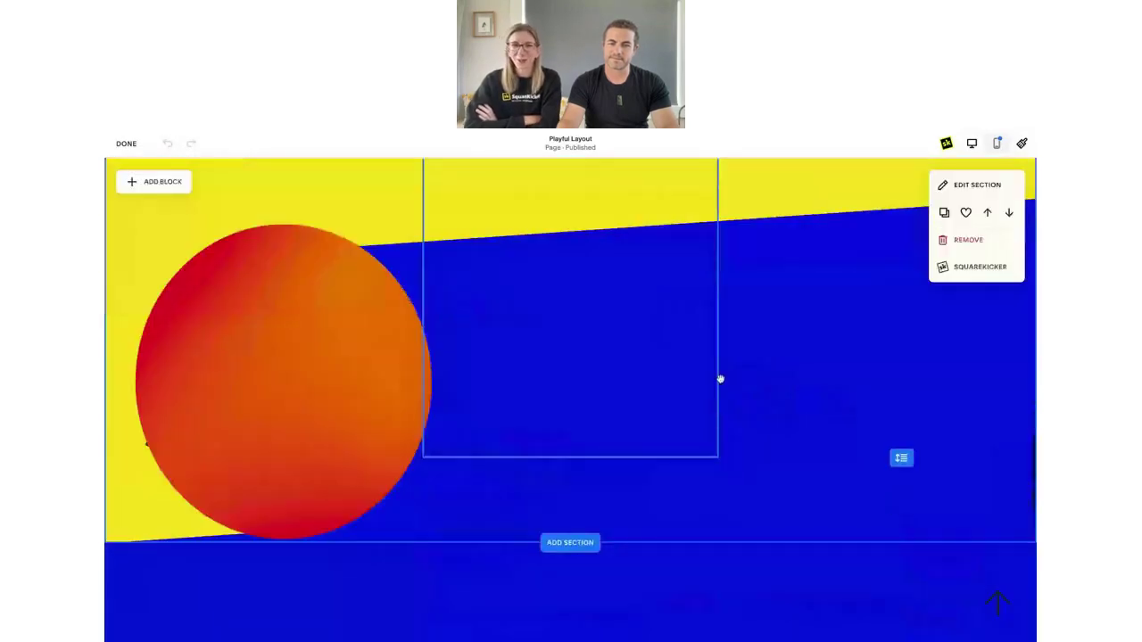
{"action": "scroll", "coordinate": [721, 383], "scroll_direction": "down", "scroll_amount": 3}
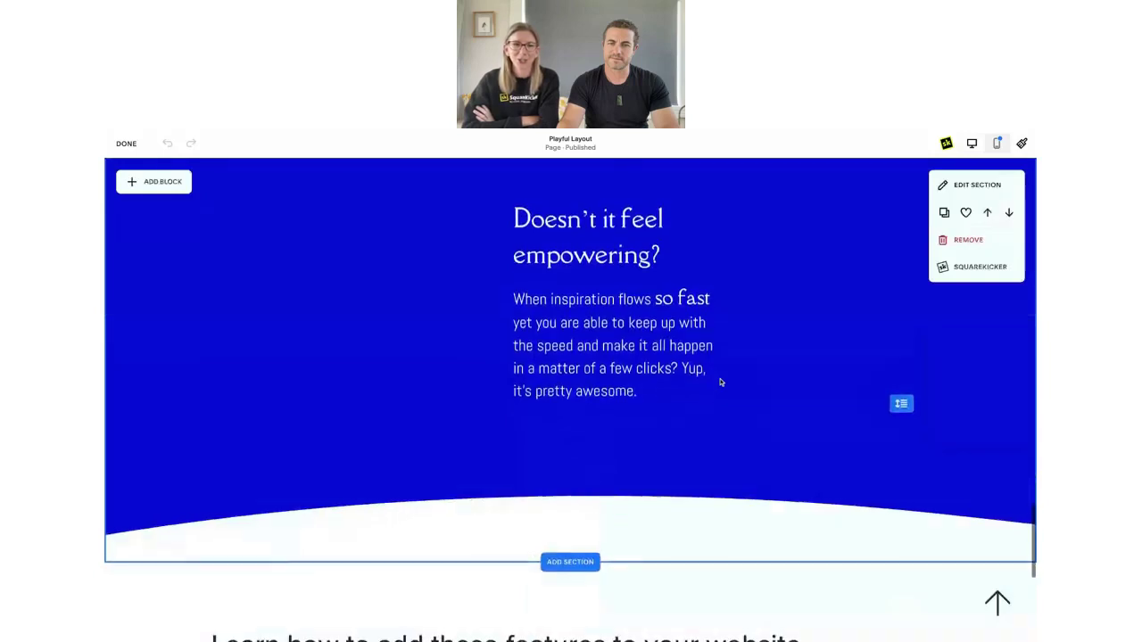
{"action": "scroll", "coordinate": [721, 383], "scroll_direction": "down", "scroll_amount": 1}
{"action": "scroll", "coordinate": [720, 382], "scroll_direction": "up", "scroll_amount": 7}
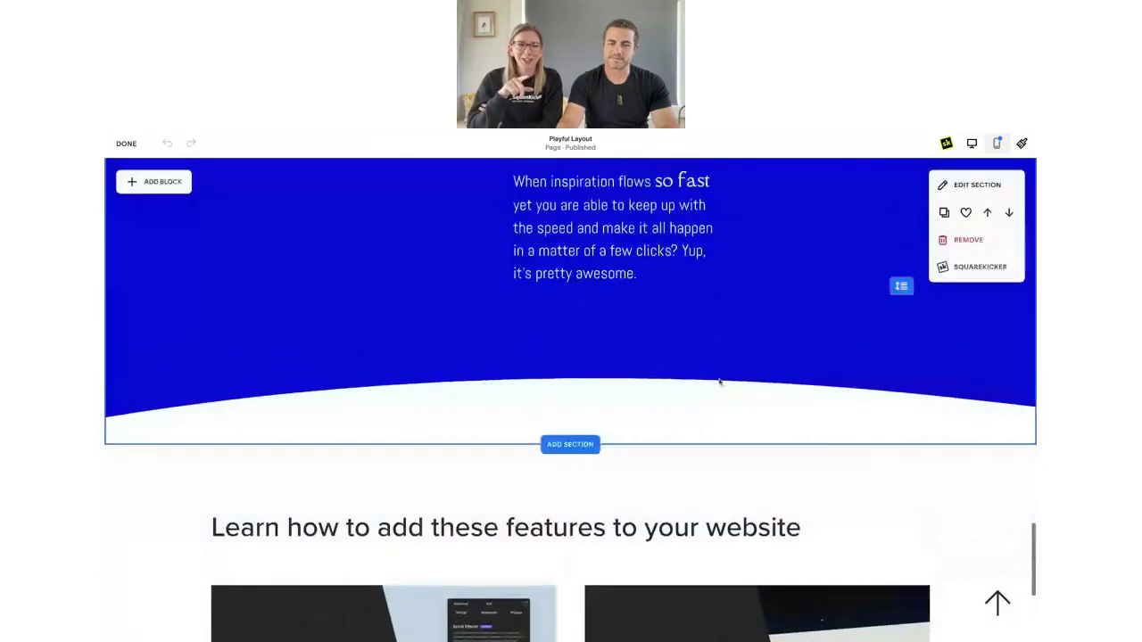
{"action": "scroll", "coordinate": [720, 382], "scroll_direction": "up", "scroll_amount": 8}
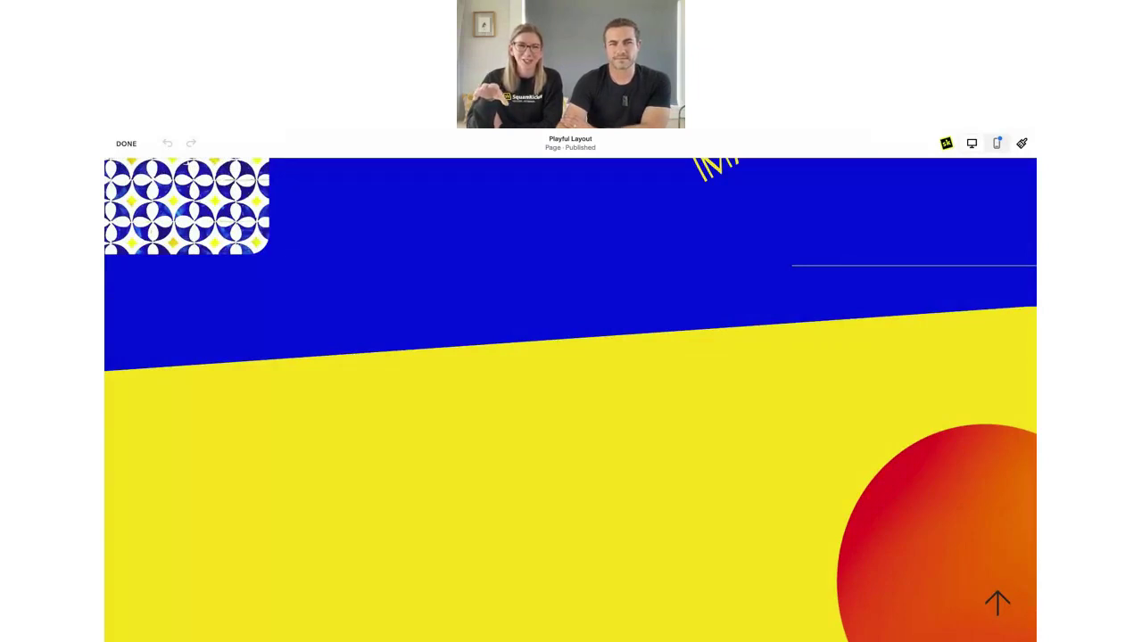
Preview the Food and Beverage example on the SquareKicker Inspiration page, then close it.
{"action": "left_click", "coordinate": [449, 219]}
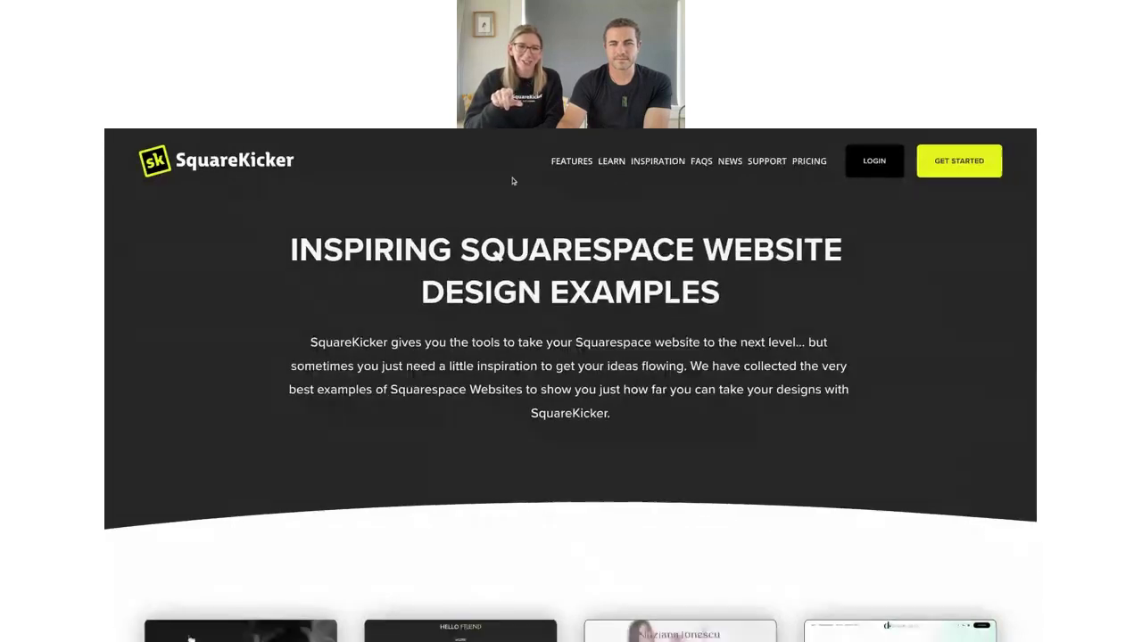
{"action": "scroll", "coordinate": [548, 324], "scroll_direction": "down", "scroll_amount": 5}
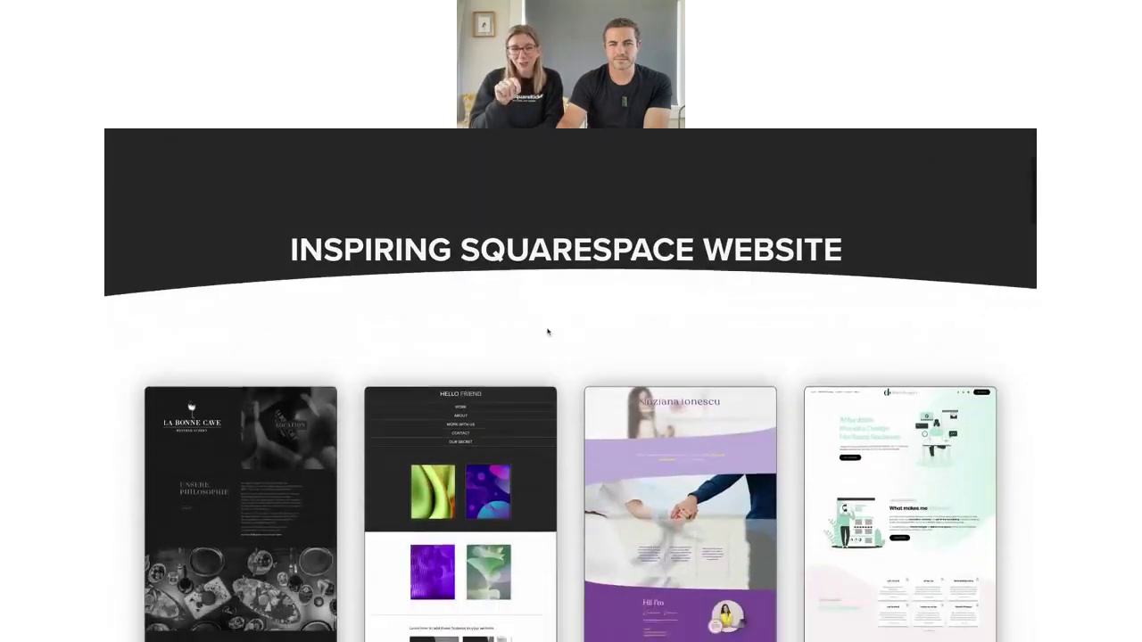
{"action": "scroll", "coordinate": [548, 331], "scroll_direction": "down", "scroll_amount": 2}
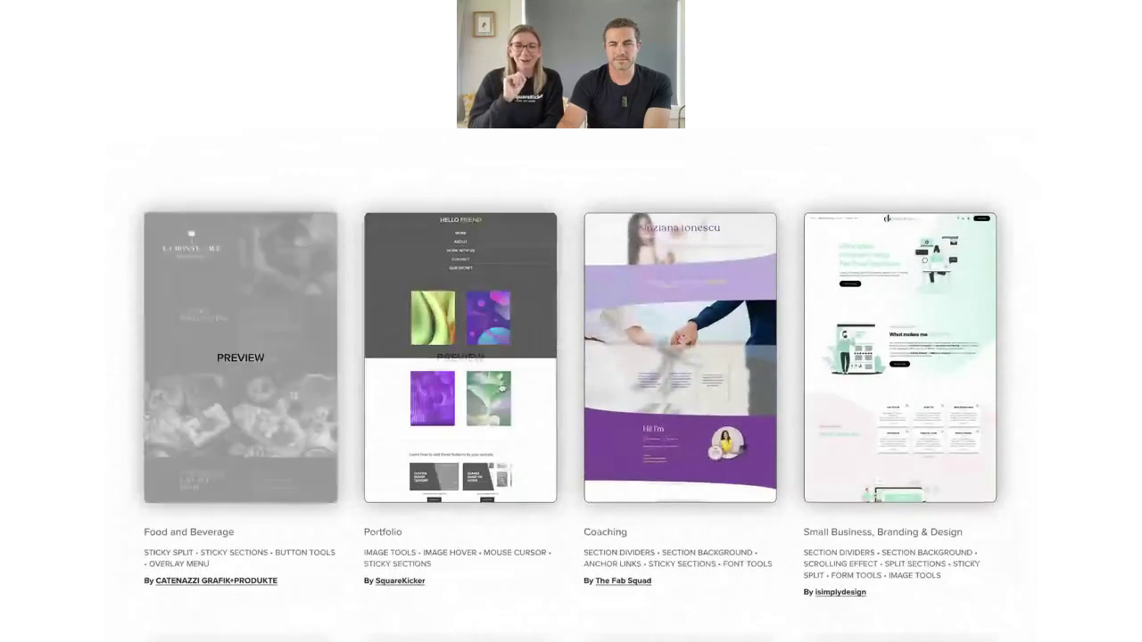
{"action": "left_click", "coordinate": [263, 359]}
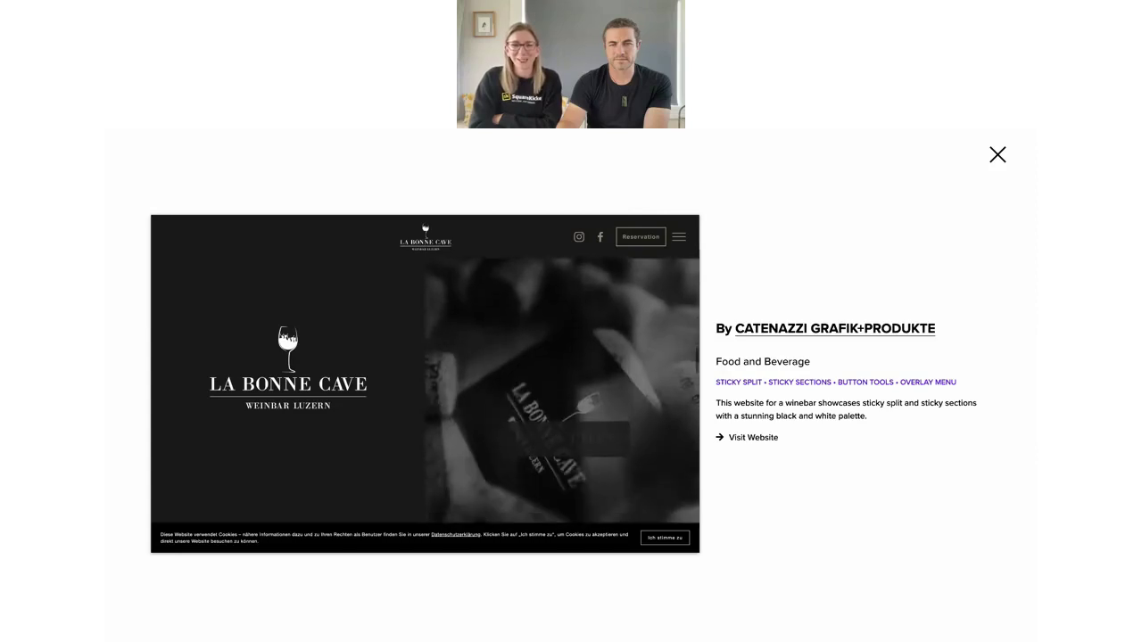
{"action": "left_click", "coordinate": [997, 156]}
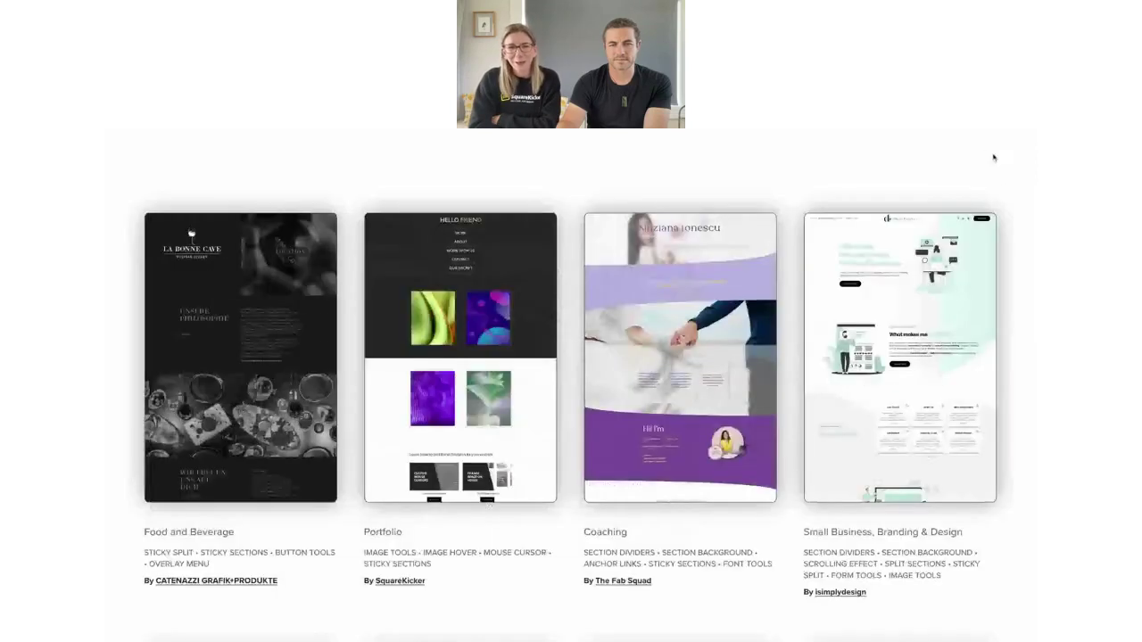
Scroll down the gallery to examples tagged Exhibition and Therapist.
{"action": "scroll", "coordinate": [858, 341], "scroll_direction": "down", "scroll_amount": 4}
{"action": "scroll", "coordinate": [859, 341], "scroll_direction": "down", "scroll_amount": 8}
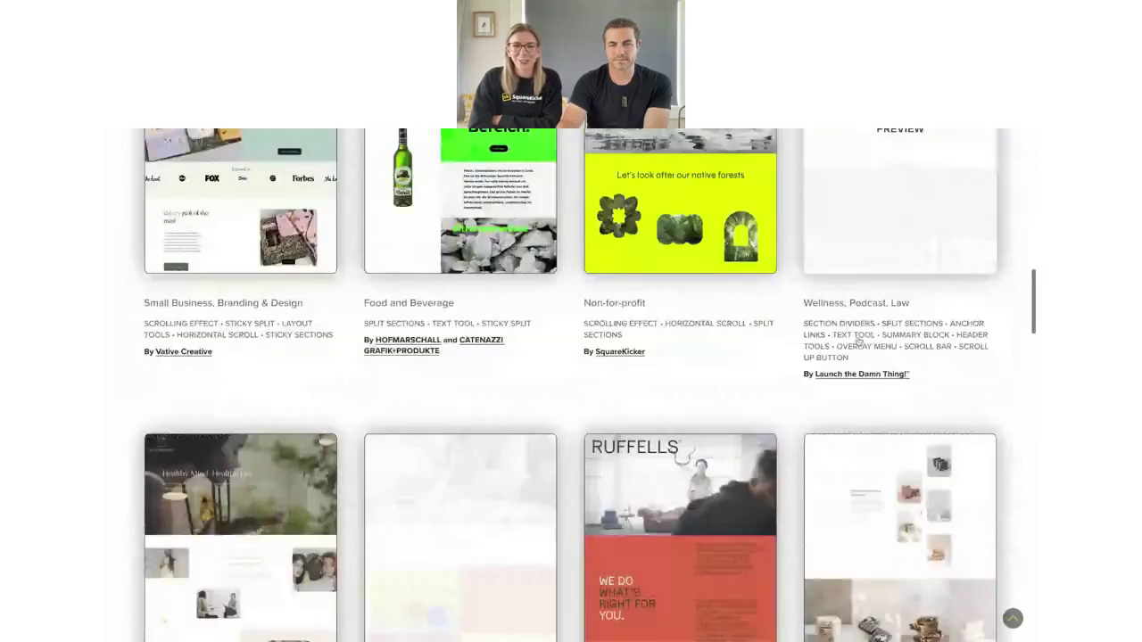
{"action": "scroll", "coordinate": [799, 360], "scroll_direction": "down", "scroll_amount": 6}
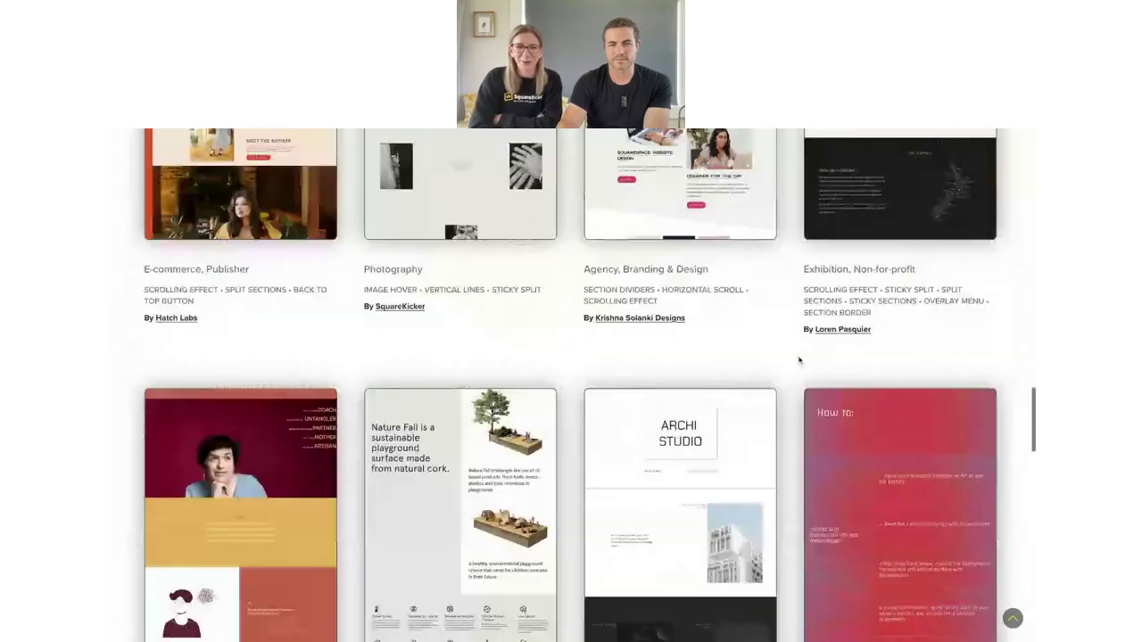
{"action": "scroll", "coordinate": [888, 409], "scroll_direction": "down", "scroll_amount": 3}
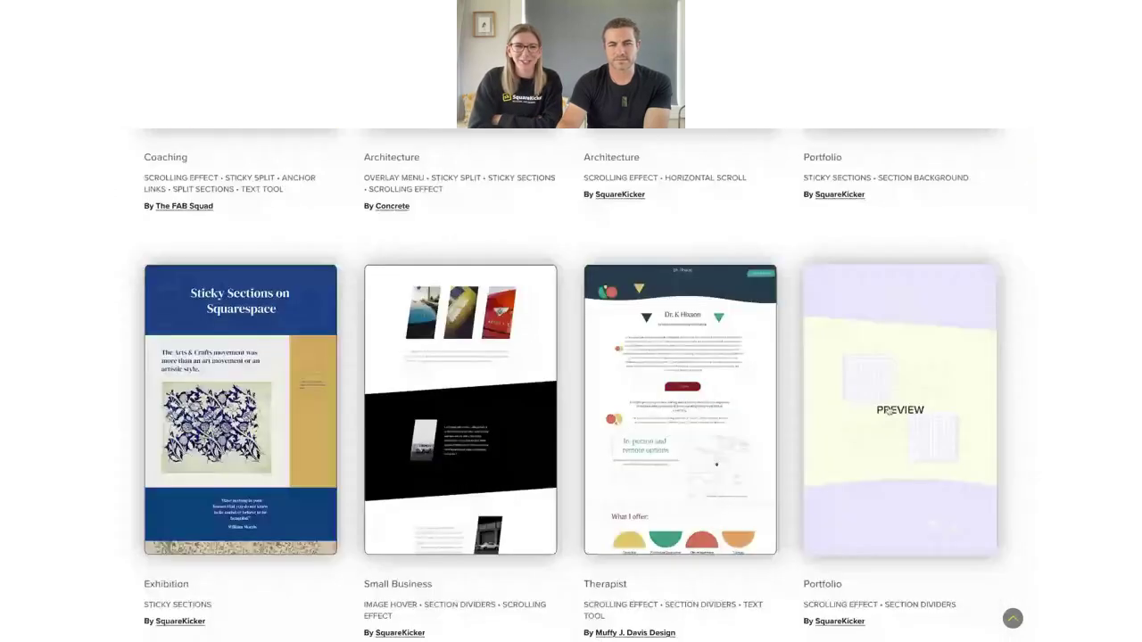
{"action": "left_click", "coordinate": [888, 409]}
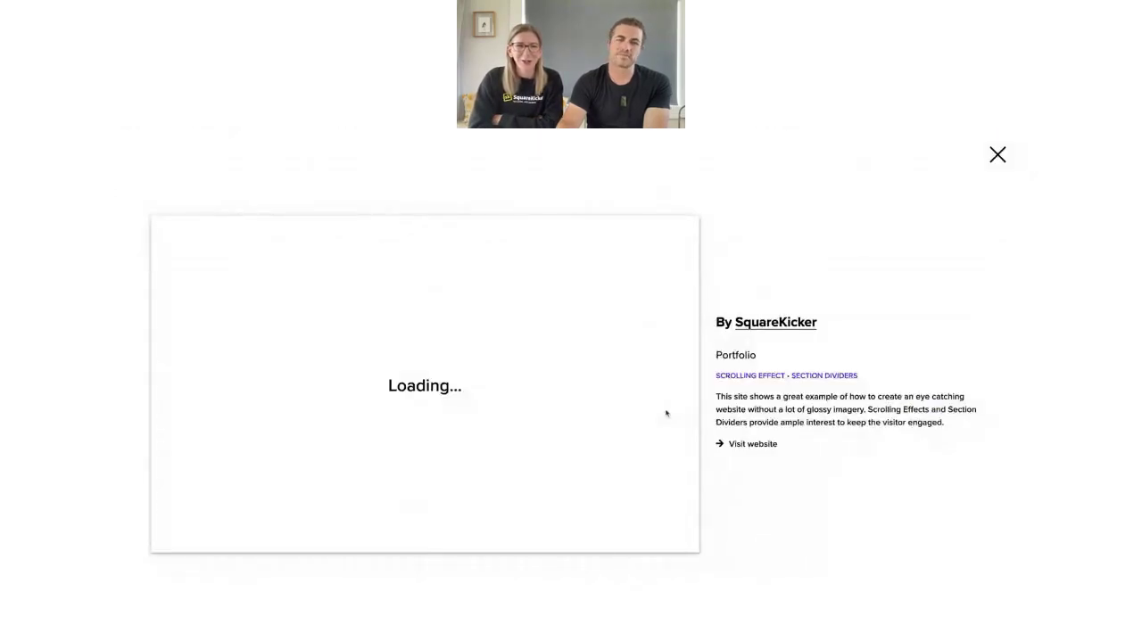
{"action": "scroll", "coordinate": [426, 421], "scroll_direction": "down", "scroll_amount": 3}
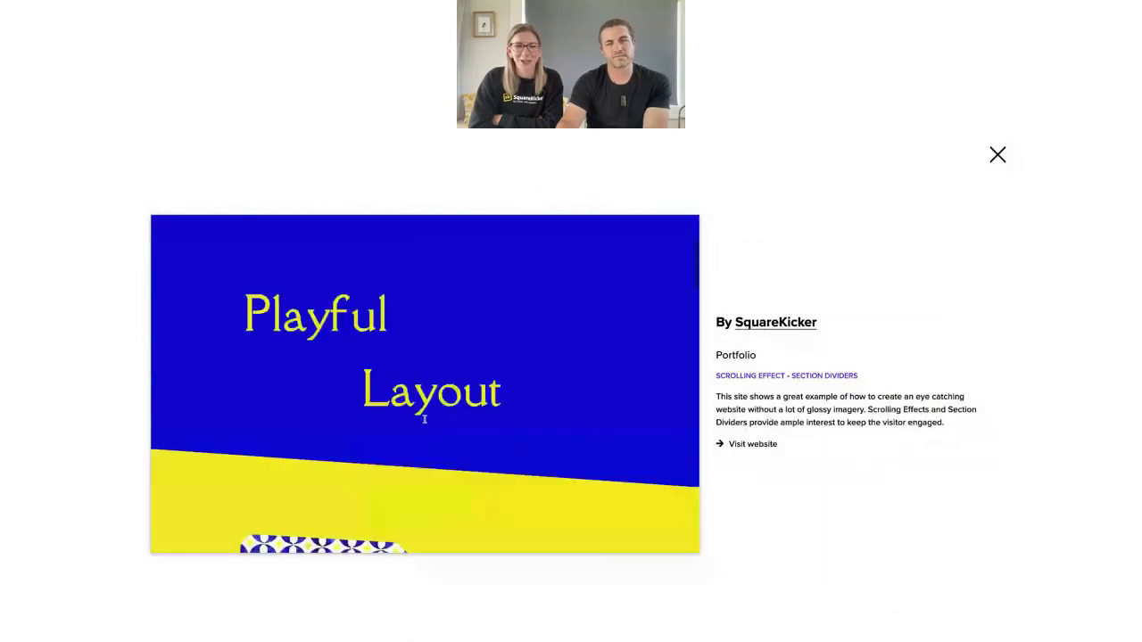
{"action": "scroll", "coordinate": [426, 422], "scroll_direction": "down", "scroll_amount": 5}
{"action": "scroll", "coordinate": [425, 423], "scroll_direction": "down", "scroll_amount": 5}
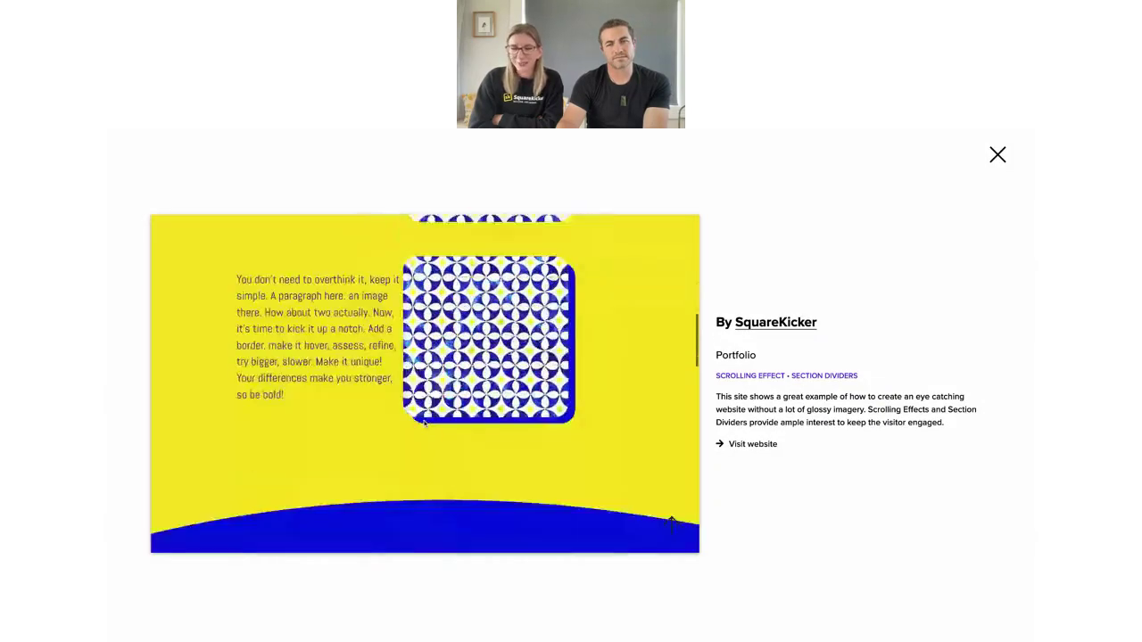
{"action": "scroll", "coordinate": [425, 423], "scroll_direction": "down", "scroll_amount": 10}
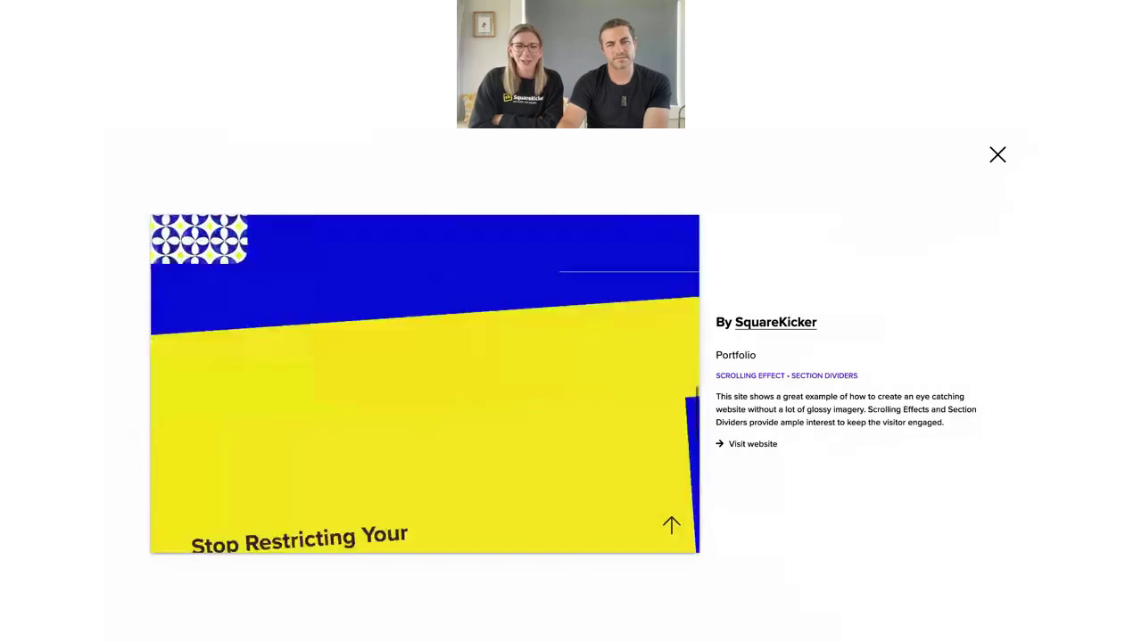
{"action": "scroll", "coordinate": [425, 423], "scroll_direction": "down", "scroll_amount": 8}
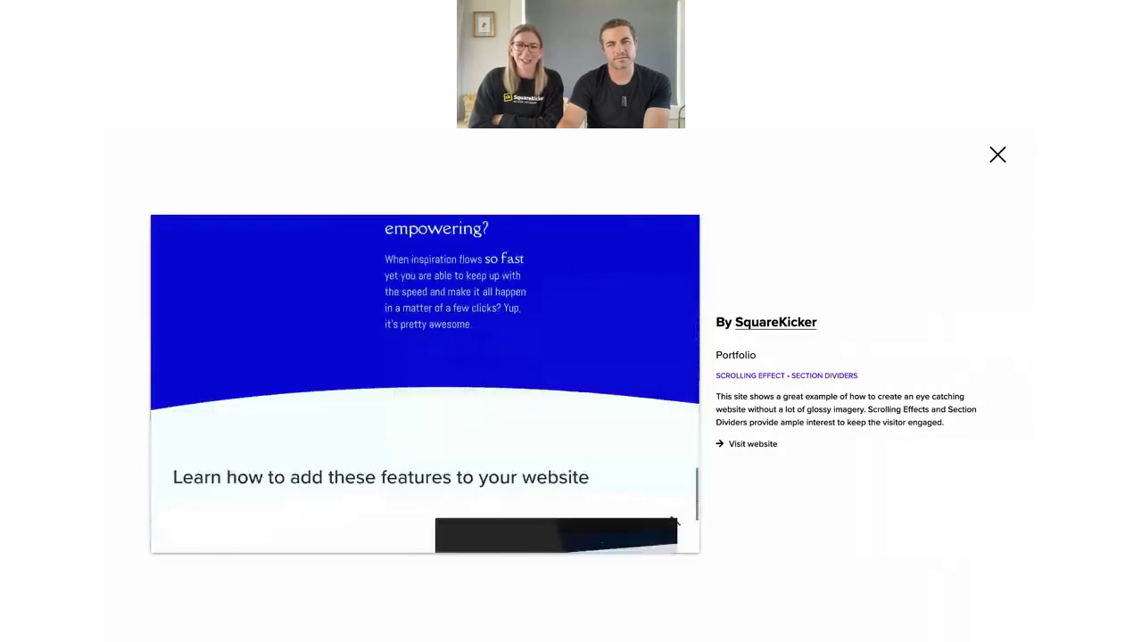
{"action": "left_click", "coordinate": [671, 521]}
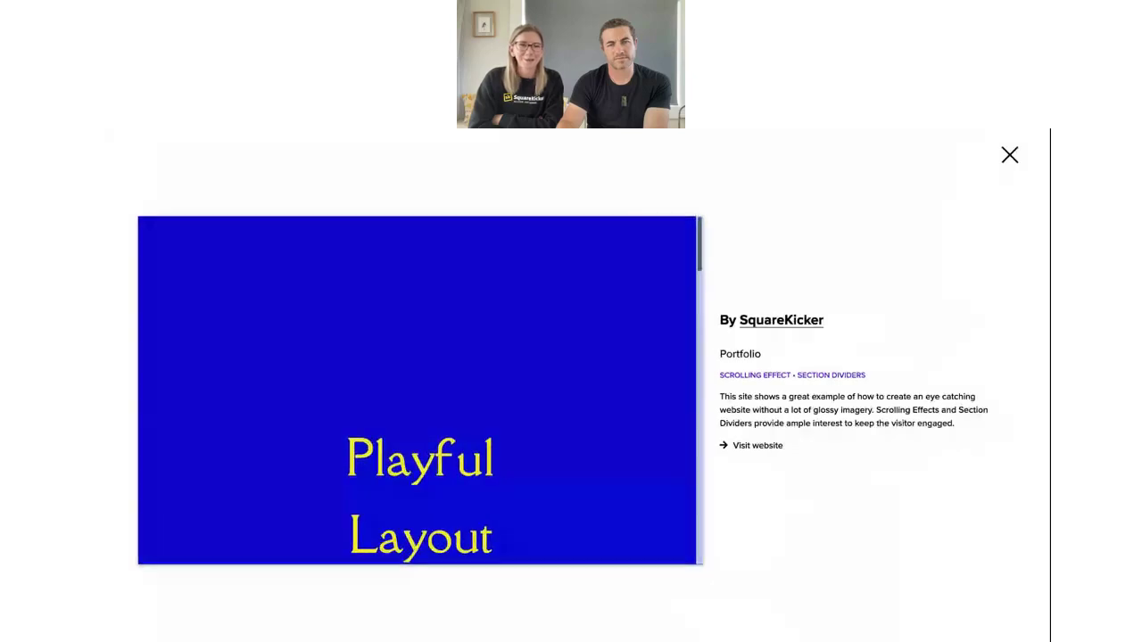
{"action": "left_click", "coordinate": [997, 155]}
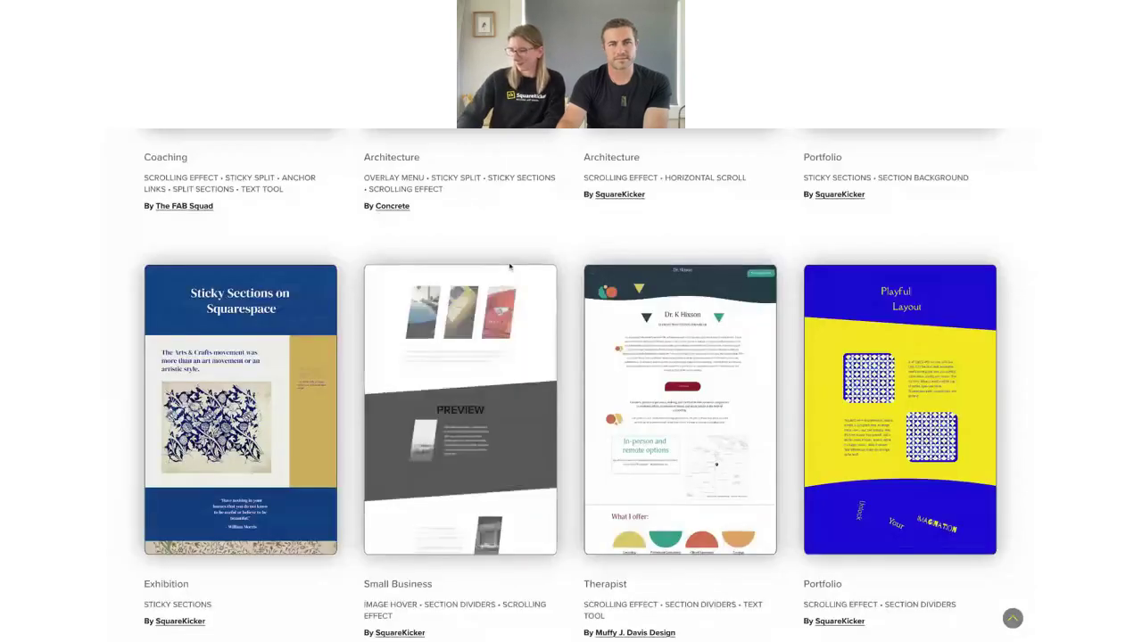
{"action": "scroll", "coordinate": [527, 298], "scroll_direction": "up", "scroll_amount": 6}
{"action": "scroll", "coordinate": [527, 298], "scroll_direction": "up", "scroll_amount": 10}
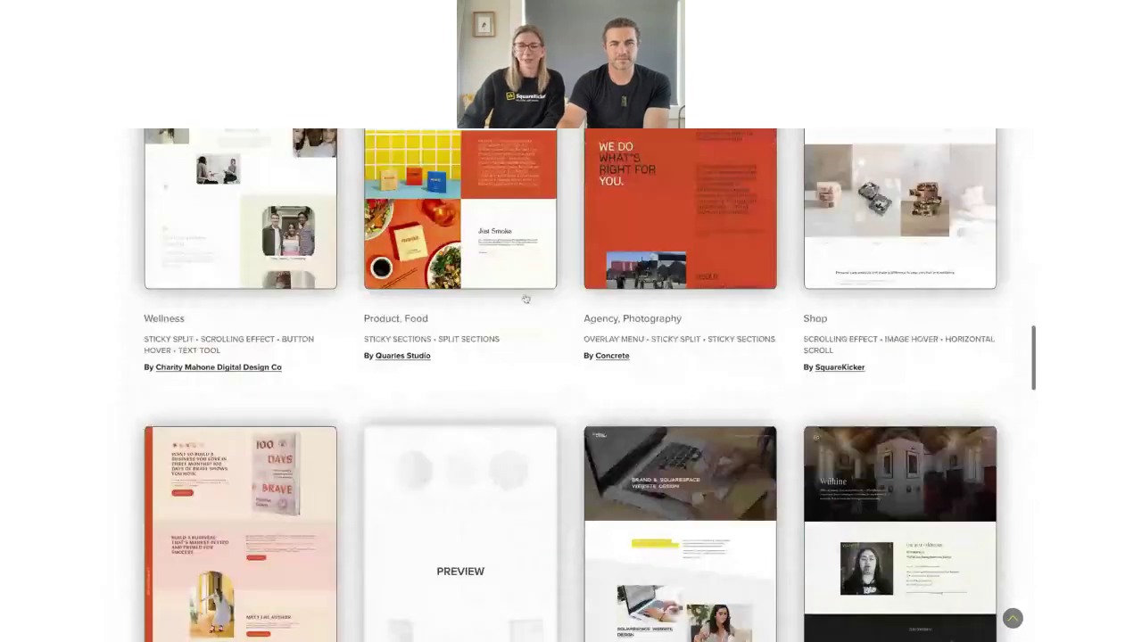
{"action": "scroll", "coordinate": [526, 298], "scroll_direction": "up", "scroll_amount": 10}
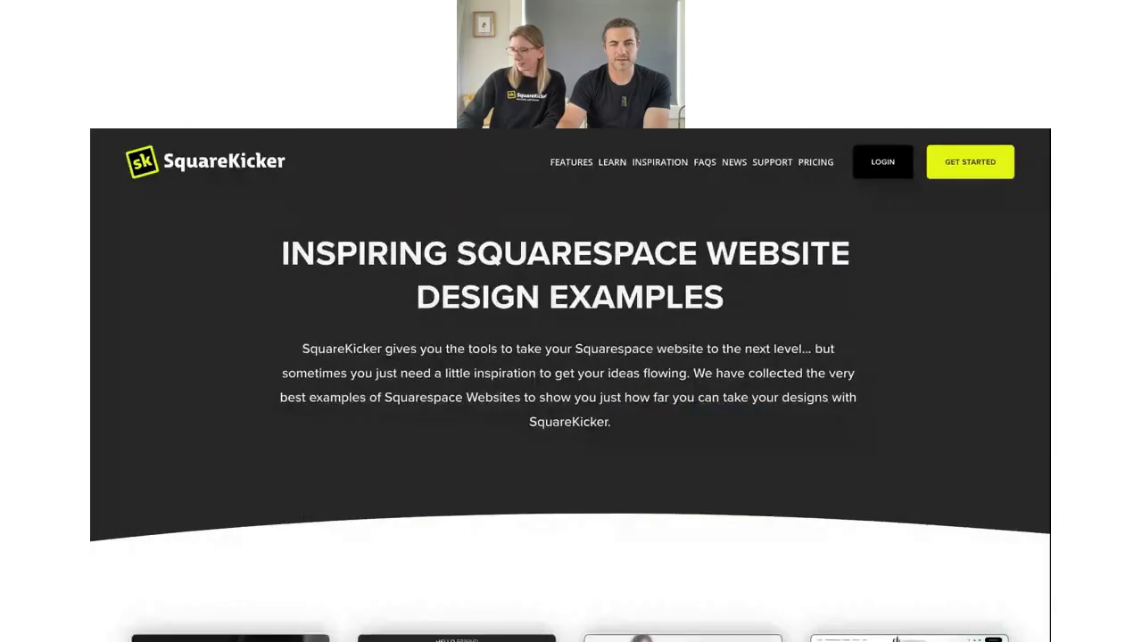
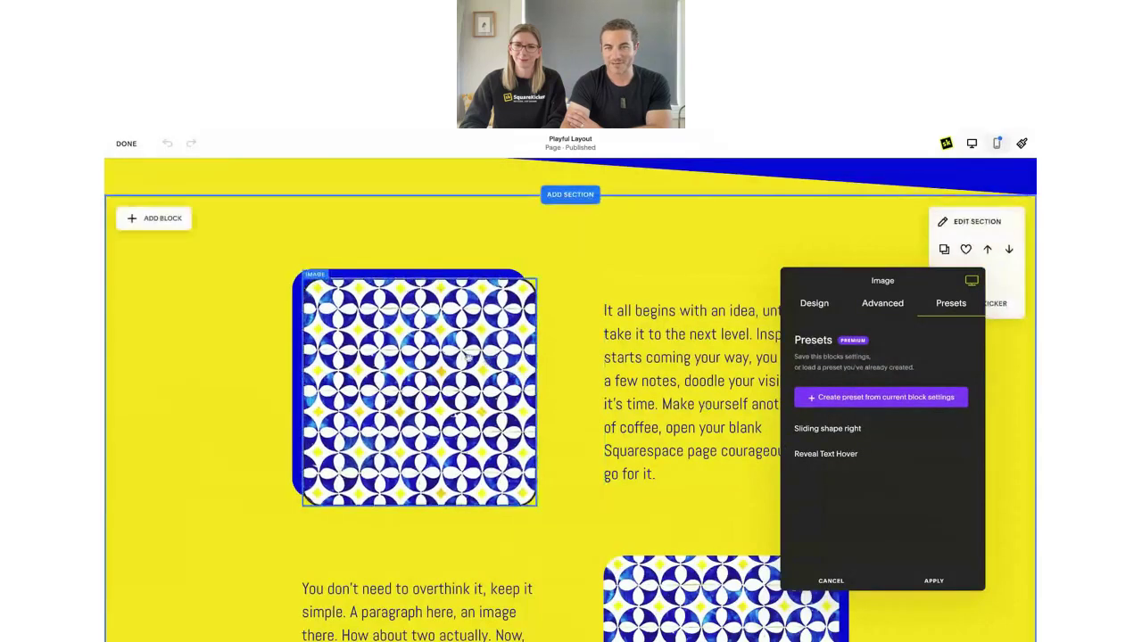
Set the top image's hover-state border size to 0px, then return to the saved presets.
{"action": "left_click", "coordinate": [812, 305]}
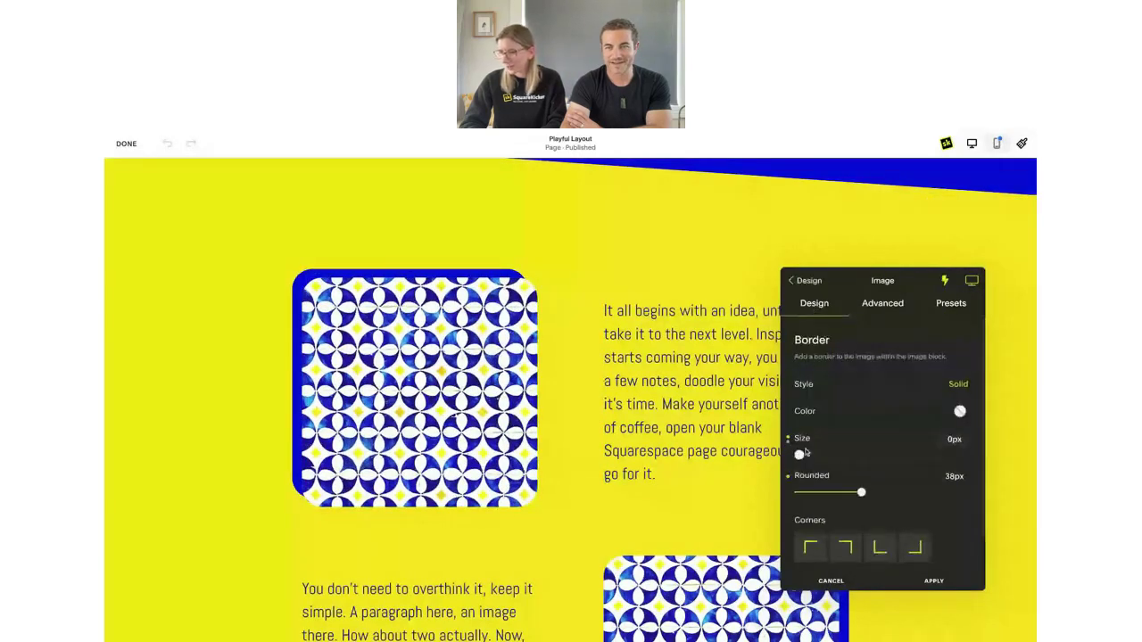
{"action": "left_click", "coordinate": [945, 280]}
{"action": "left_click", "coordinate": [822, 483]}
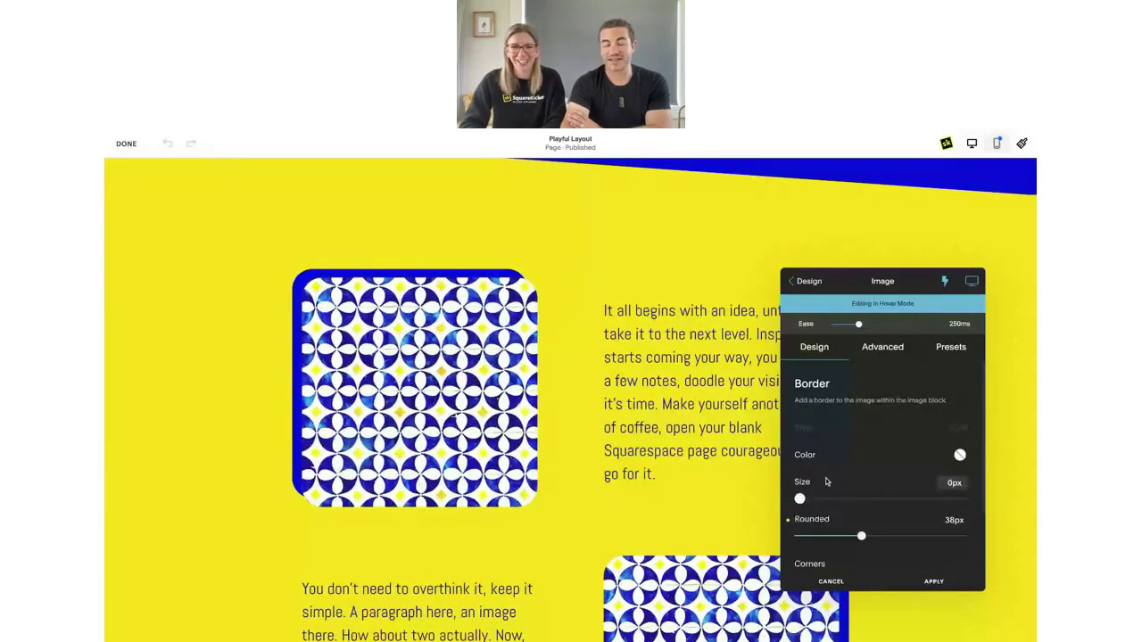
{"action": "left_click", "coordinate": [945, 281]}
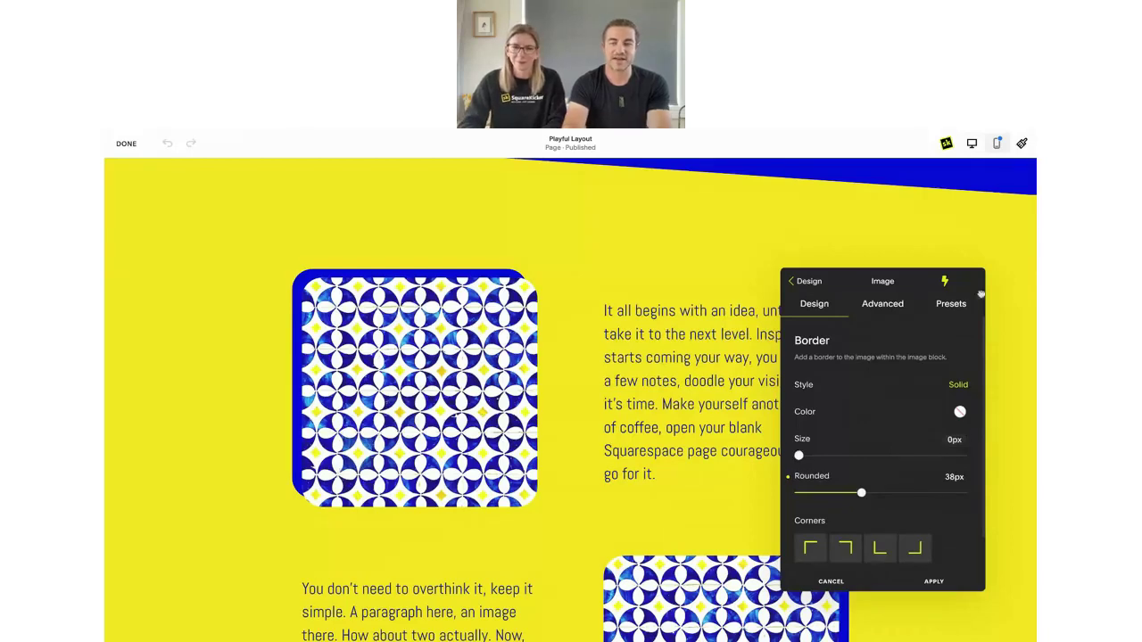
{"action": "left_click", "coordinate": [952, 306]}
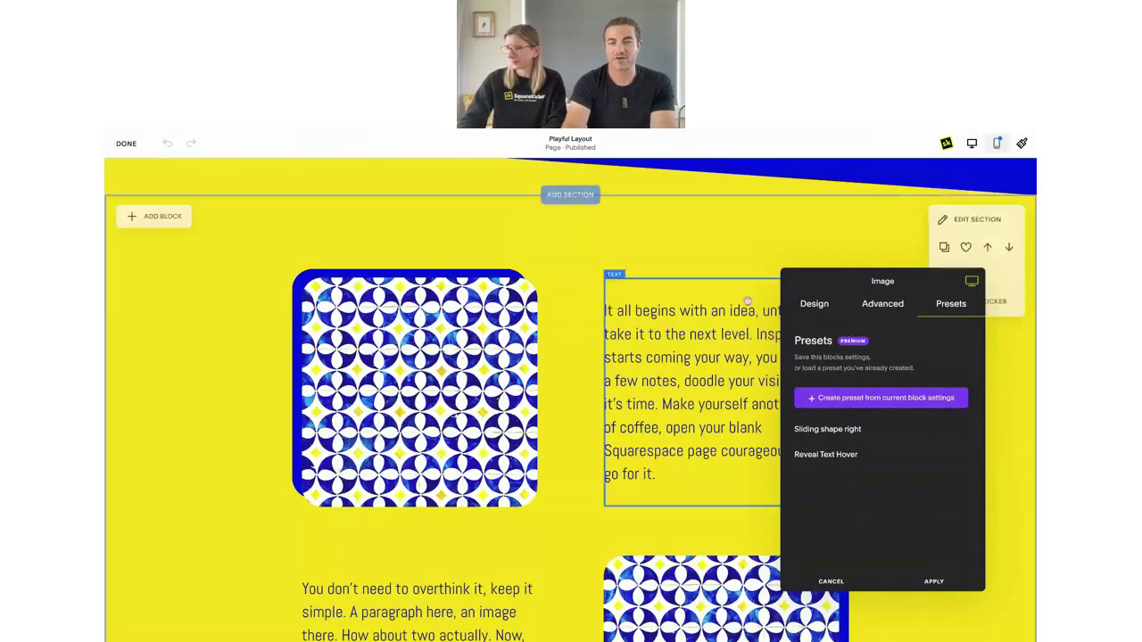
Create a preset named 'play style' from the top image's current settings.
{"action": "left_click", "coordinate": [869, 399]}
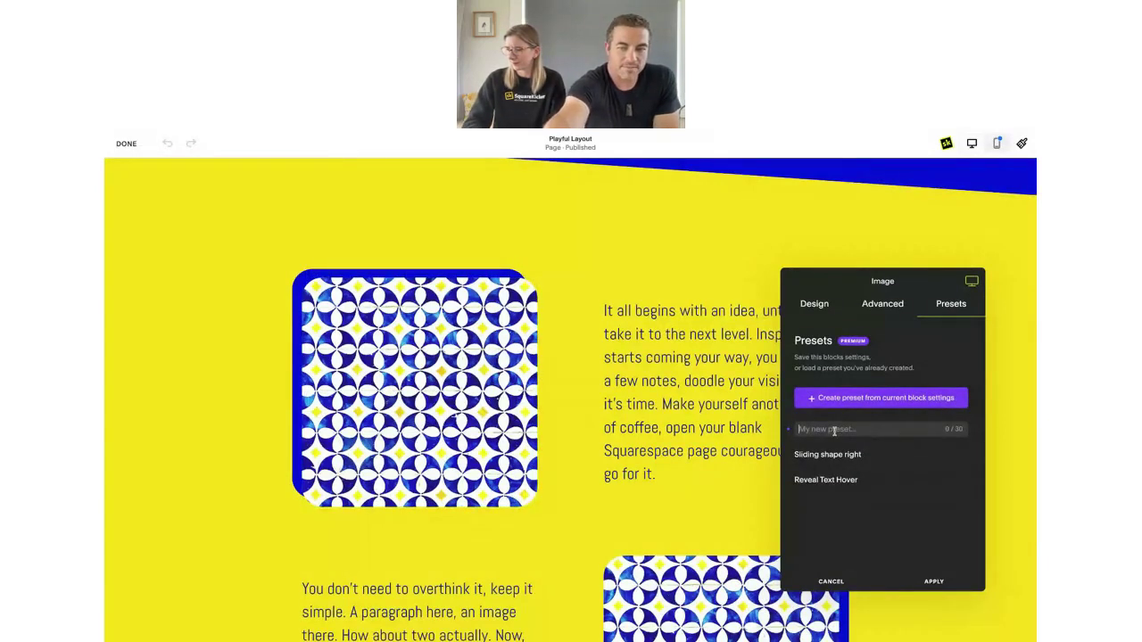
{"action": "type", "text": "play"}
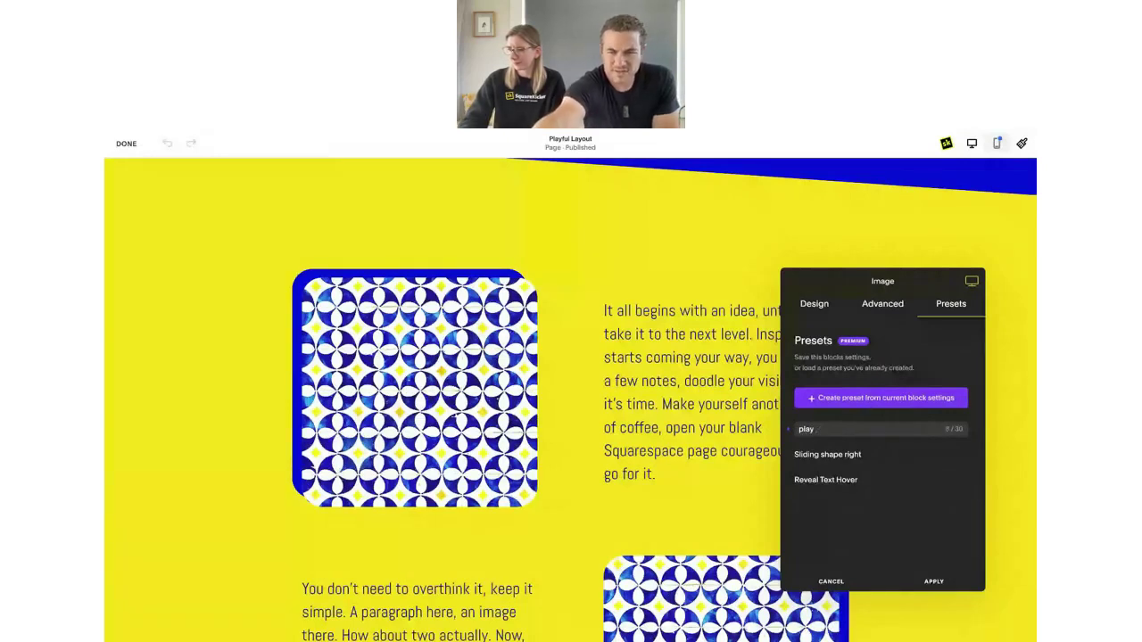
{"action": "type", "text": " style"}
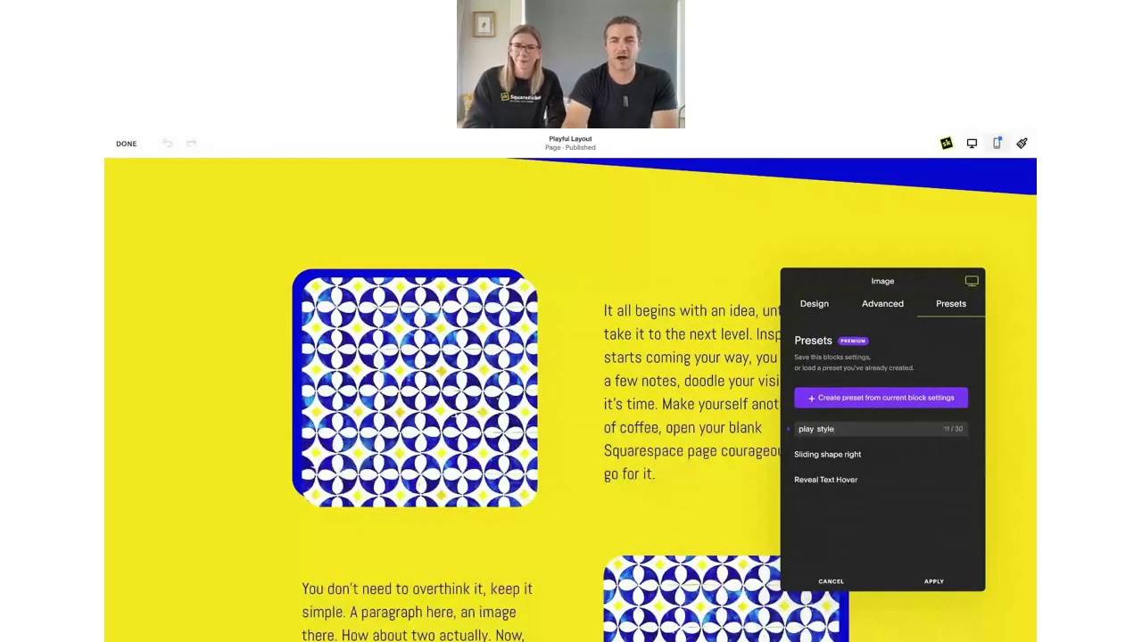
{"action": "key", "text": "Return"}
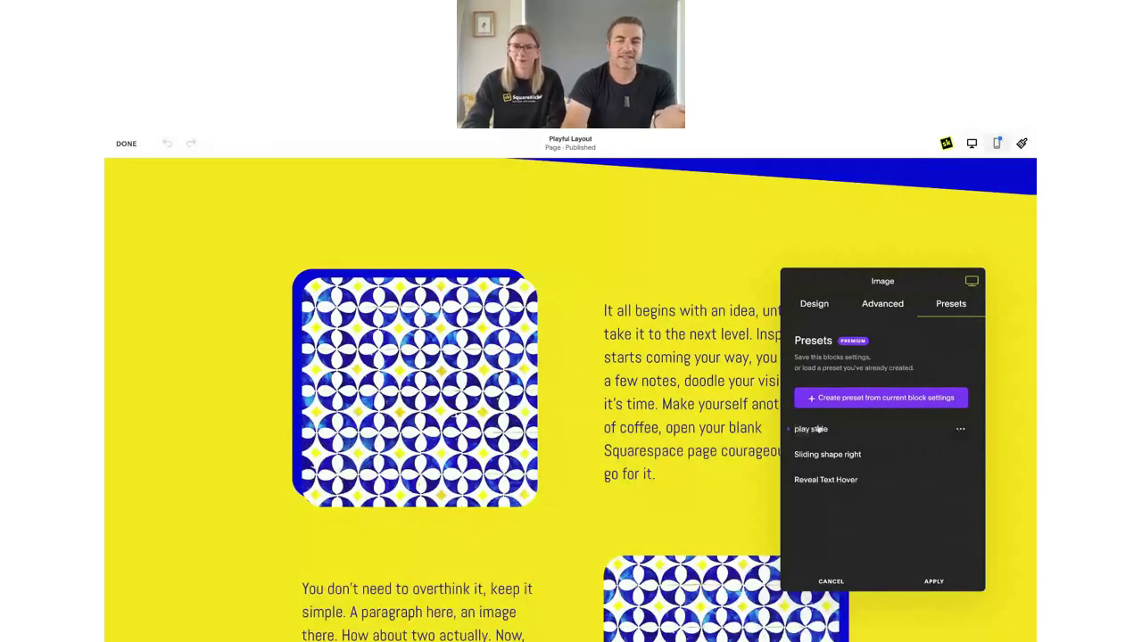
{"action": "left_click", "coordinate": [813, 305]}
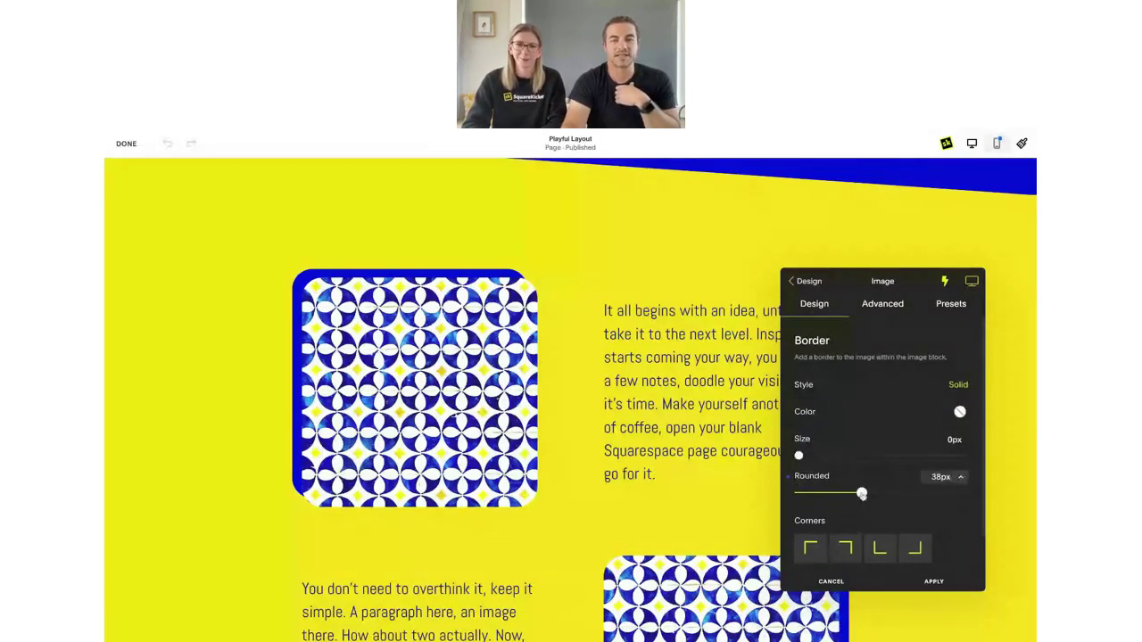
Try higher corner rounding values, restore 38px, and apply the image settings.
{"action": "key", "text": "Right"}
{"action": "key", "text": "Right"}
{"action": "key", "text": "Right"}
{"action": "key", "text": "Right"}
{"action": "key", "text": "Right"}
{"action": "key", "text": "Right"}
{"action": "left_click_drag", "start_coordinate": [863, 496], "coordinate": [961, 493]}
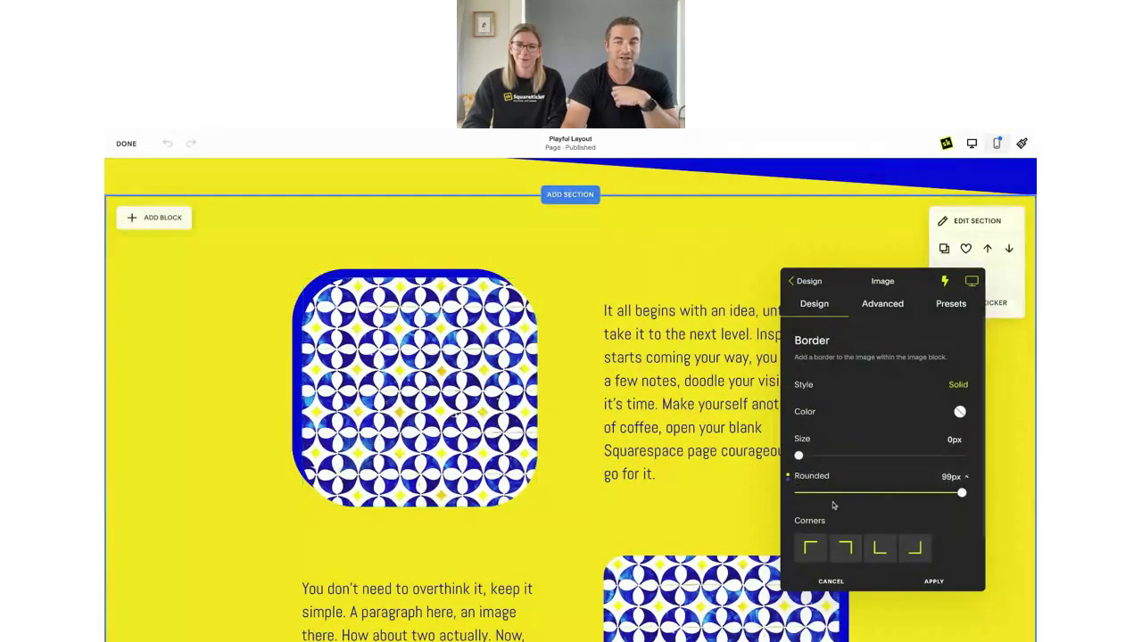
{"action": "key", "text": "ctrl+z"}
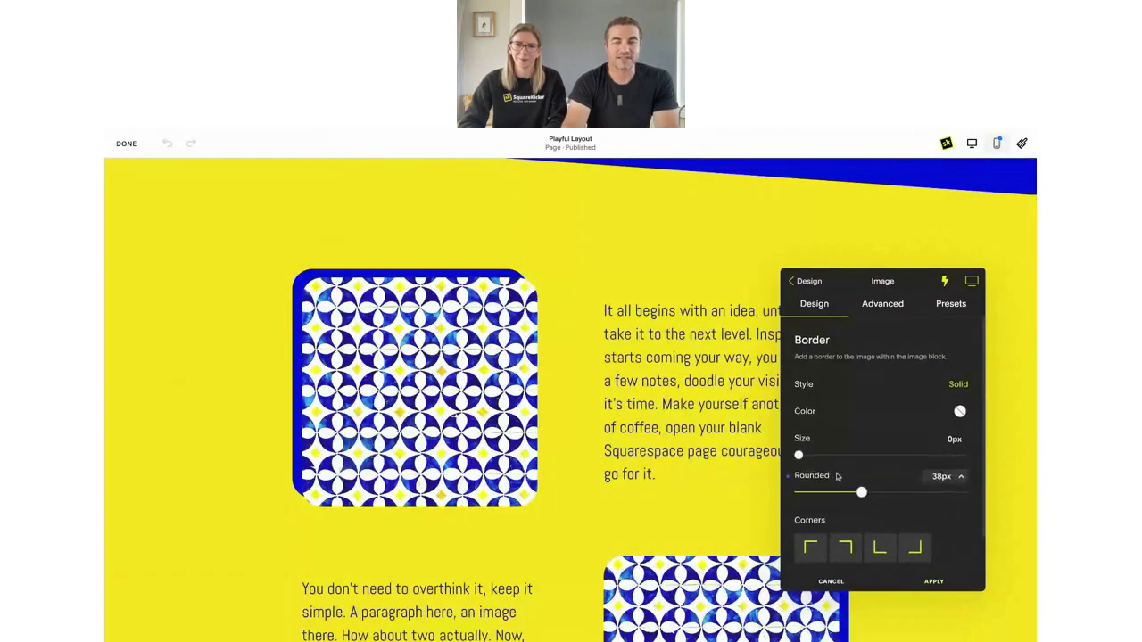
{"action": "scroll", "coordinate": [836, 473], "scroll_direction": "down", "scroll_amount": 1}
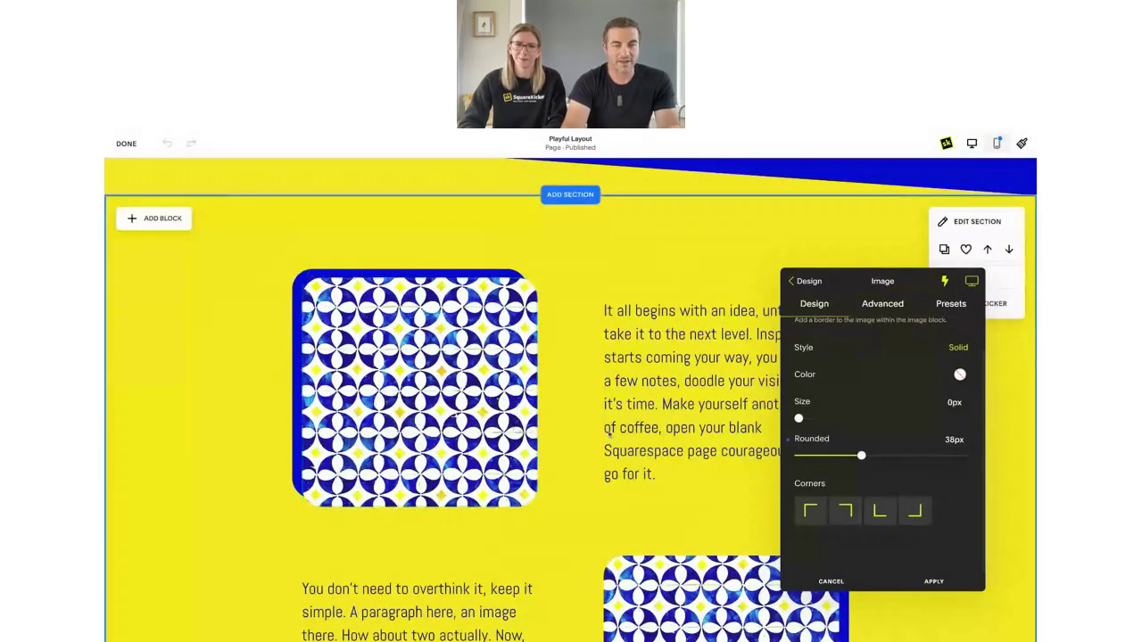
{"action": "left_click", "coordinate": [942, 583]}
Apply the play style preset to the top patterned image.
{"action": "scroll", "coordinate": [928, 578], "scroll_direction": "down", "scroll_amount": 3}
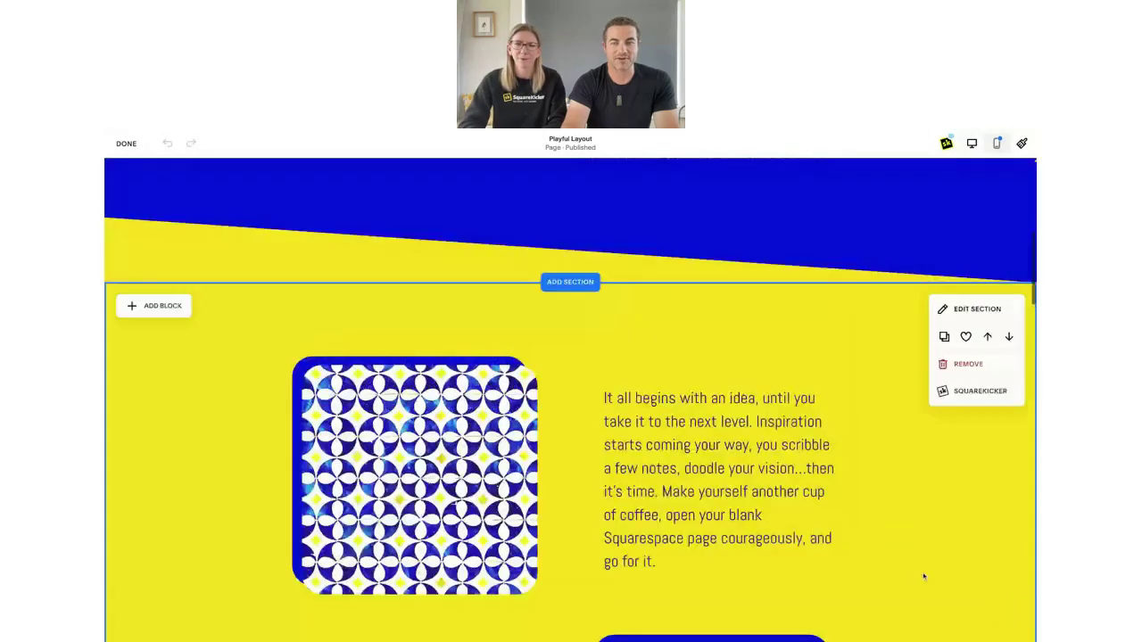
{"action": "scroll", "coordinate": [923, 576], "scroll_direction": "up", "scroll_amount": 4}
{"action": "scroll", "coordinate": [924, 577], "scroll_direction": "down", "scroll_amount": 1}
{"action": "left_click", "coordinate": [416, 321]}
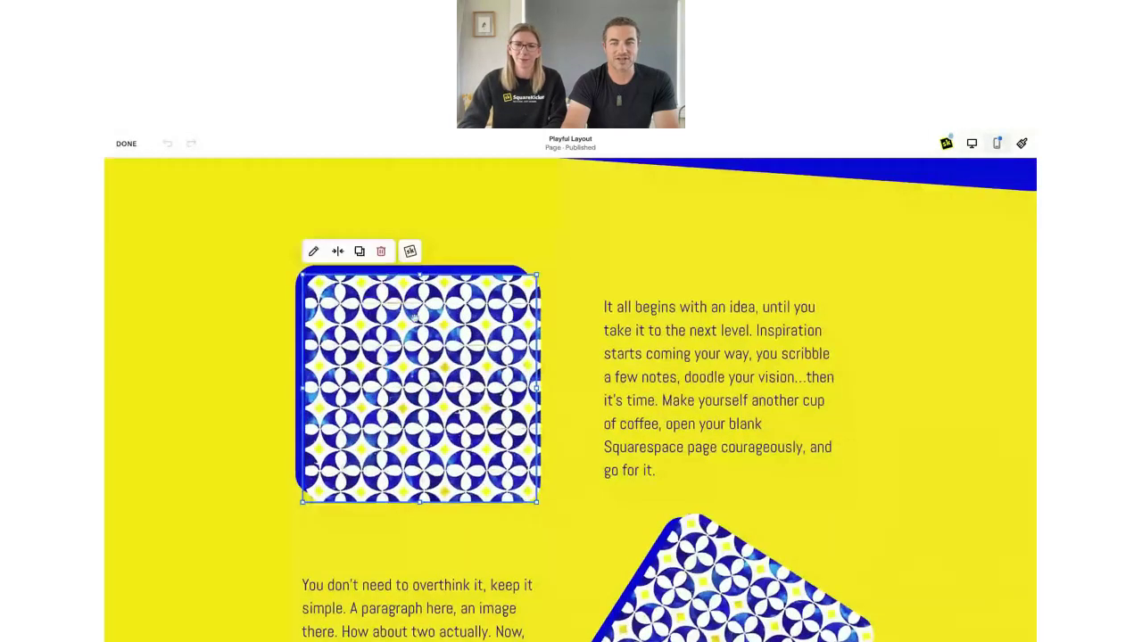
{"action": "left_click", "coordinate": [409, 252]}
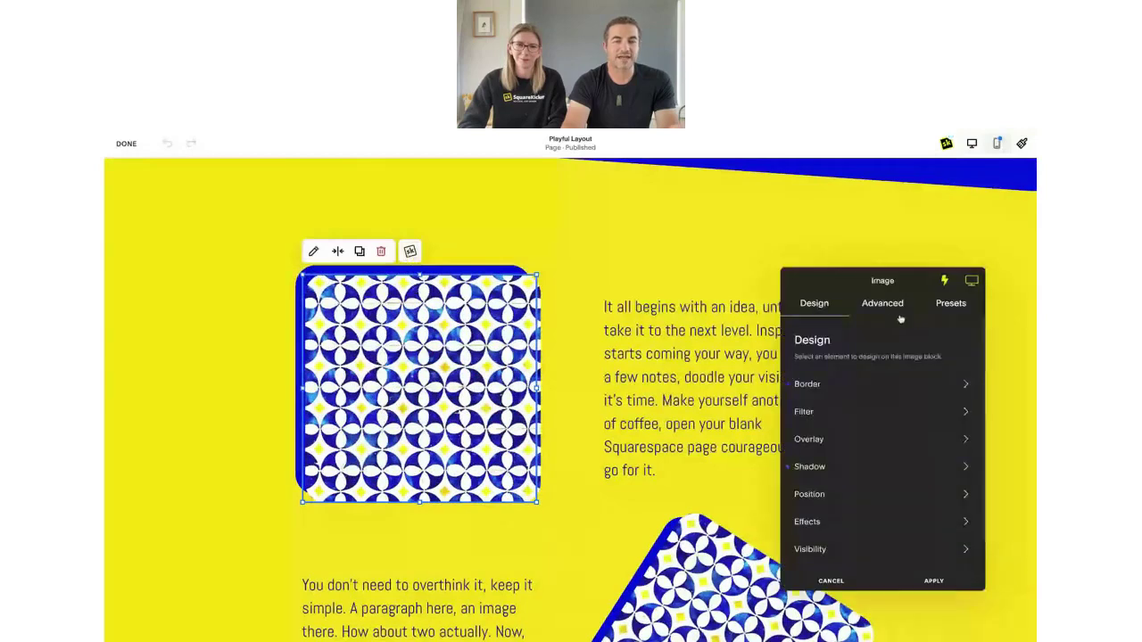
{"action": "left_click", "coordinate": [951, 304]}
{"action": "left_click", "coordinate": [867, 432]}
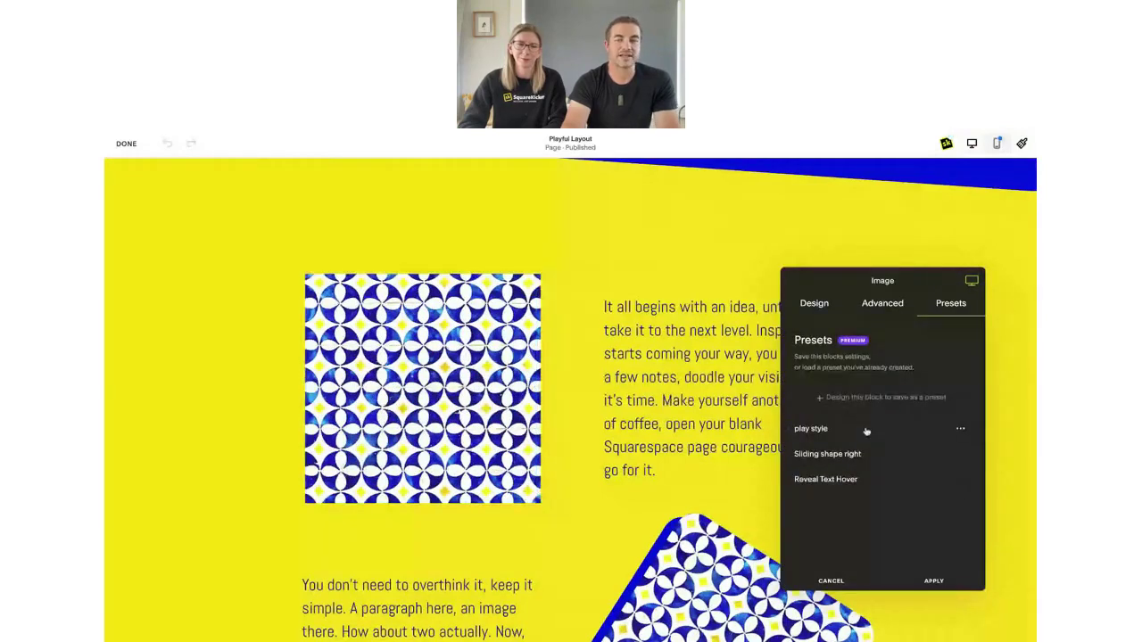
{"action": "scroll", "coordinate": [398, 445], "scroll_direction": "down", "scroll_amount": 1}
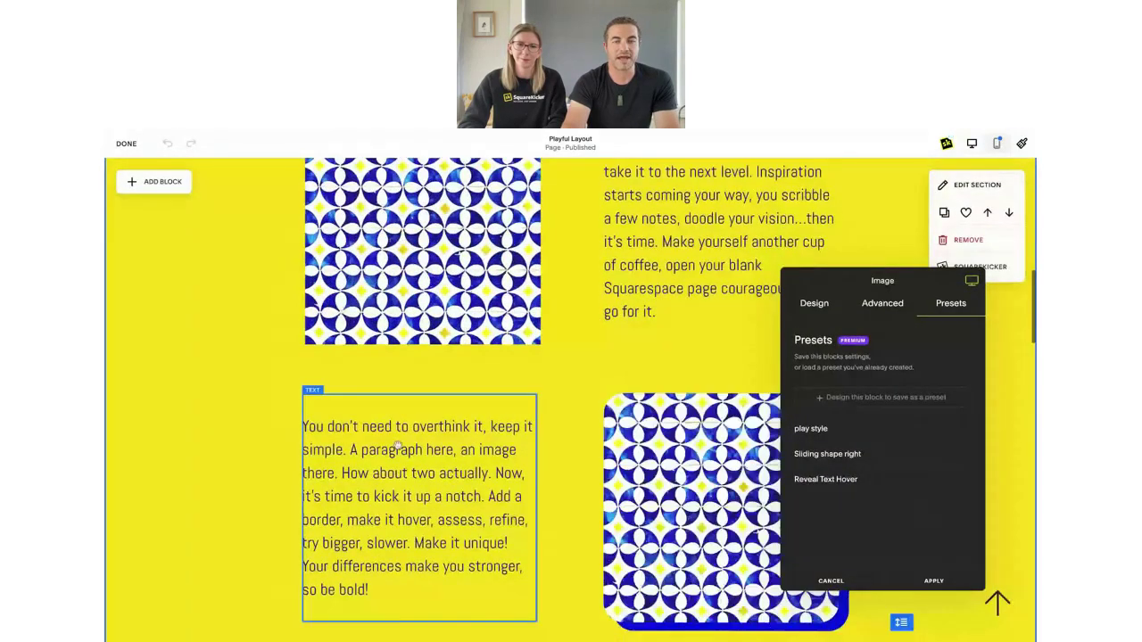
{"action": "scroll", "coordinate": [398, 444], "scroll_direction": "up", "scroll_amount": 2}
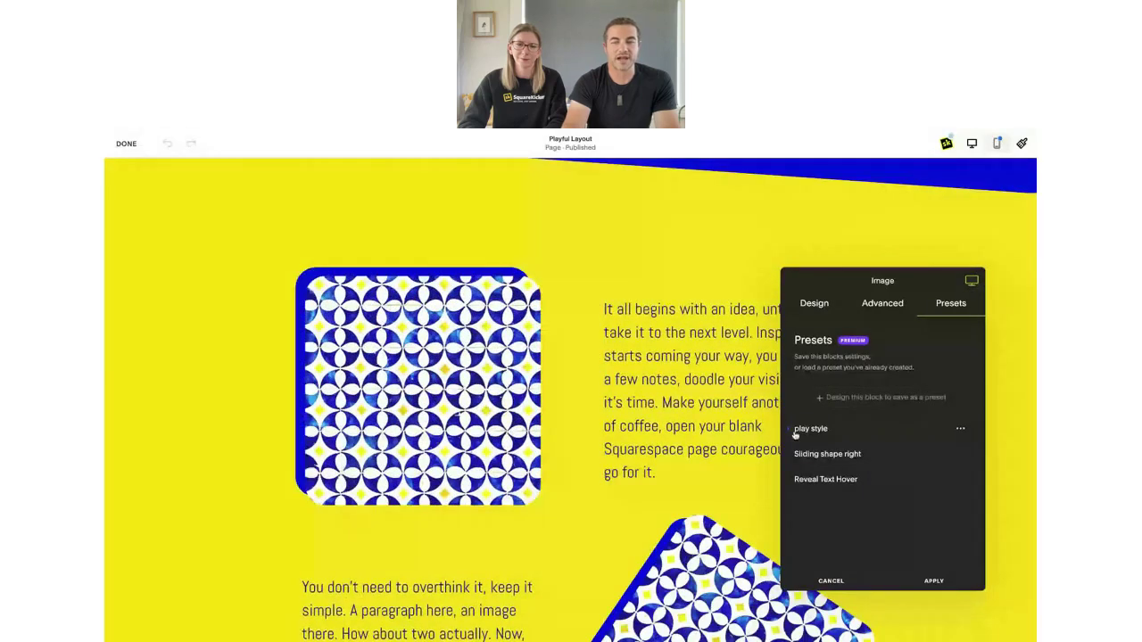
{"action": "scroll", "coordinate": [504, 442], "scroll_direction": "down", "scroll_amount": 1}
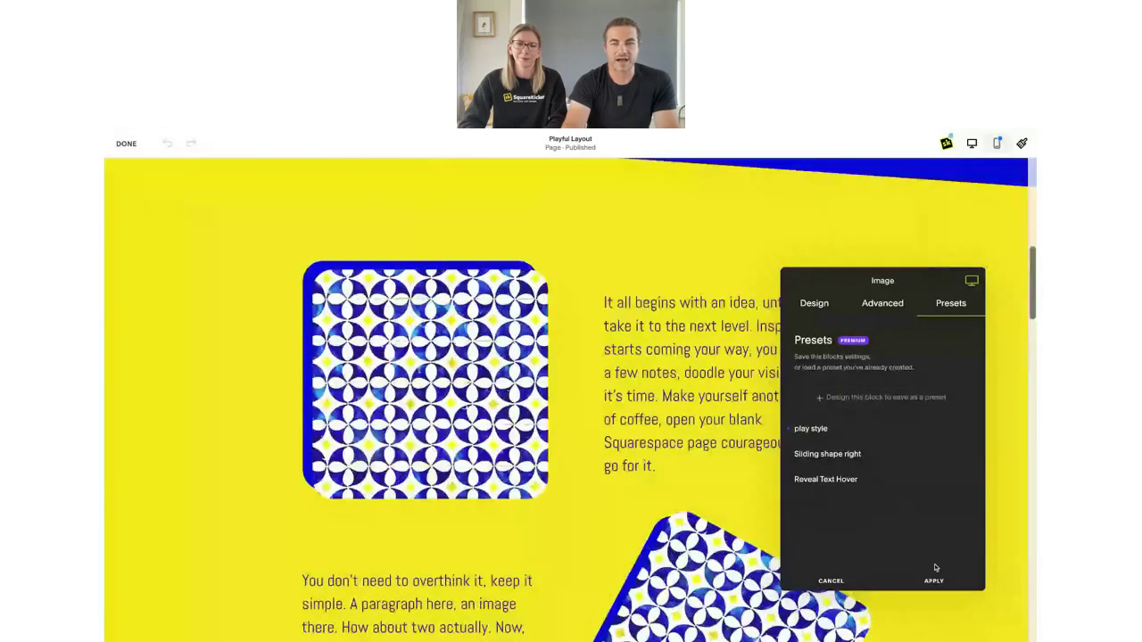
{"action": "left_click", "coordinate": [935, 564]}
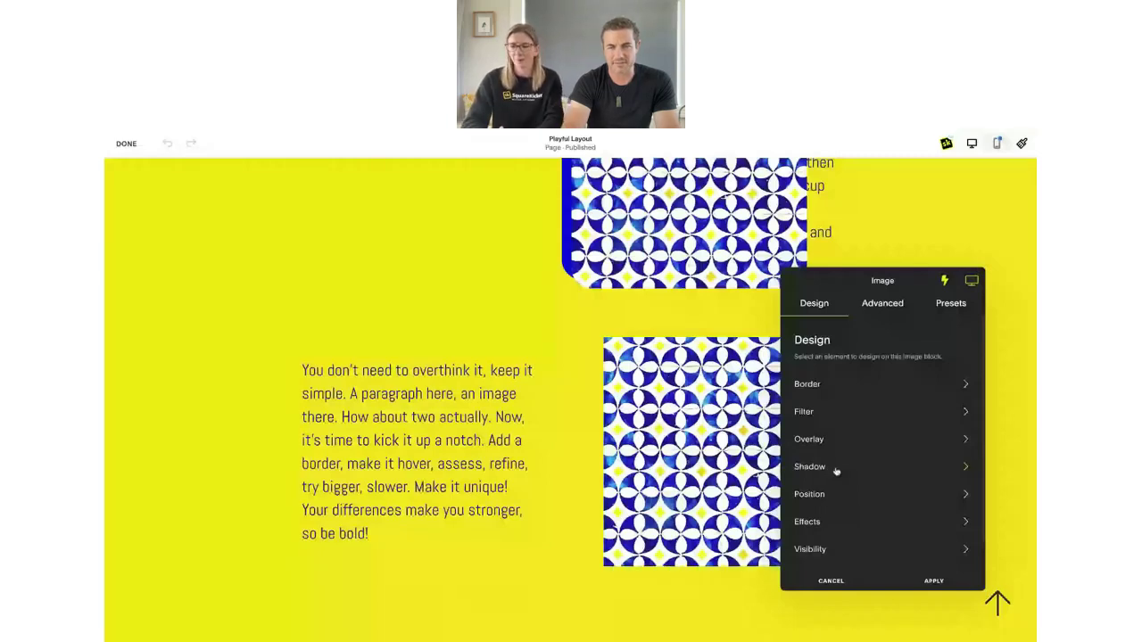
Look through the lower patterned image's design and advanced settings, then close them.
{"action": "scroll", "coordinate": [639, 505], "scroll_direction": "up", "scroll_amount": 1}
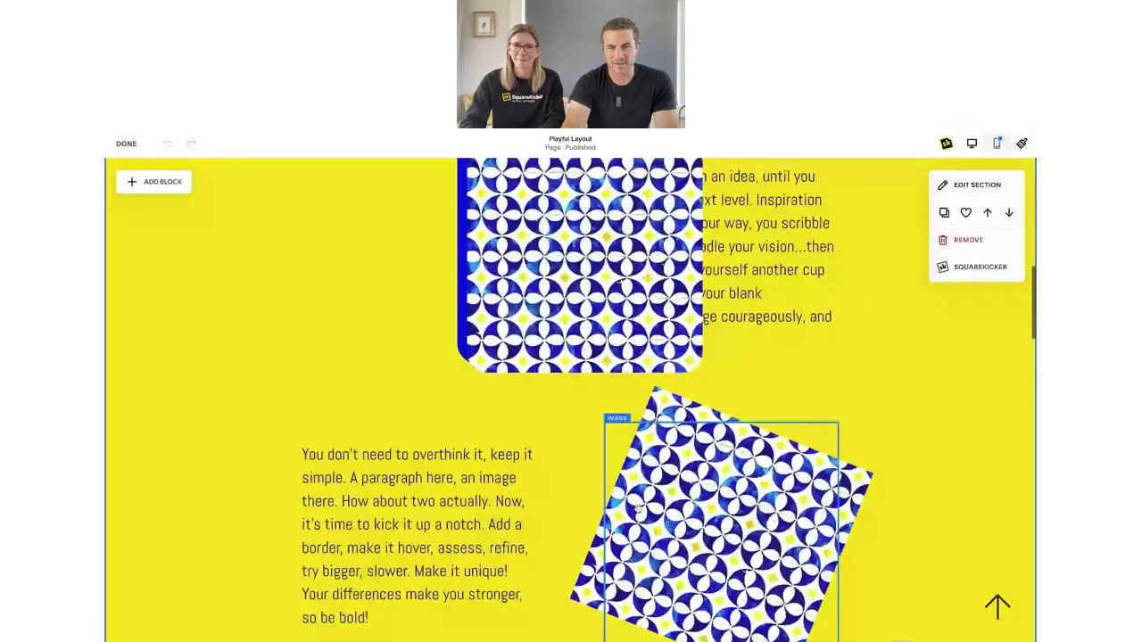
{"action": "left_click", "coordinate": [639, 507]}
{"action": "left_click", "coordinate": [712, 374]}
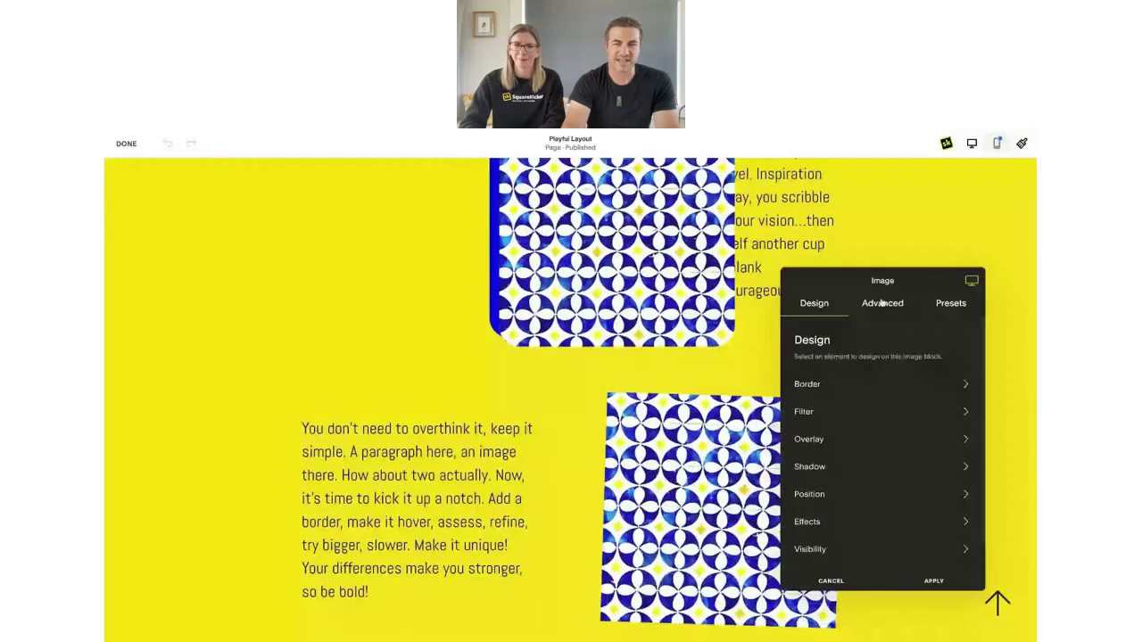
{"action": "left_click", "coordinate": [882, 303]}
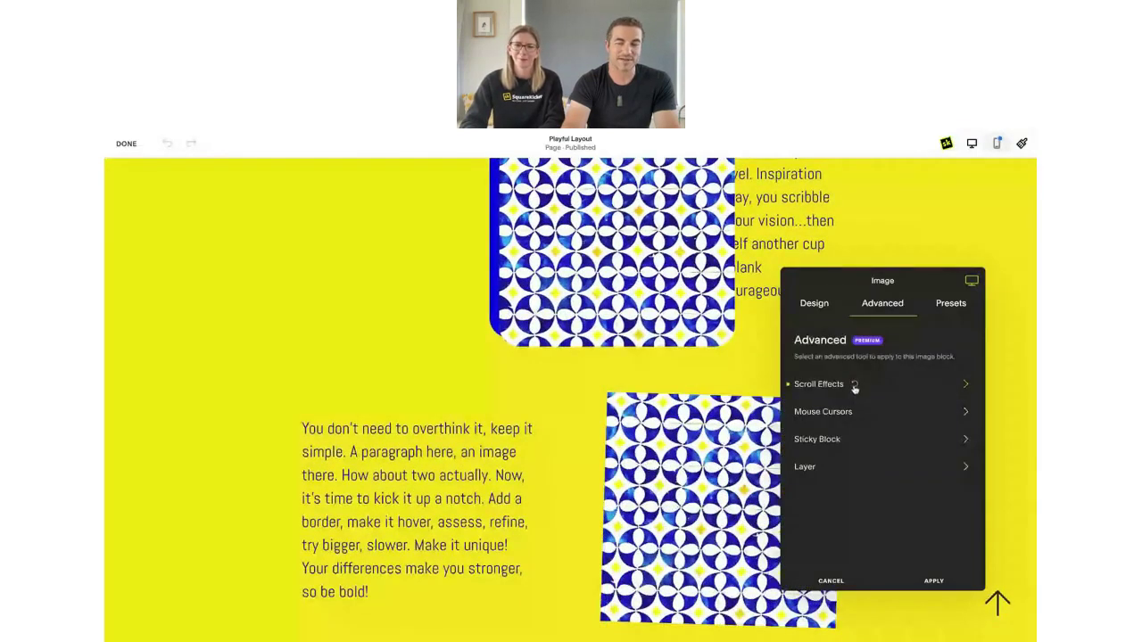
{"action": "left_click", "coordinate": [814, 304]}
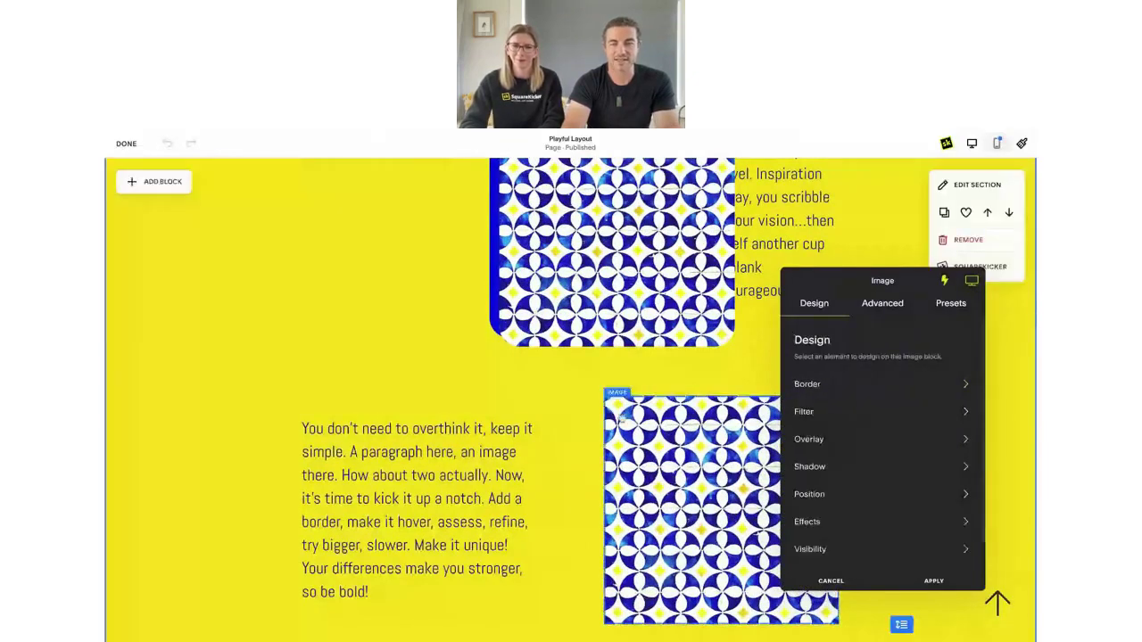
{"action": "scroll", "coordinate": [1015, 612], "scroll_direction": "up", "scroll_amount": 2}
{"action": "left_click", "coordinate": [830, 581]}
Apply the play style preset to the lower patterned image.
{"action": "scroll", "coordinate": [453, 531], "scroll_direction": "down", "scroll_amount": 2}
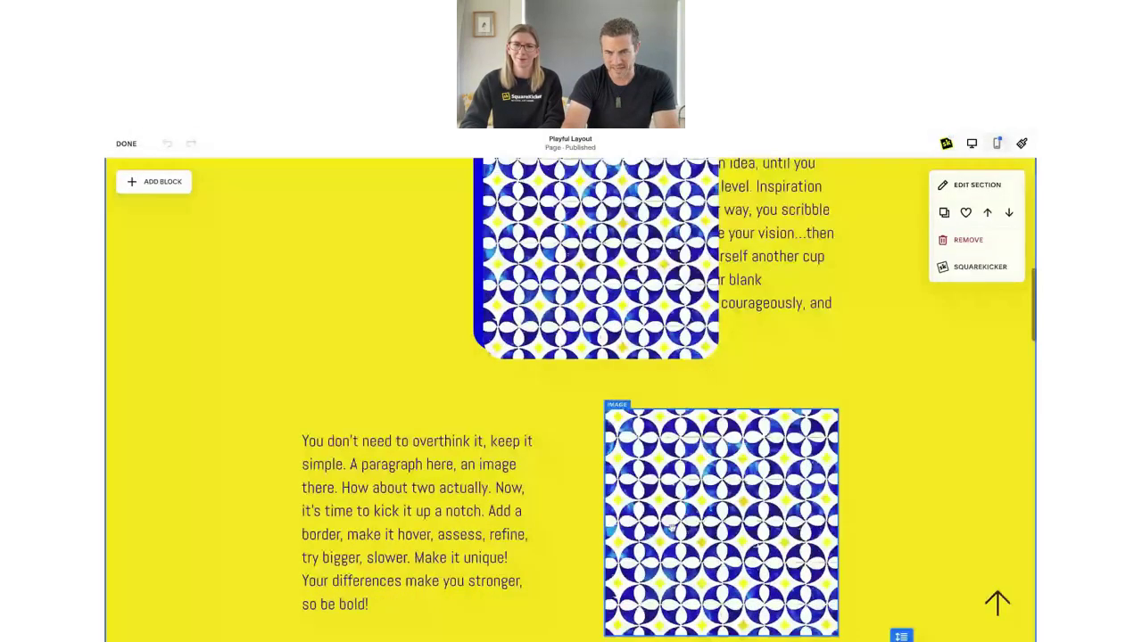
{"action": "left_click", "coordinate": [714, 416]}
{"action": "left_click", "coordinate": [712, 386]}
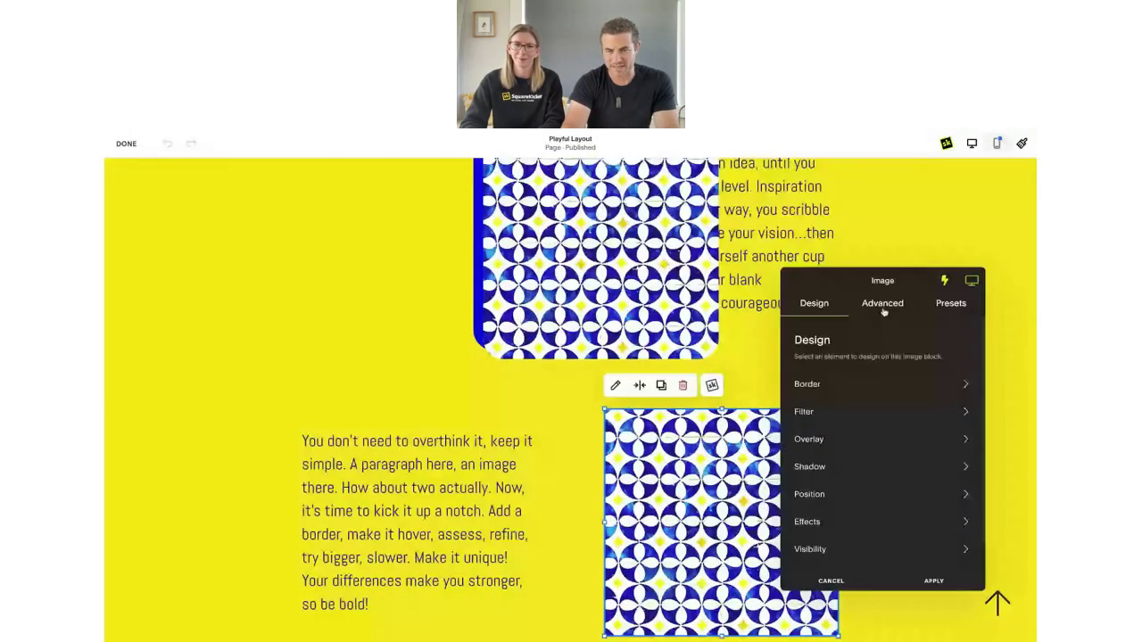
{"action": "left_click", "coordinate": [951, 304]}
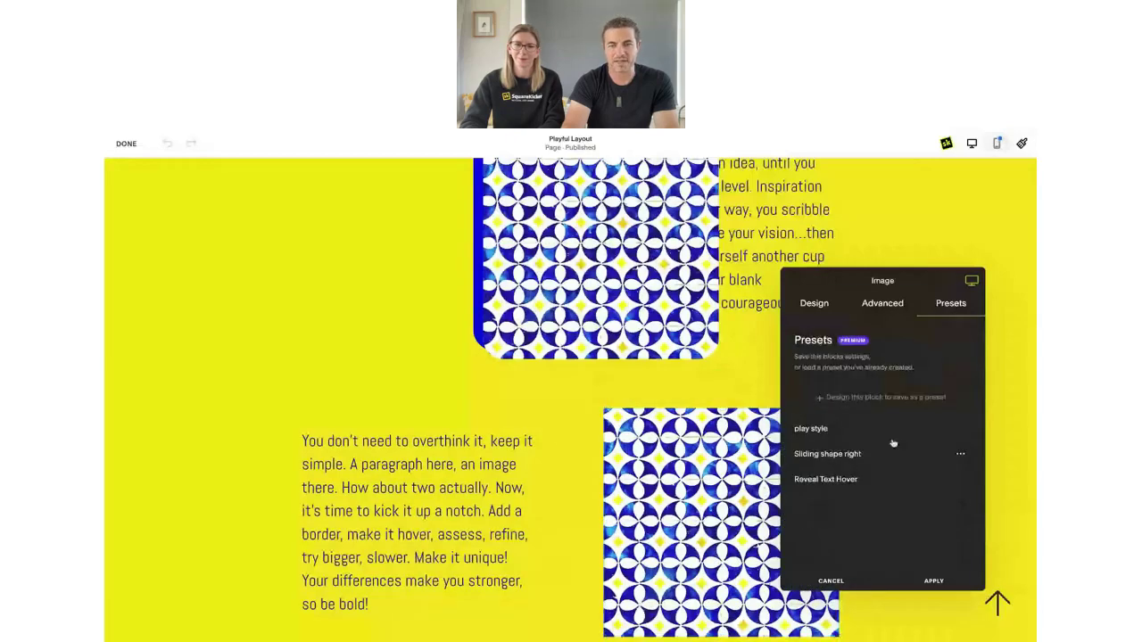
{"action": "left_click", "coordinate": [934, 581]}
{"action": "scroll", "coordinate": [551, 515], "scroll_direction": "up", "scroll_amount": 3}
{"action": "scroll", "coordinate": [550, 515], "scroll_direction": "down", "scroll_amount": 4}
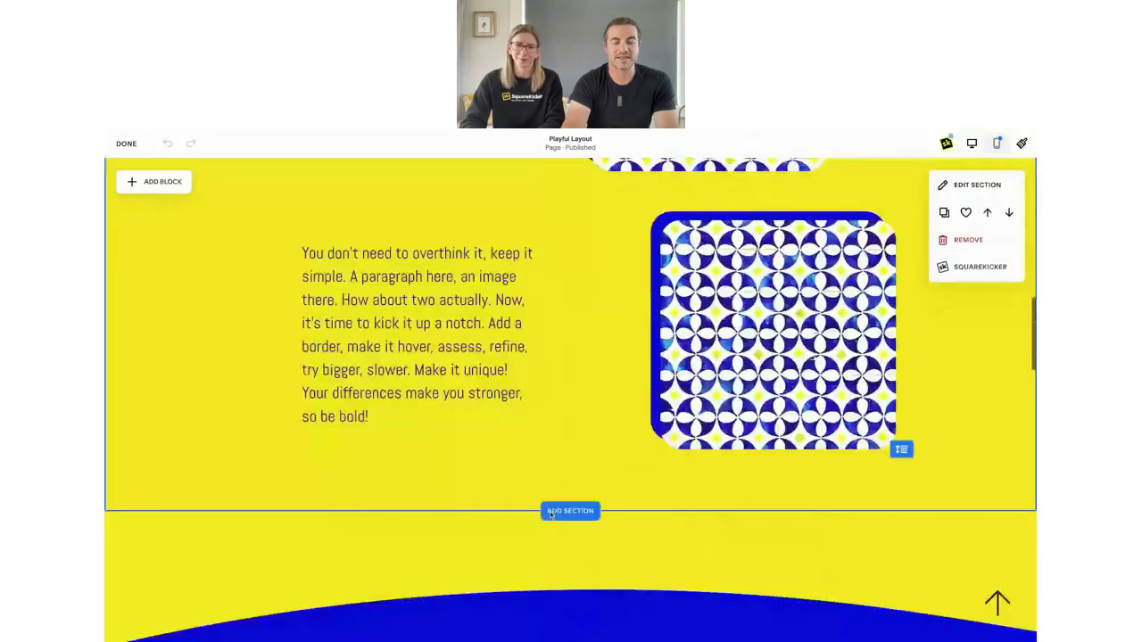
{"action": "scroll", "coordinate": [550, 515], "scroll_direction": "up", "scroll_amount": 6}
{"action": "scroll", "coordinate": [551, 515], "scroll_direction": "down", "scroll_amount": 4}
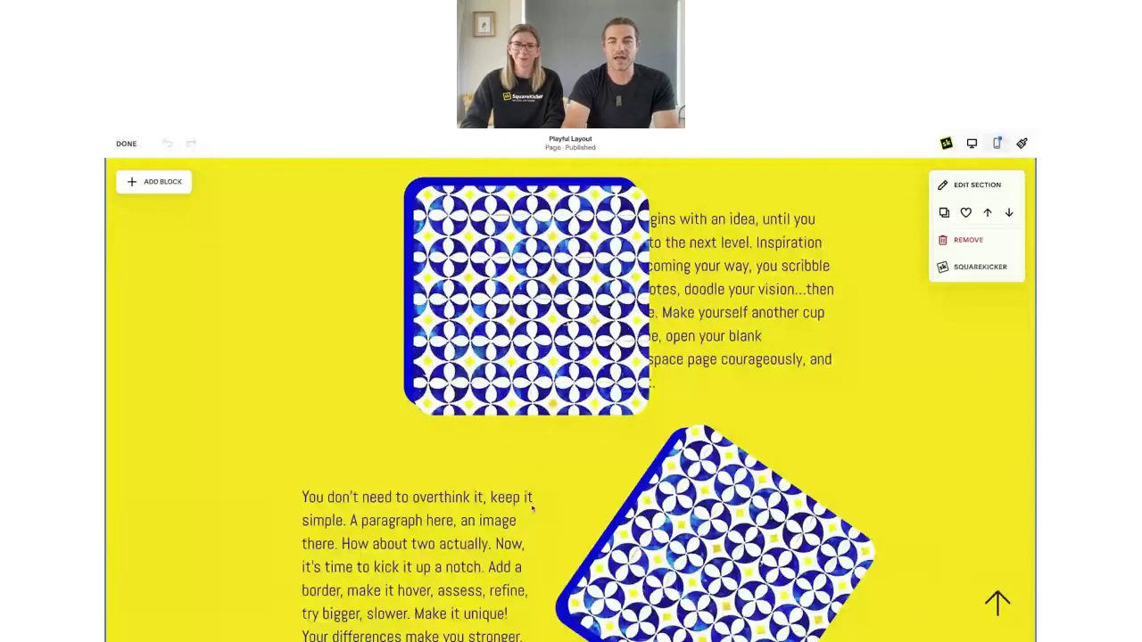
On the top image, choose Edit for the play style preset and show its Shadow settings.
{"action": "left_click", "coordinate": [565, 309]}
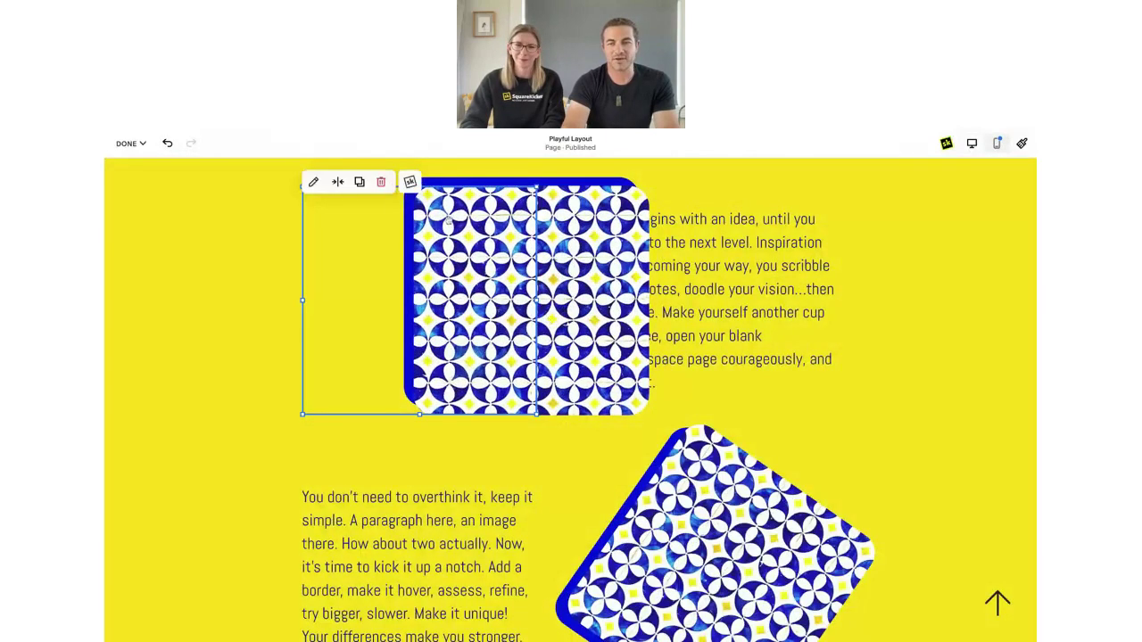
{"action": "left_click", "coordinate": [409, 182]}
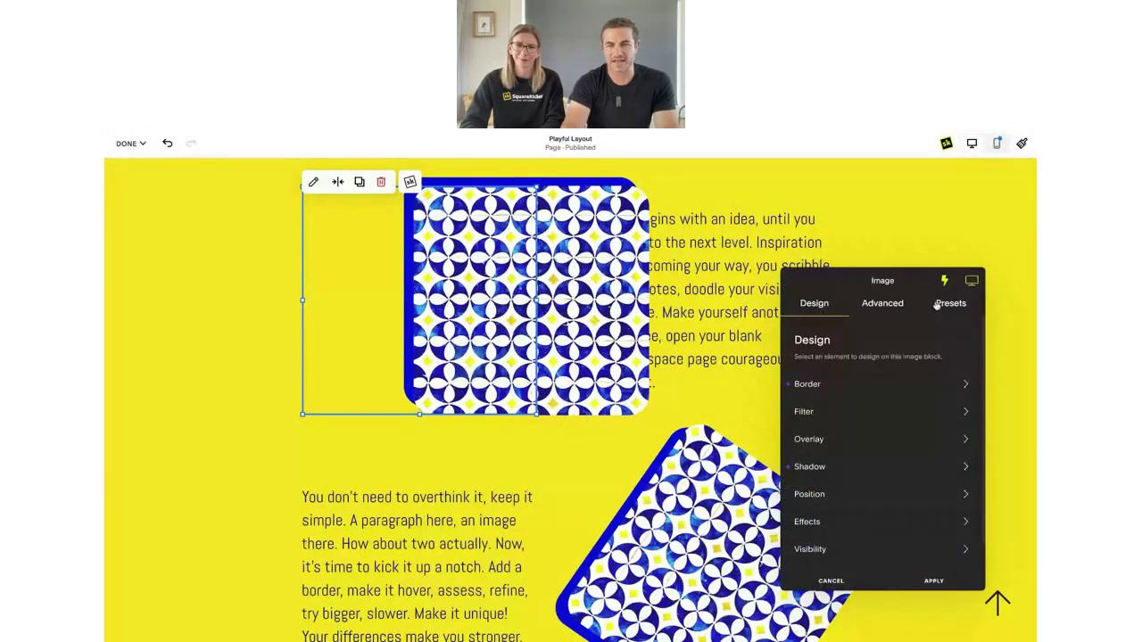
{"action": "left_click", "coordinate": [943, 304]}
{"action": "left_click", "coordinate": [961, 430]}
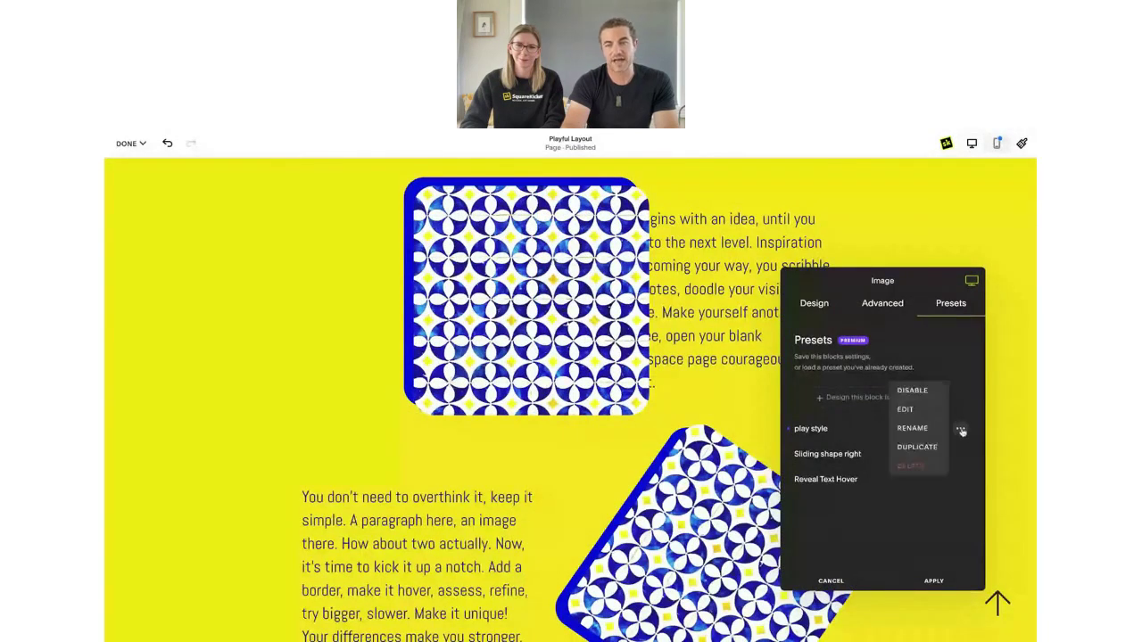
{"action": "left_click", "coordinate": [911, 414]}
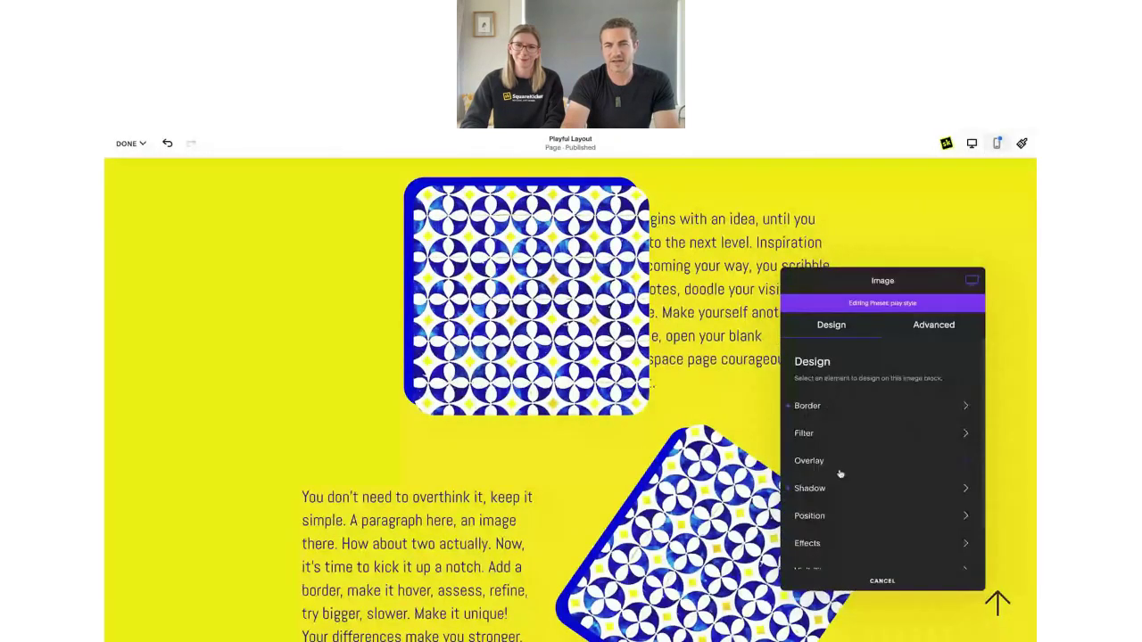
{"action": "left_click", "coordinate": [866, 489]}
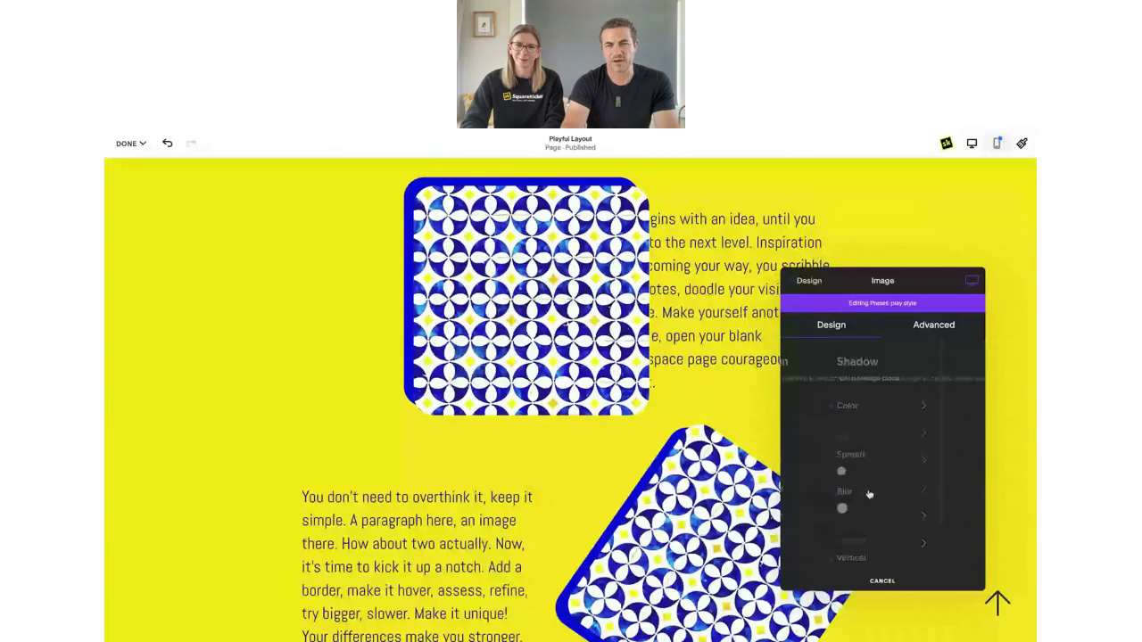
Test teal, dark, yellow and grey shadow swatches, save dark into the preset, and apply.
{"action": "left_click", "coordinate": [959, 403]}
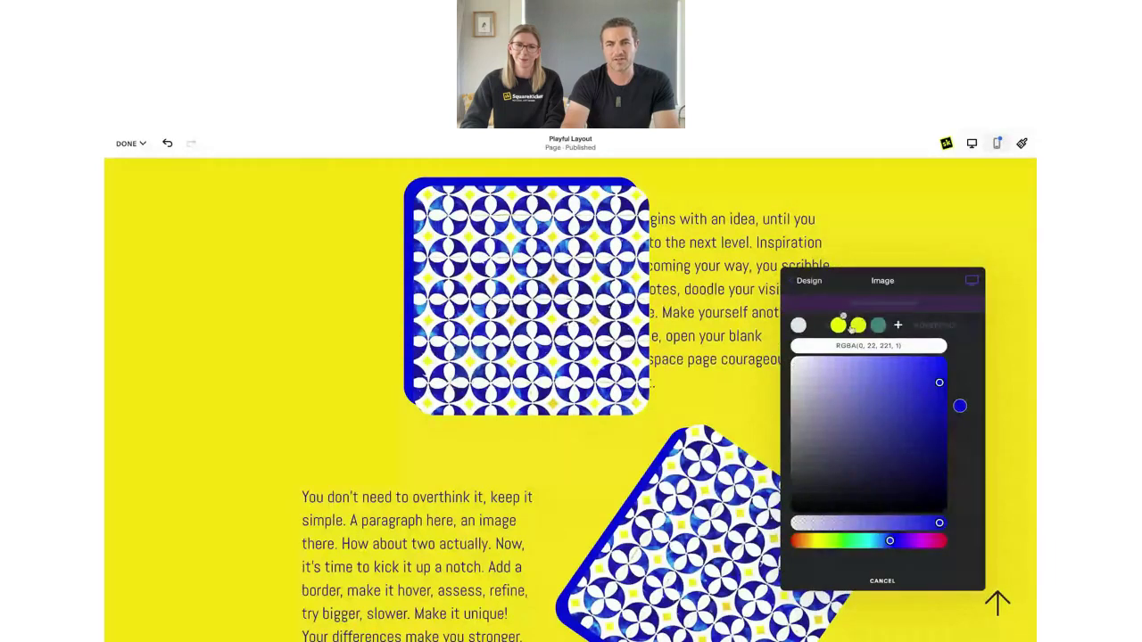
{"action": "left_click", "coordinate": [879, 326]}
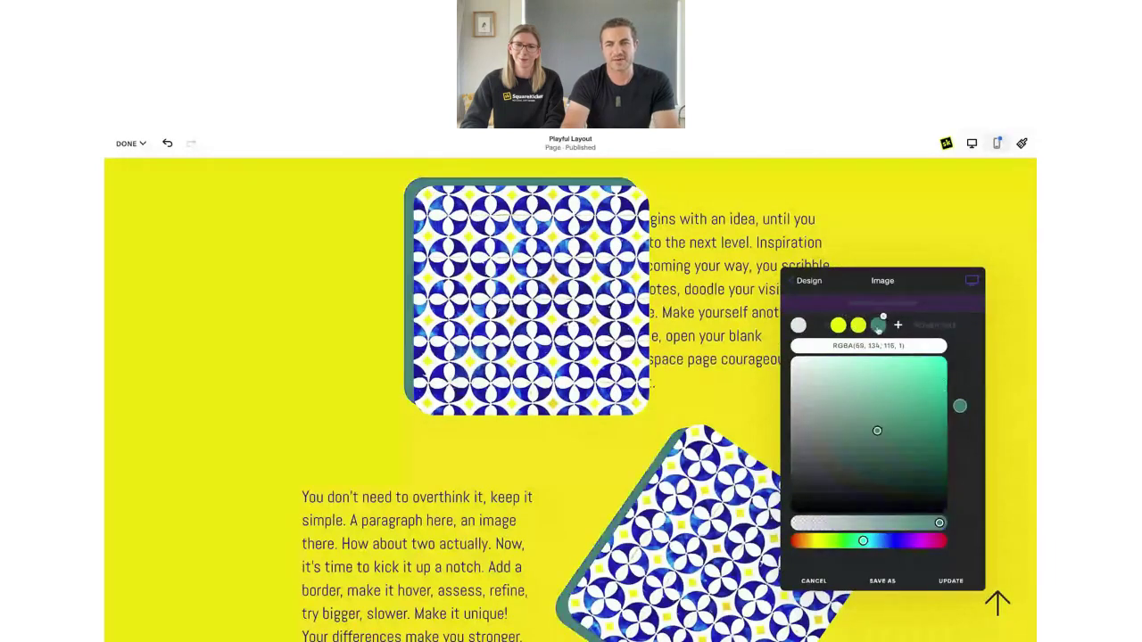
{"action": "left_click", "coordinate": [822, 326]}
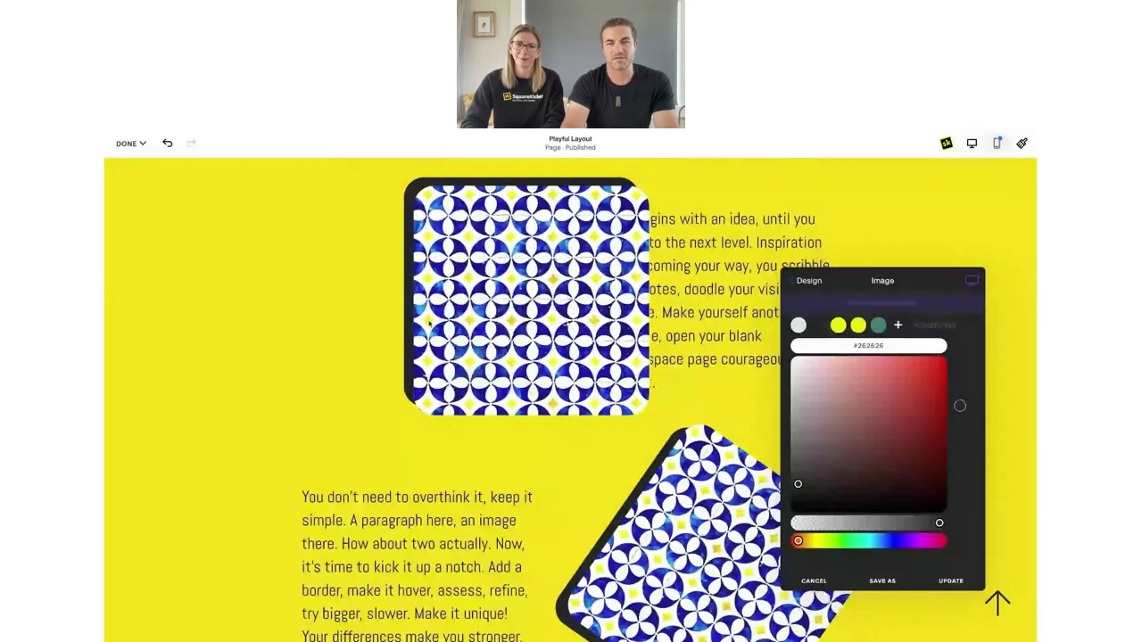
{"action": "left_click", "coordinate": [839, 325]}
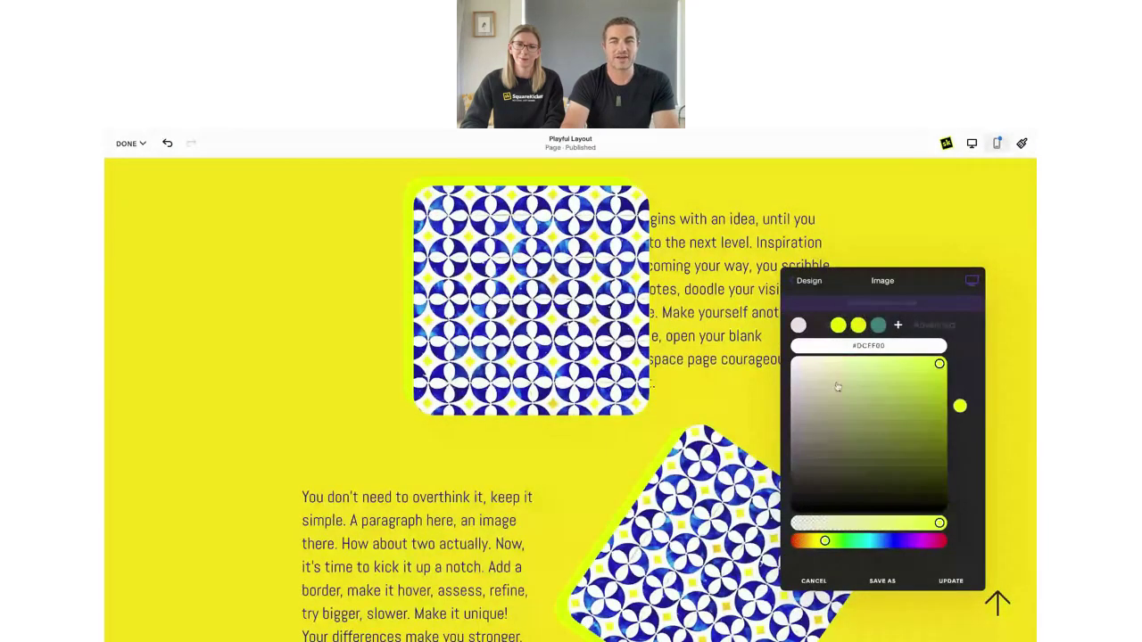
{"action": "left_click", "coordinate": [879, 326]}
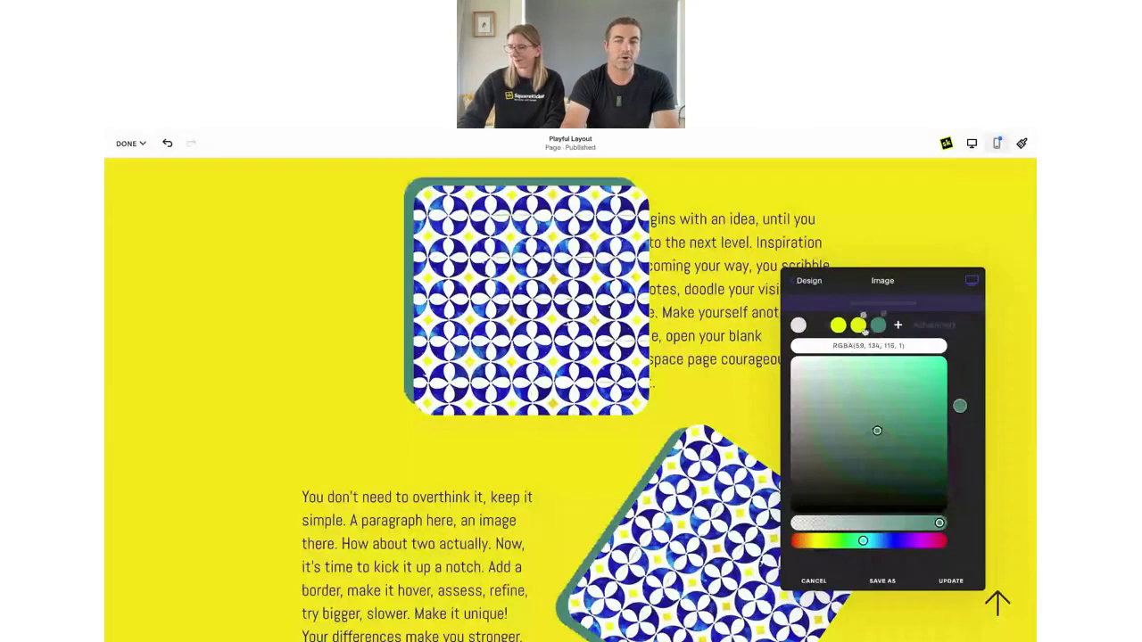
{"action": "left_click", "coordinate": [839, 326]}
{"action": "left_click", "coordinate": [798, 325]}
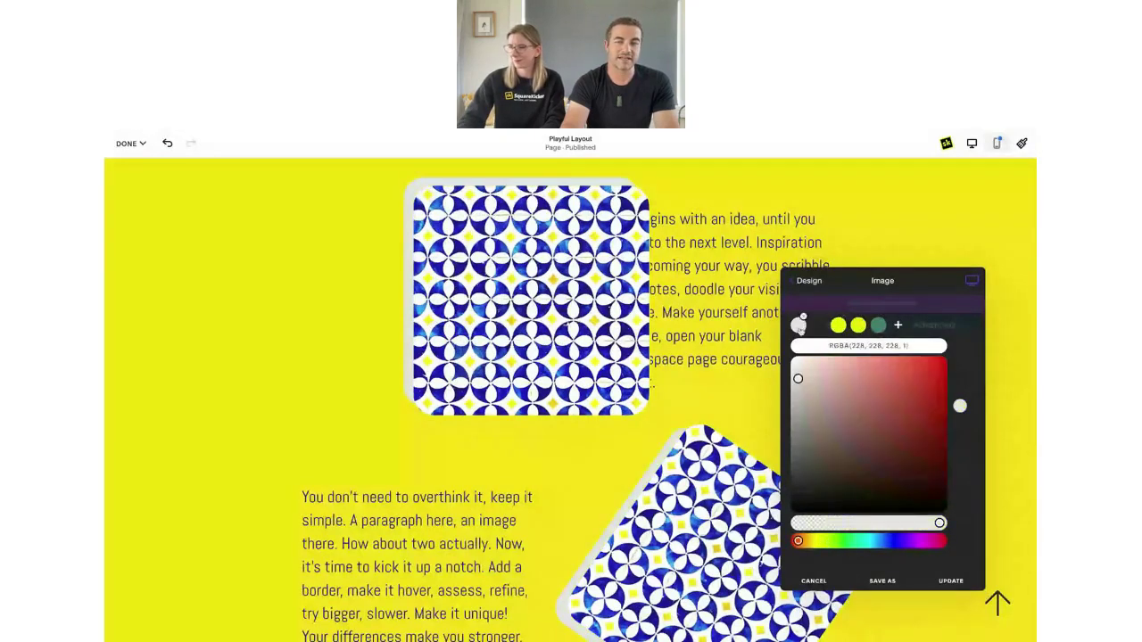
{"action": "left_click", "coordinate": [821, 324]}
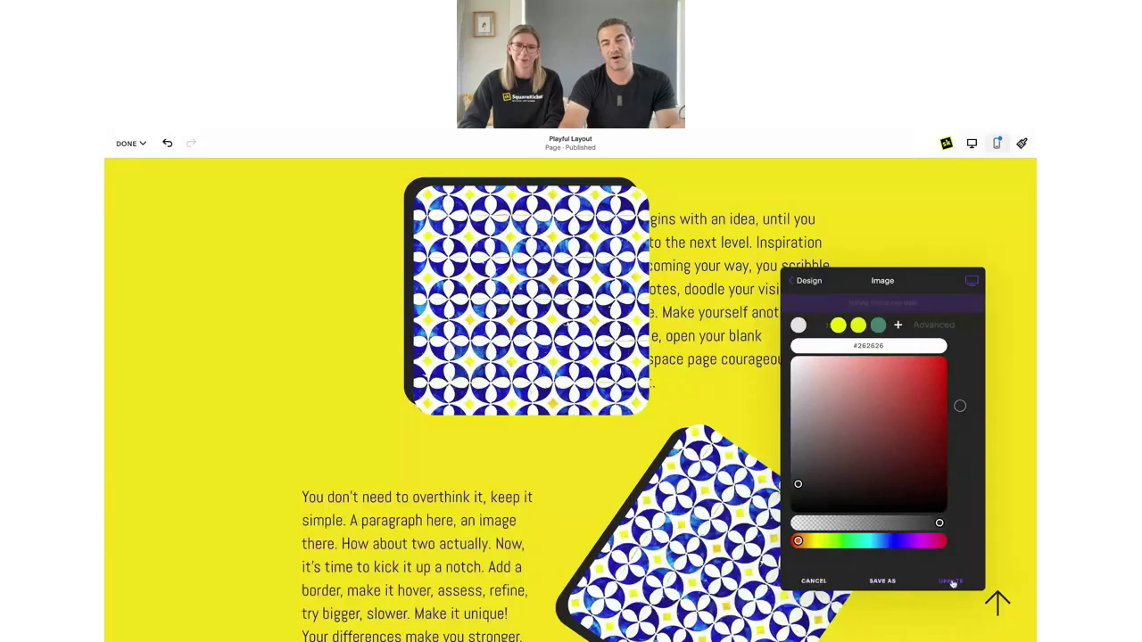
{"action": "left_click", "coordinate": [888, 582]}
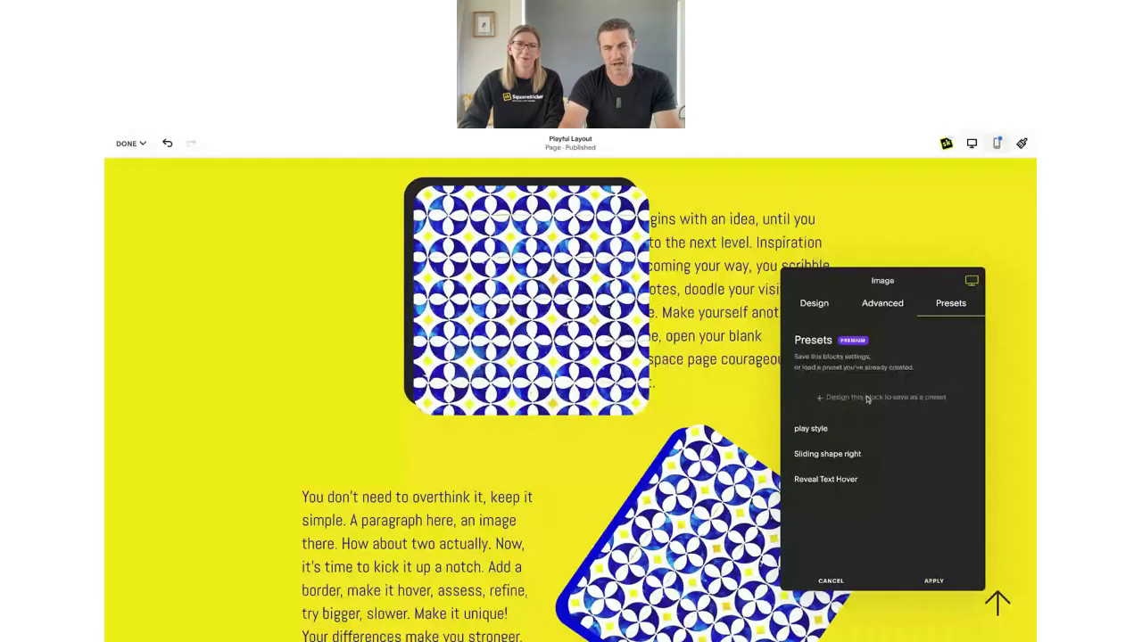
{"action": "left_click", "coordinate": [935, 581]}
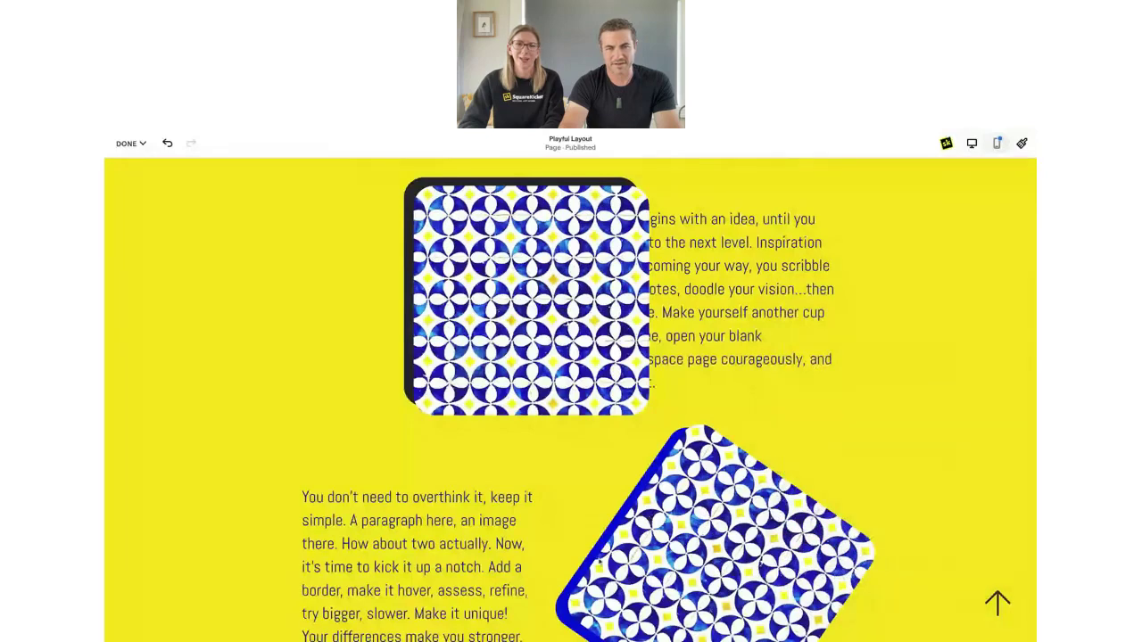
Reselect the top image and reopen the play style preset for editing.
{"action": "left_click", "coordinate": [457, 391]}
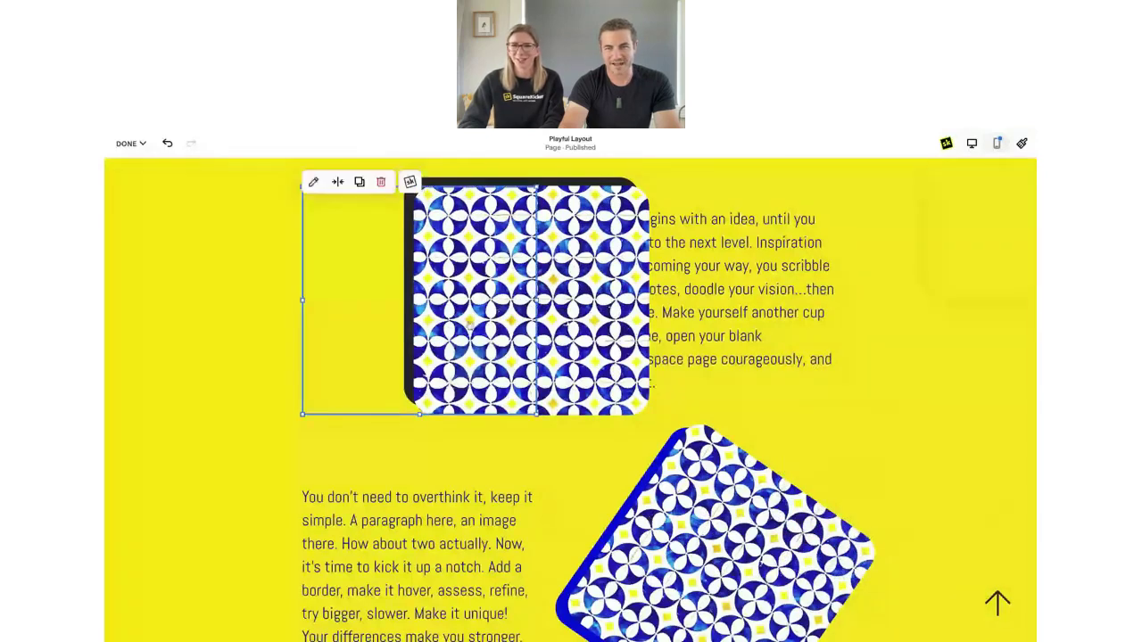
{"action": "scroll", "coordinate": [458, 391], "scroll_direction": "up", "scroll_amount": 3}
{"action": "scroll", "coordinate": [457, 393], "scroll_direction": "down", "scroll_amount": 2}
{"action": "left_click", "coordinate": [410, 230]}
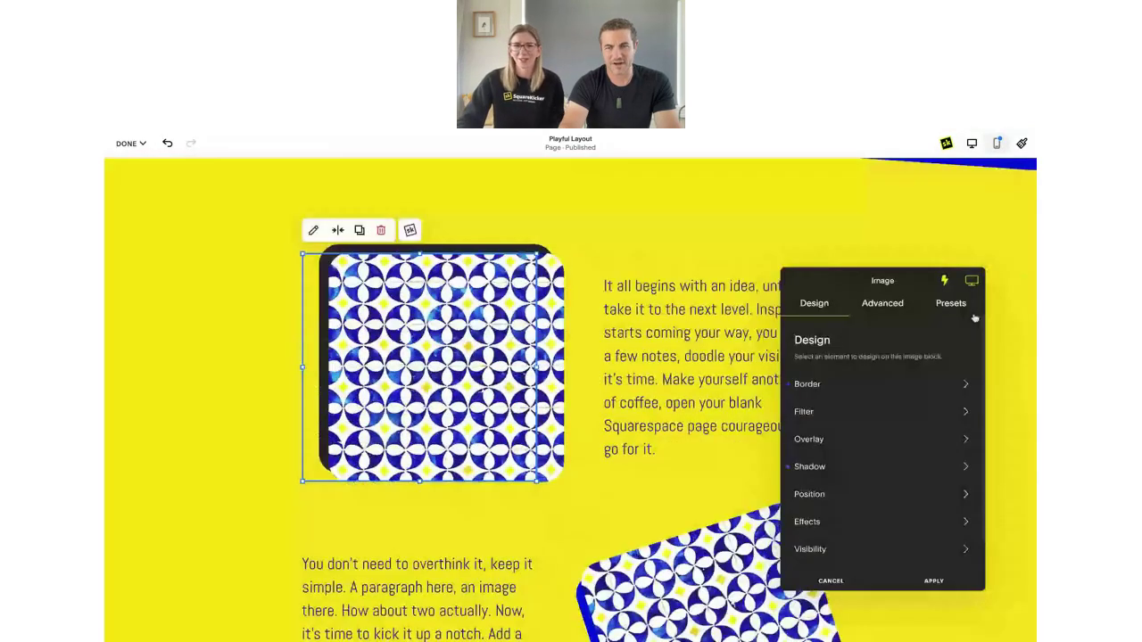
{"action": "left_click", "coordinate": [971, 307]}
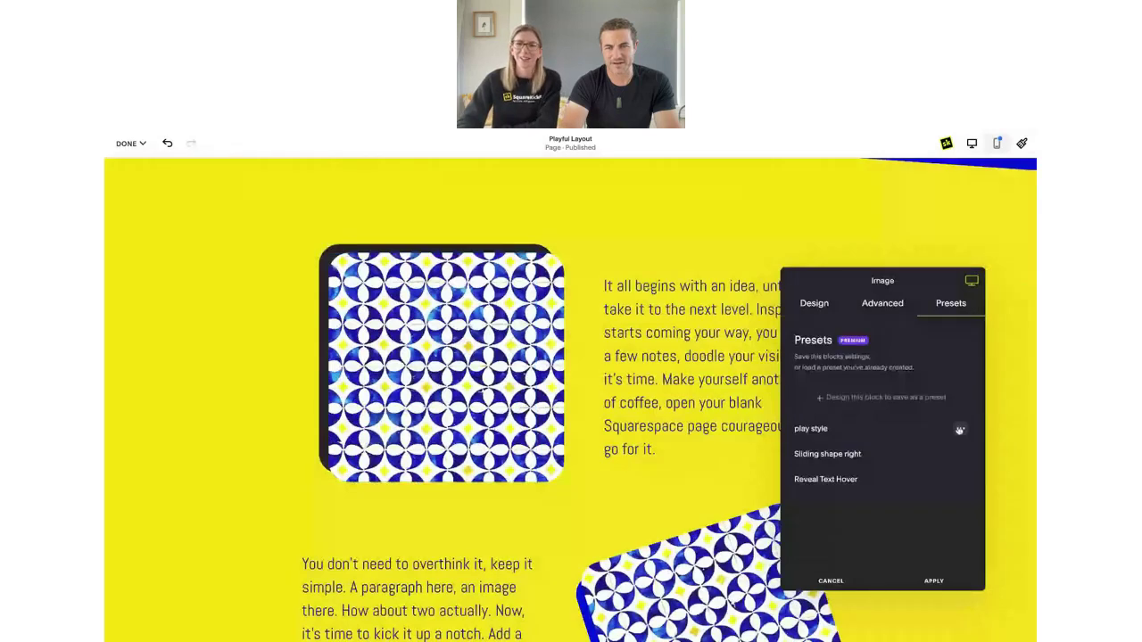
{"action": "left_click", "coordinate": [847, 433]}
{"action": "left_click", "coordinate": [960, 429]}
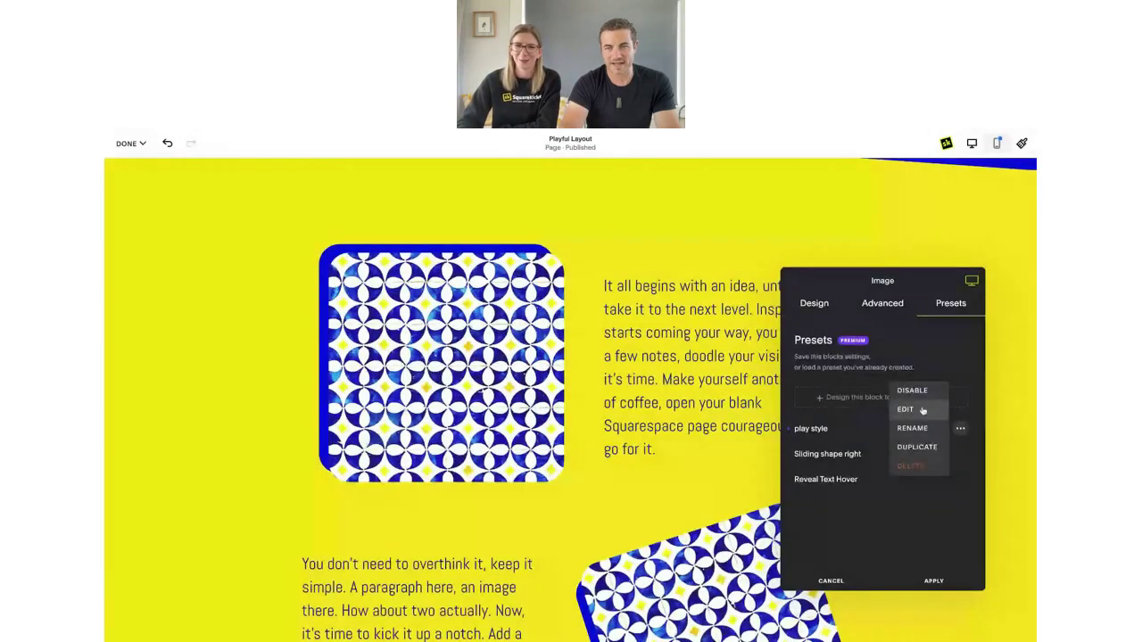
{"action": "left_click", "coordinate": [923, 409]}
Change the preset's shadow colour to teal, update the preset, and apply it.
{"action": "left_click", "coordinate": [868, 410]}
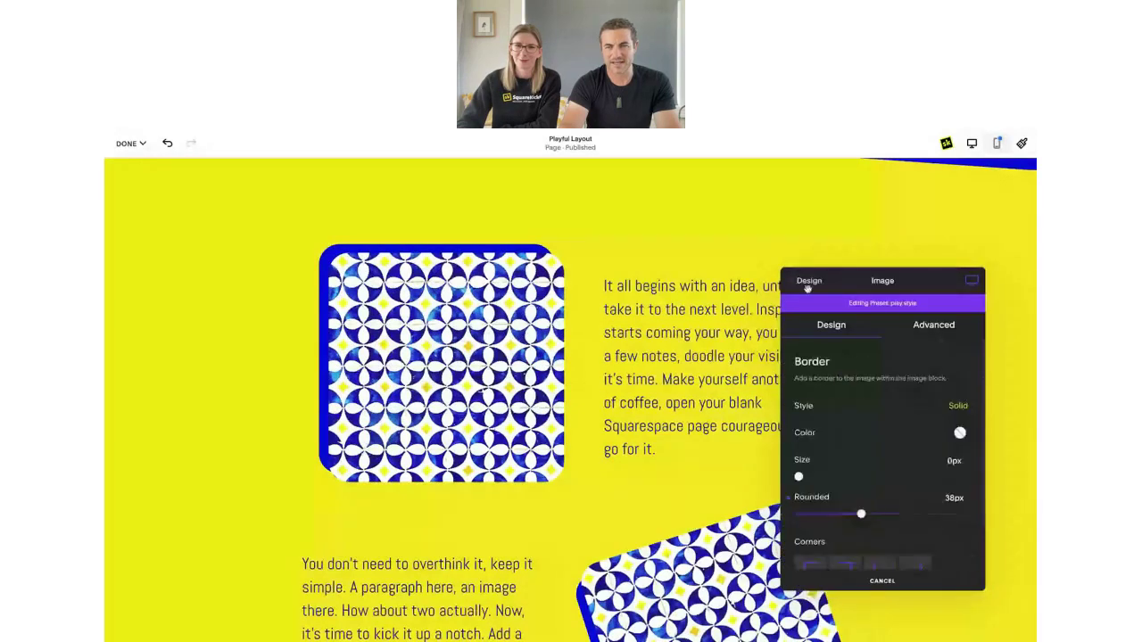
{"action": "left_click", "coordinate": [810, 289]}
{"action": "left_click", "coordinate": [877, 486]}
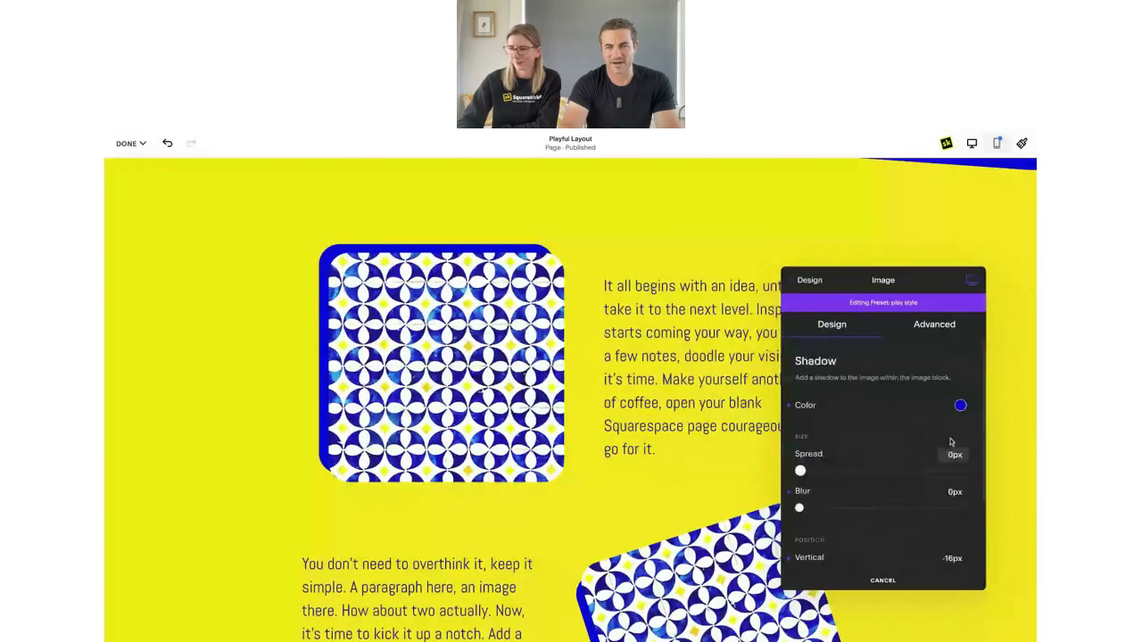
{"action": "left_click", "coordinate": [960, 406]}
{"action": "left_click", "coordinate": [882, 324]}
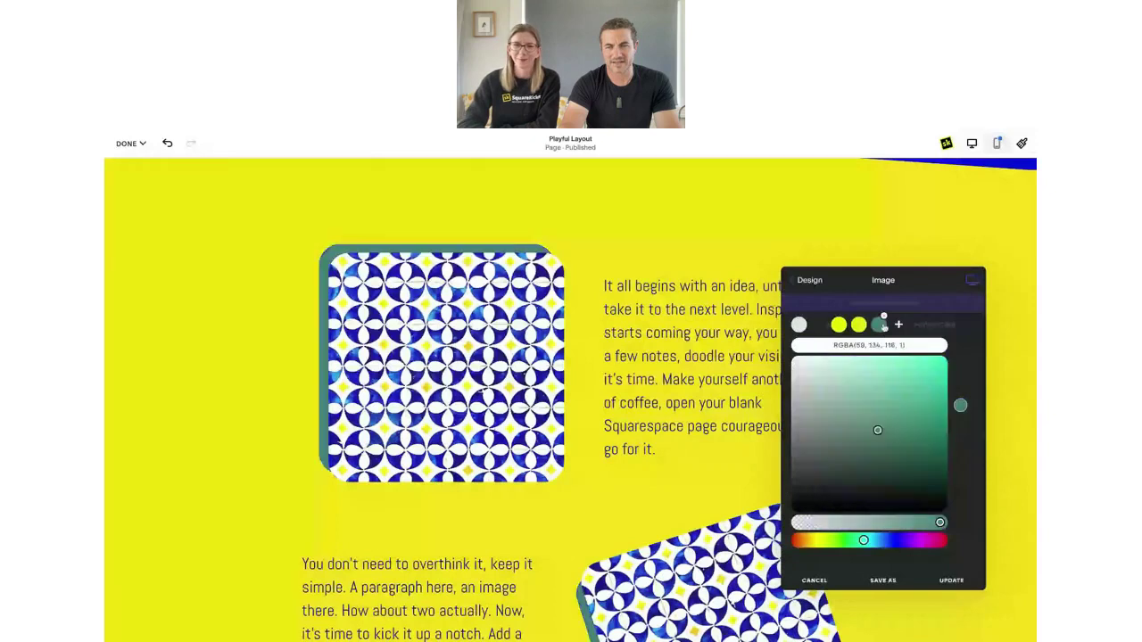
{"action": "left_click", "coordinate": [891, 584]}
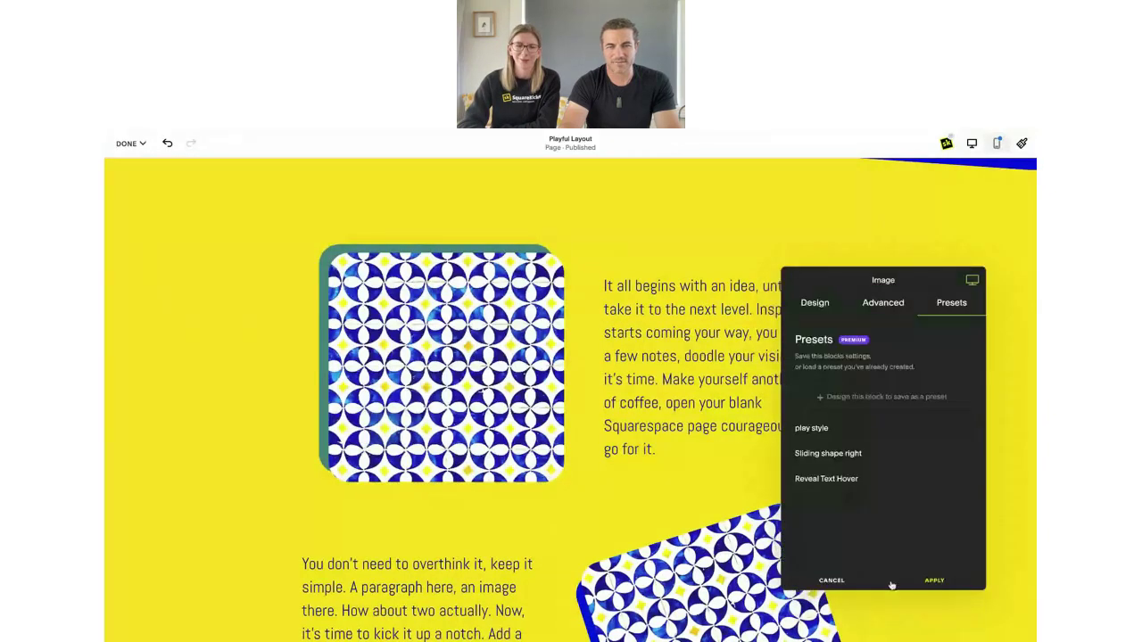
{"action": "left_click", "coordinate": [935, 581]}
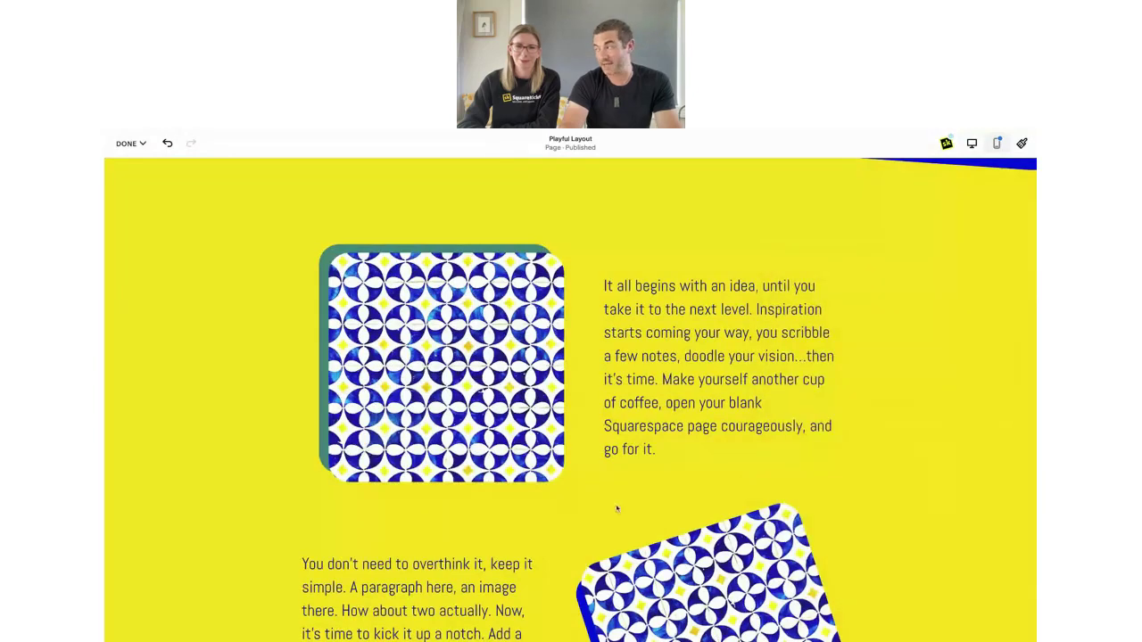
{"action": "scroll", "coordinate": [402, 482], "scroll_direction": "up", "scroll_amount": 1}
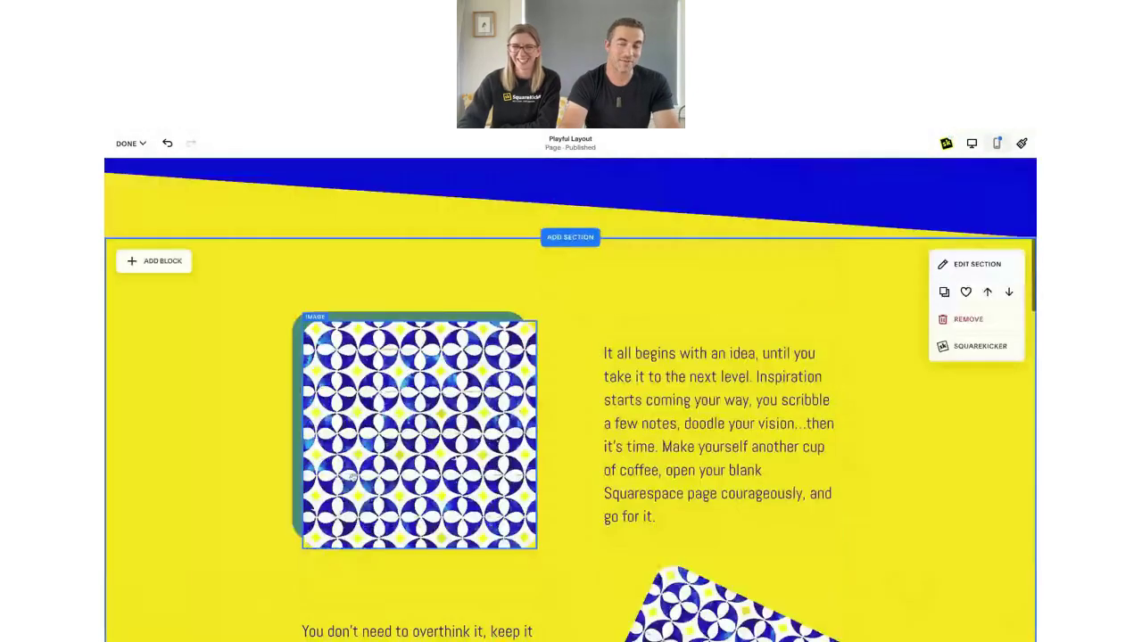
{"action": "scroll", "coordinate": [355, 478], "scroll_direction": "down", "scroll_amount": 2}
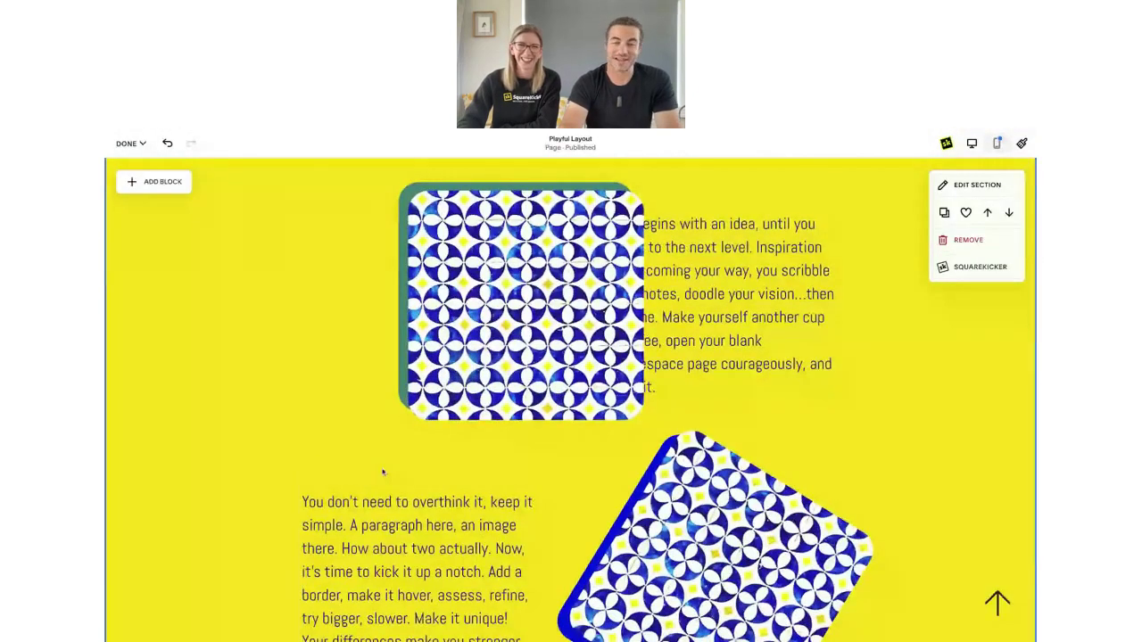
{"action": "scroll", "coordinate": [383, 472], "scroll_direction": "up", "scroll_amount": 1}
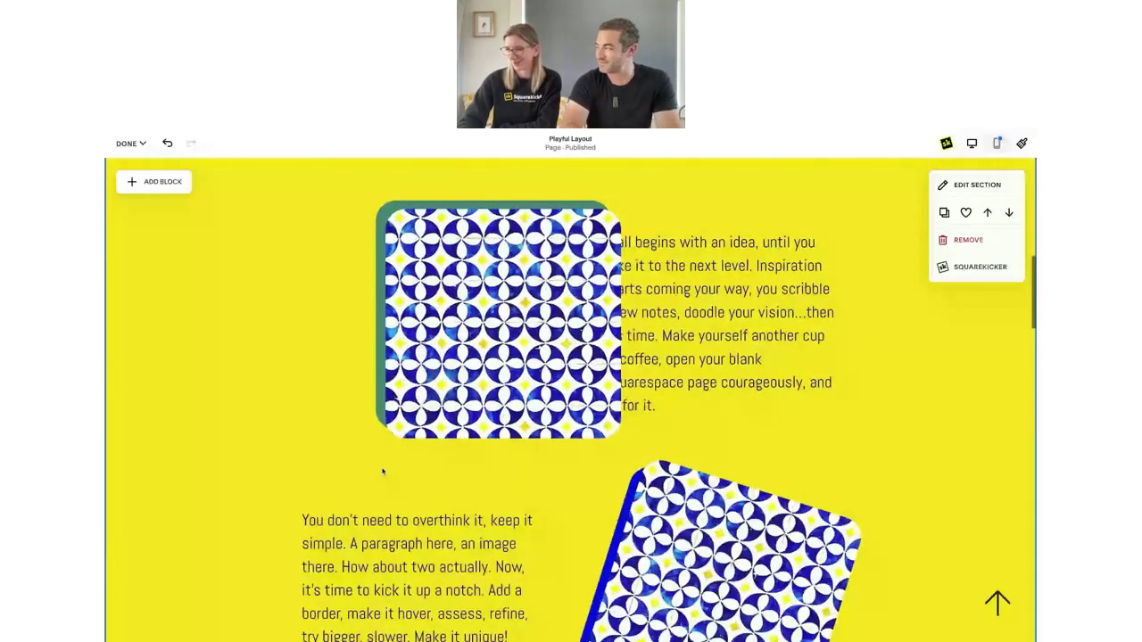
{"action": "scroll", "coordinate": [383, 472], "scroll_direction": "up", "scroll_amount": 2}
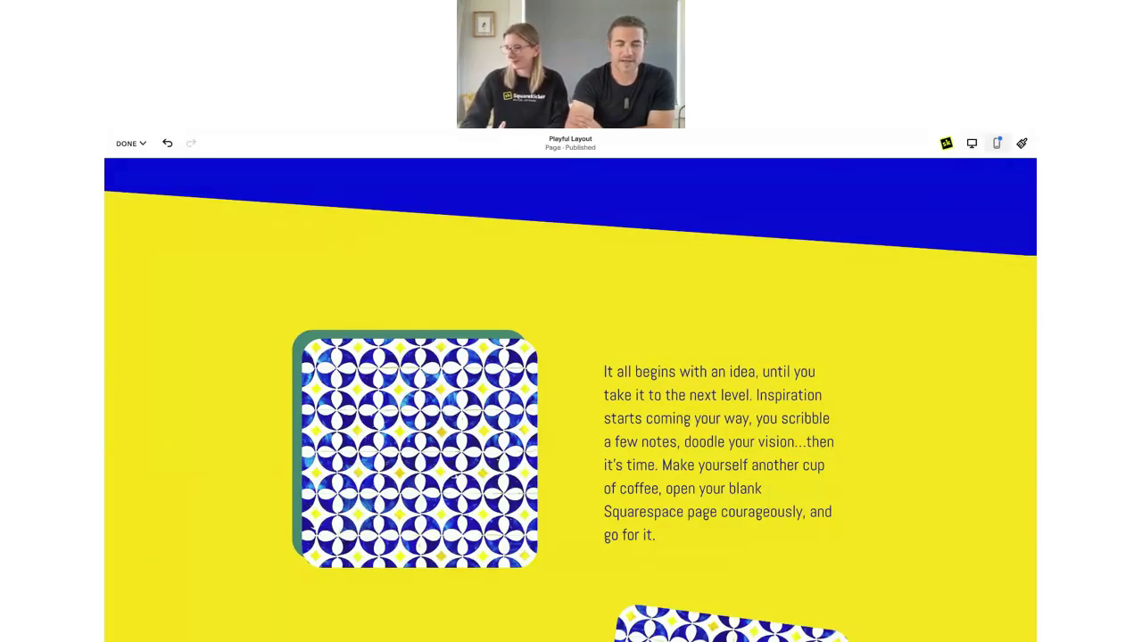
Save the Playful Layout edits via DONE > Save, then open Cursor (Tutorial) under Not Linked.
{"action": "left_click", "coordinate": [130, 143]}
{"action": "left_click", "coordinate": [126, 171]}
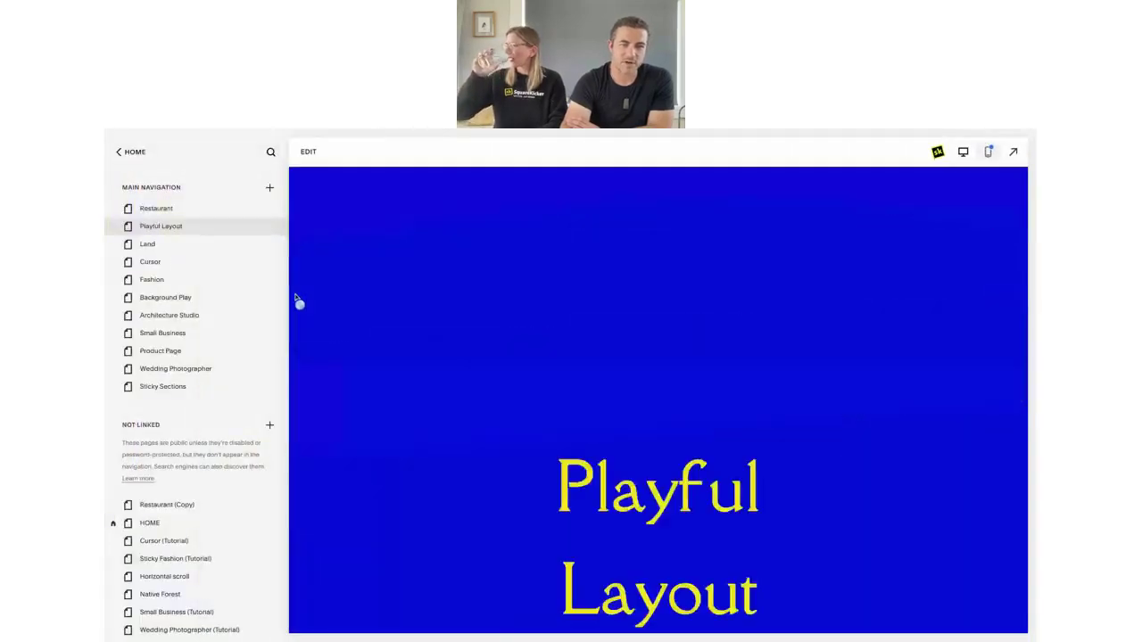
{"action": "scroll", "coordinate": [156, 484], "scroll_direction": "down", "scroll_amount": 3}
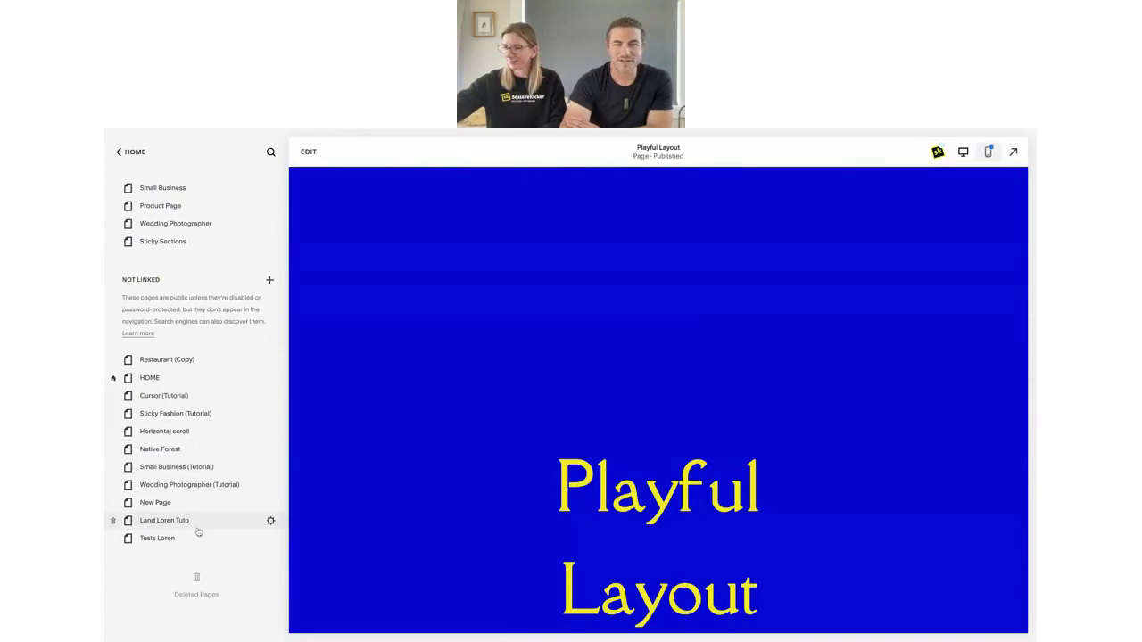
{"action": "left_click", "coordinate": [178, 395]}
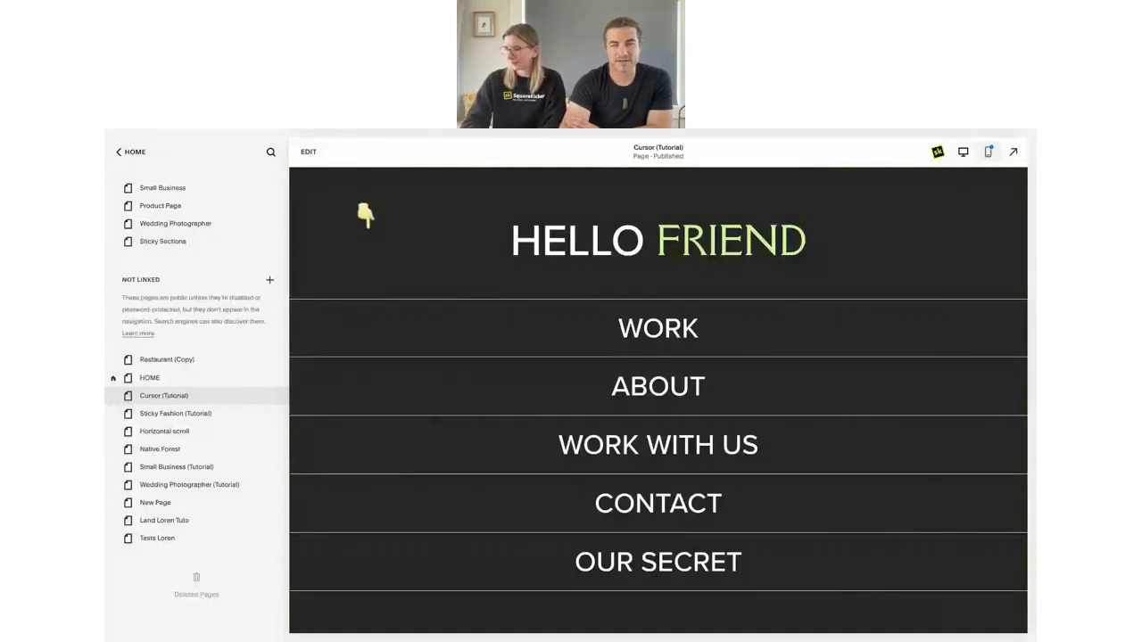
Check the site-wide SquareKicker advanced settings, close them unchanged, and start editing the page.
{"action": "left_click", "coordinate": [938, 152]}
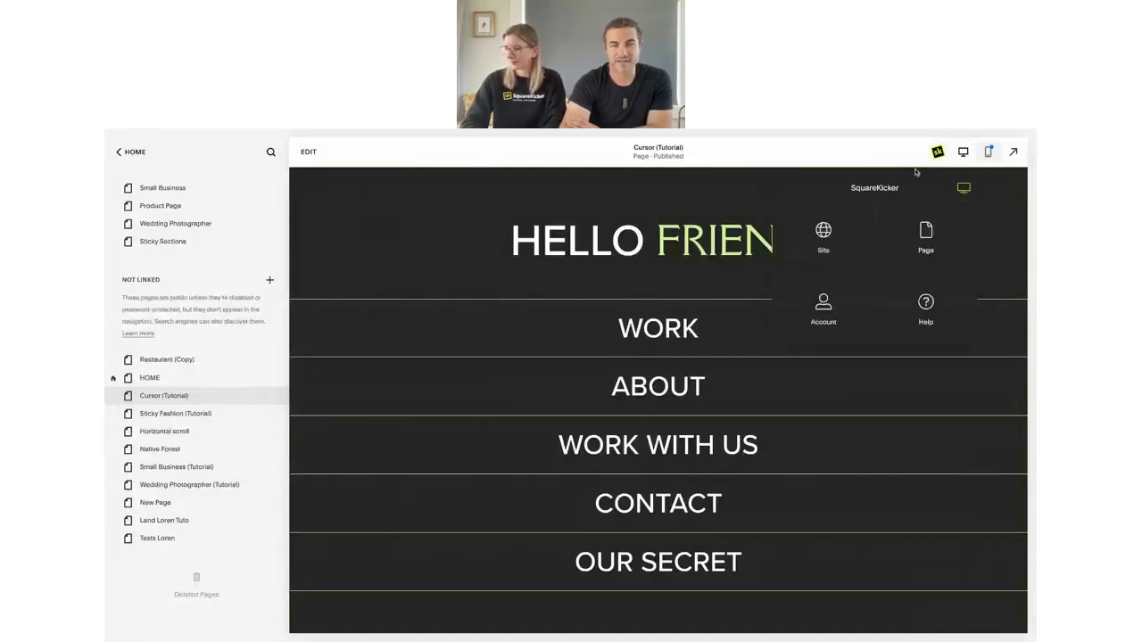
{"action": "left_click", "coordinate": [826, 232]}
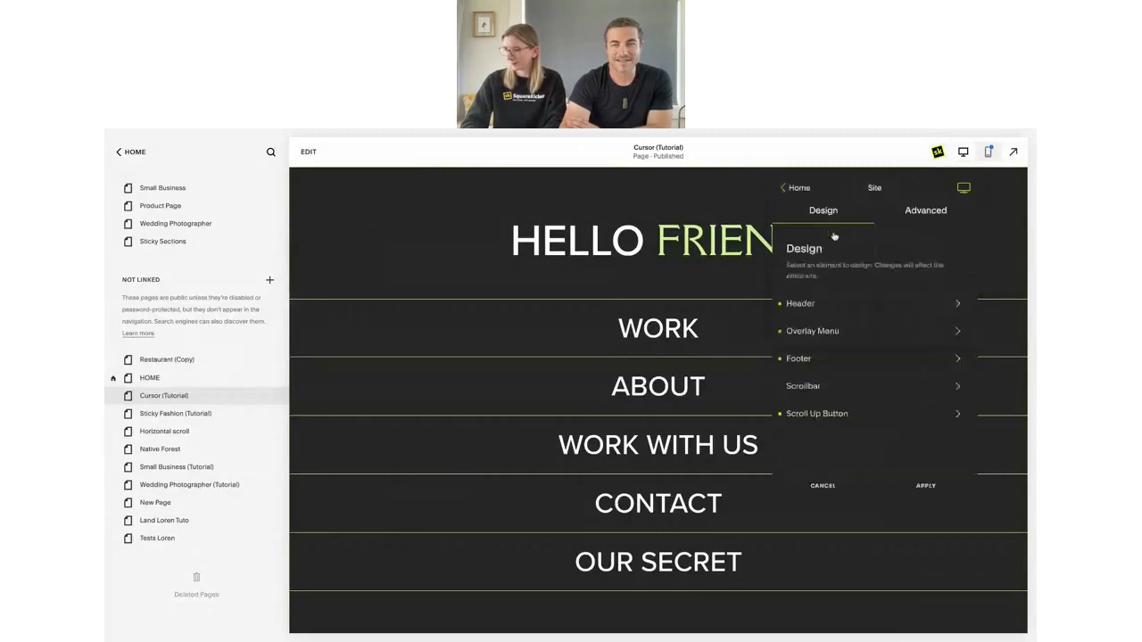
{"action": "left_click", "coordinate": [941, 208]}
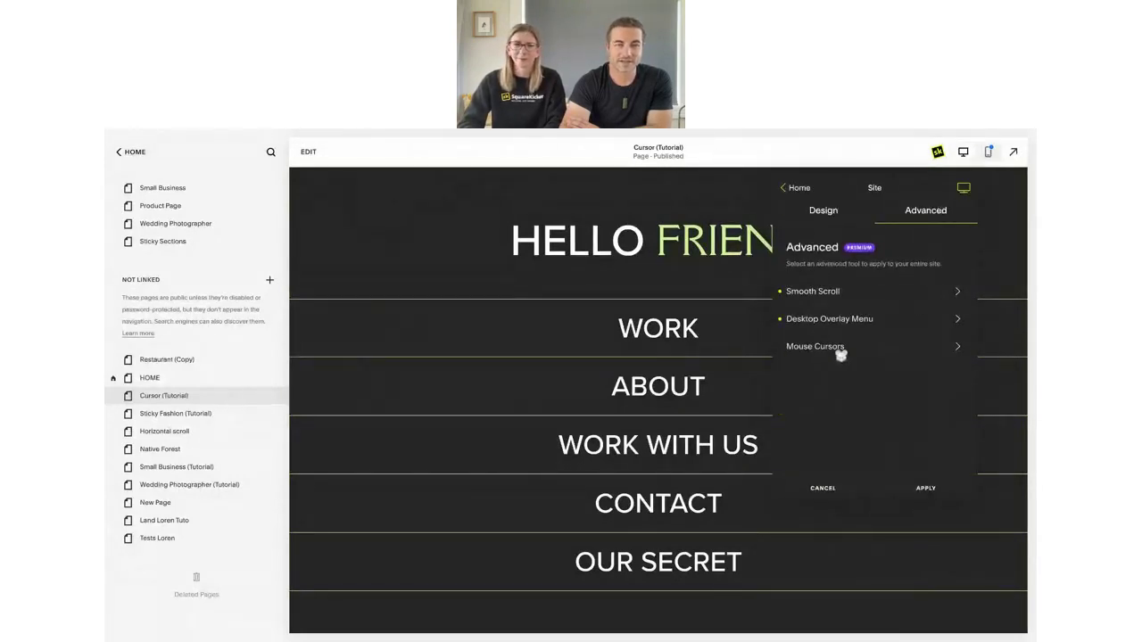
{"action": "left_click", "coordinate": [821, 489]}
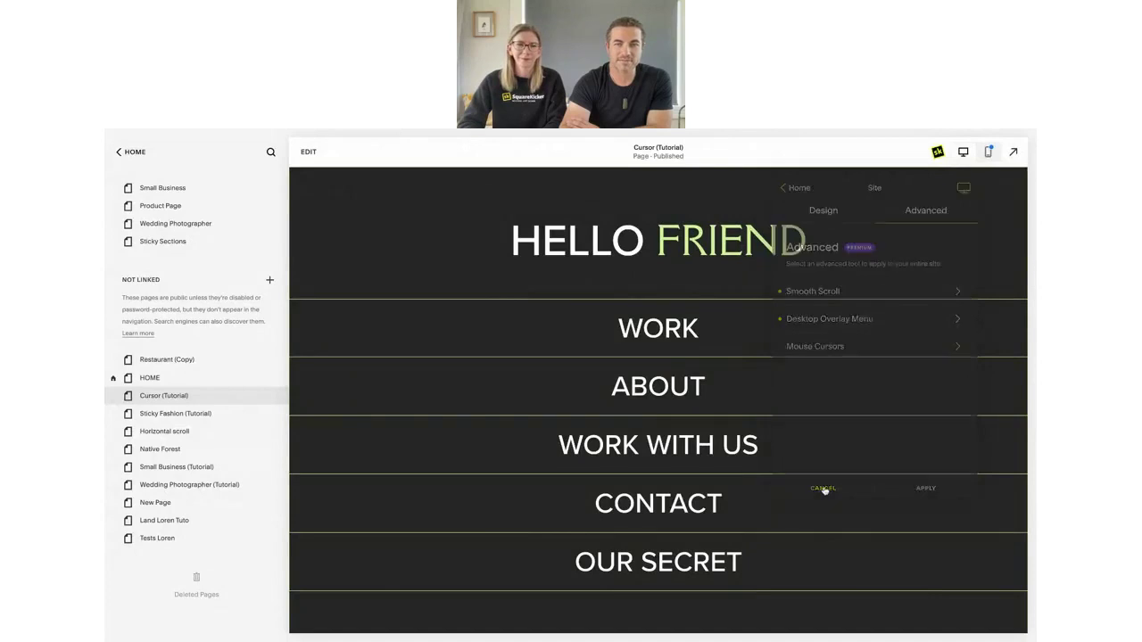
{"action": "left_click", "coordinate": [308, 152]}
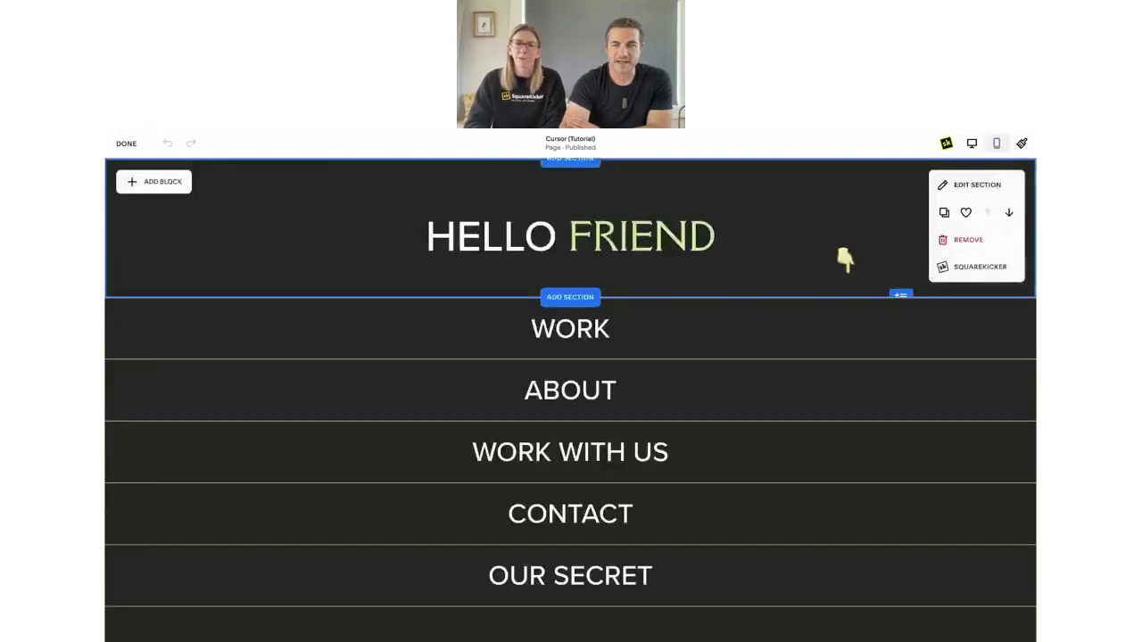
Review the HELLO FRIEND section's Primary and Link cursor settings without changes, then select the text block.
{"action": "left_click", "coordinate": [969, 271]}
{"action": "left_click", "coordinate": [896, 308]}
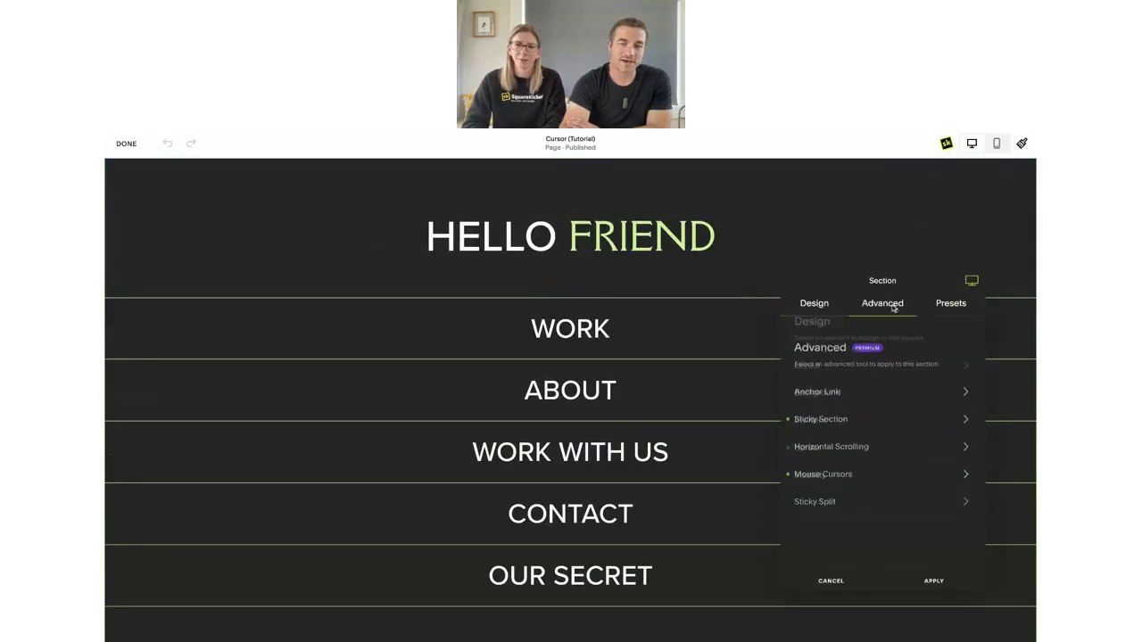
{"action": "left_click", "coordinate": [913, 390]}
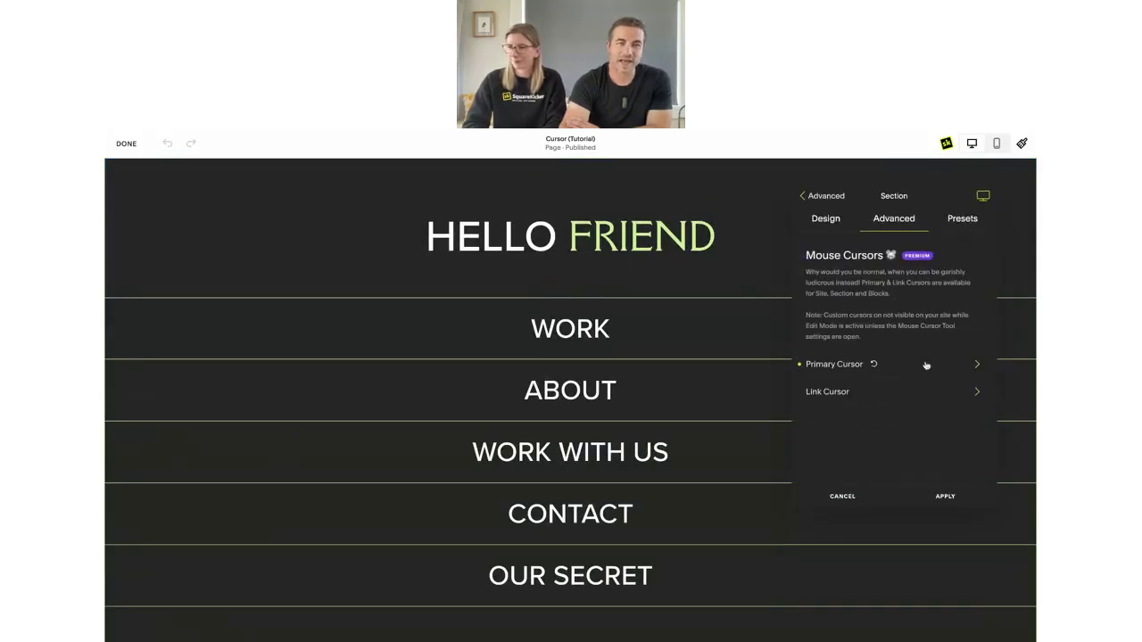
{"action": "left_click", "coordinate": [925, 367]}
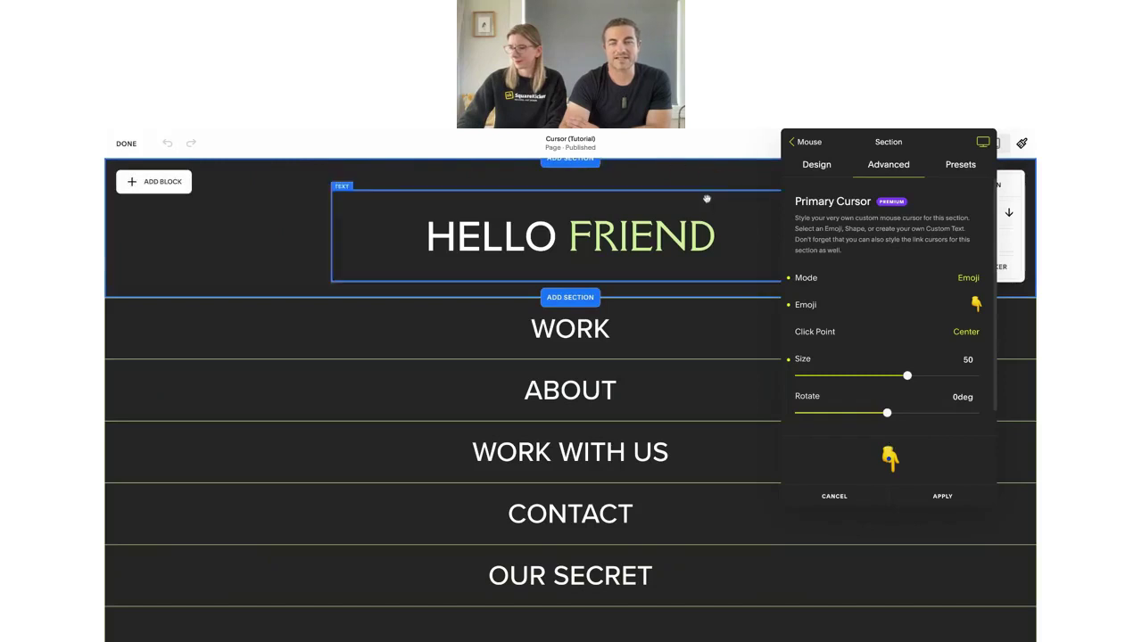
{"action": "left_click", "coordinate": [810, 145]}
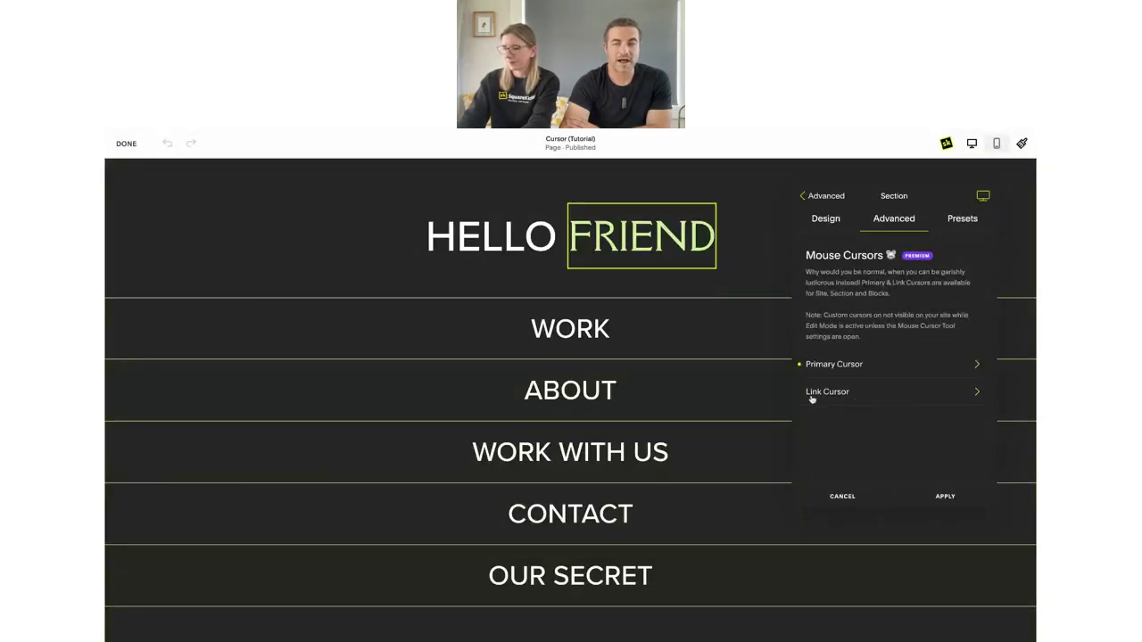
{"action": "left_click", "coordinate": [863, 398]}
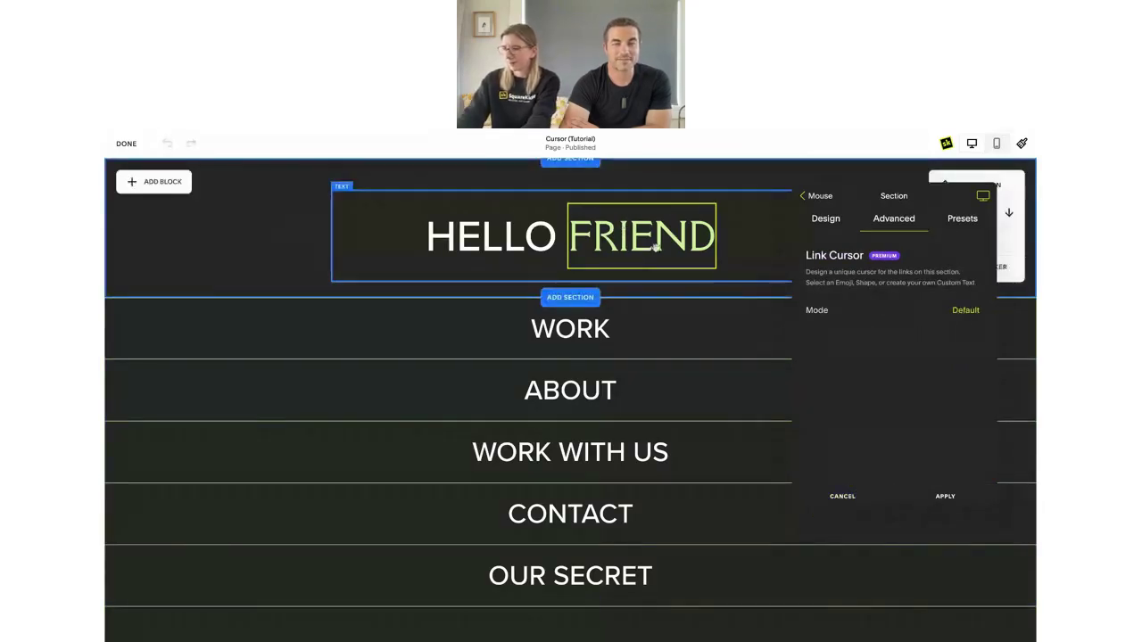
{"action": "left_click", "coordinate": [839, 498]}
{"action": "left_click", "coordinate": [442, 209]}
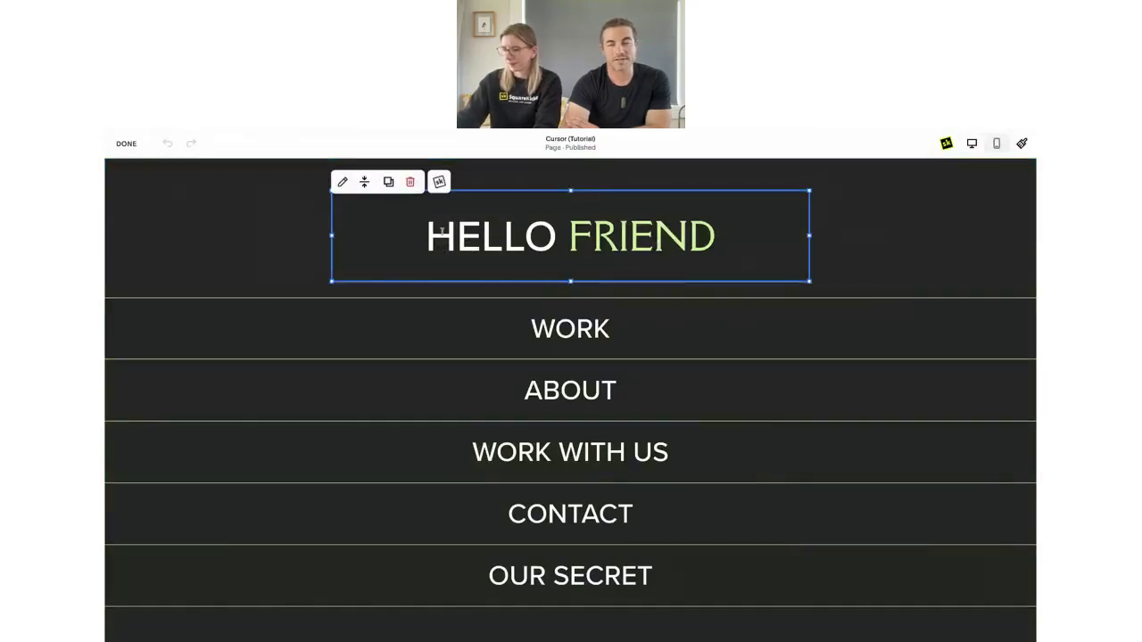
Set the HELLO FRIEND text block's primary cursor mode to a star emoji and check its link cursor.
{"action": "left_click", "coordinate": [438, 182]}
{"action": "left_click", "coordinate": [883, 303]}
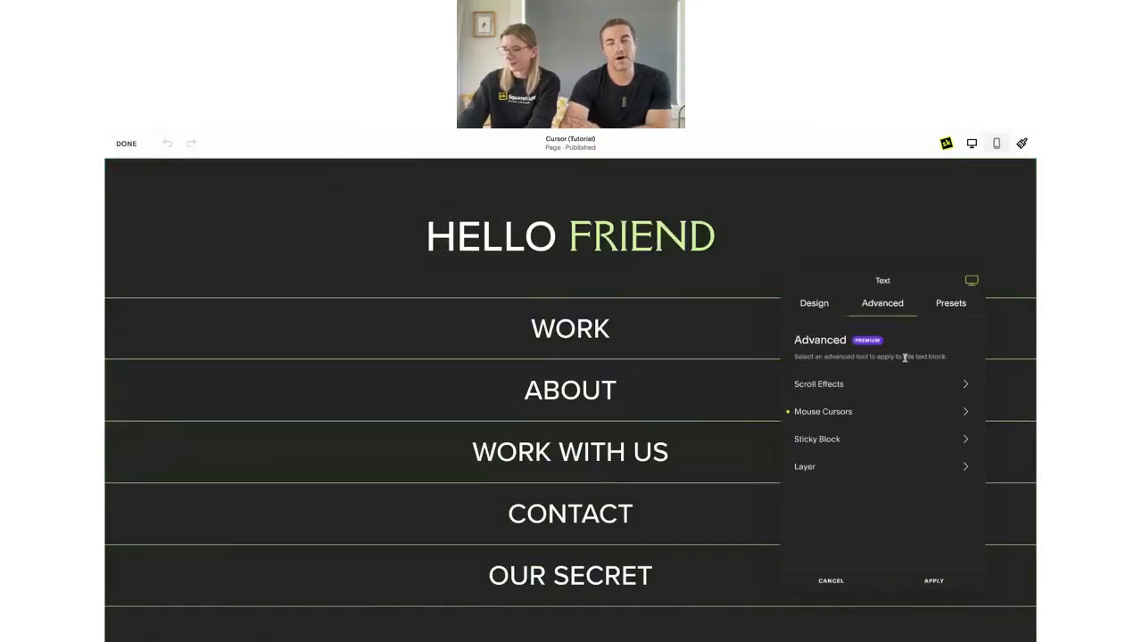
{"action": "left_click", "coordinate": [892, 411]}
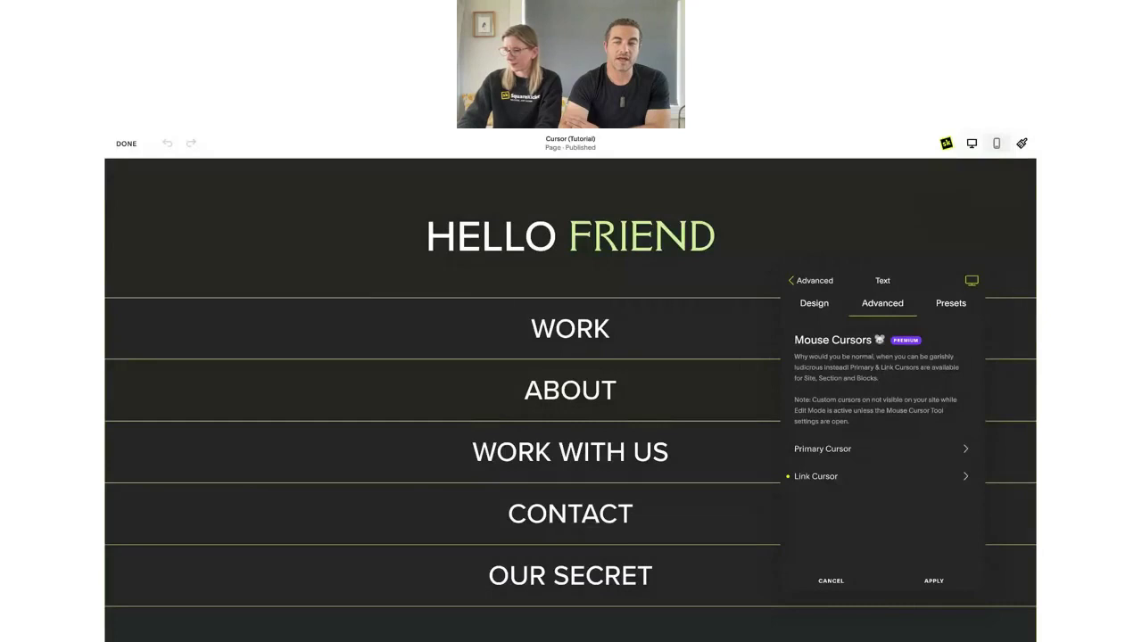
{"action": "left_click", "coordinate": [893, 451]}
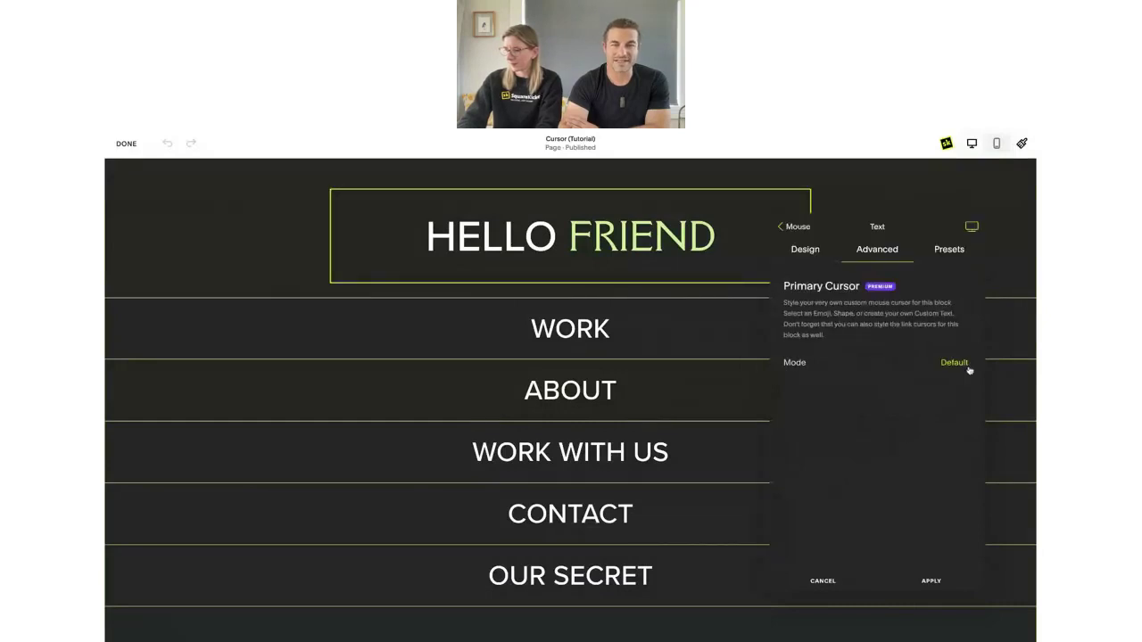
{"action": "left_click", "coordinate": [939, 364]}
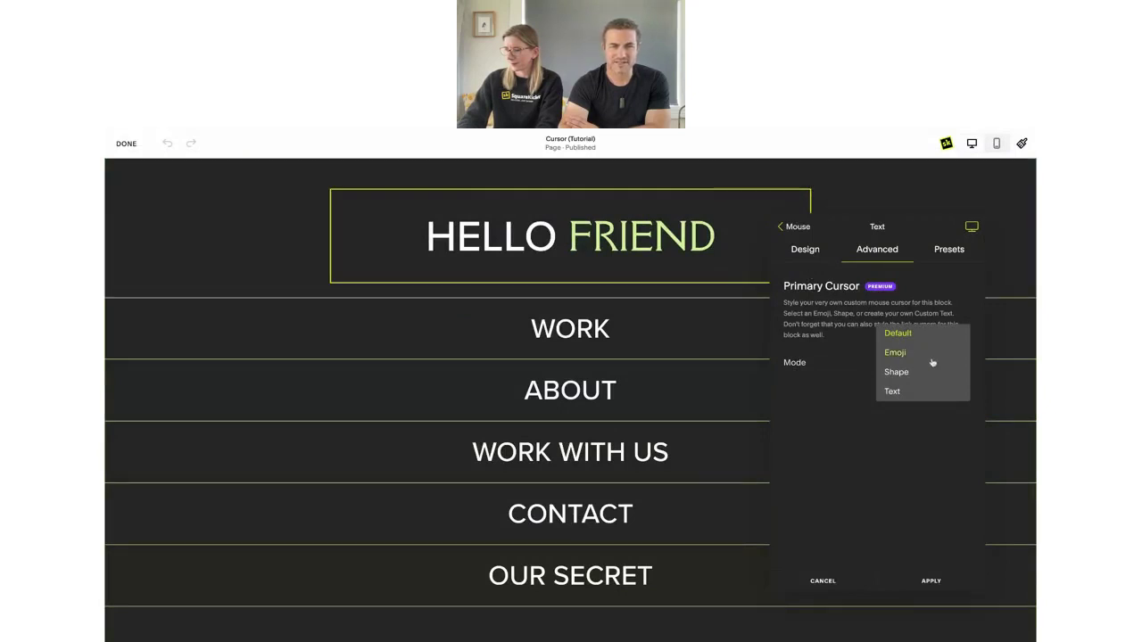
{"action": "left_click", "coordinate": [903, 352]}
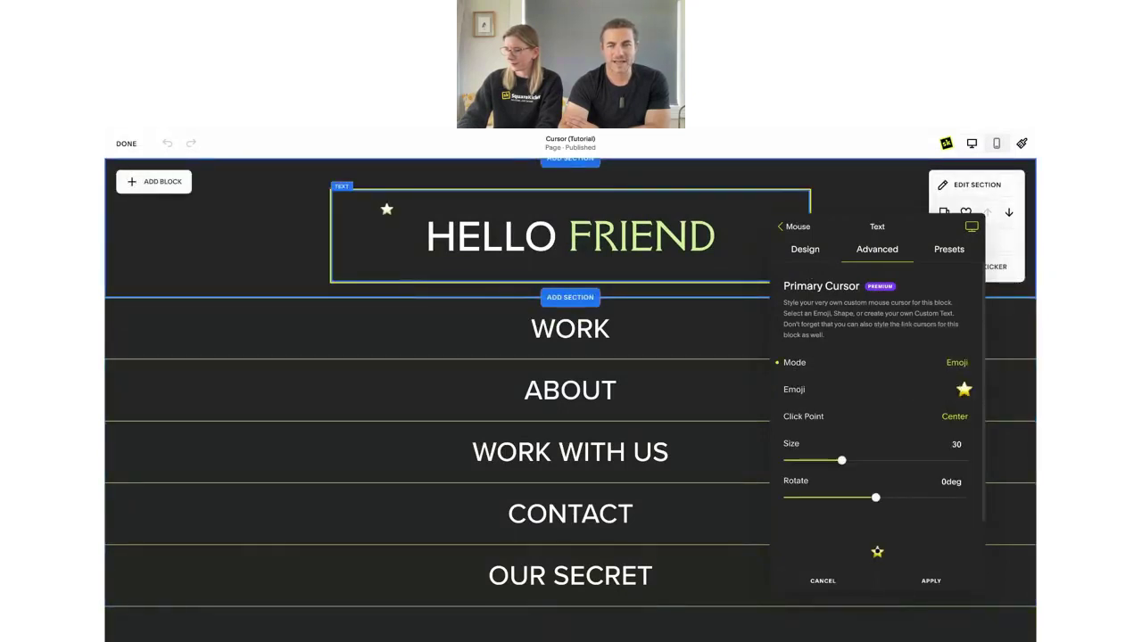
{"action": "left_click", "coordinate": [793, 226]}
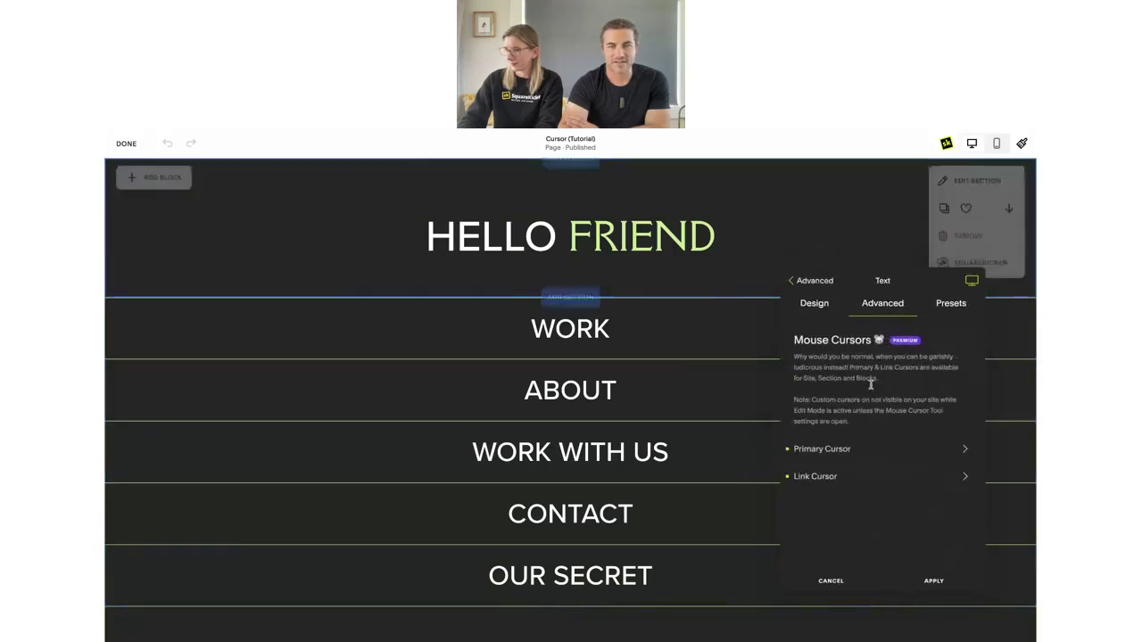
{"action": "left_click", "coordinate": [898, 482]}
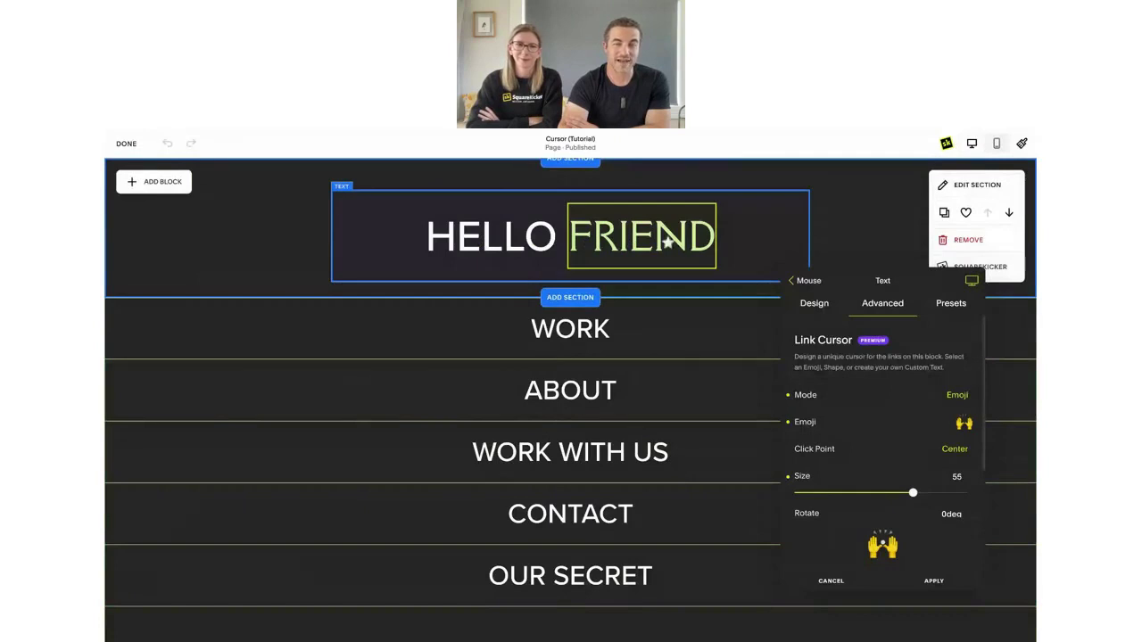
{"action": "key", "text": "Escape"}
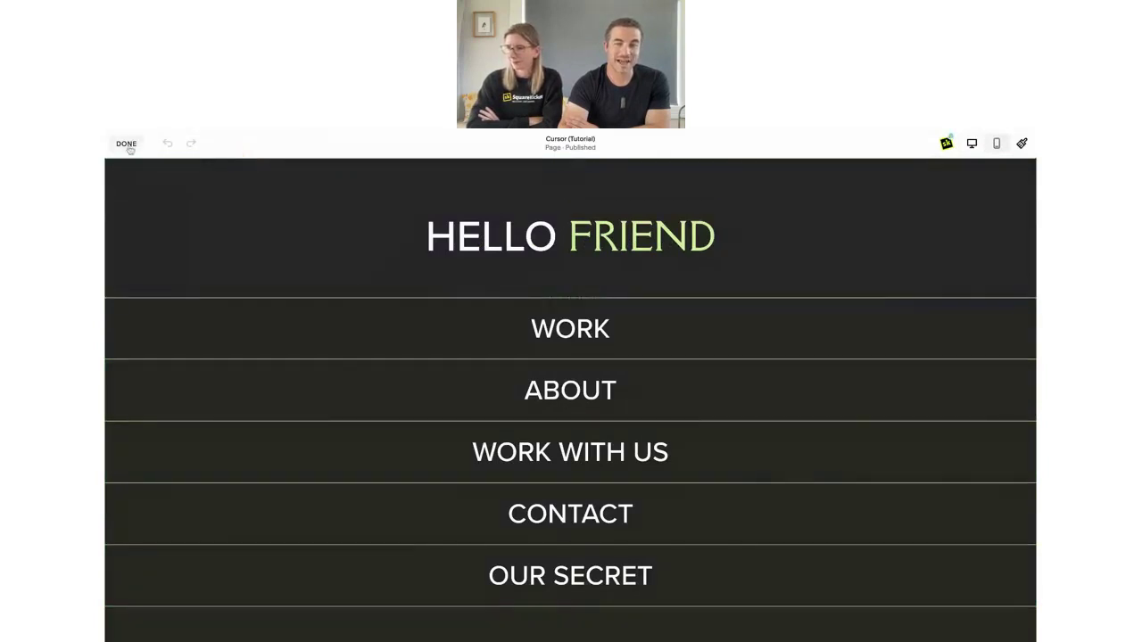
Save the cursor changes with DONE and re-enter the Cursor (Tutorial) page editor.
{"action": "left_click", "coordinate": [124, 144]}
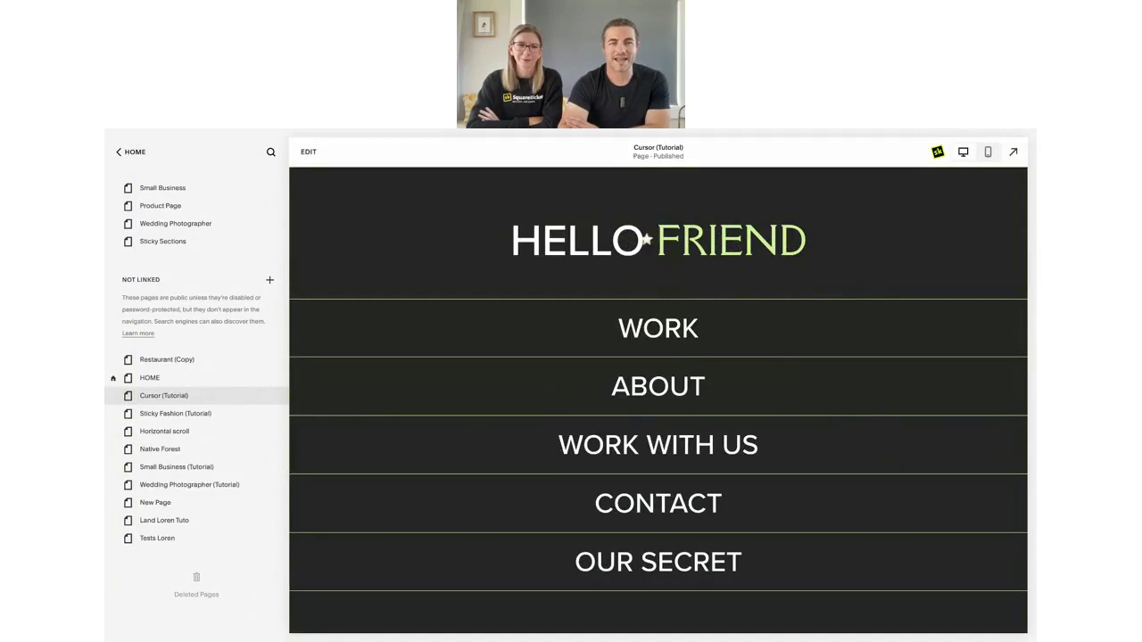
{"action": "left_click", "coordinate": [307, 152]}
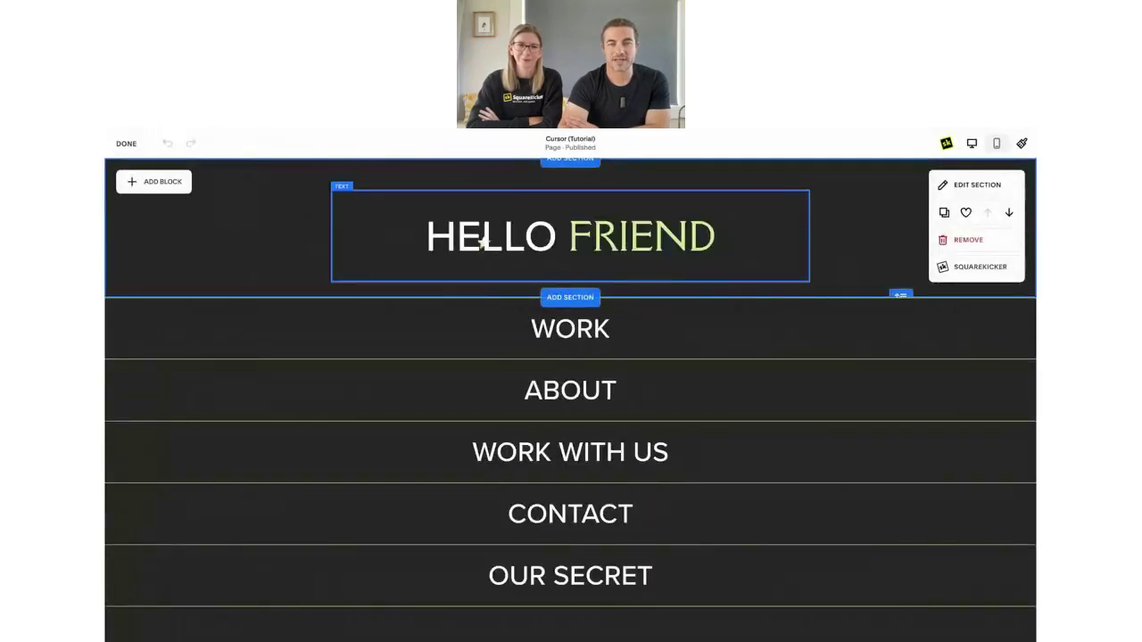
Open SquareKicker's Primary Cursor settings for the HELLO FRIEND text block.
{"action": "left_click", "coordinate": [705, 238]}
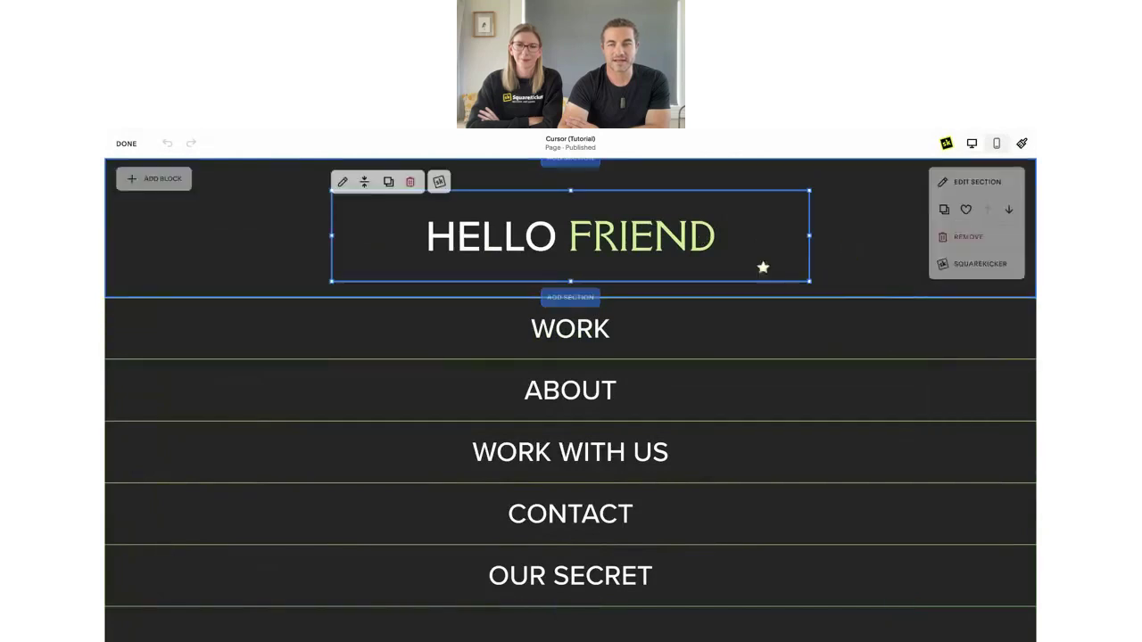
{"action": "left_click", "coordinate": [439, 182]}
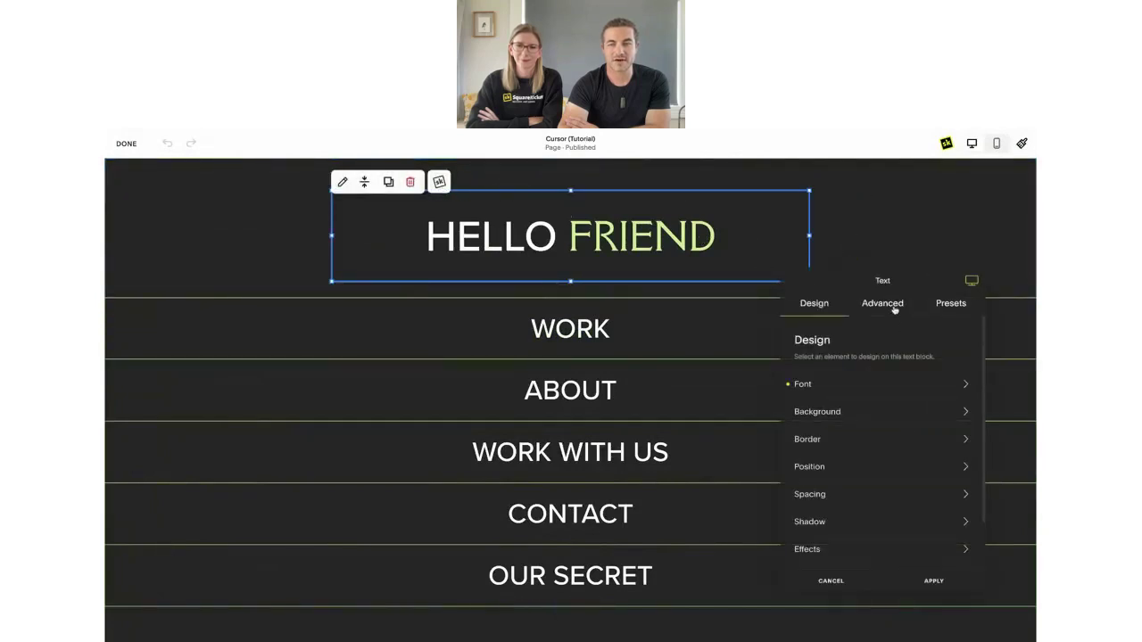
{"action": "left_click", "coordinate": [895, 306]}
{"action": "left_click", "coordinate": [895, 411]}
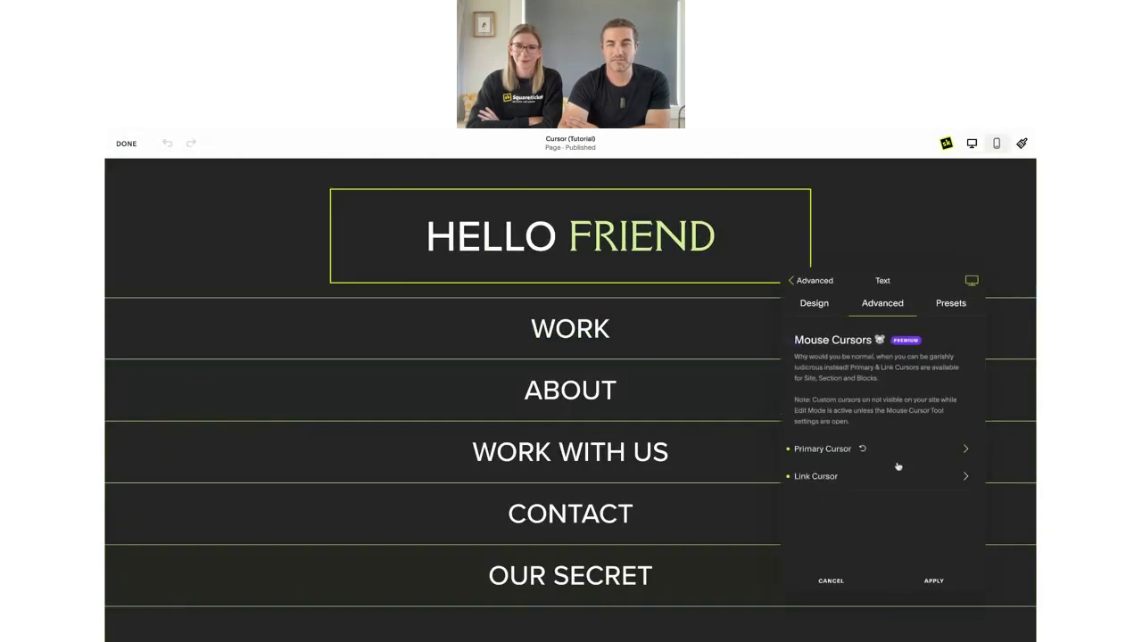
{"action": "left_click", "coordinate": [891, 450]}
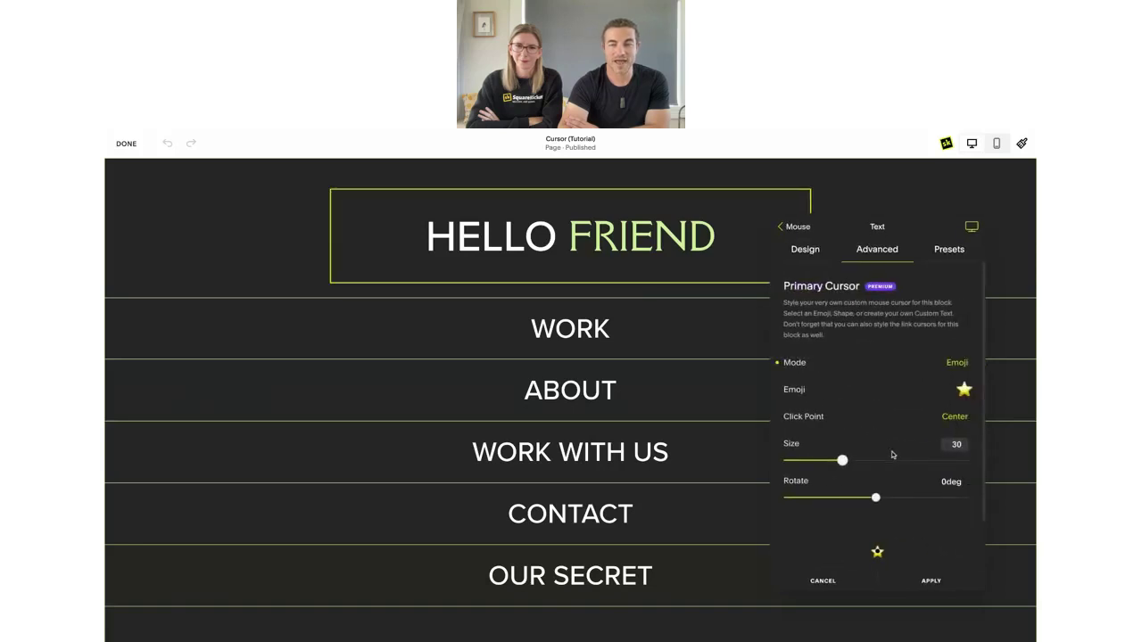
Search the cursor emojis for 'fish' and pick the fishing pole emoji.
{"action": "left_click", "coordinate": [961, 389]}
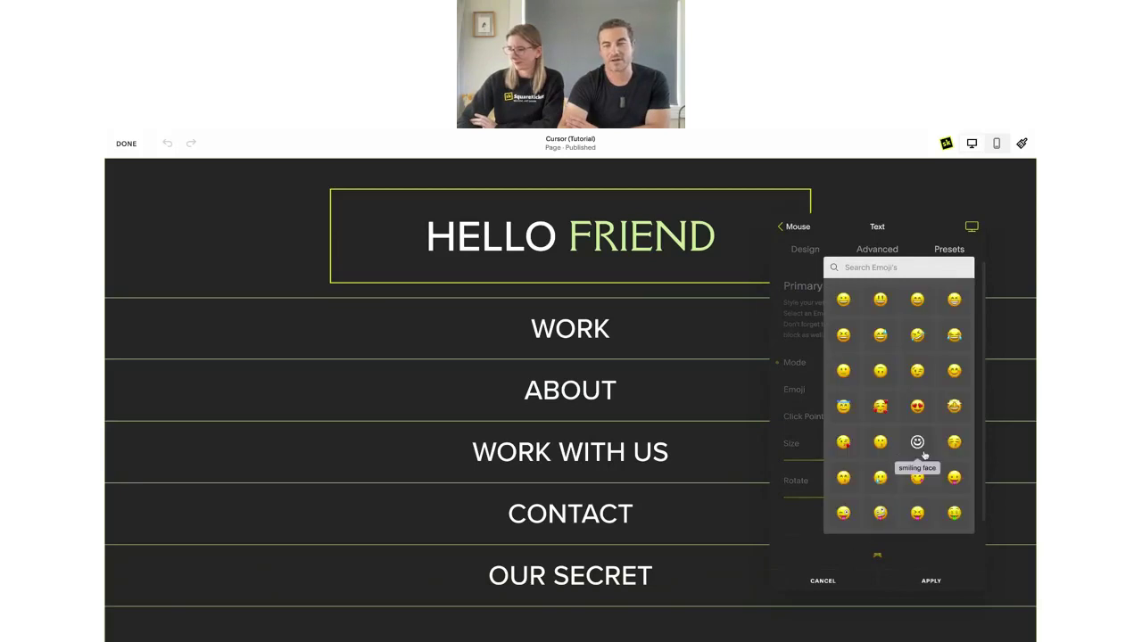
{"action": "scroll", "coordinate": [888, 375], "scroll_direction": "down", "scroll_amount": 15}
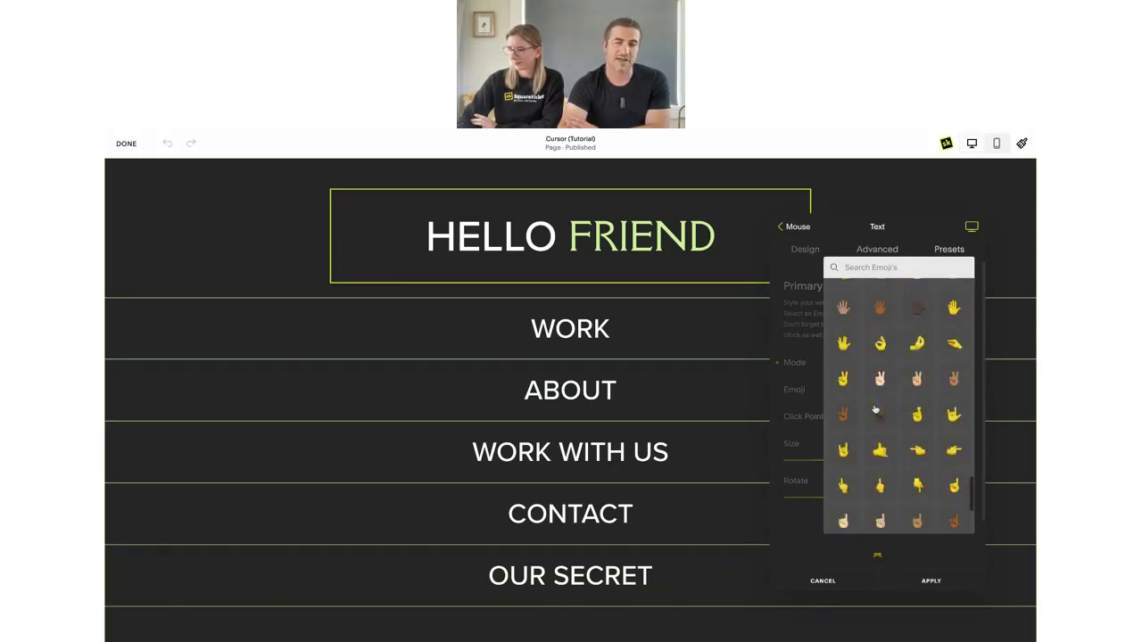
{"action": "scroll", "coordinate": [877, 408], "scroll_direction": "down", "scroll_amount": 5}
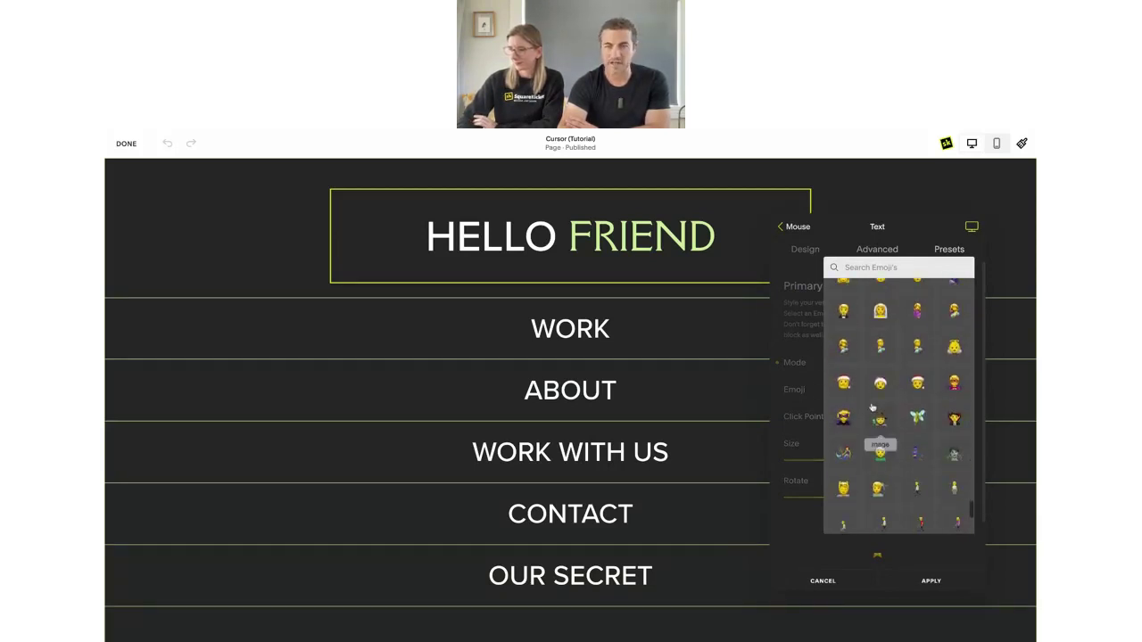
{"action": "scroll", "coordinate": [877, 410], "scroll_direction": "down", "scroll_amount": 10}
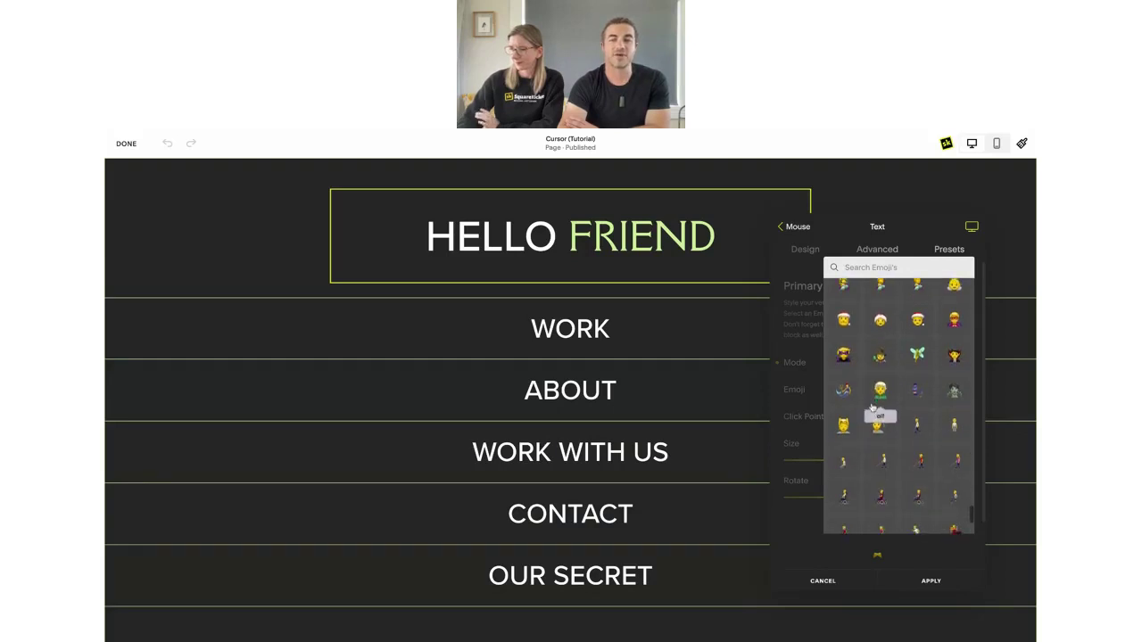
{"action": "scroll", "coordinate": [892, 419], "scroll_direction": "down", "scroll_amount": 10}
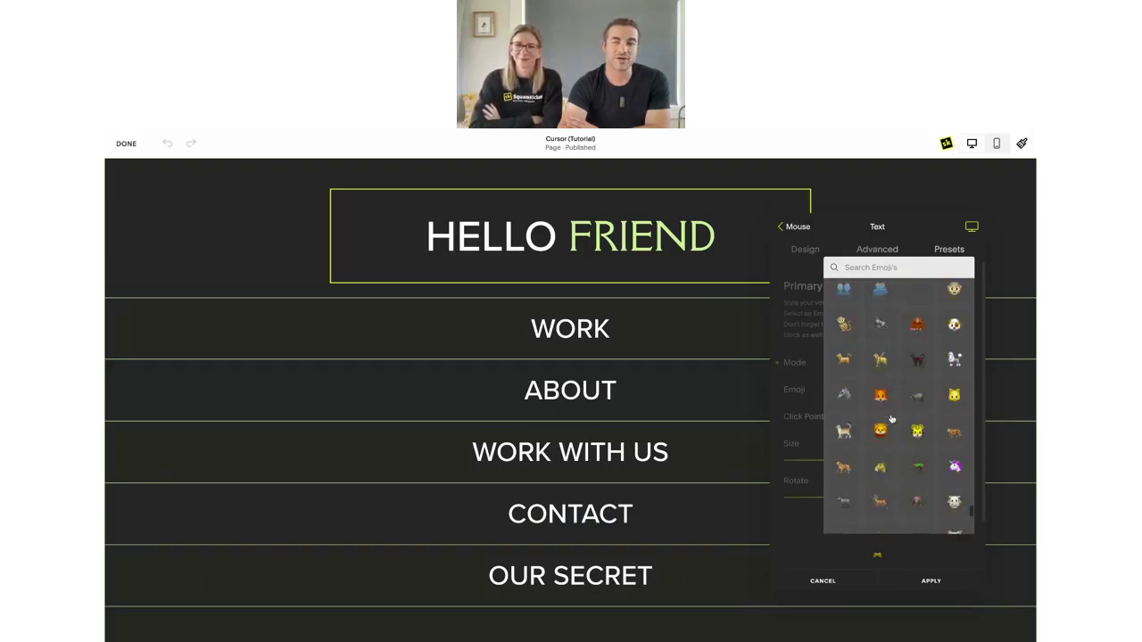
{"action": "scroll", "coordinate": [883, 410], "scroll_direction": "down", "scroll_amount": 10}
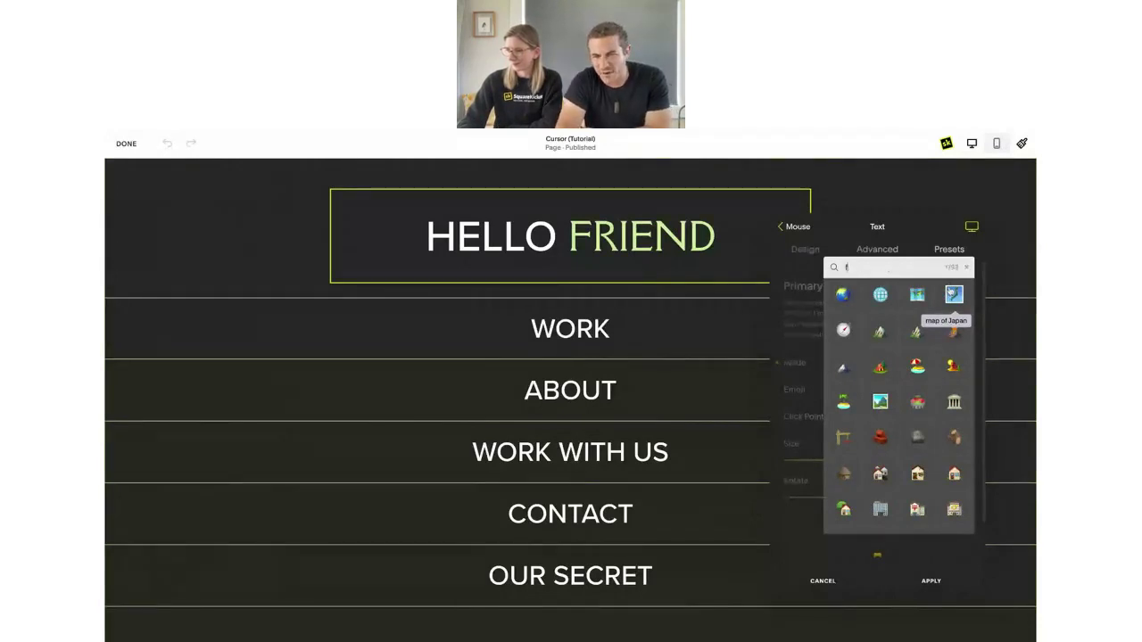
{"action": "type", "text": "fish"}
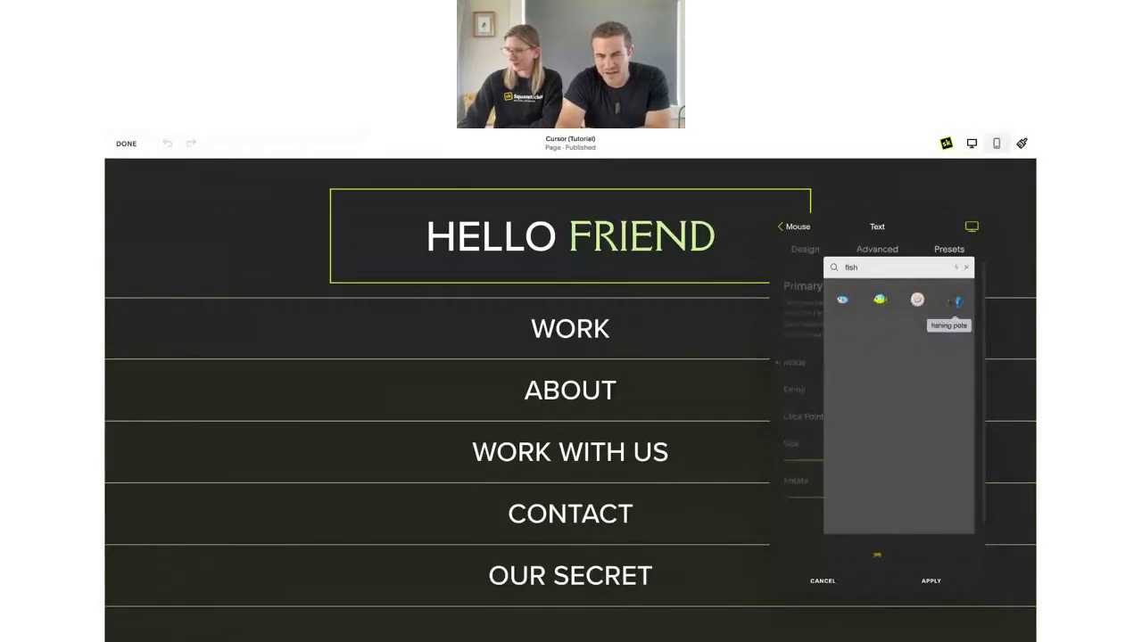
{"action": "left_click", "coordinate": [958, 302]}
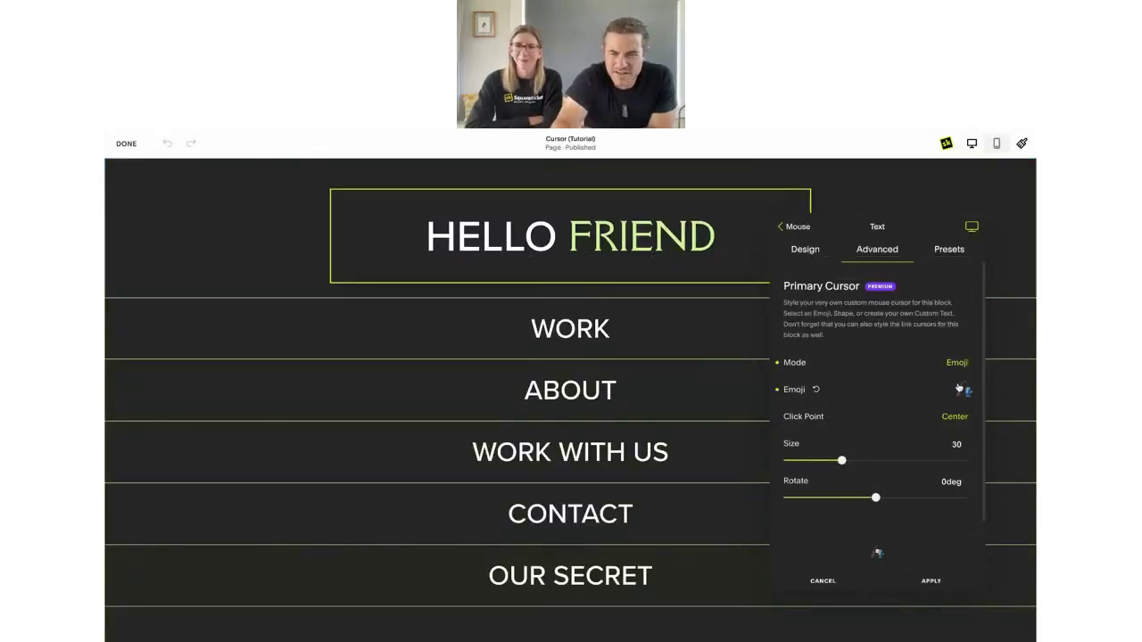
Replace it with the fish cake with swirl emoji and set the size to 75.
{"action": "left_click", "coordinate": [961, 390]}
{"action": "left_click", "coordinate": [891, 269]}
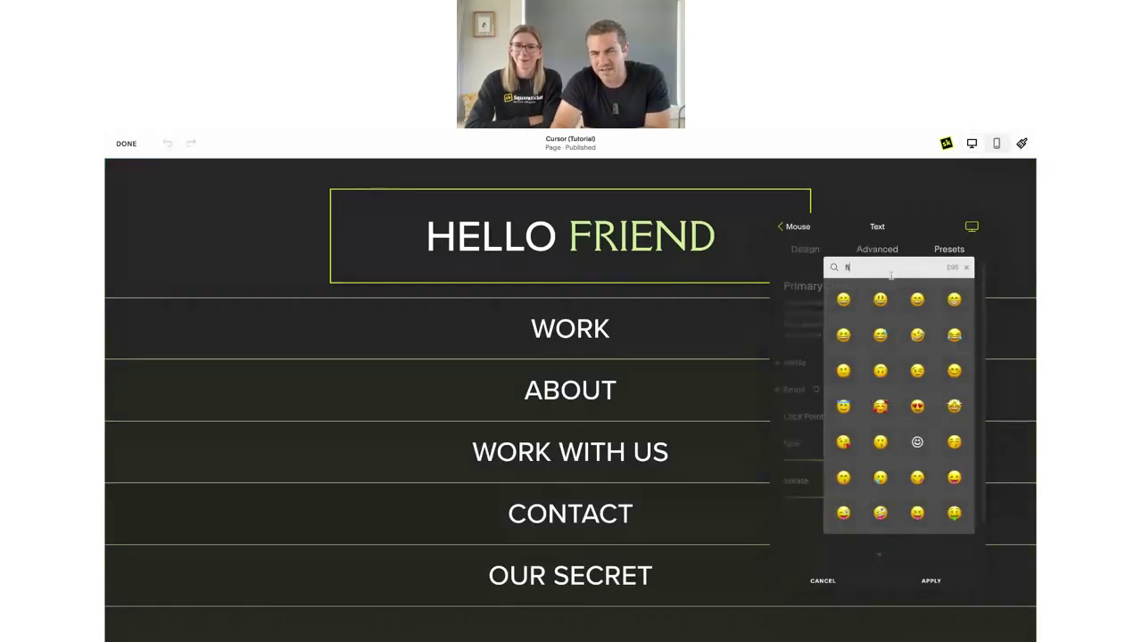
{"action": "type", "text": "fish"}
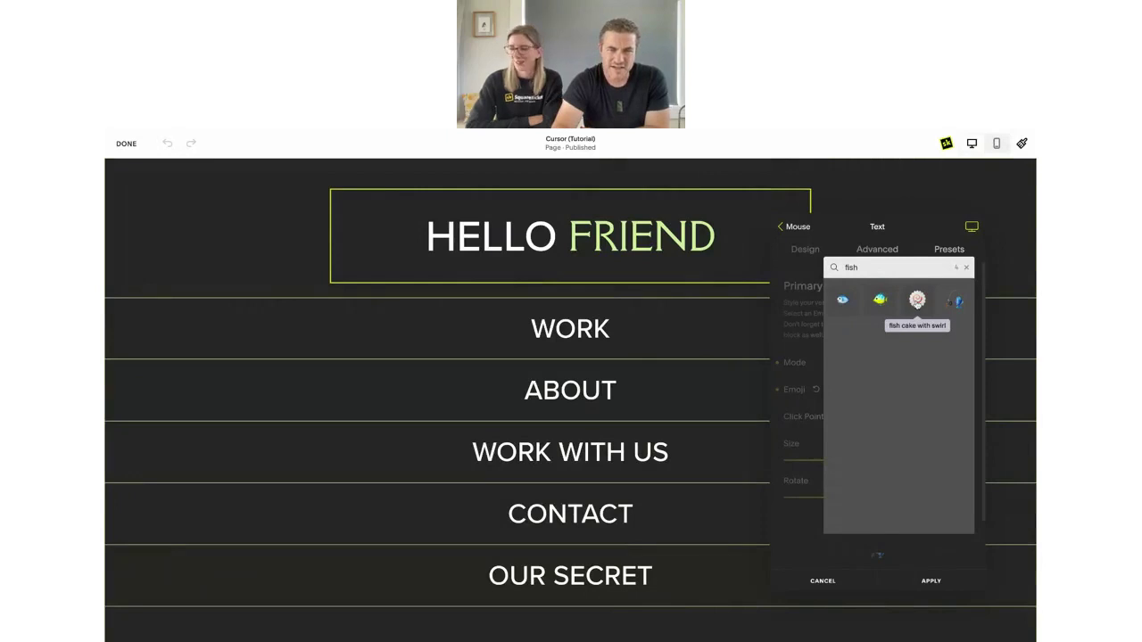
{"action": "left_click", "coordinate": [917, 301]}
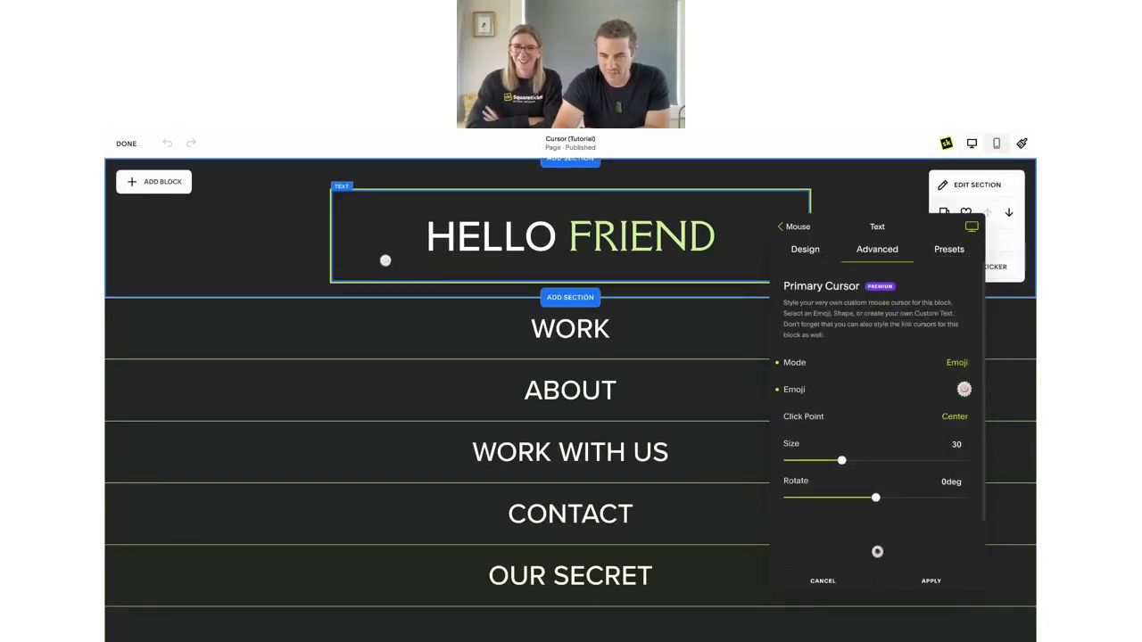
{"action": "left_click_drag", "start_coordinate": [842, 462], "coordinate": [971, 462]}
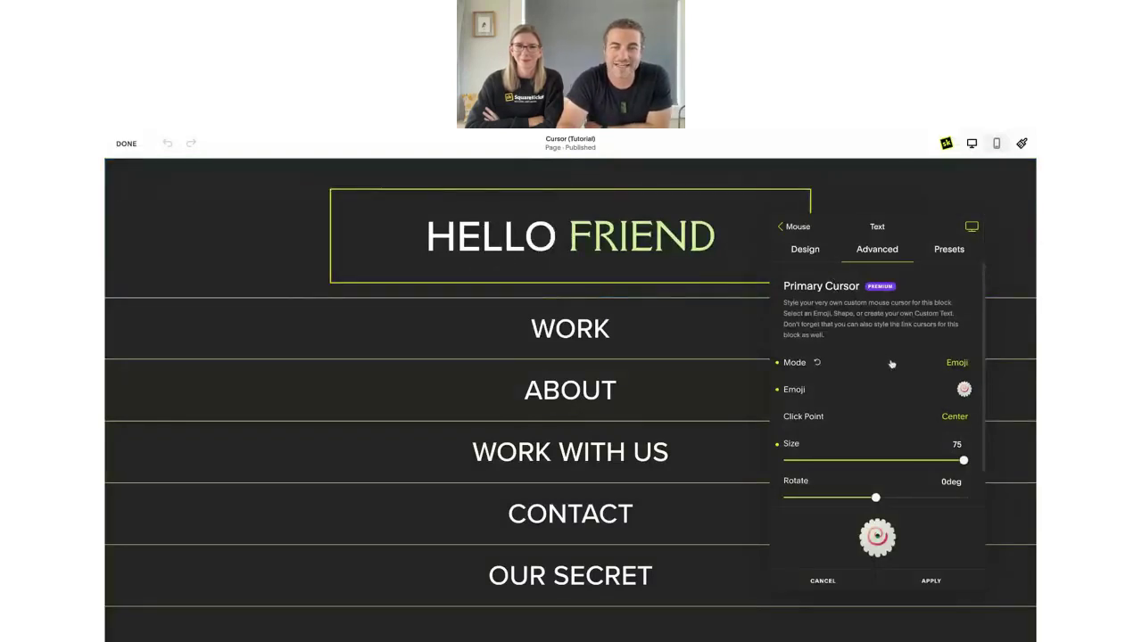
Apply the emoji cursor, then open SquareKicker design settings for the WORK text block.
{"action": "left_click", "coordinate": [931, 581]}
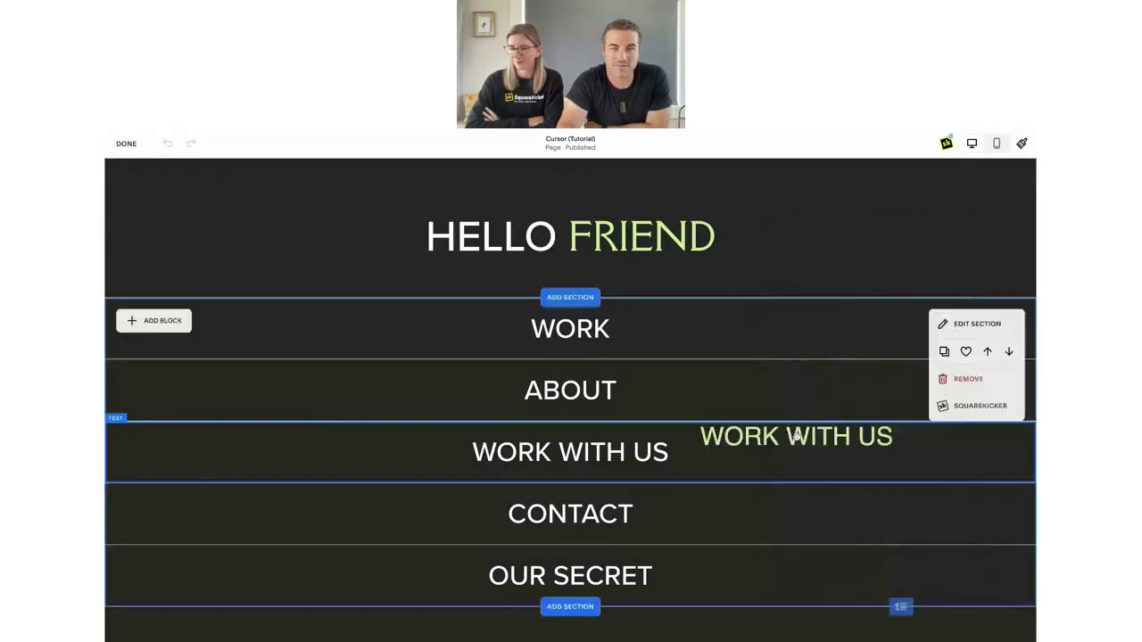
{"action": "scroll", "coordinate": [800, 348], "scroll_direction": "down", "scroll_amount": 3}
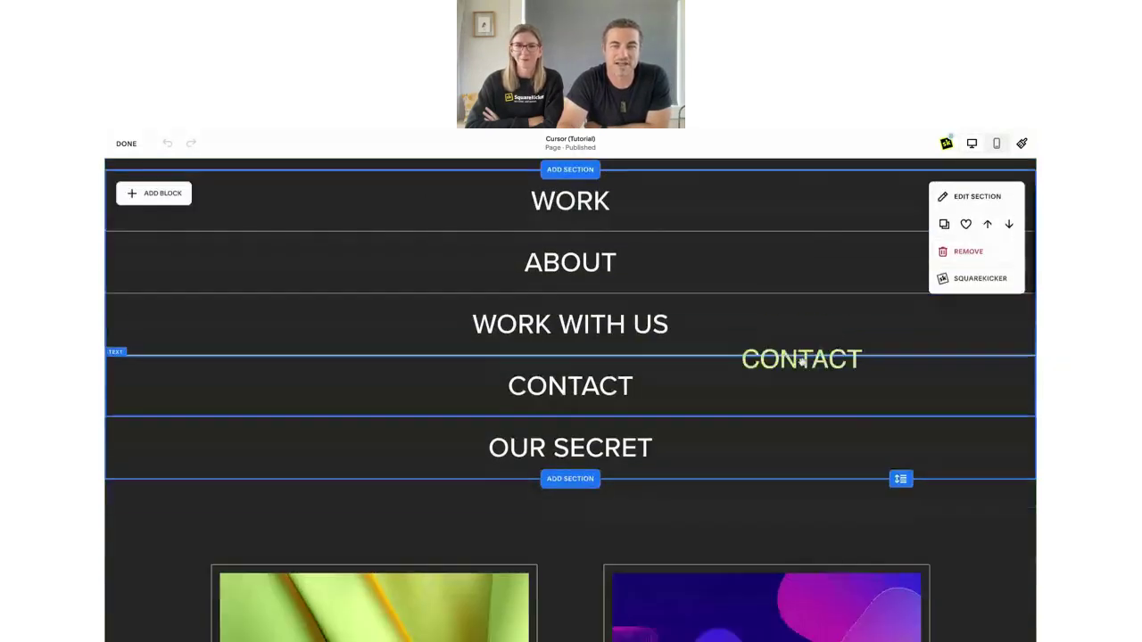
{"action": "scroll", "coordinate": [799, 450], "scroll_direction": "up", "scroll_amount": 2}
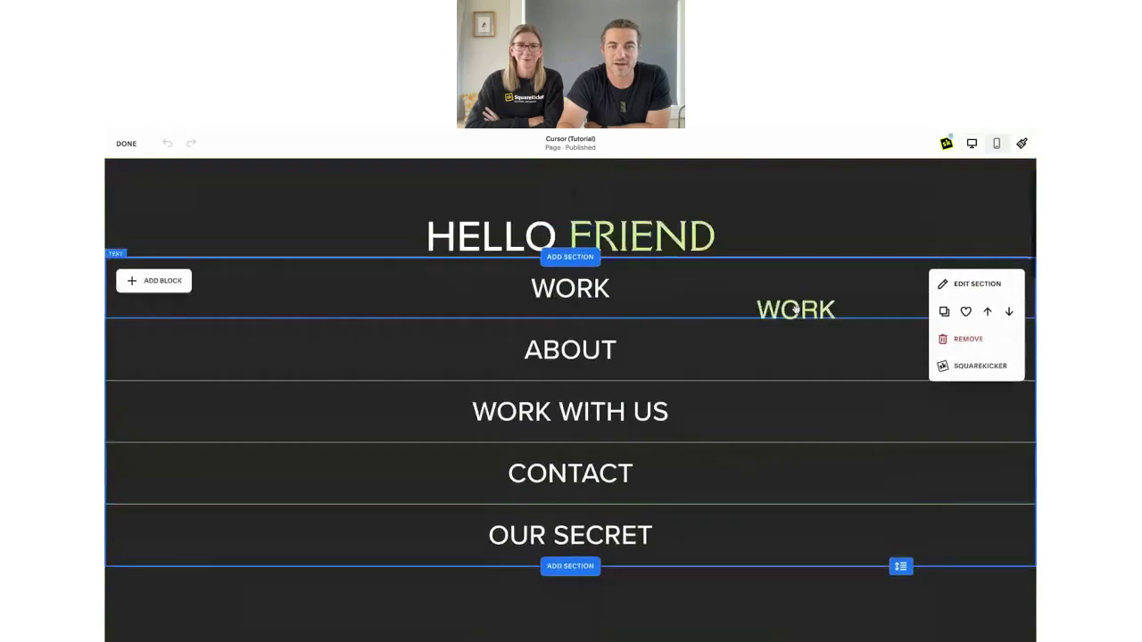
{"action": "left_click", "coordinate": [752, 297]}
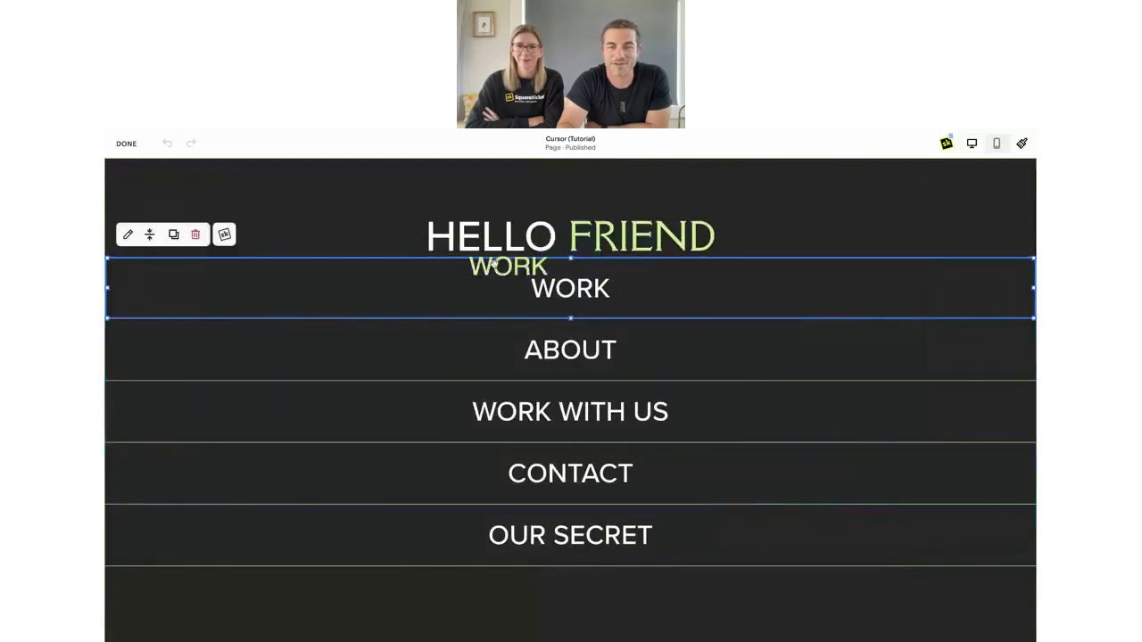
{"action": "left_click", "coordinate": [224, 234]}
{"action": "left_click_drag", "start_coordinate": [938, 304], "coordinate": [891, 225]}
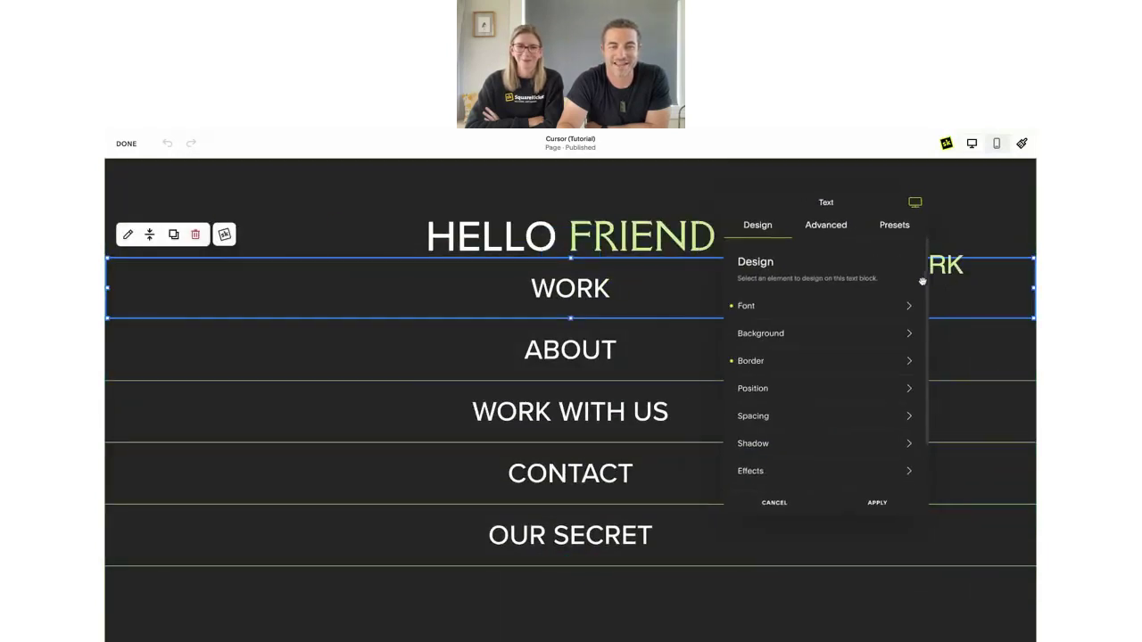
Change the WORK block's primary cursor custom text from WORK to WORKING.
{"action": "left_click", "coordinate": [834, 225]}
{"action": "left_click", "coordinate": [849, 336]}
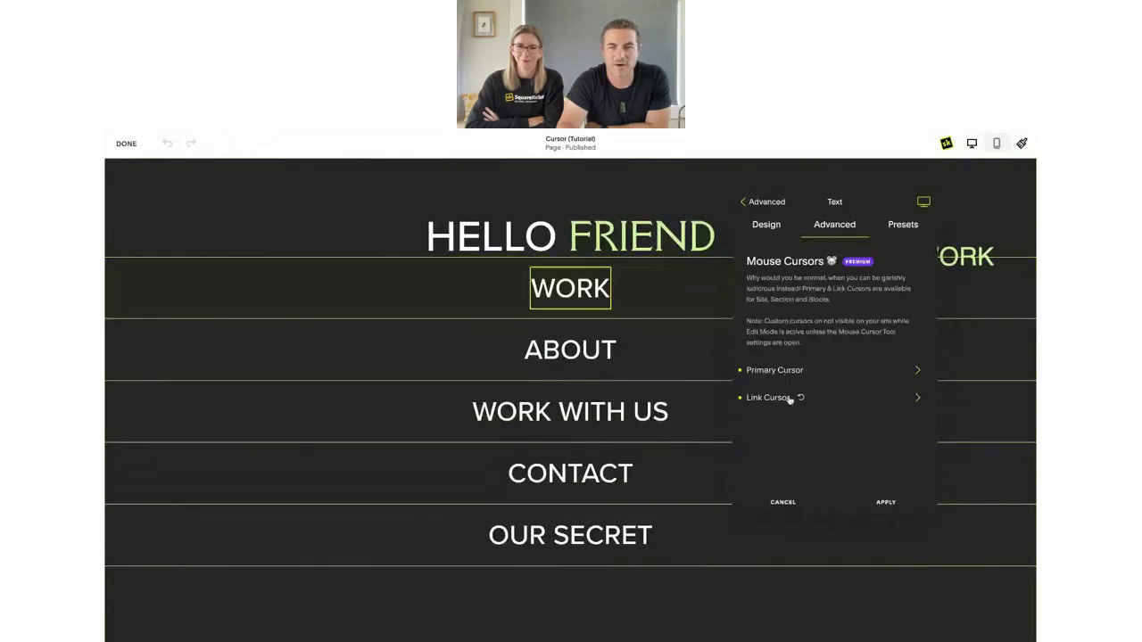
{"action": "left_click", "coordinate": [837, 376]}
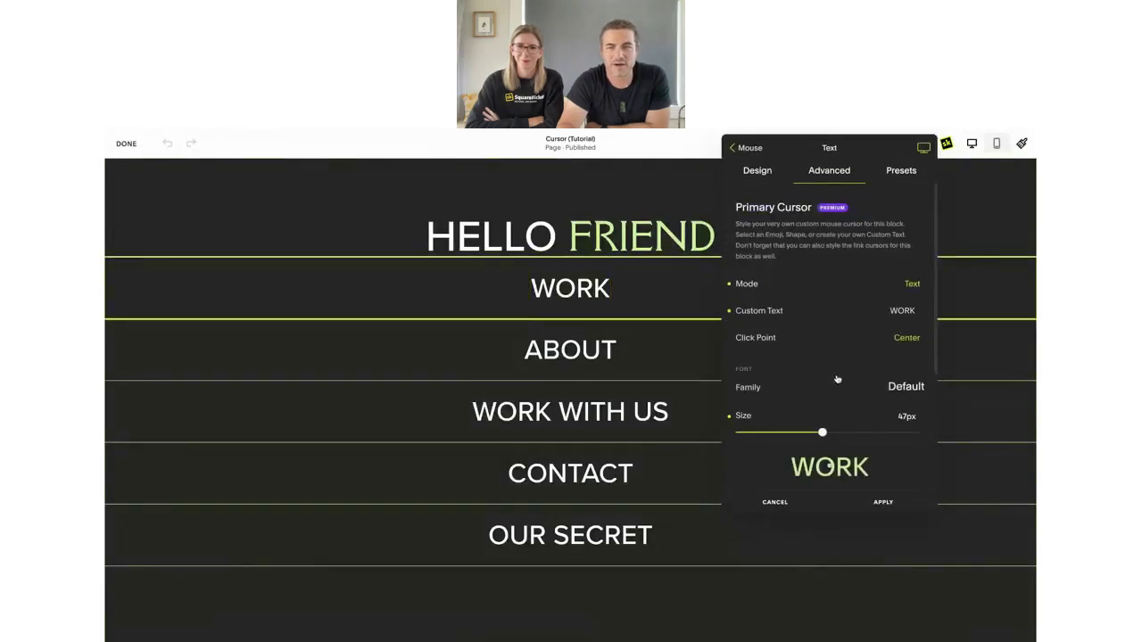
{"action": "left_click", "coordinate": [902, 310]}
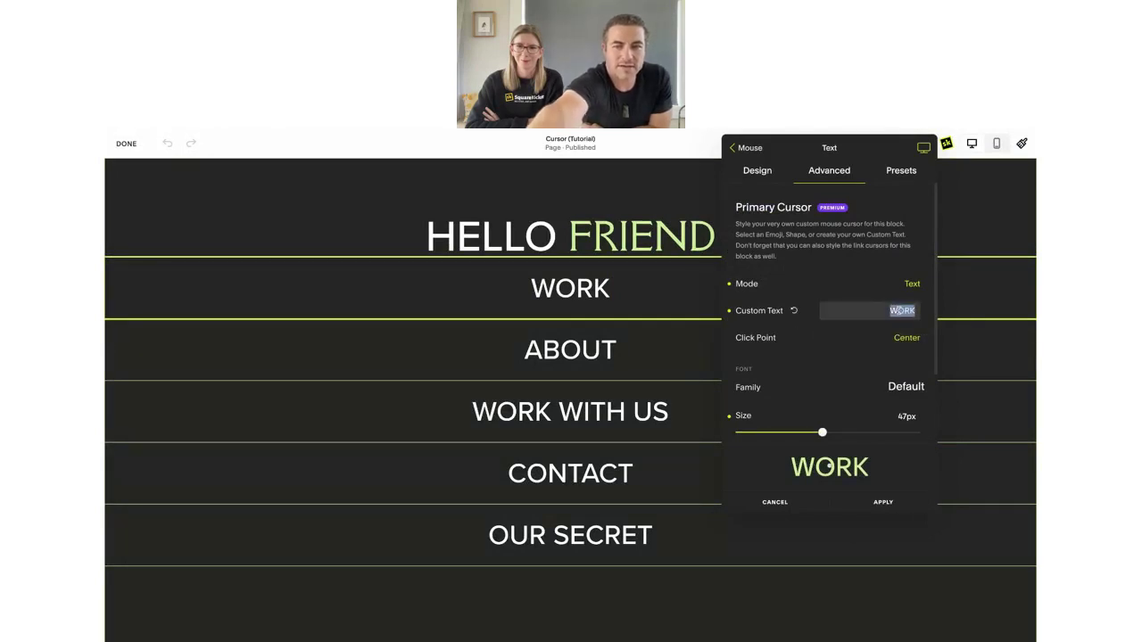
{"action": "left_click", "coordinate": [925, 317]}
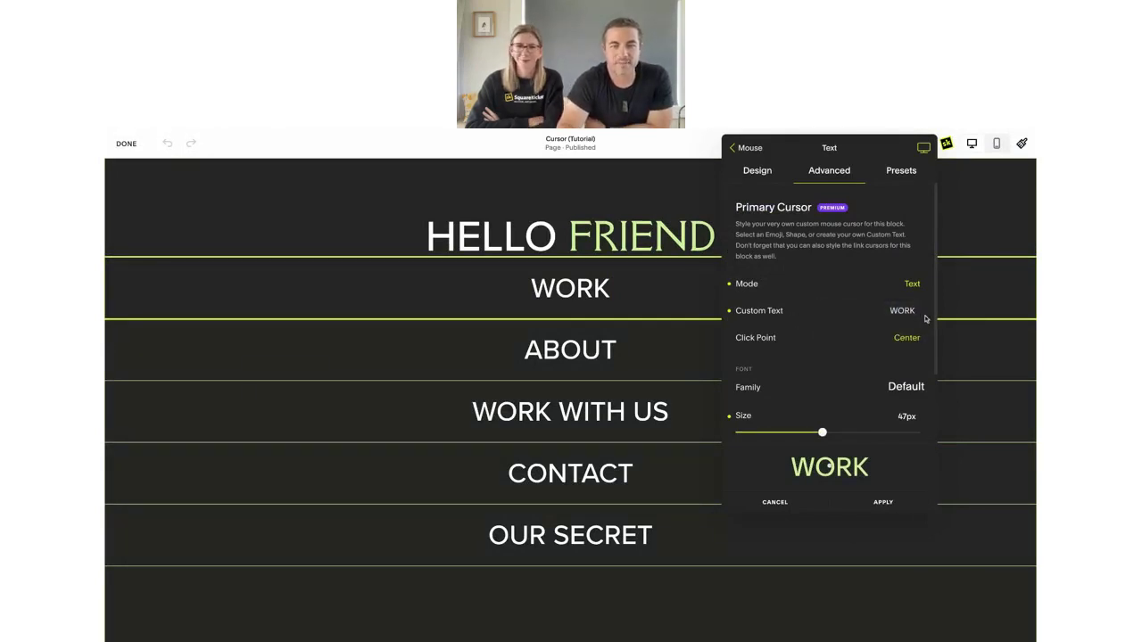
{"action": "type", "text": "ING"}
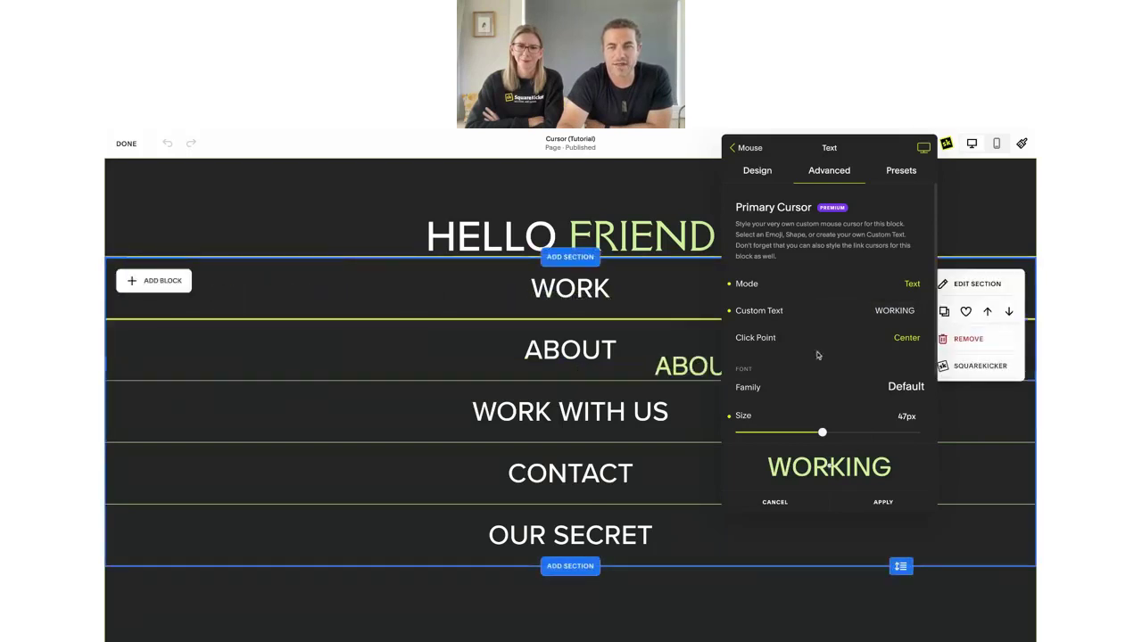
{"action": "left_click", "coordinate": [902, 355]}
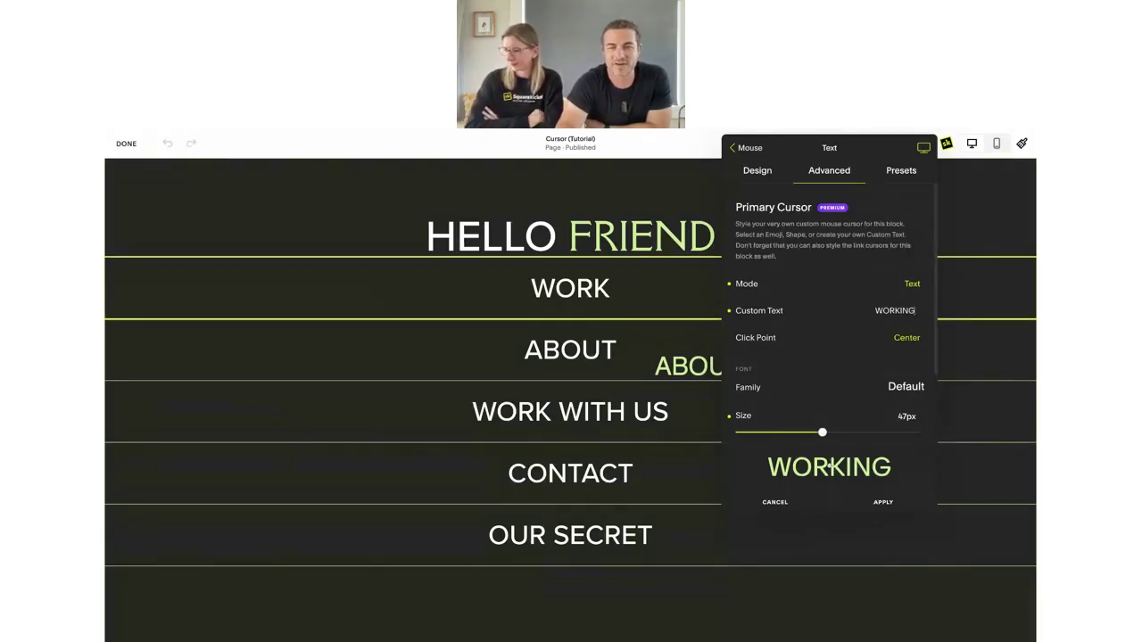
Set the WORKING cursor's click point to Top Center, leaving the font unchanged.
{"action": "left_click", "coordinate": [902, 338]}
{"action": "left_click", "coordinate": [861, 339]}
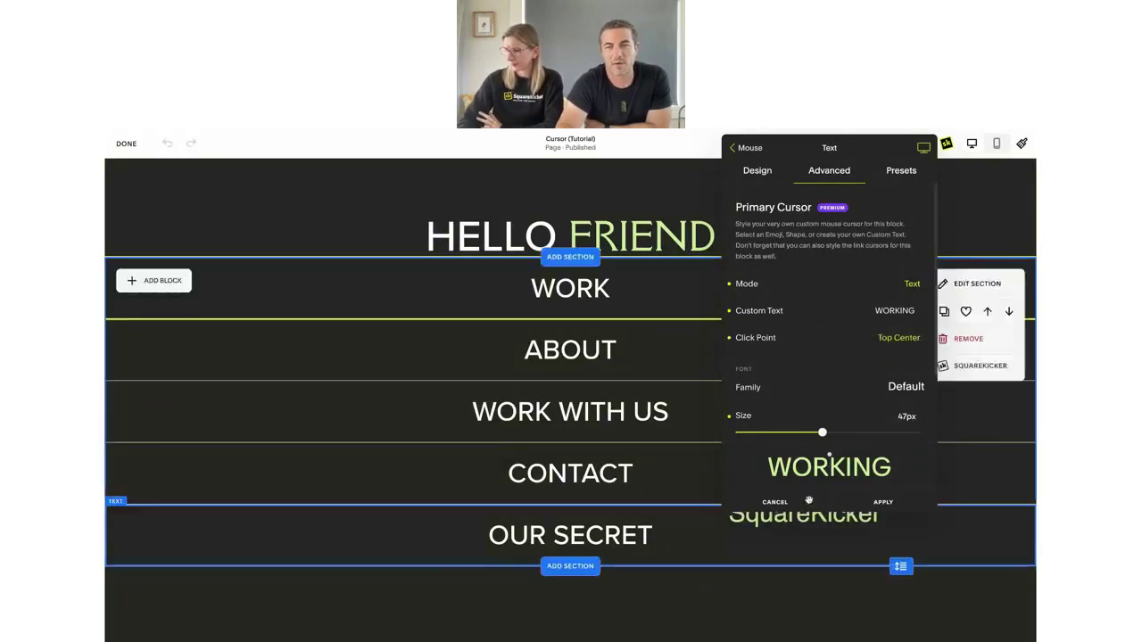
{"action": "left_click", "coordinate": [895, 337]}
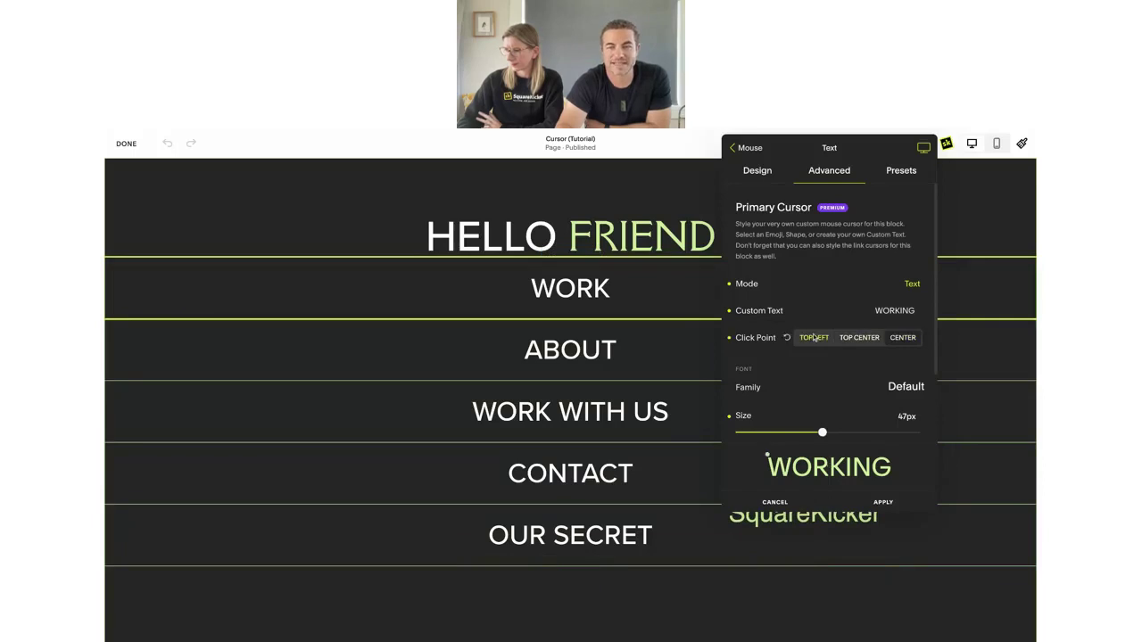
{"action": "left_click", "coordinate": [814, 337]}
{"action": "left_click", "coordinate": [901, 339]}
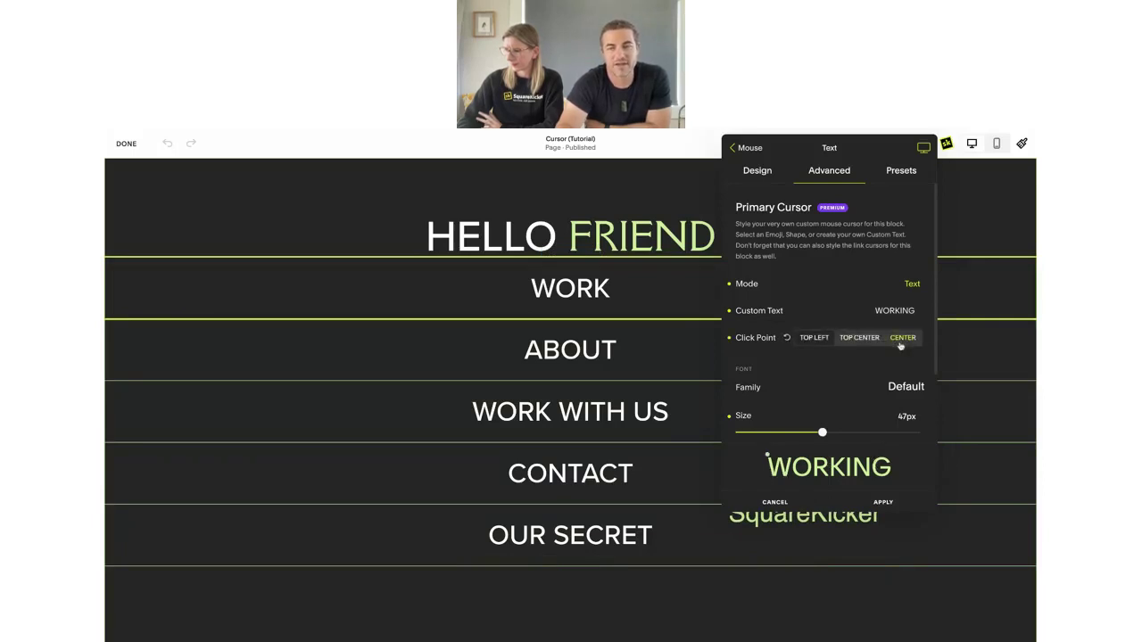
{"action": "left_click", "coordinate": [870, 341]}
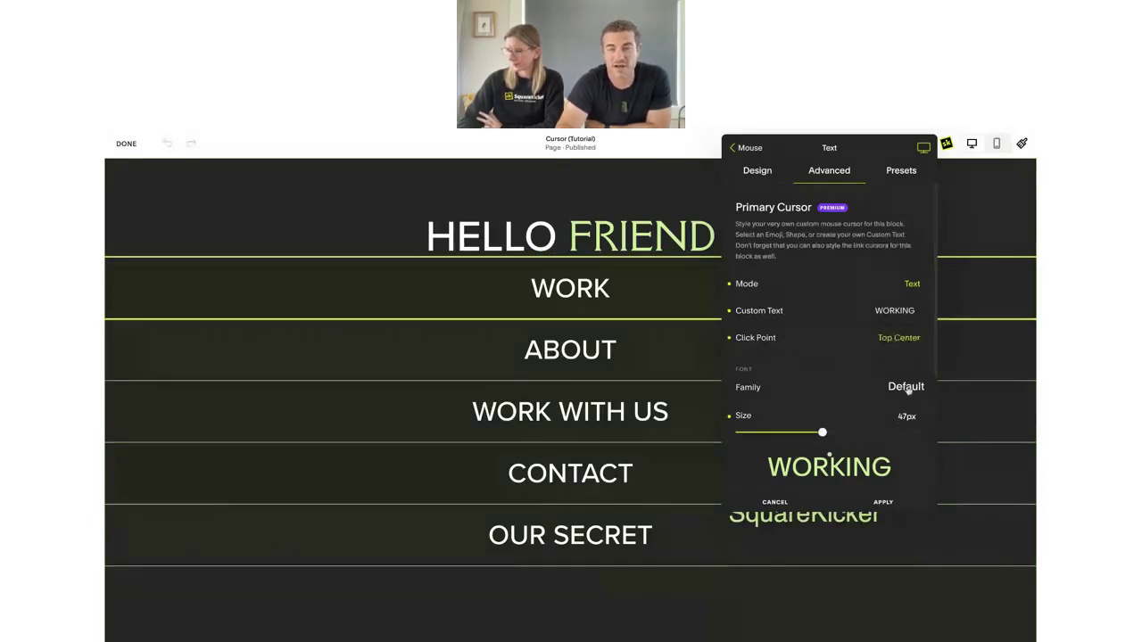
{"action": "left_click", "coordinate": [906, 387]}
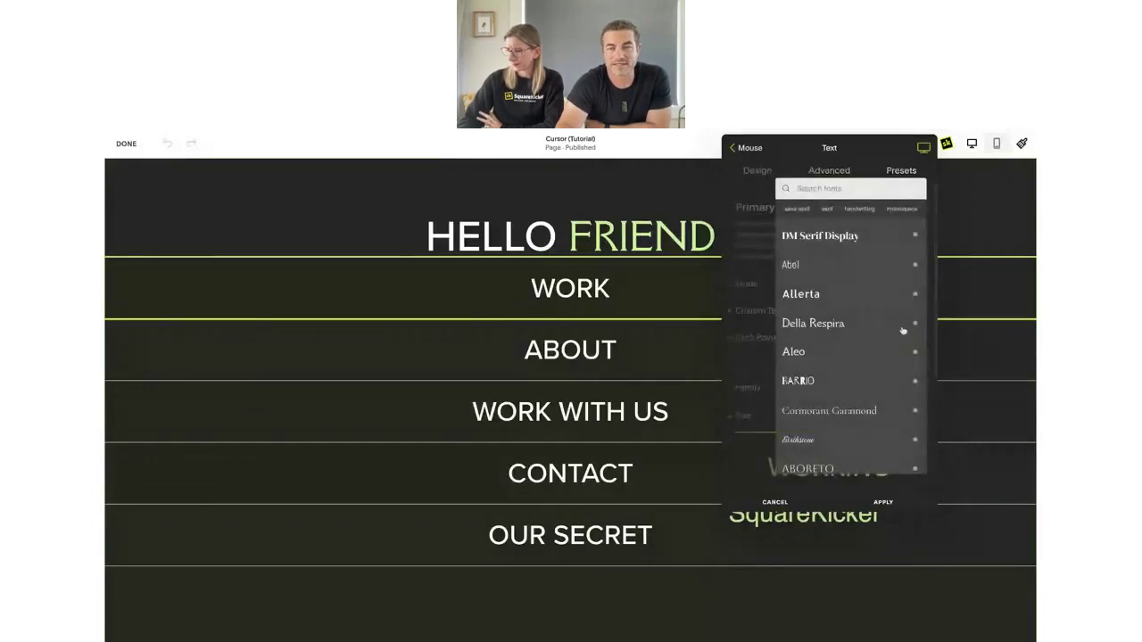
{"action": "left_click", "coordinate": [760, 300]}
Set the WORKING cursor text size to 57px.
{"action": "scroll", "coordinate": [835, 420], "scroll_direction": "down", "scroll_amount": 1}
{"action": "left_click_drag", "start_coordinate": [821, 340], "coordinate": [916, 339]}
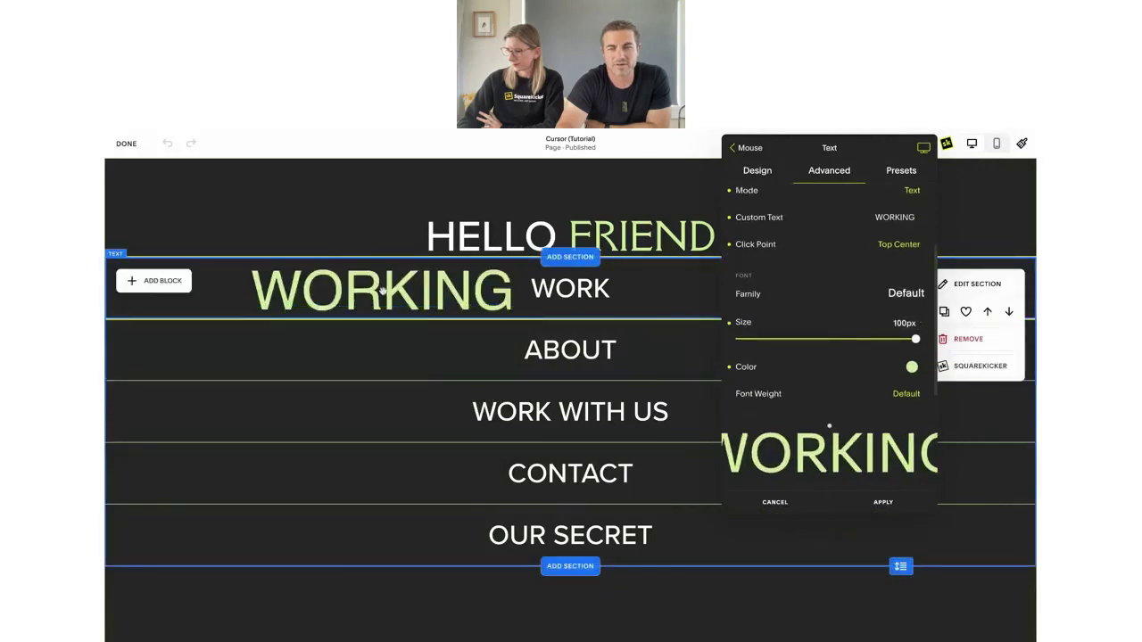
{"action": "left_click", "coordinate": [916, 340]}
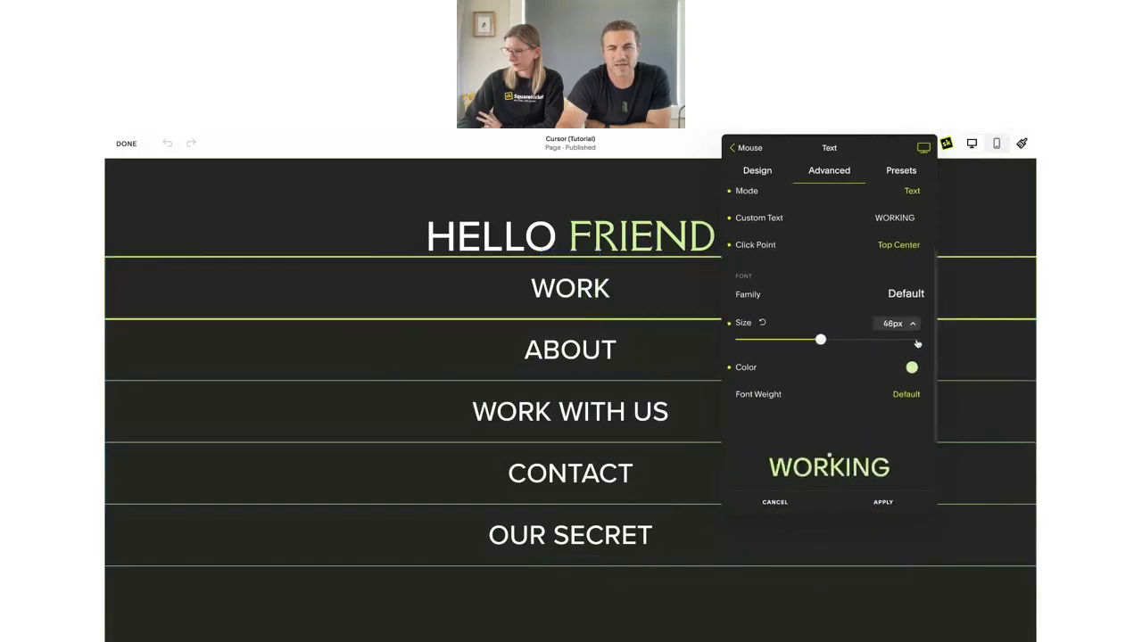
{"action": "left_click", "coordinate": [917, 344]}
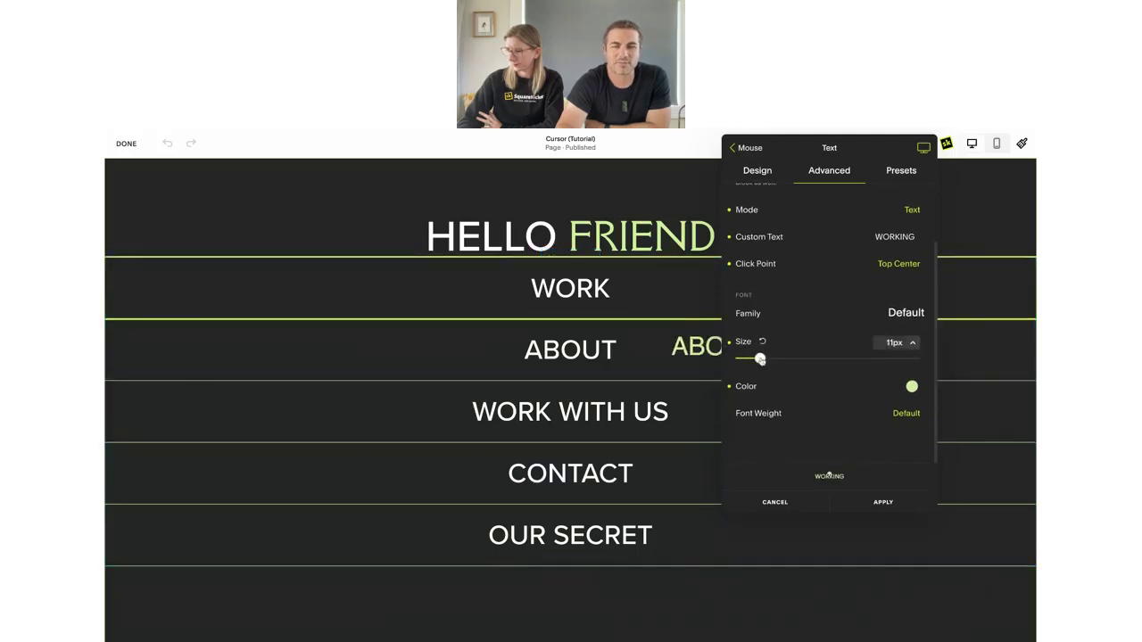
{"action": "left_click_drag", "start_coordinate": [759, 358], "coordinate": [840, 359]}
{"action": "scroll", "coordinate": [896, 398], "scroll_direction": "up", "scroll_amount": 3}
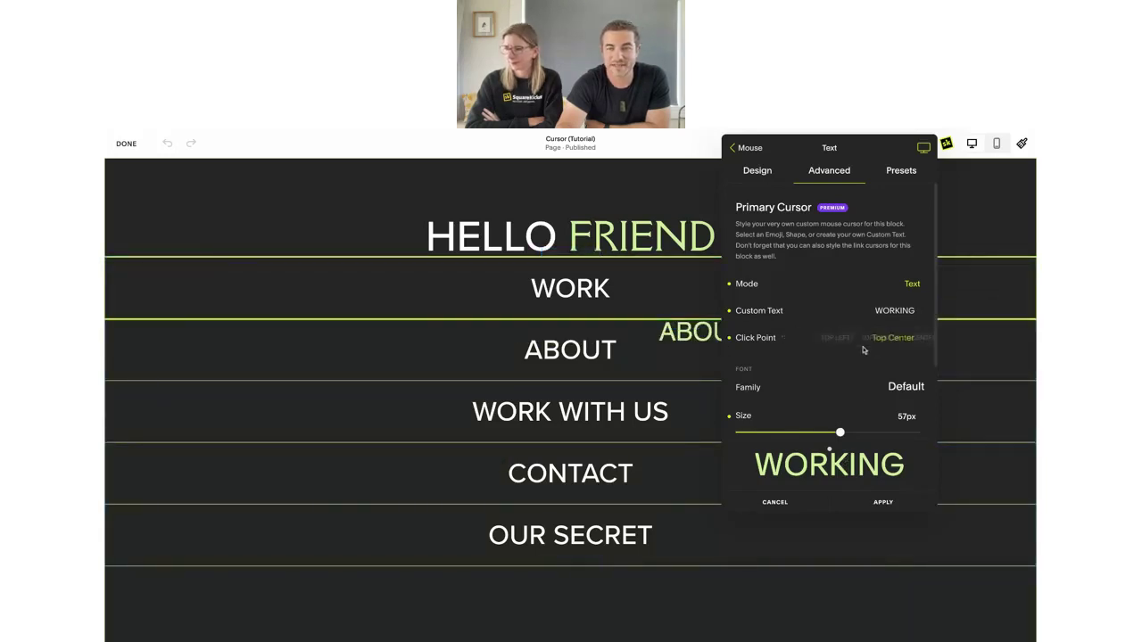
{"action": "left_click", "coordinate": [867, 310]}
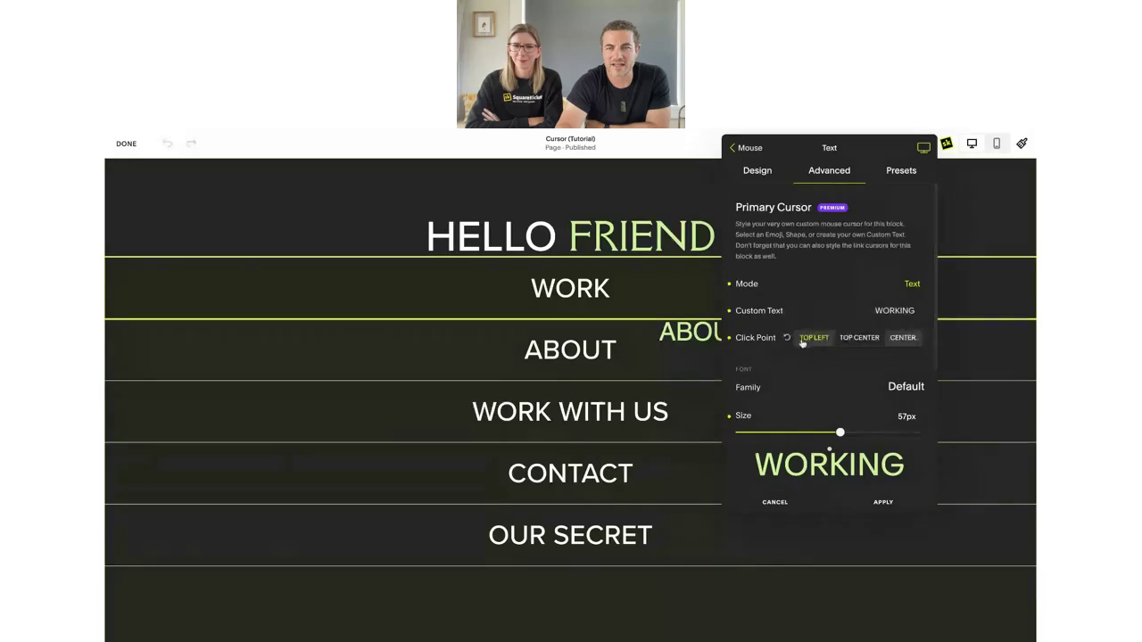
Switch the WORK cursor to a square shape filled yellow #DCFF00.
{"action": "left_click", "coordinate": [902, 286]}
{"action": "left_click", "coordinate": [870, 294]}
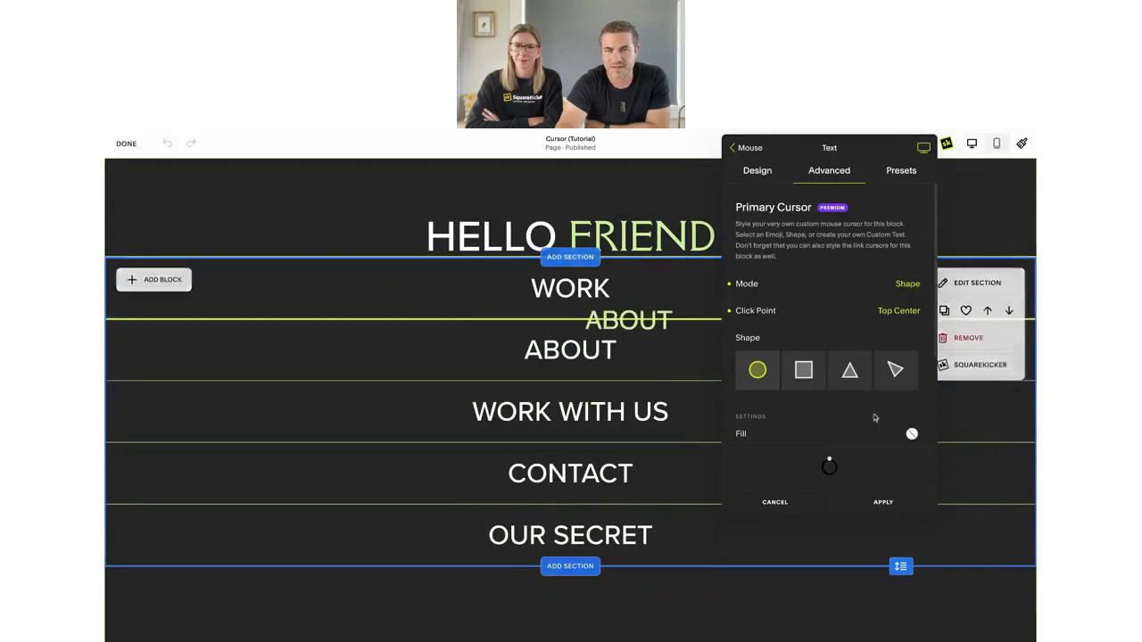
{"action": "left_click", "coordinate": [803, 369]}
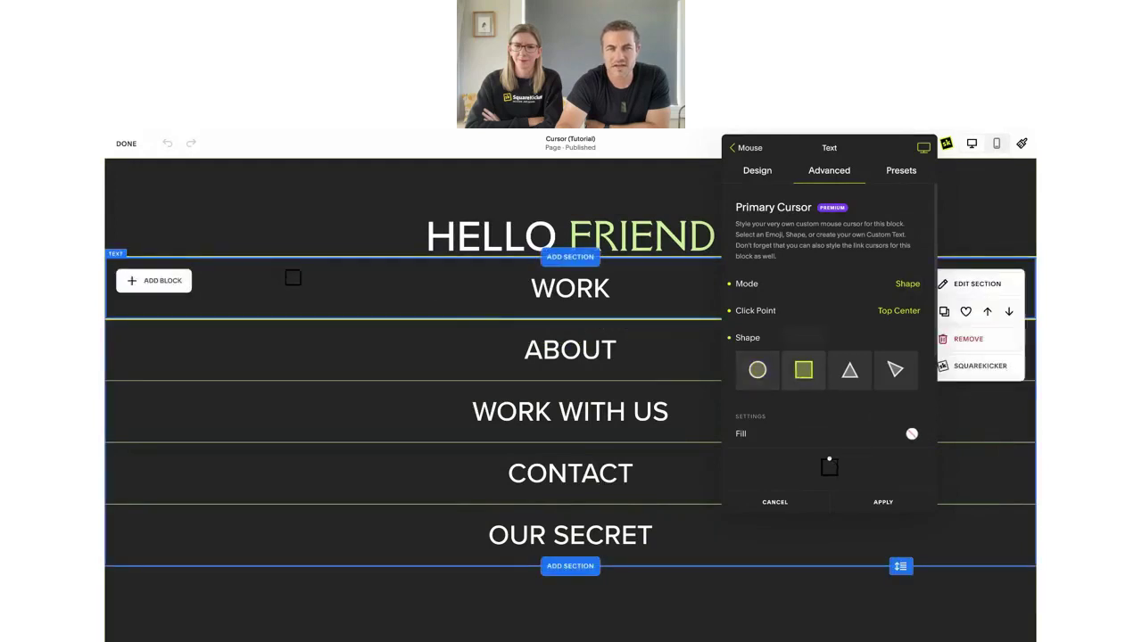
{"action": "left_click", "coordinate": [911, 433]}
{"action": "left_click", "coordinate": [781, 219]}
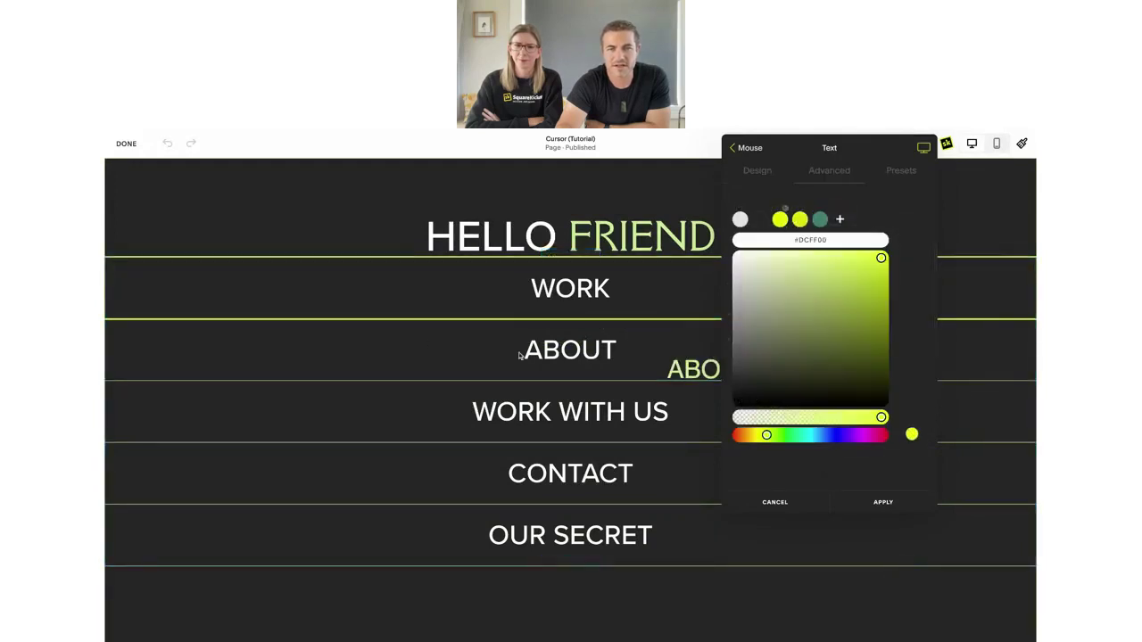
{"action": "left_click", "coordinate": [412, 293]}
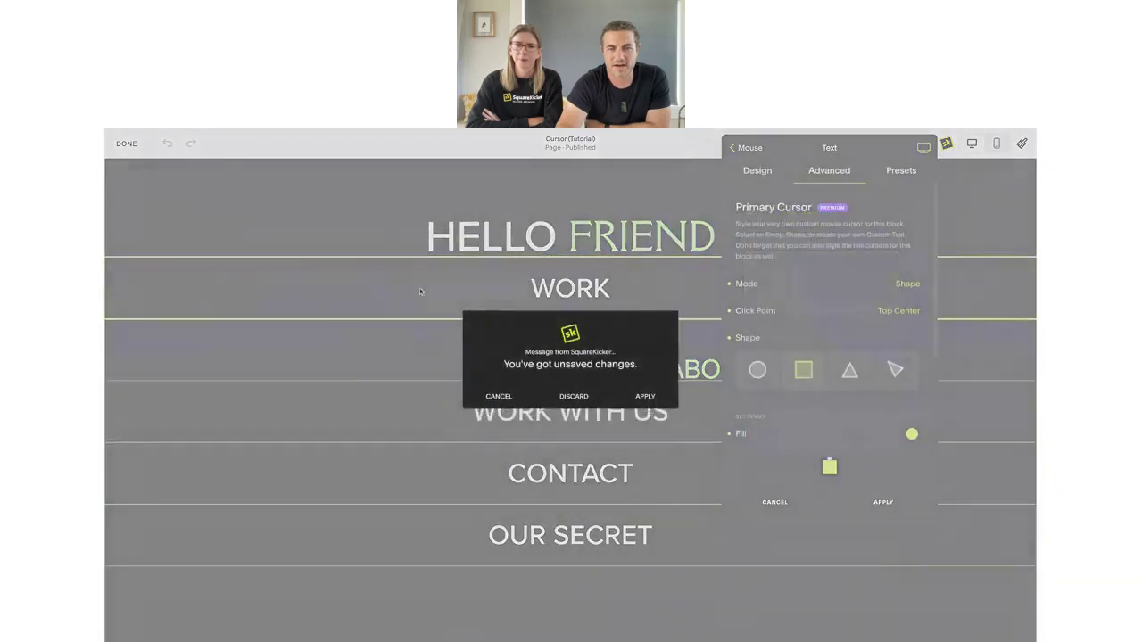
{"action": "left_click", "coordinate": [518, 400]}
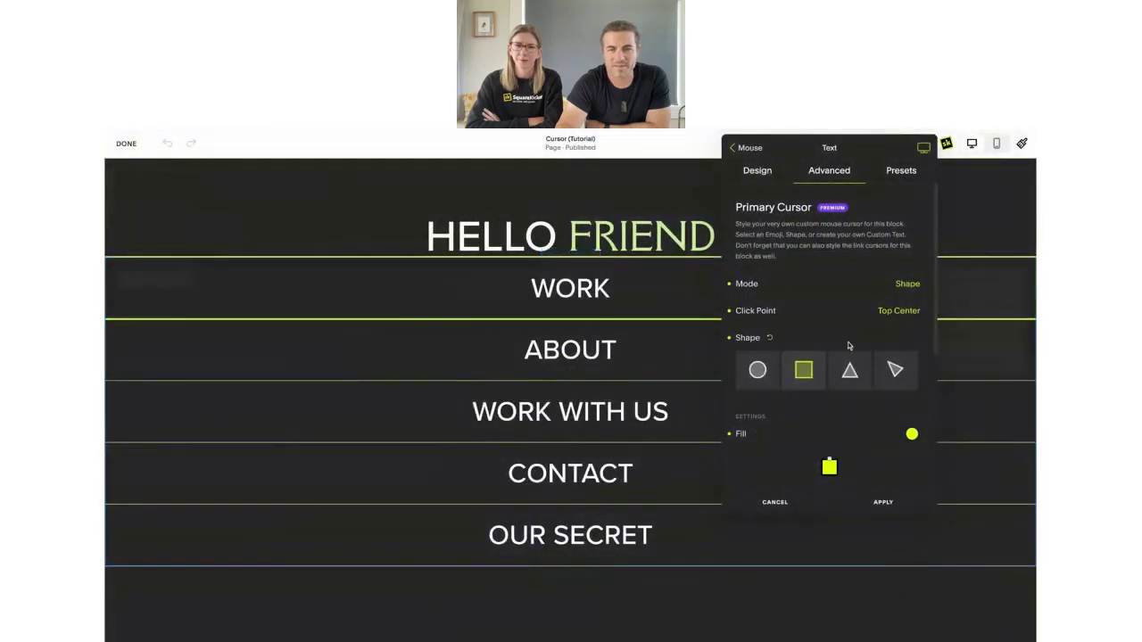
Change the shape to an arrow-style triangle with a Top Left click point.
{"action": "left_click", "coordinate": [850, 370]}
{"action": "left_click", "coordinate": [894, 371]}
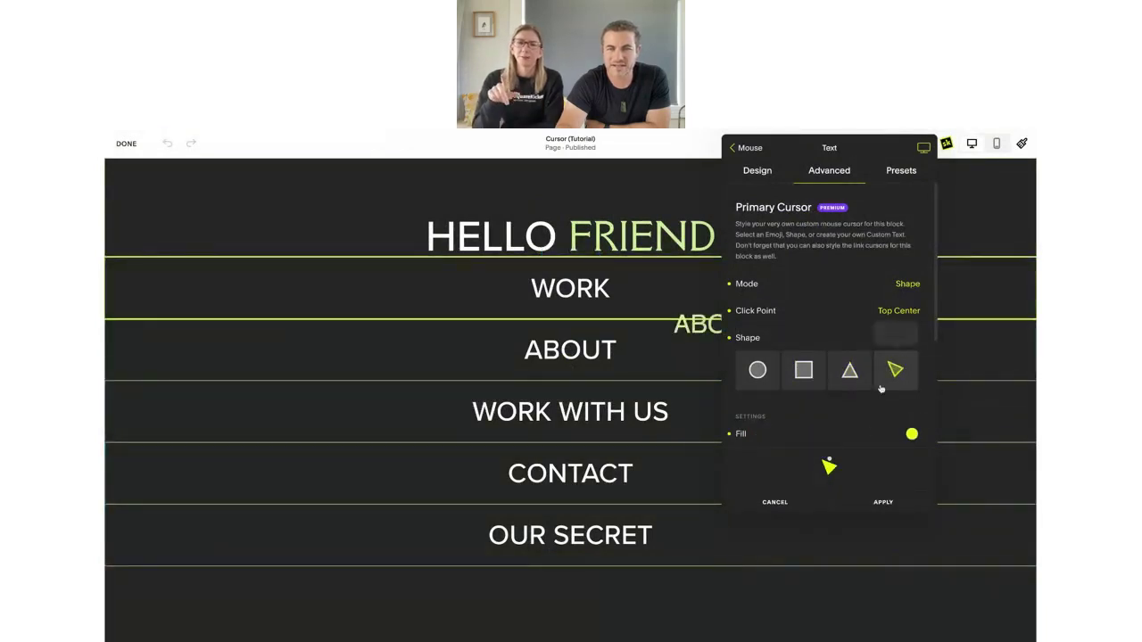
{"action": "scroll", "coordinate": [843, 428], "scroll_direction": "down", "scroll_amount": 4}
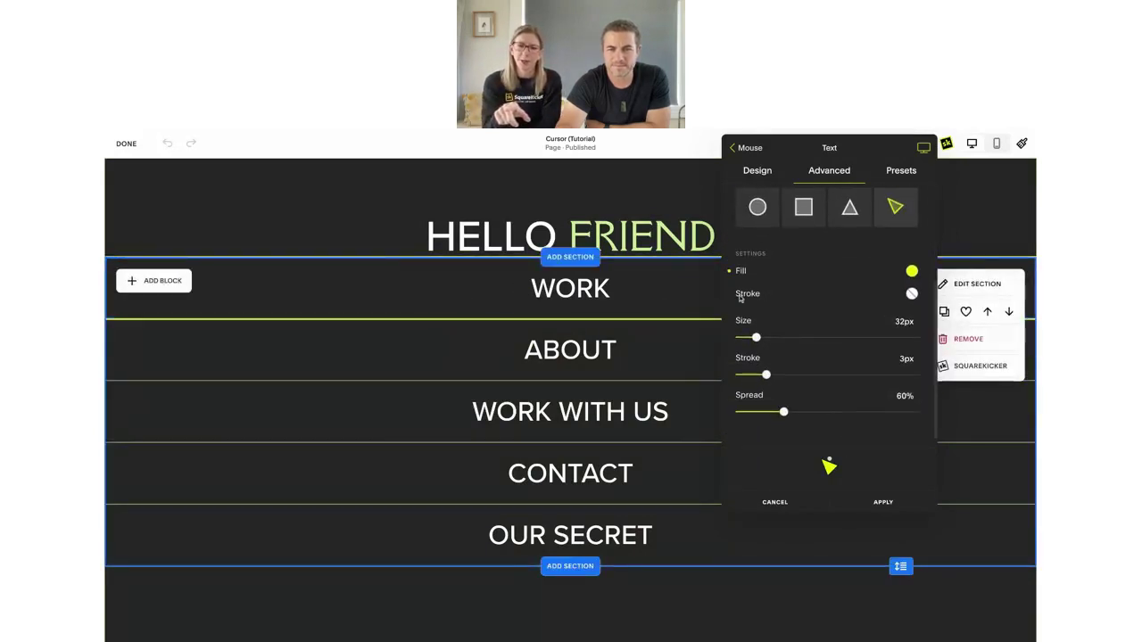
{"action": "scroll", "coordinate": [814, 357], "scroll_direction": "up", "scroll_amount": 2}
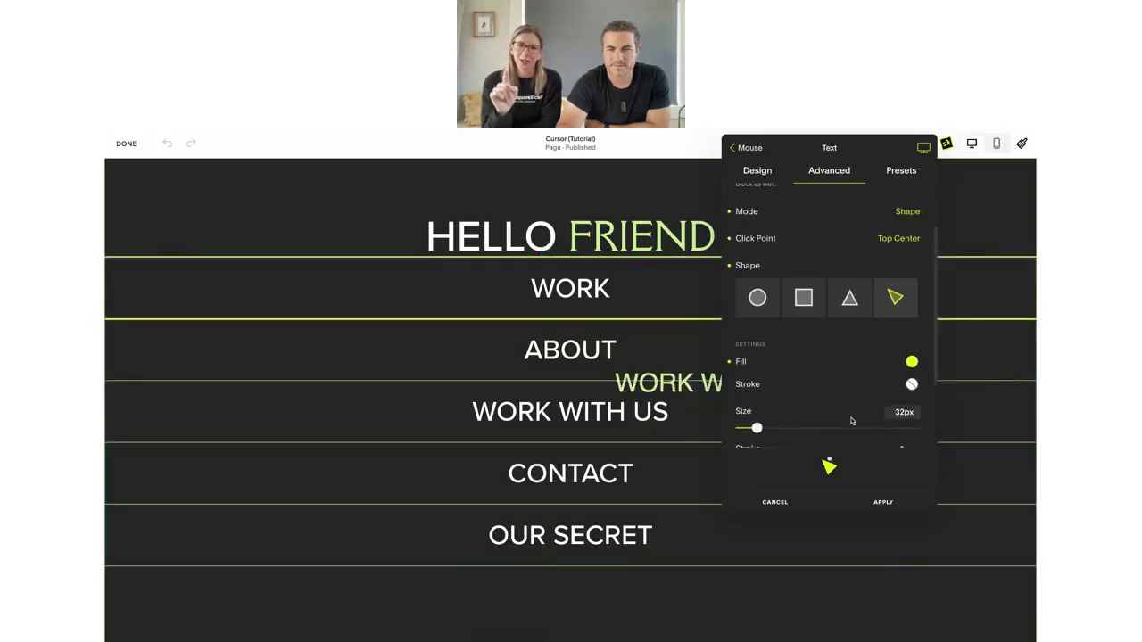
{"action": "scroll", "coordinate": [851, 420], "scroll_direction": "down", "scroll_amount": 2}
{"action": "scroll", "coordinate": [848, 419], "scroll_direction": "up", "scroll_amount": 4}
{"action": "mouse_move", "coordinate": [890, 314]}
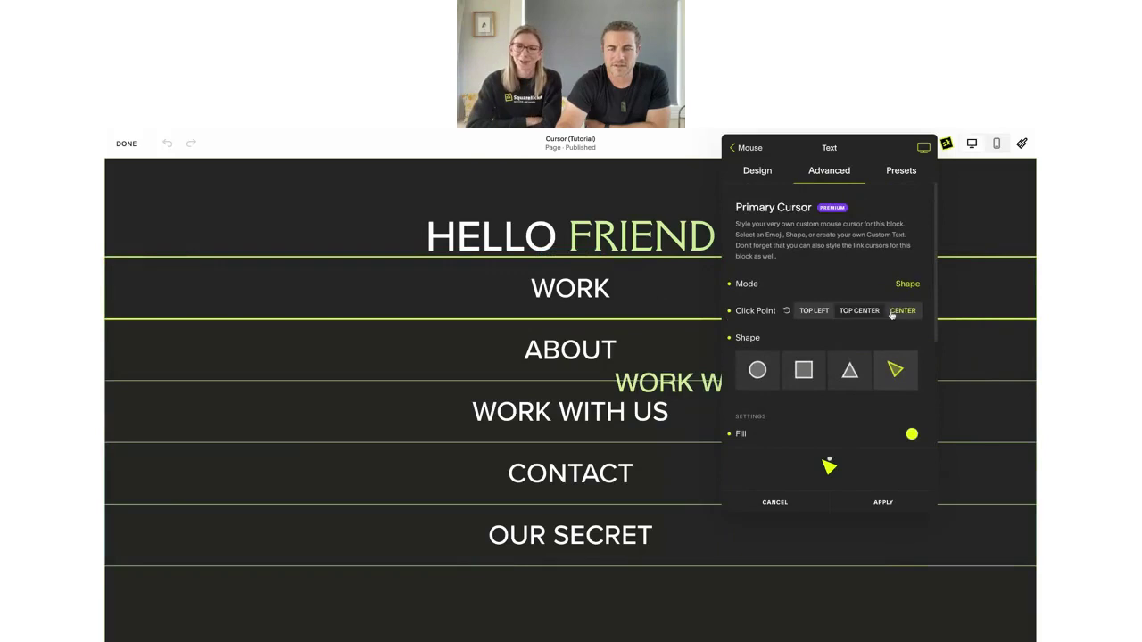
{"action": "left_click", "coordinate": [813, 311]}
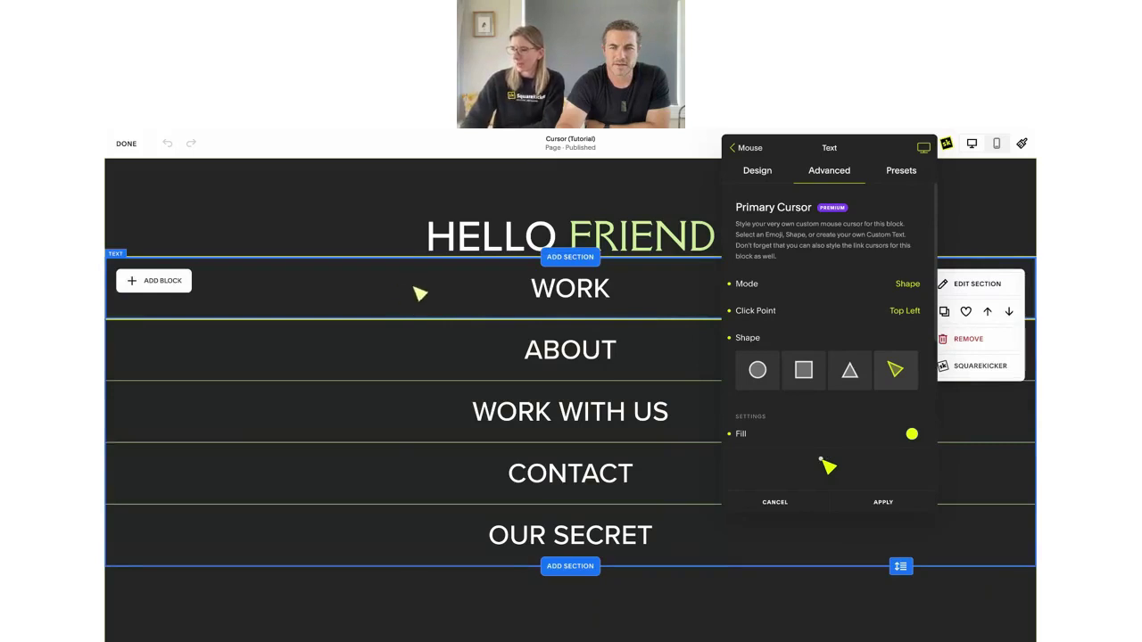
Enlarge the cursor shape to 49px and give it a thicker teal outline.
{"action": "scroll", "coordinate": [763, 355], "scroll_direction": "down", "scroll_amount": 3}
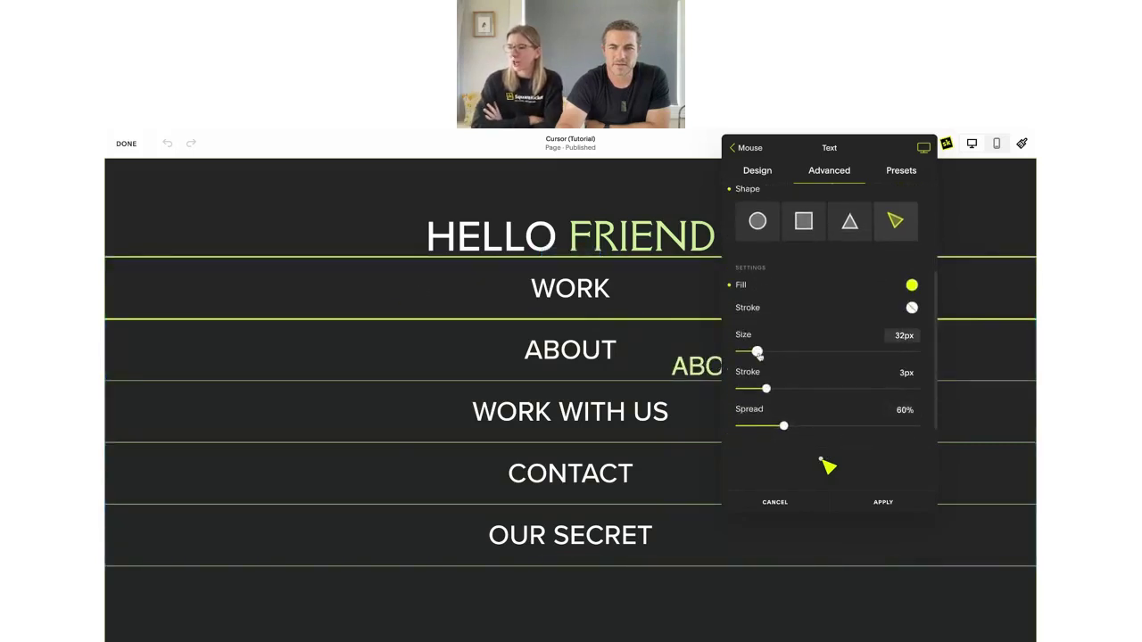
{"action": "mouse_move", "coordinate": [757, 352]}
{"action": "left_mouse_down"}
{"action": "mouse_move", "coordinate": [824, 353]}
{"action": "mouse_move", "coordinate": [796, 353]}
{"action": "left_mouse_up"}
{"action": "mouse_move", "coordinate": [766, 389]}
{"action": "left_mouse_down"}
{"action": "mouse_move", "coordinate": [880, 389]}
{"action": "mouse_move", "coordinate": [783, 390]}
{"action": "mouse_move", "coordinate": [854, 427]}
{"action": "mouse_move", "coordinate": [898, 427]}
{"action": "mouse_move", "coordinate": [741, 425]}
{"action": "left_mouse_up"}
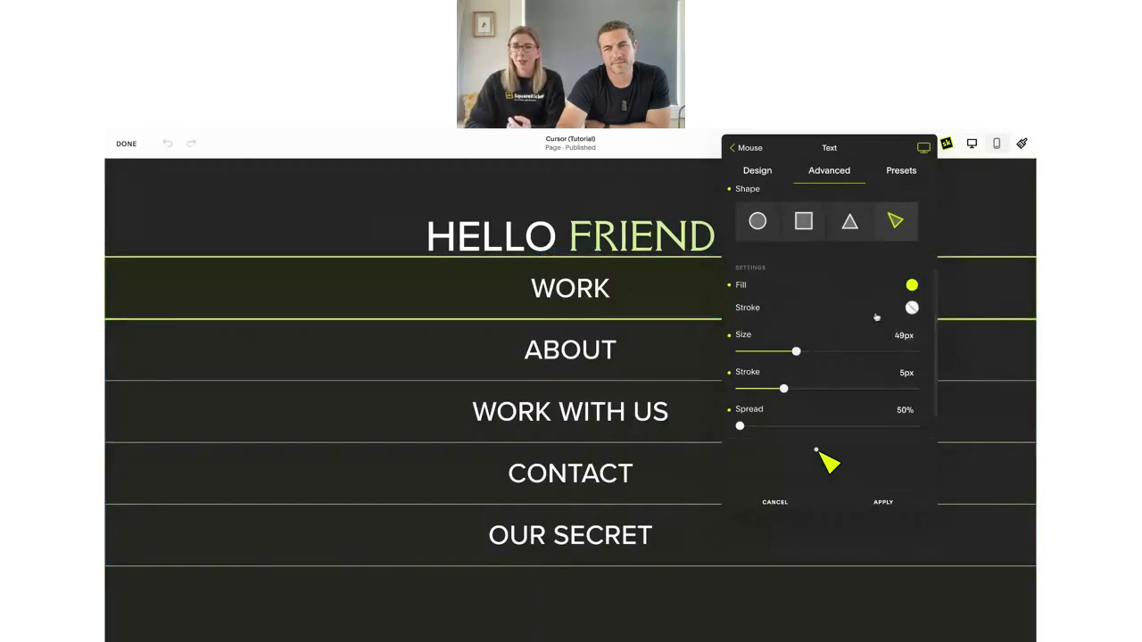
{"action": "left_click", "coordinate": [911, 307]}
{"action": "left_click", "coordinate": [819, 223]}
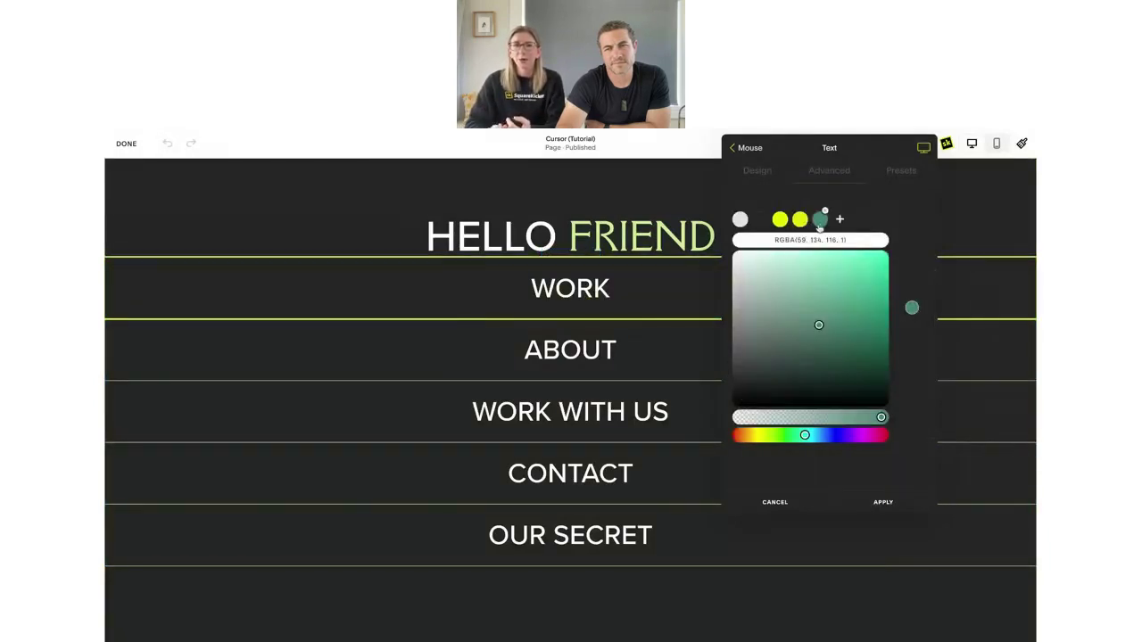
{"action": "left_click", "coordinate": [900, 278]}
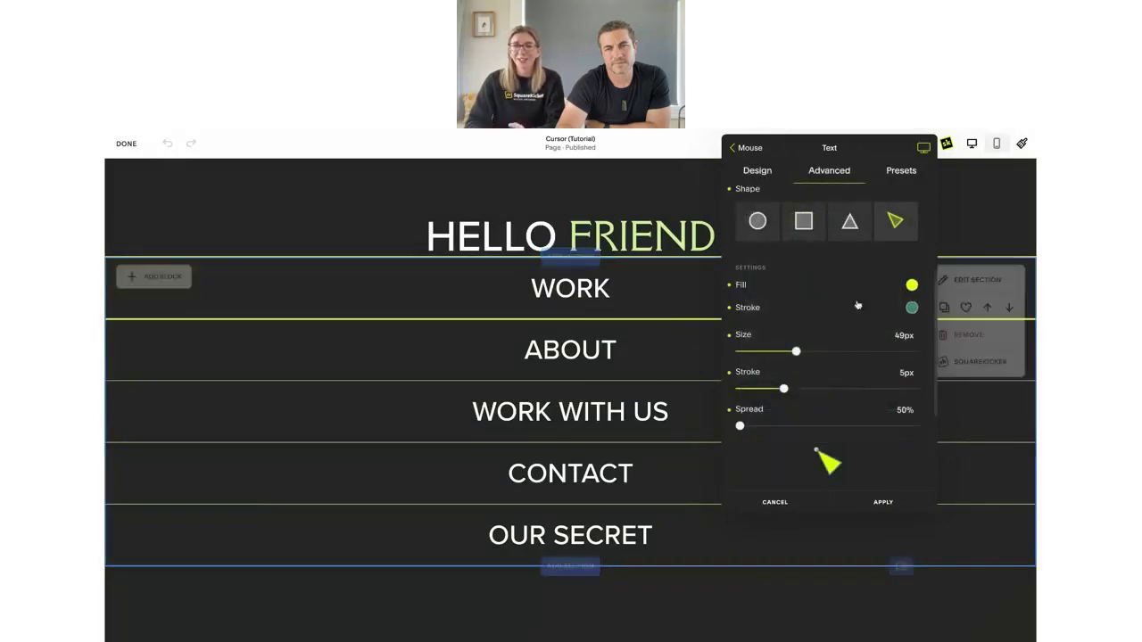
Fill the cursor dark grey #262626, make it a circle, and thin the outline to 1px.
{"action": "left_click", "coordinate": [911, 284]}
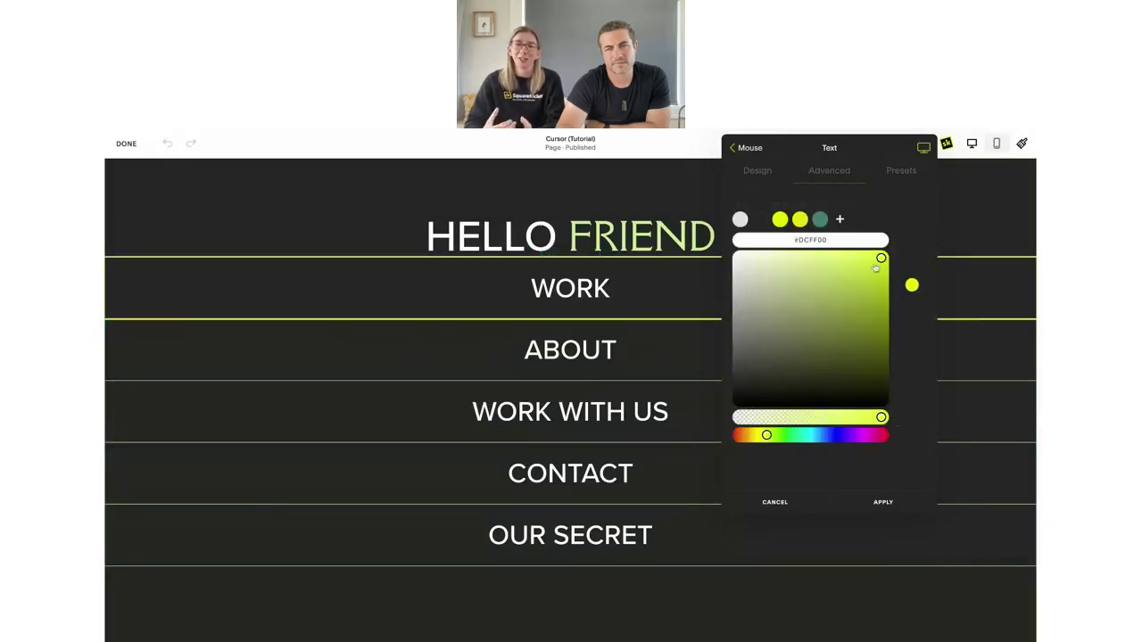
{"action": "left_click", "coordinate": [761, 221]}
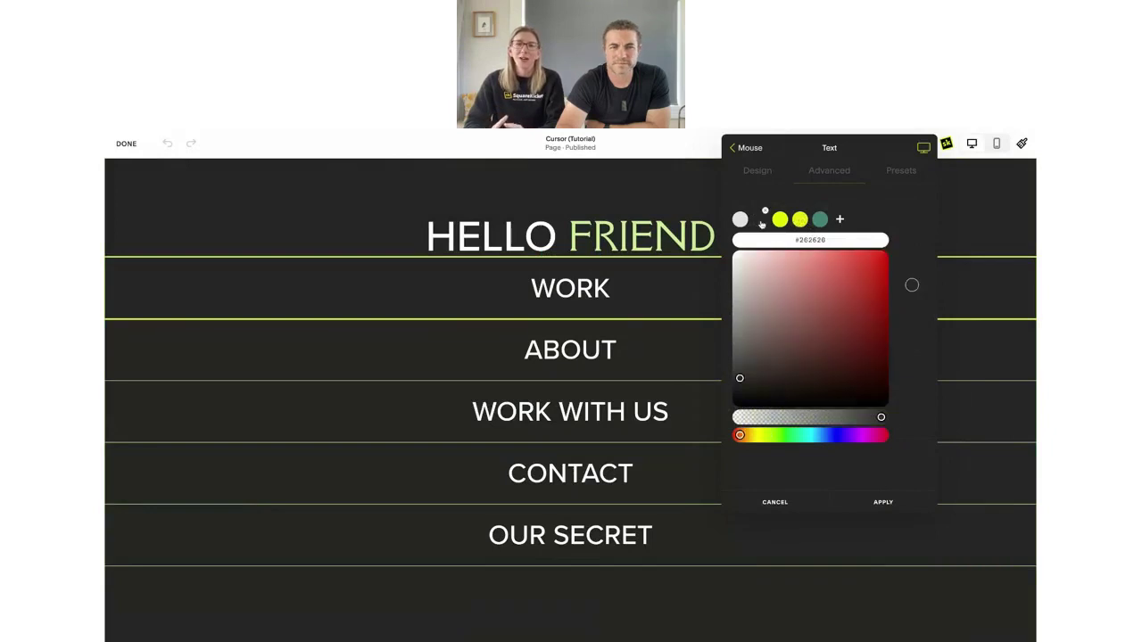
{"action": "left_click", "coordinate": [909, 421]}
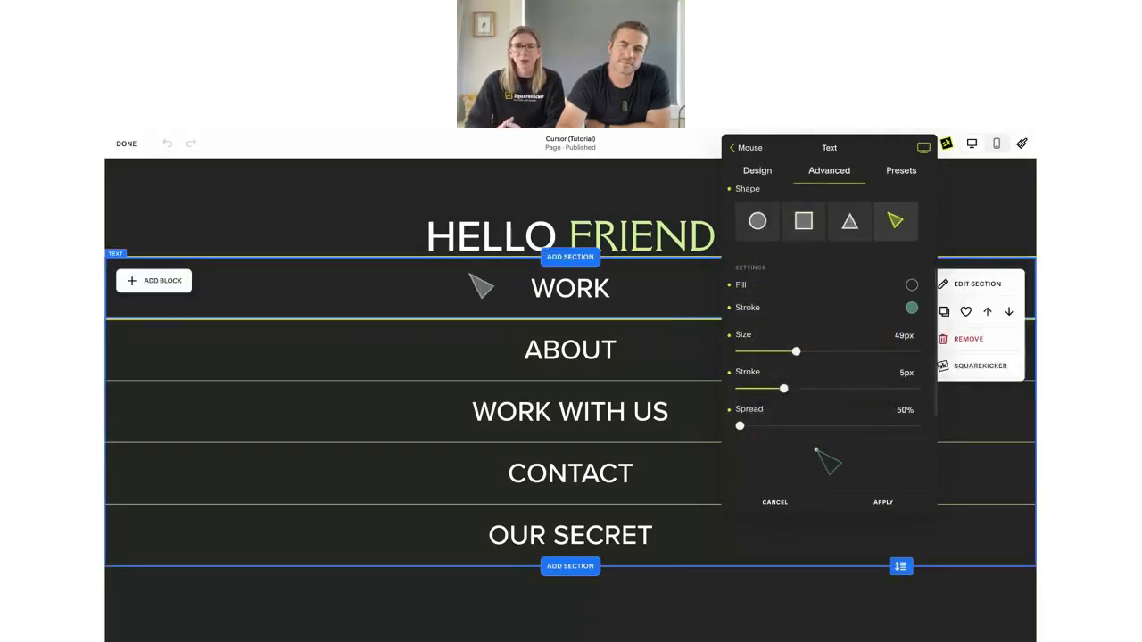
{"action": "left_click", "coordinate": [757, 223]}
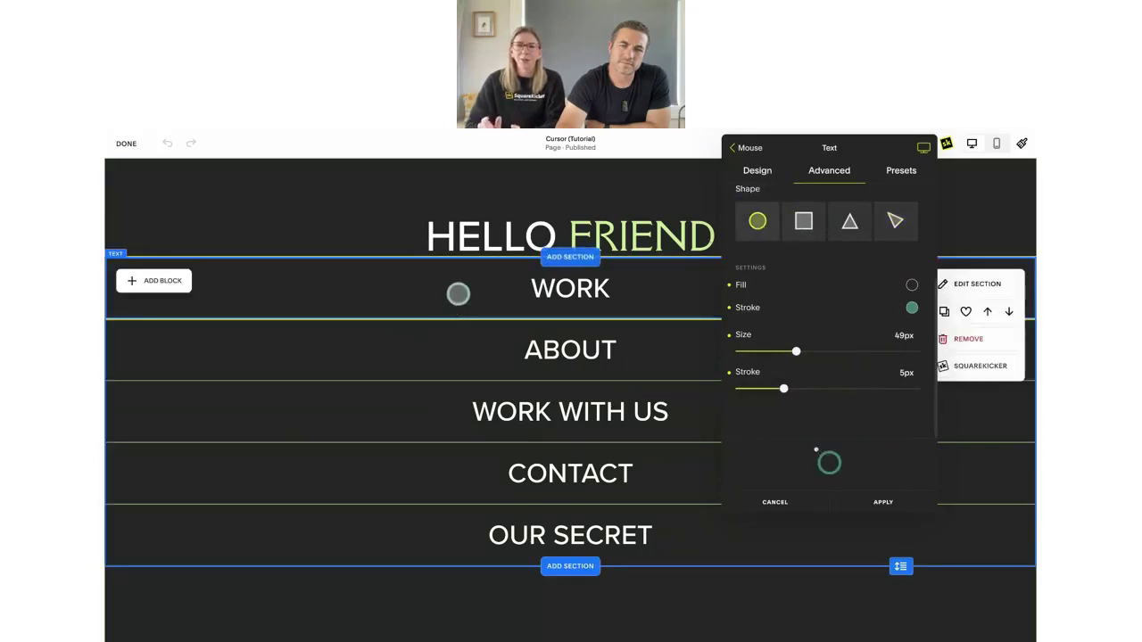
{"action": "left_click_drag", "start_coordinate": [785, 390], "coordinate": [749, 389]}
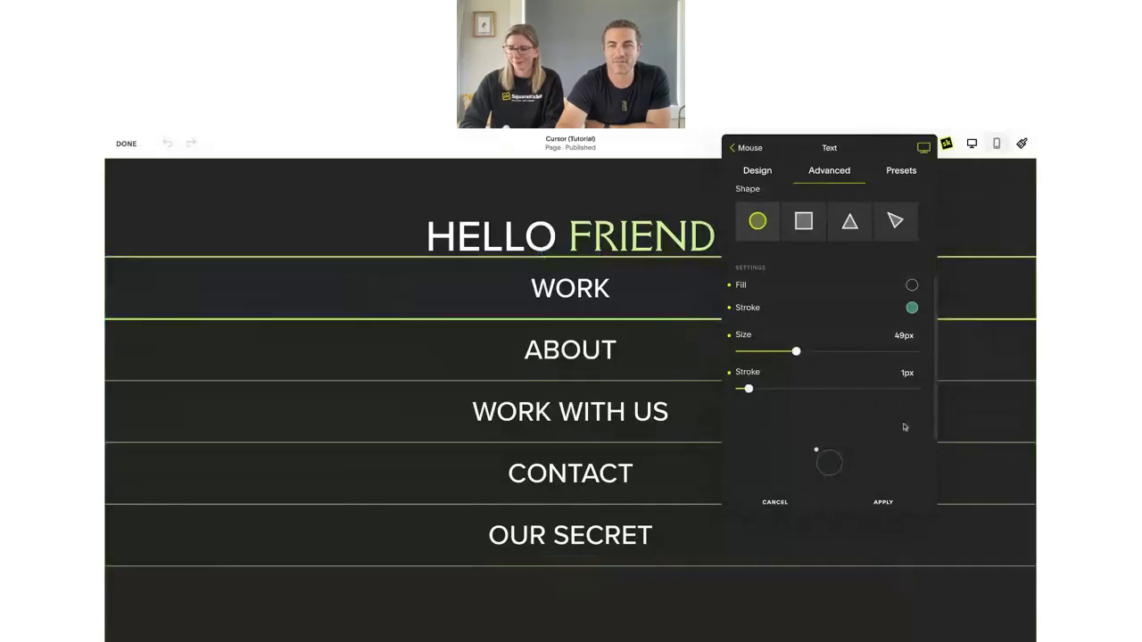
{"action": "scroll", "coordinate": [904, 427], "scroll_direction": "up", "scroll_amount": 4}
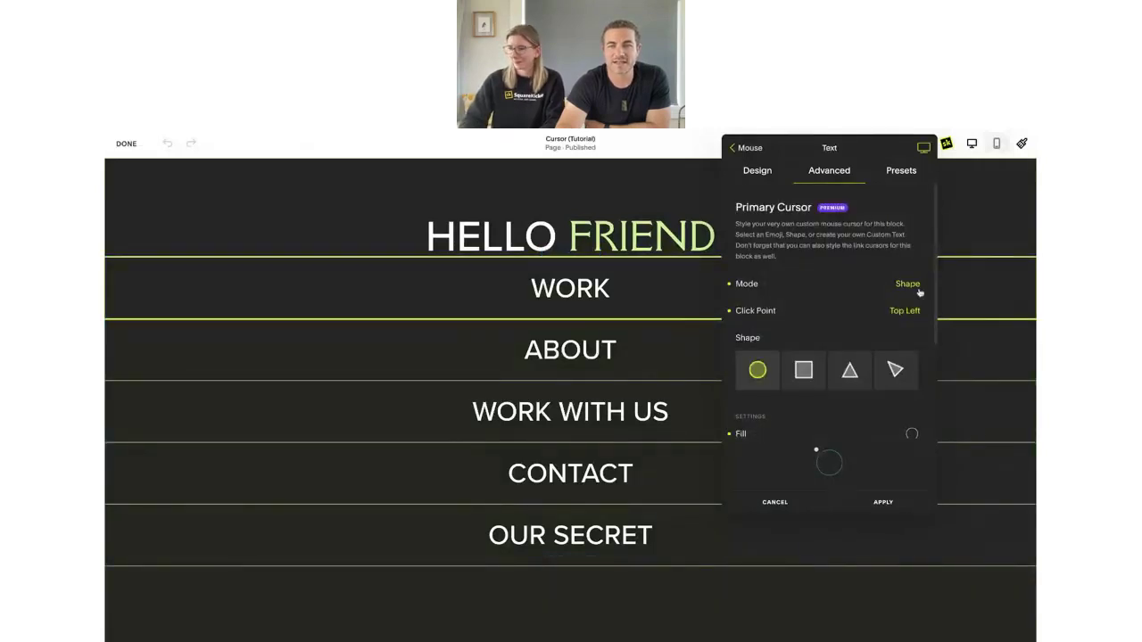
{"action": "left_click", "coordinate": [917, 290]}
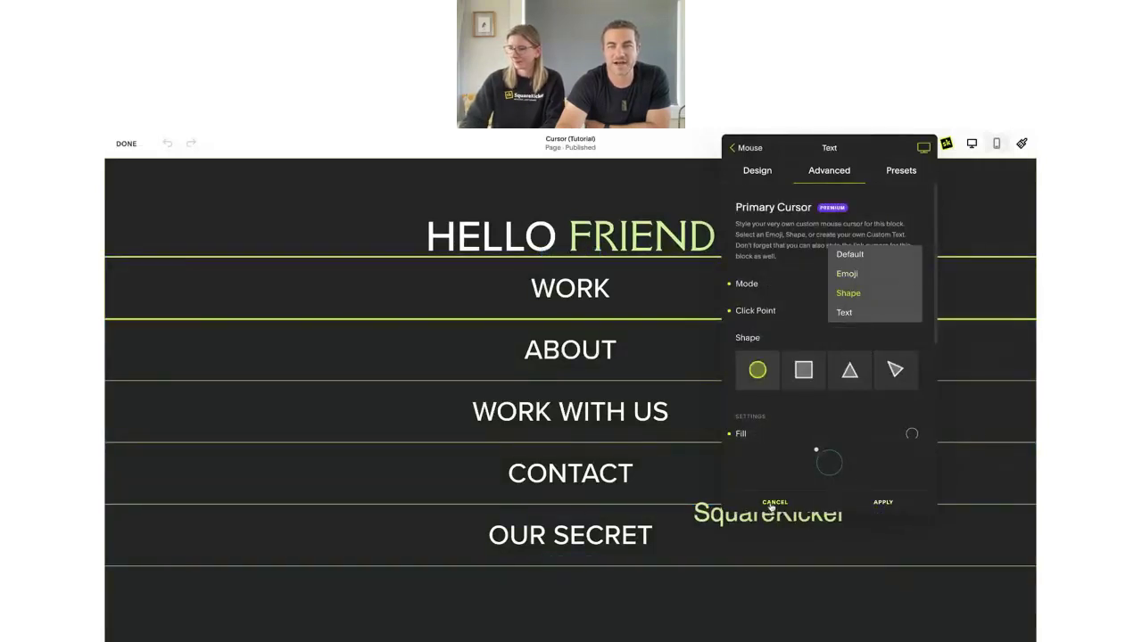
Discard the block cursor changes, view SquareKicker's site-wide Mouse Cursors settings, then close them.
{"action": "left_click", "coordinate": [774, 504]}
{"action": "left_click", "coordinate": [945, 146]}
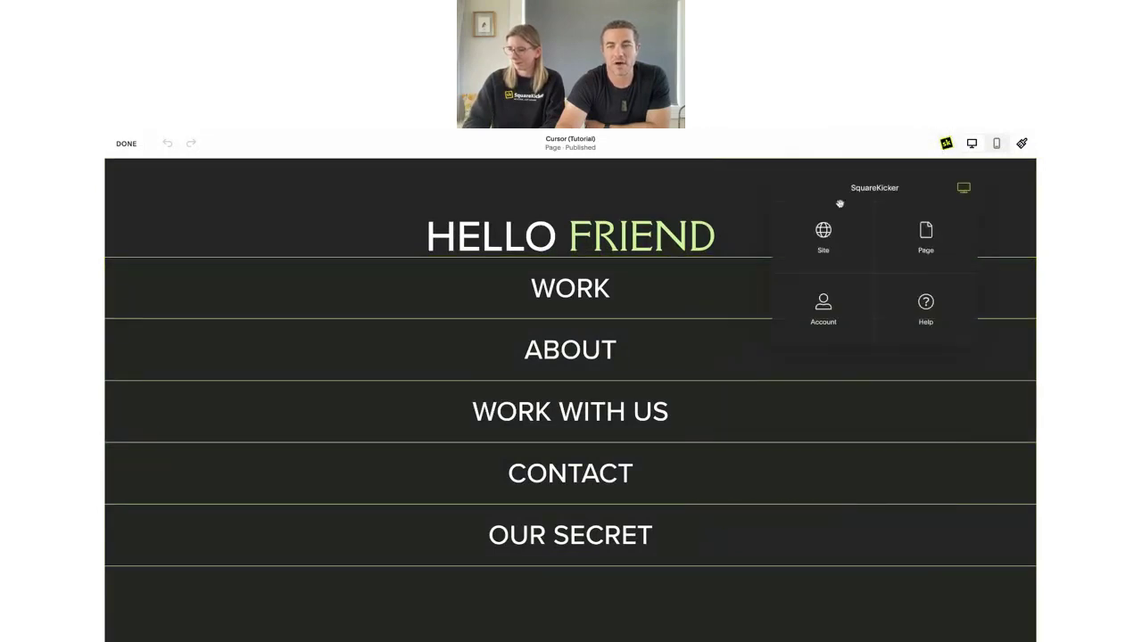
{"action": "left_click", "coordinate": [825, 229]}
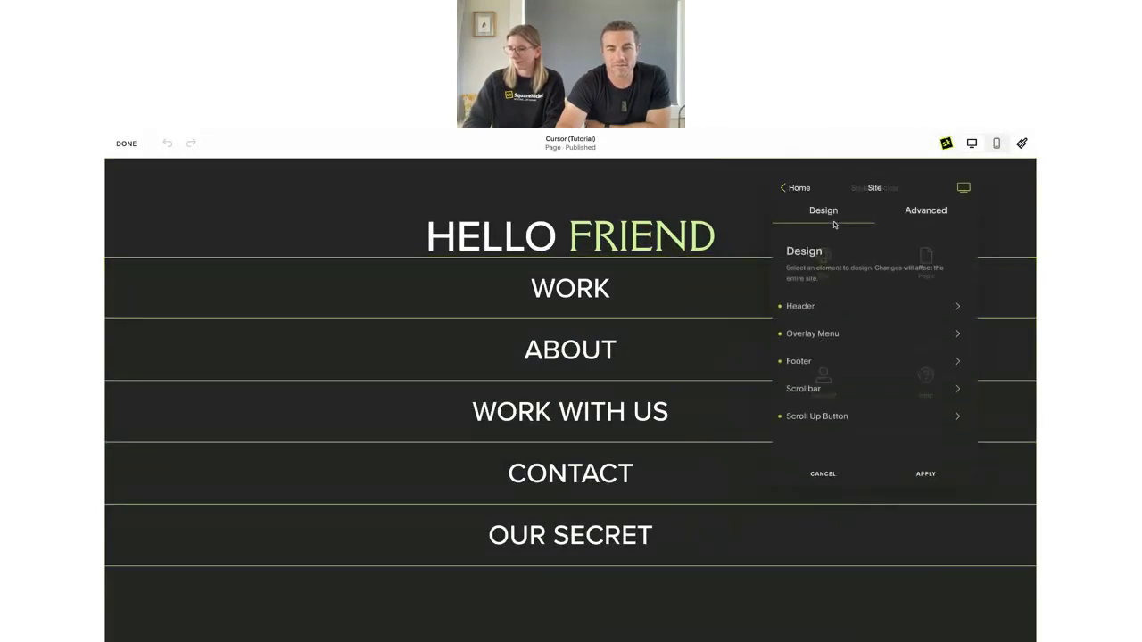
{"action": "left_click", "coordinate": [939, 211]}
{"action": "left_click", "coordinate": [879, 348]}
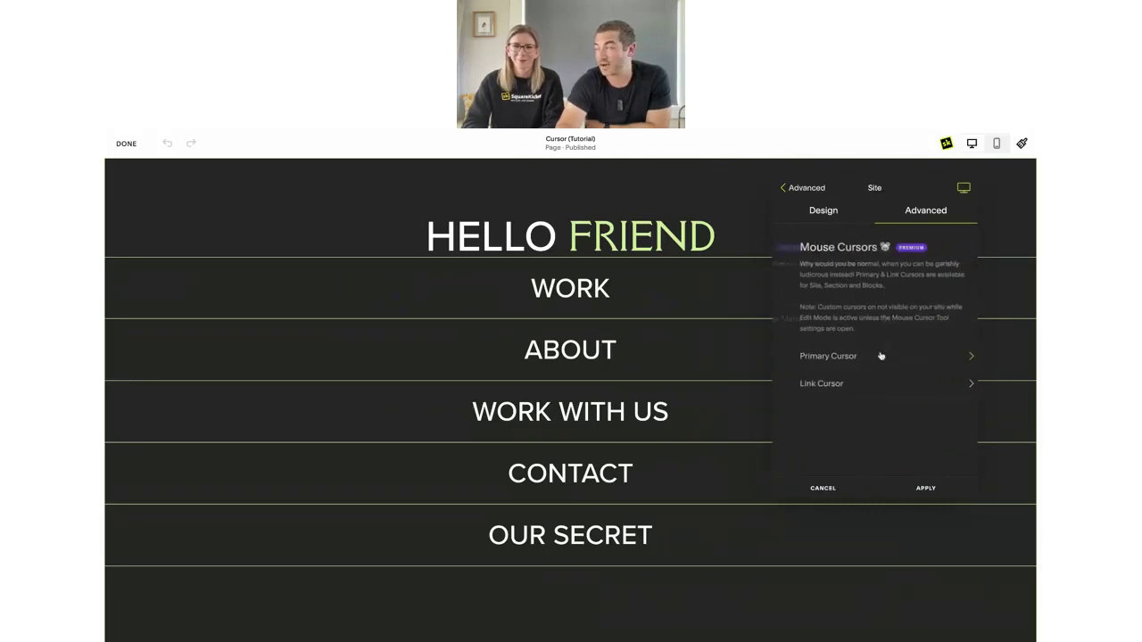
{"action": "mouse_move", "coordinate": [815, 384]}
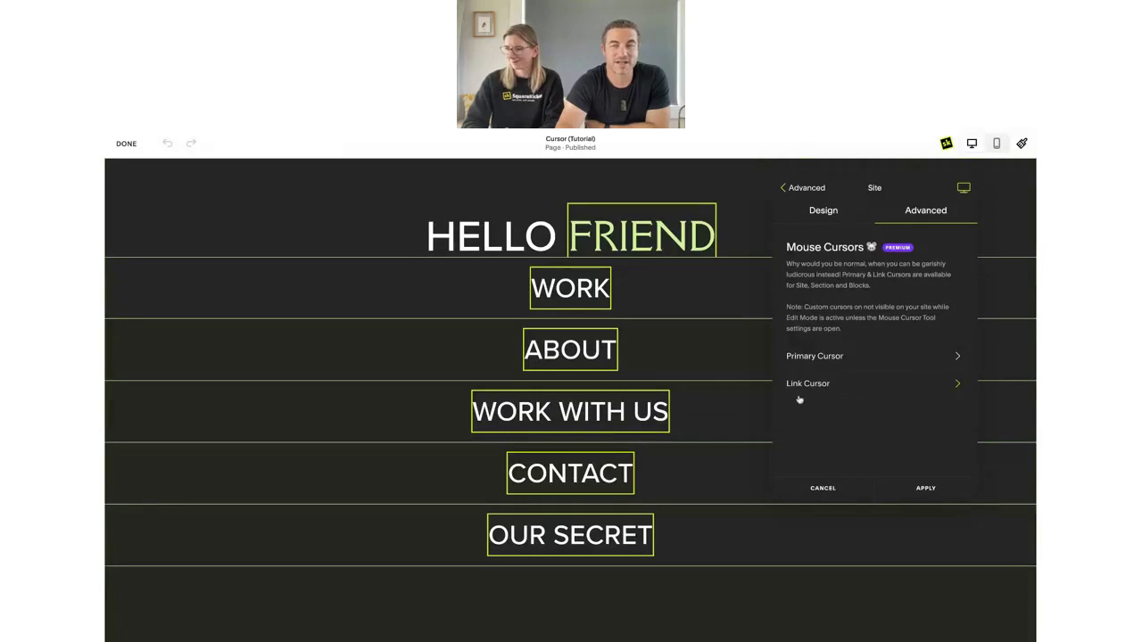
{"action": "left_click", "coordinate": [822, 488]}
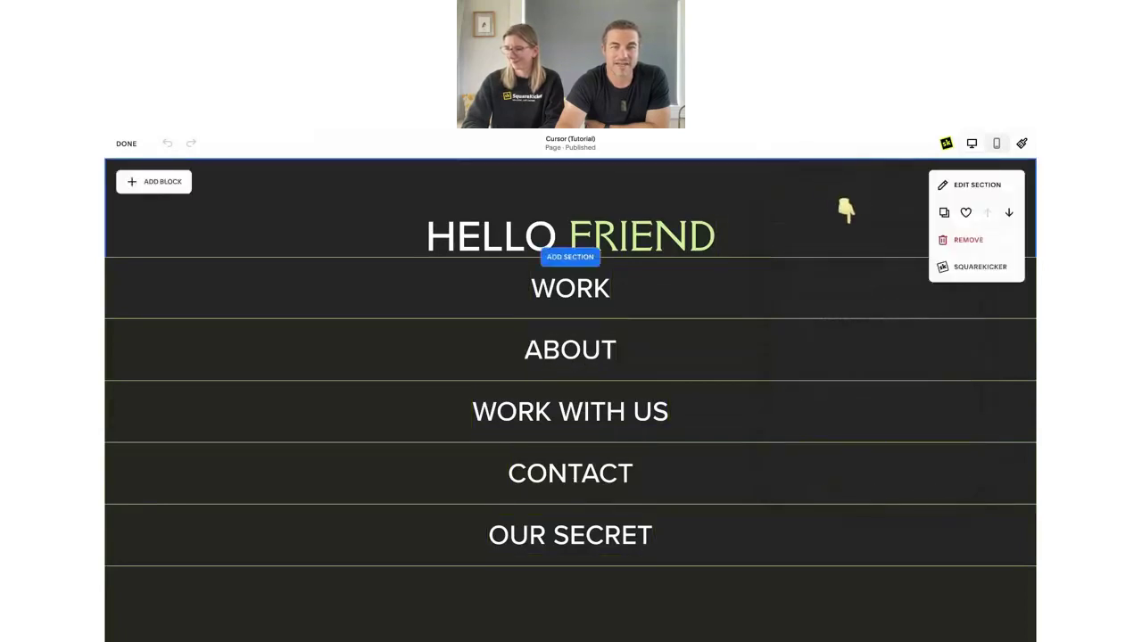
Open SquareKicker's Filter settings for the purple abstract image on the right.
{"action": "scroll", "coordinate": [847, 268], "scroll_direction": "down", "scroll_amount": 4}
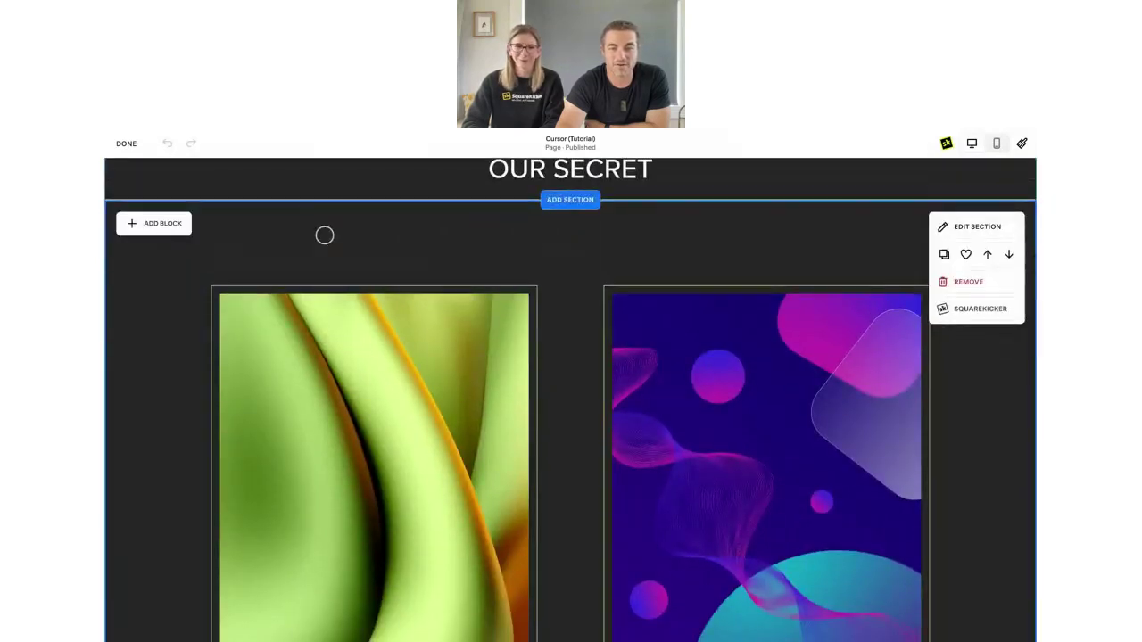
{"action": "scroll", "coordinate": [553, 273], "scroll_direction": "down", "scroll_amount": 1}
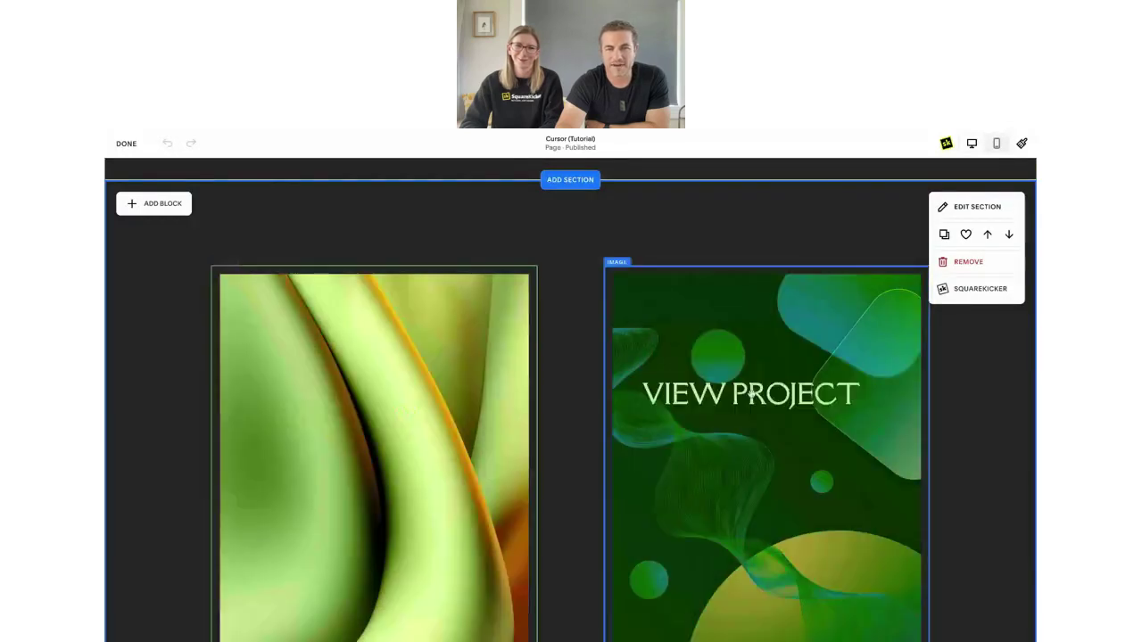
{"action": "left_click", "coordinate": [749, 392]}
{"action": "left_click", "coordinate": [712, 244]}
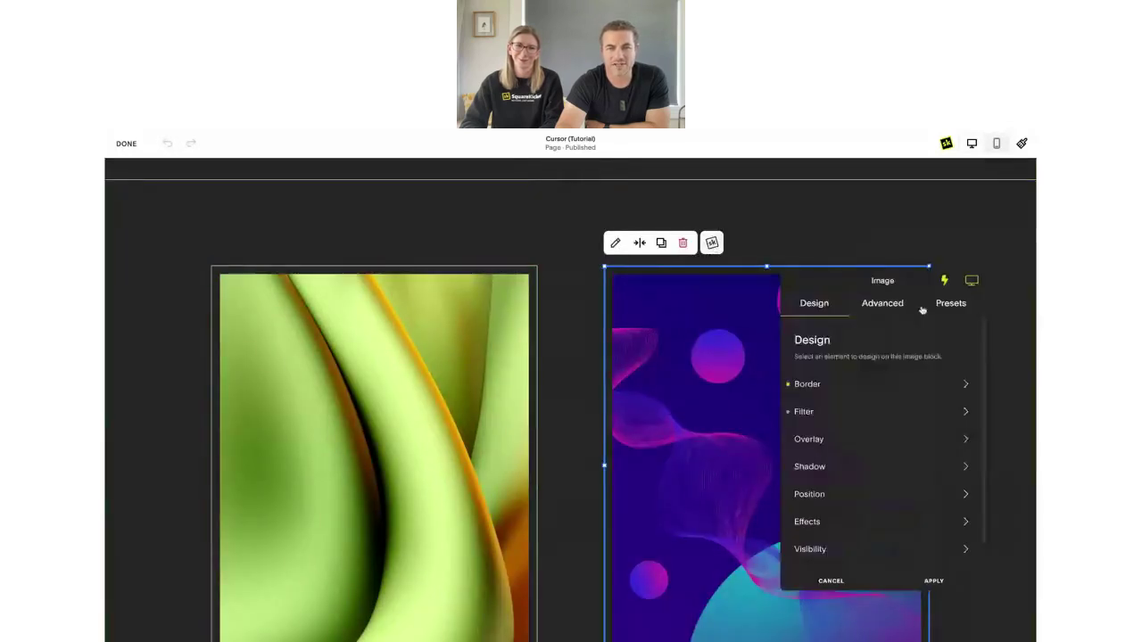
{"action": "left_click_drag", "start_coordinate": [919, 285], "coordinate": [687, 236]}
{"action": "left_click", "coordinate": [634, 364]}
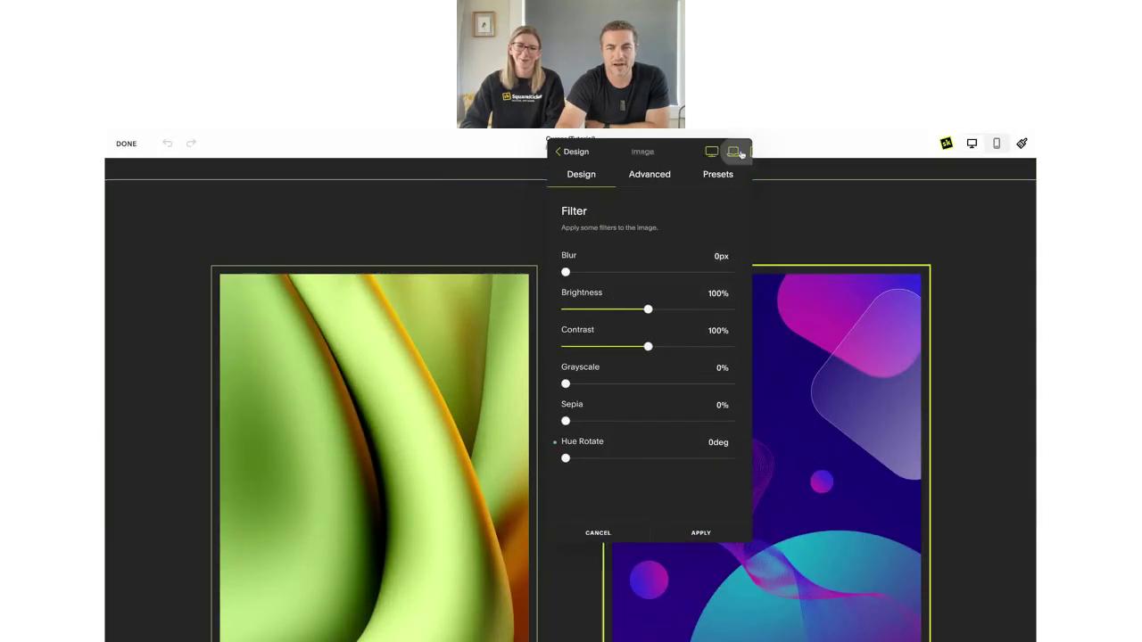
Set the image's hover-state Hue Rotate to 80deg and apply it.
{"action": "left_click", "coordinate": [711, 152]}
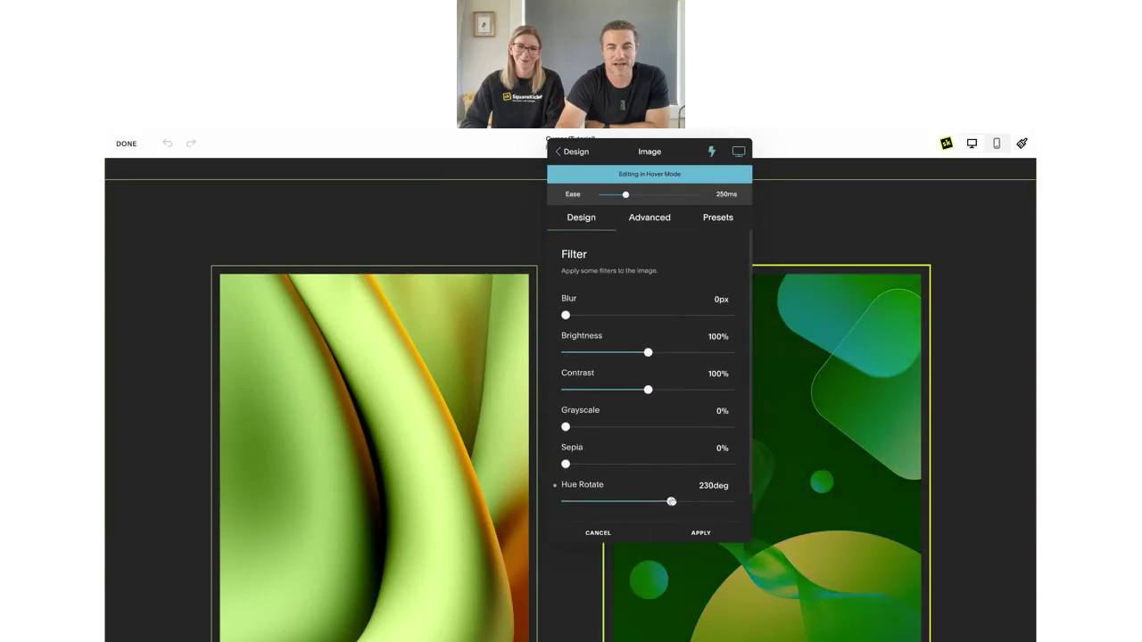
{"action": "left_click_drag", "start_coordinate": [671, 499], "coordinate": [603, 501]}
{"action": "left_click", "coordinate": [701, 534]}
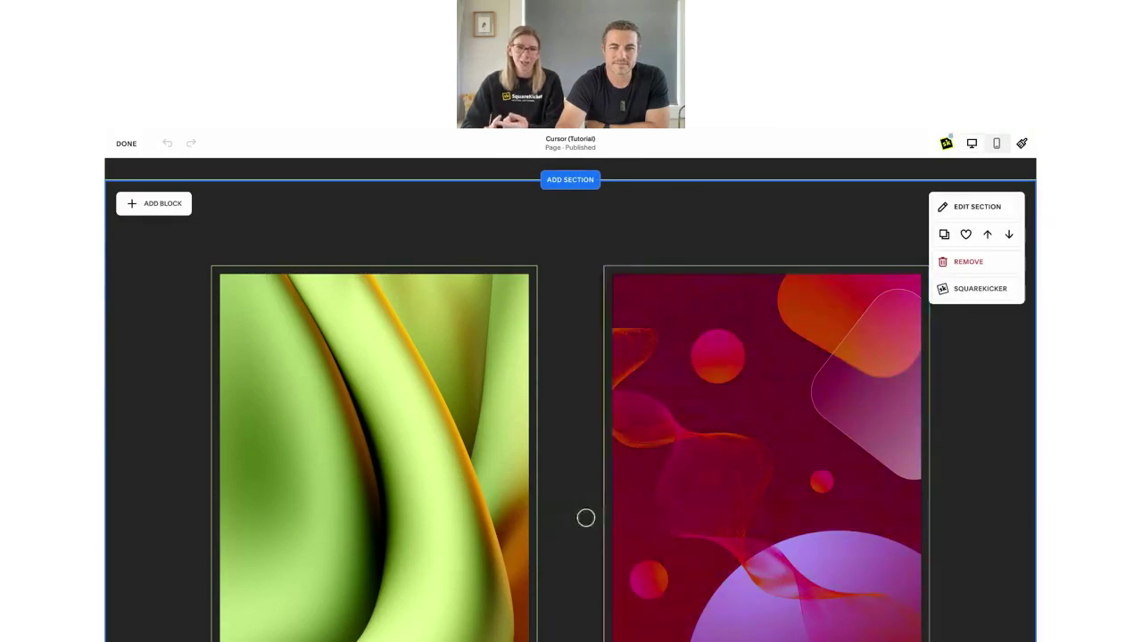
{"action": "scroll", "coordinate": [577, 521], "scroll_direction": "down", "scroll_amount": 1}
{"action": "scroll", "coordinate": [578, 530], "scroll_direction": "down", "scroll_amount": 5}
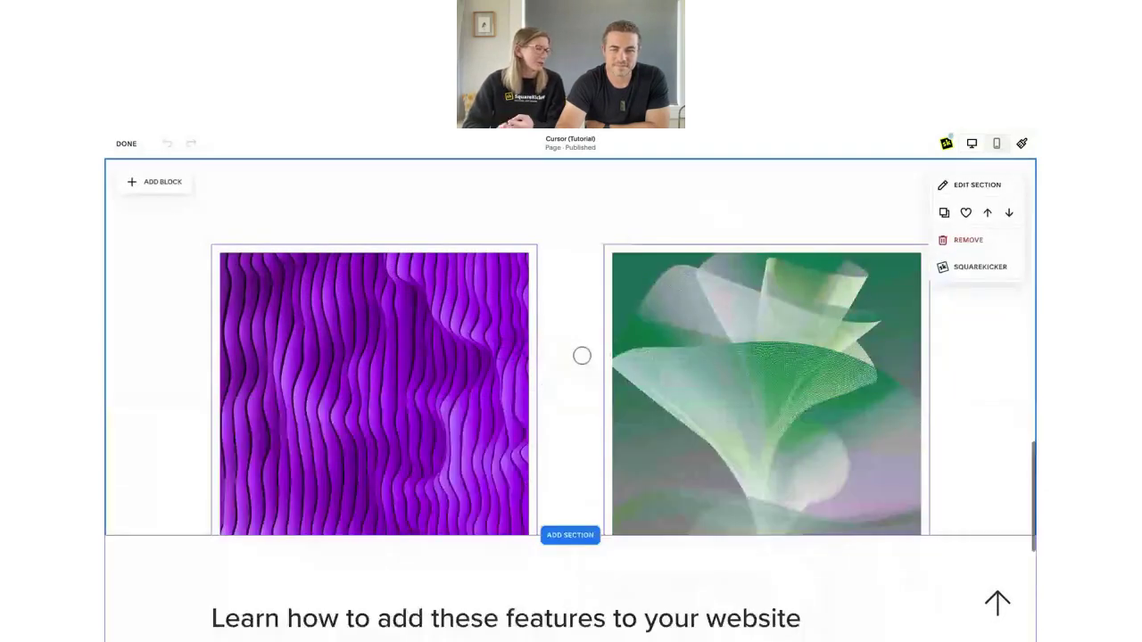
{"action": "scroll", "coordinate": [577, 375], "scroll_direction": "up", "scroll_amount": 1}
{"action": "scroll", "coordinate": [574, 388], "scroll_direction": "up", "scroll_amount": 5}
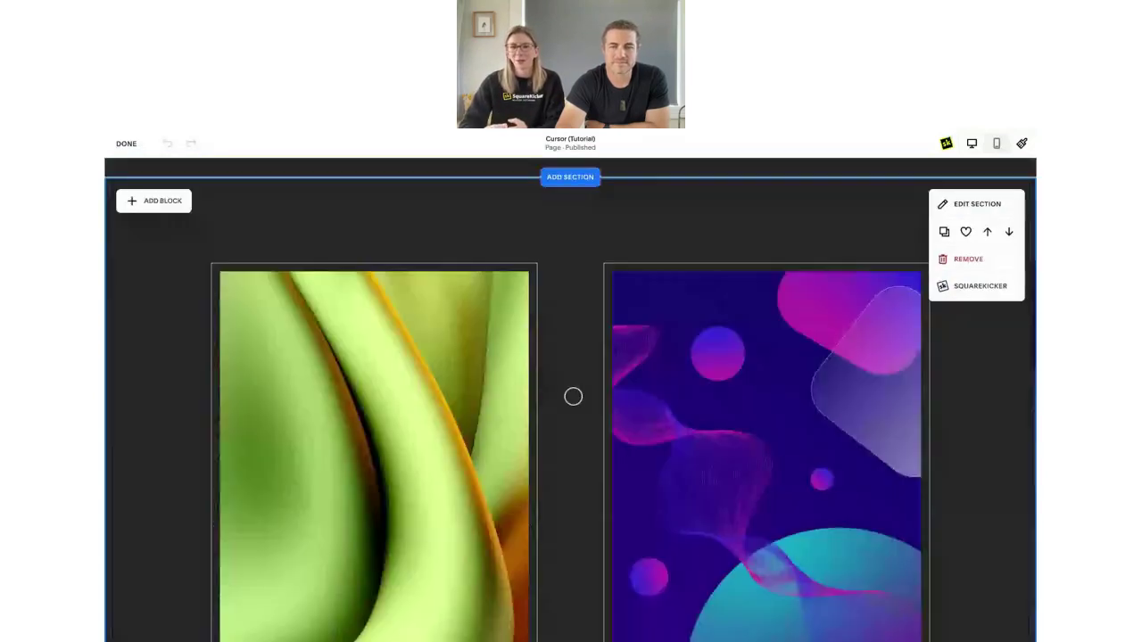
{"action": "scroll", "coordinate": [573, 396], "scroll_direction": "up", "scroll_amount": 5}
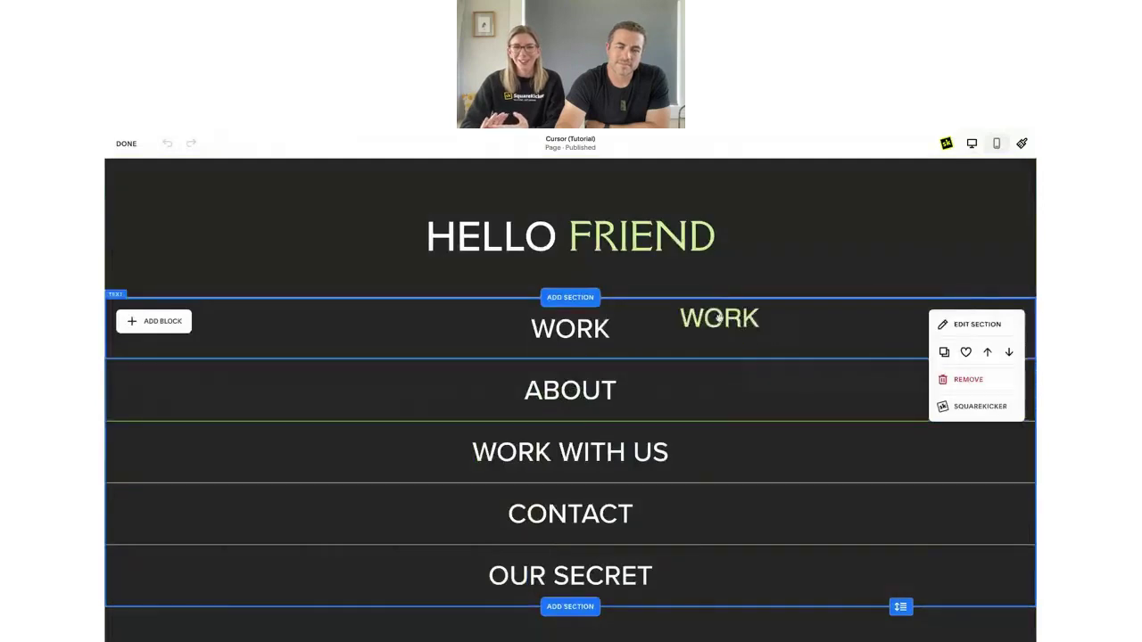
Exit the page editor with Done and scroll the Cursor (Tutorial) page preview.
{"action": "left_click", "coordinate": [126, 143]}
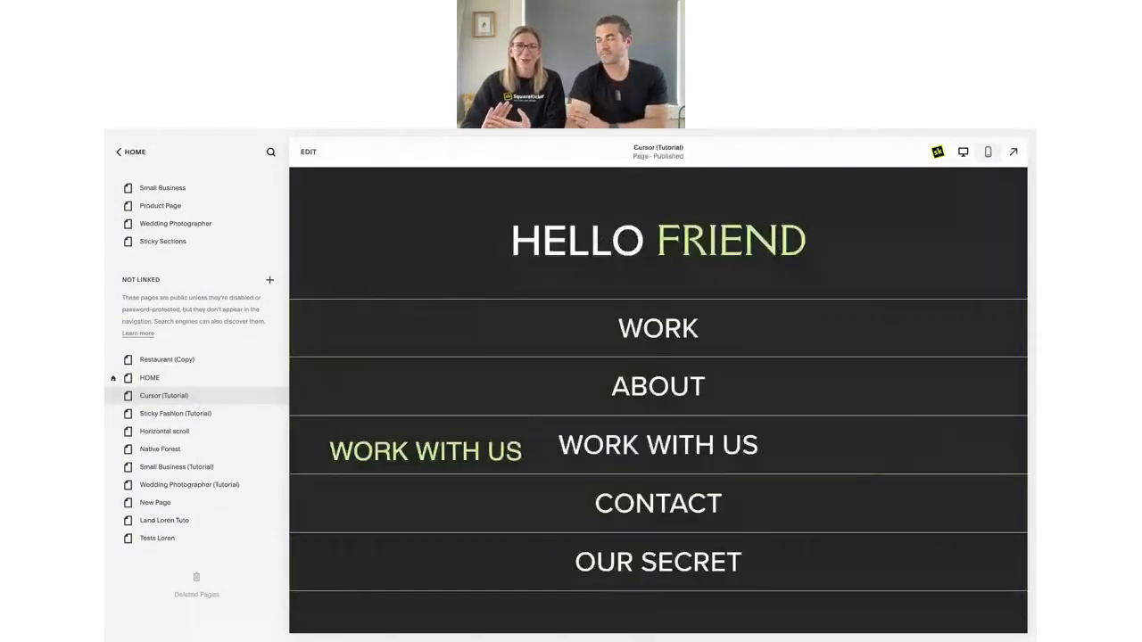
{"action": "scroll", "coordinate": [462, 443], "scroll_direction": "down", "scroll_amount": 3}
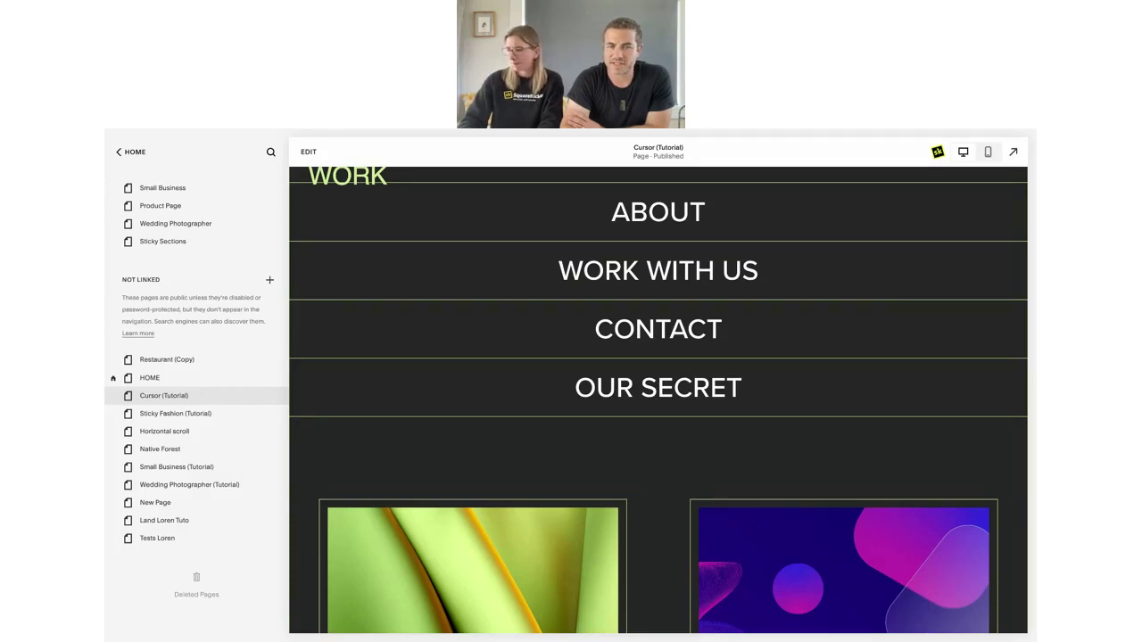
Edit the Cursor (Tutorial) page and open the WORK block's Primary Cursor settings.
{"action": "left_click", "coordinate": [301, 152]}
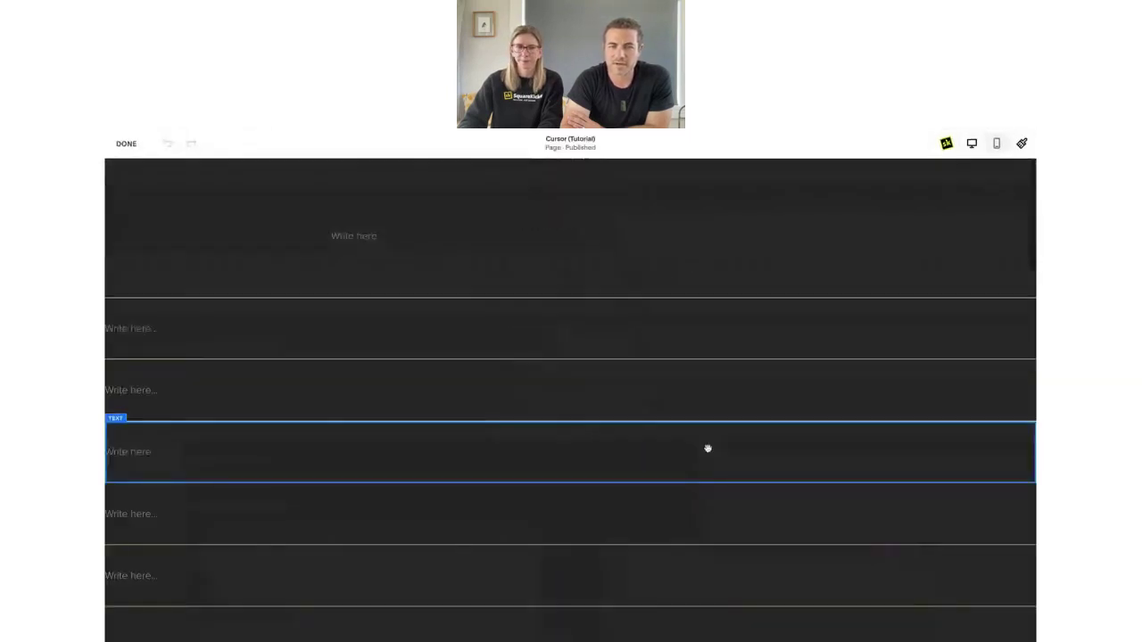
{"action": "left_click", "coordinate": [701, 336]}
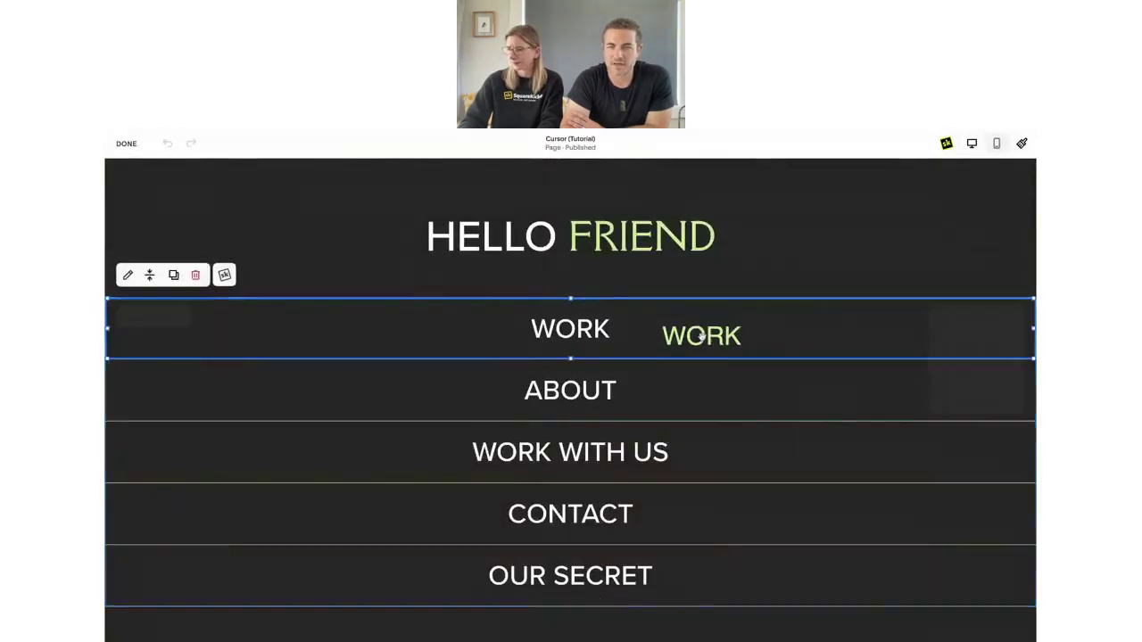
{"action": "left_click", "coordinate": [224, 275]}
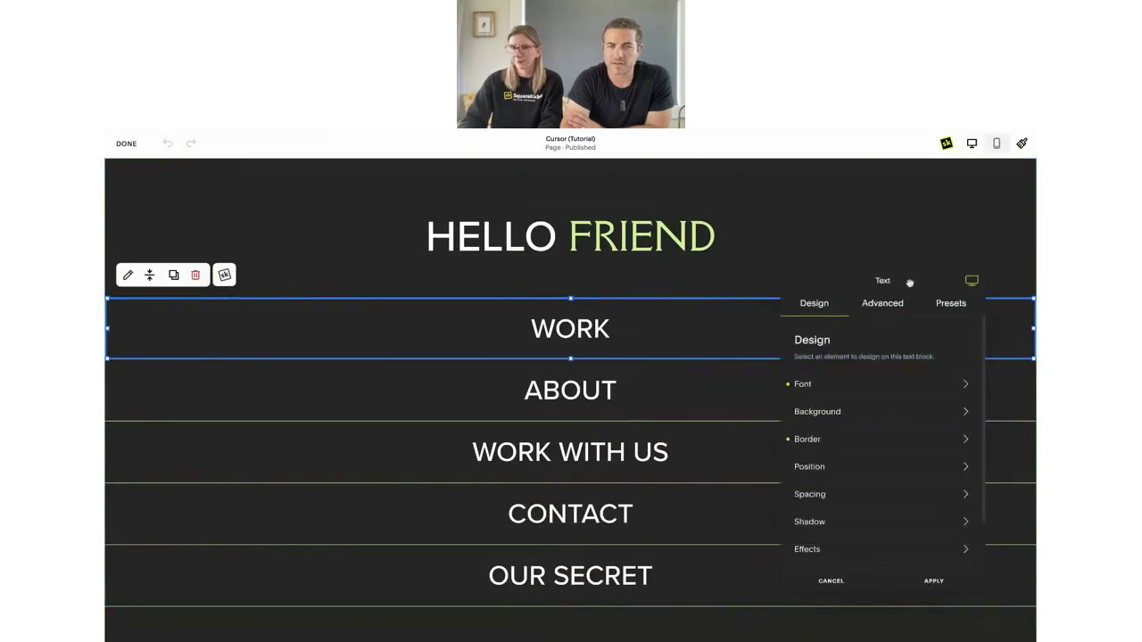
{"action": "left_click_drag", "start_coordinate": [910, 283], "coordinate": [768, 215]}
{"action": "left_click", "coordinate": [759, 235]}
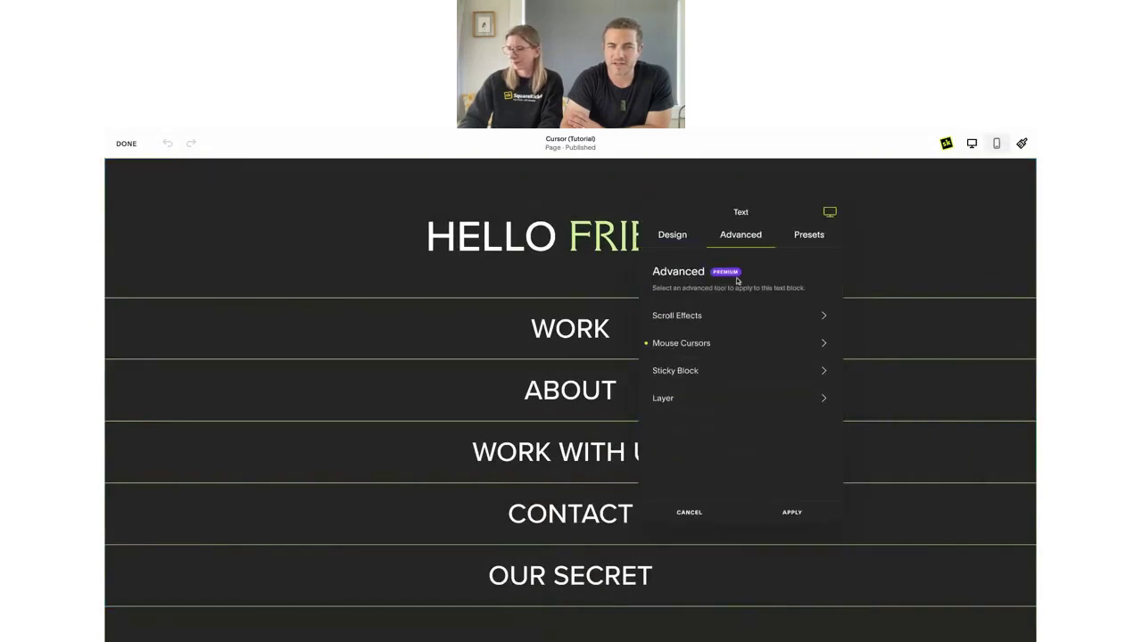
{"action": "left_click", "coordinate": [739, 343]}
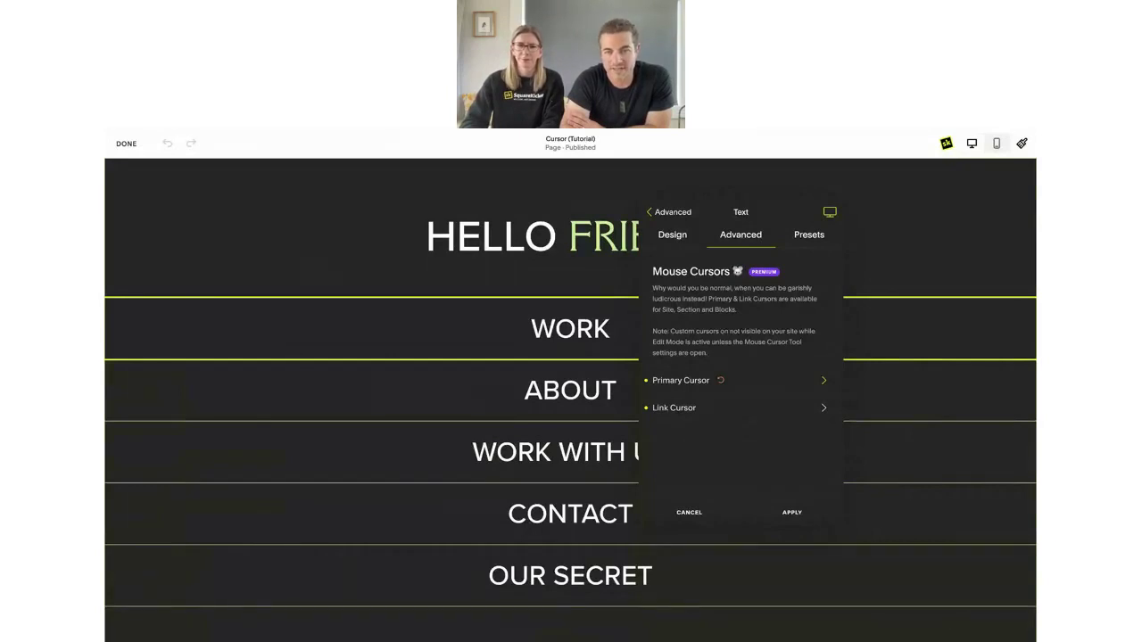
{"action": "left_click", "coordinate": [744, 382]}
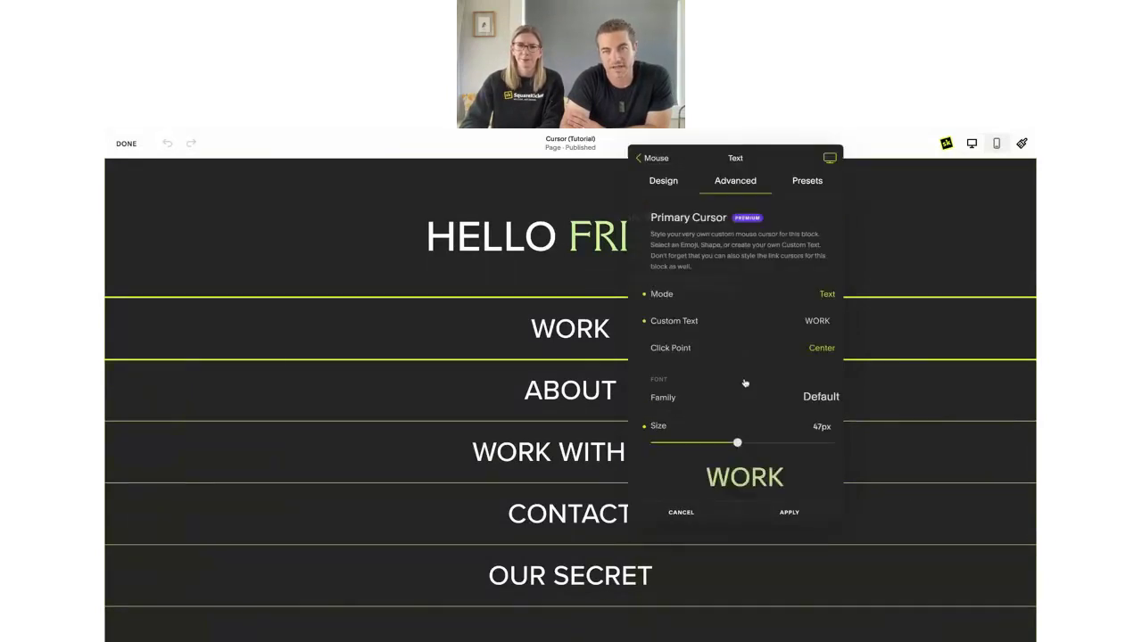
Try the Emoji and Shape cursor modes, then return to Text mode.
{"action": "left_click", "coordinate": [676, 294]}
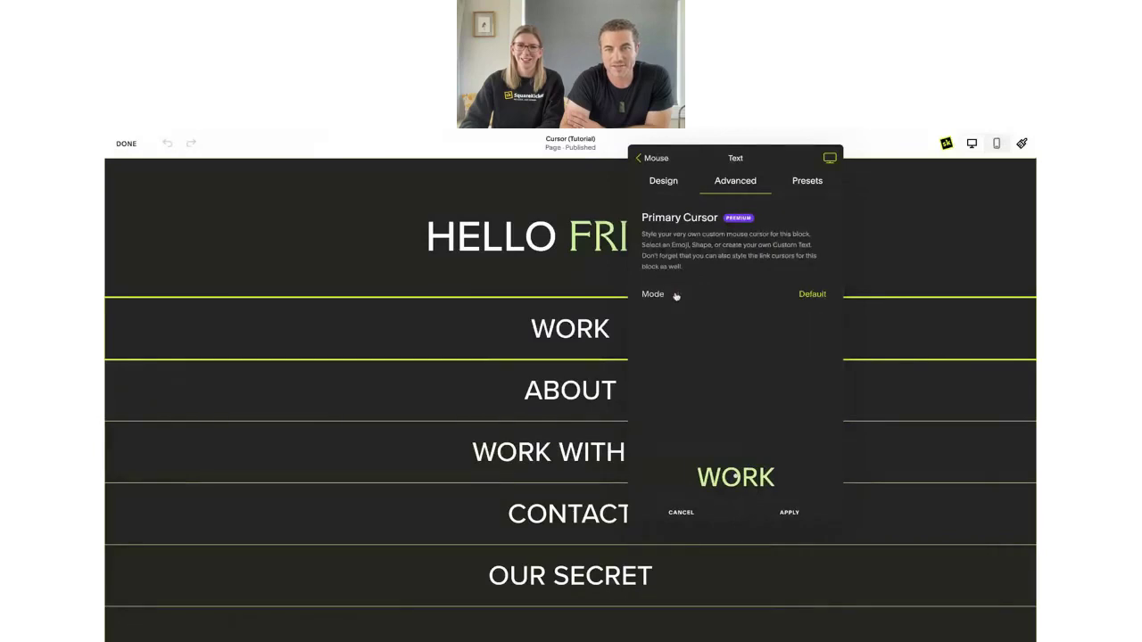
{"action": "left_click", "coordinate": [810, 294]}
{"action": "left_click", "coordinate": [784, 288]}
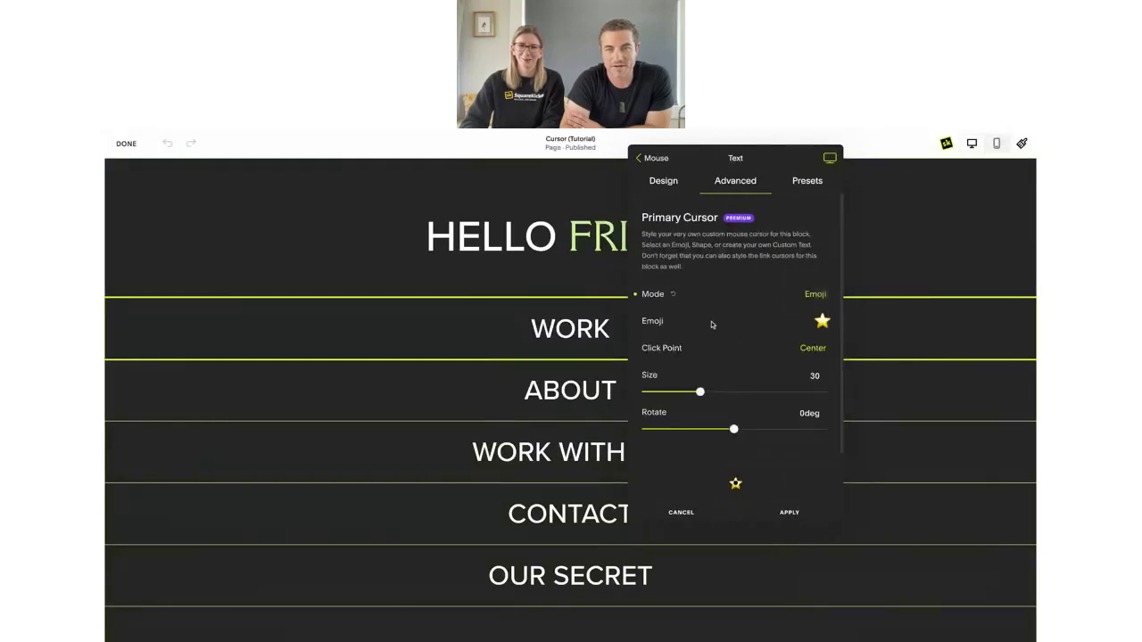
{"action": "left_click", "coordinate": [814, 293]}
{"action": "left_click", "coordinate": [778, 305]}
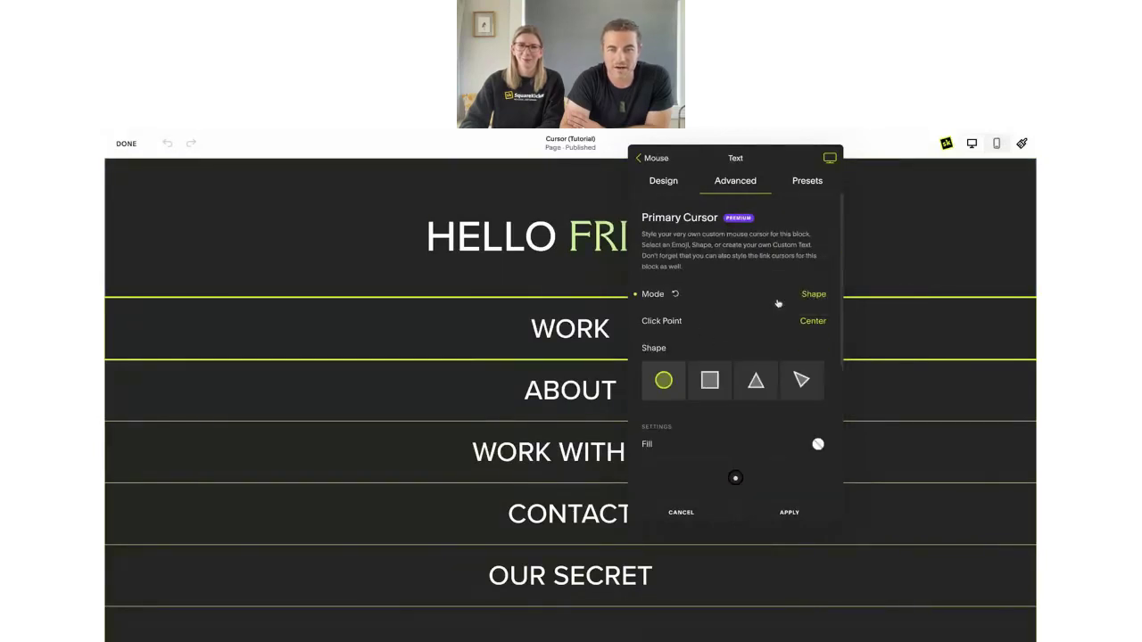
{"action": "left_click", "coordinate": [811, 295]}
{"action": "left_click", "coordinate": [796, 323]}
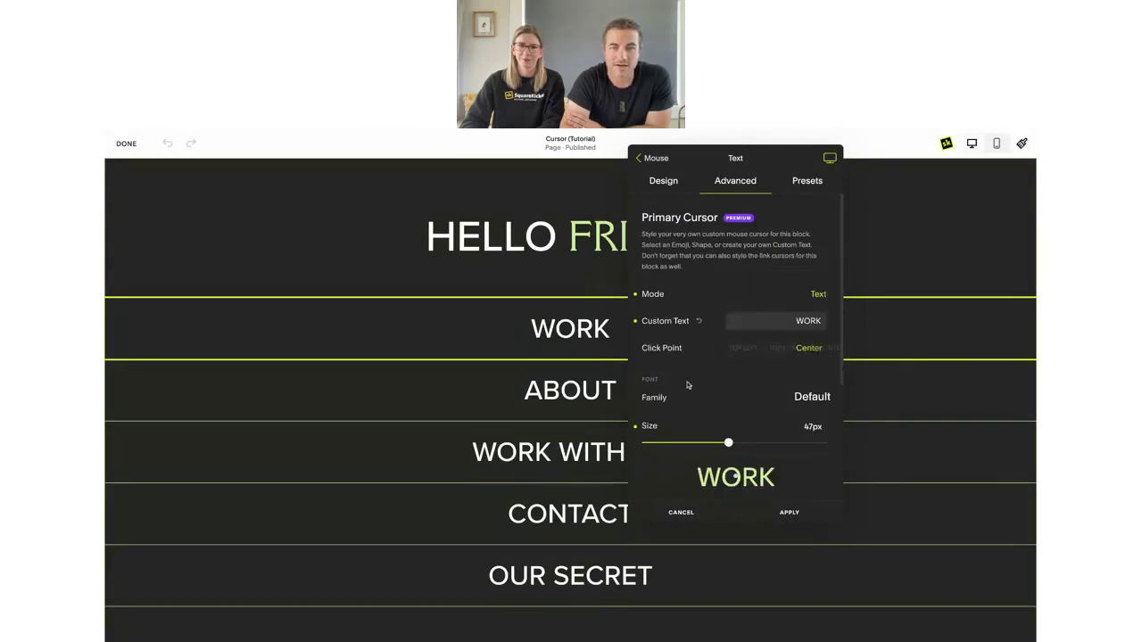
Reset the cursor text colour, 24px size, and primary and link cursors, then close the settings.
{"action": "scroll", "coordinate": [687, 385], "scroll_direction": "down", "scroll_amount": 2}
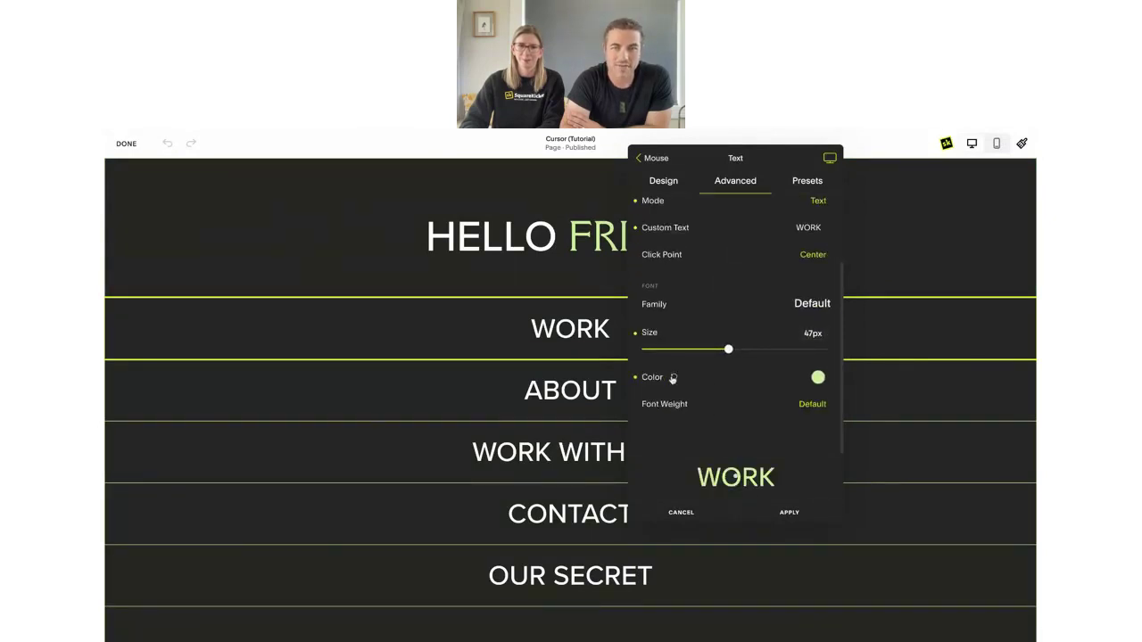
{"action": "left_click", "coordinate": [673, 378]}
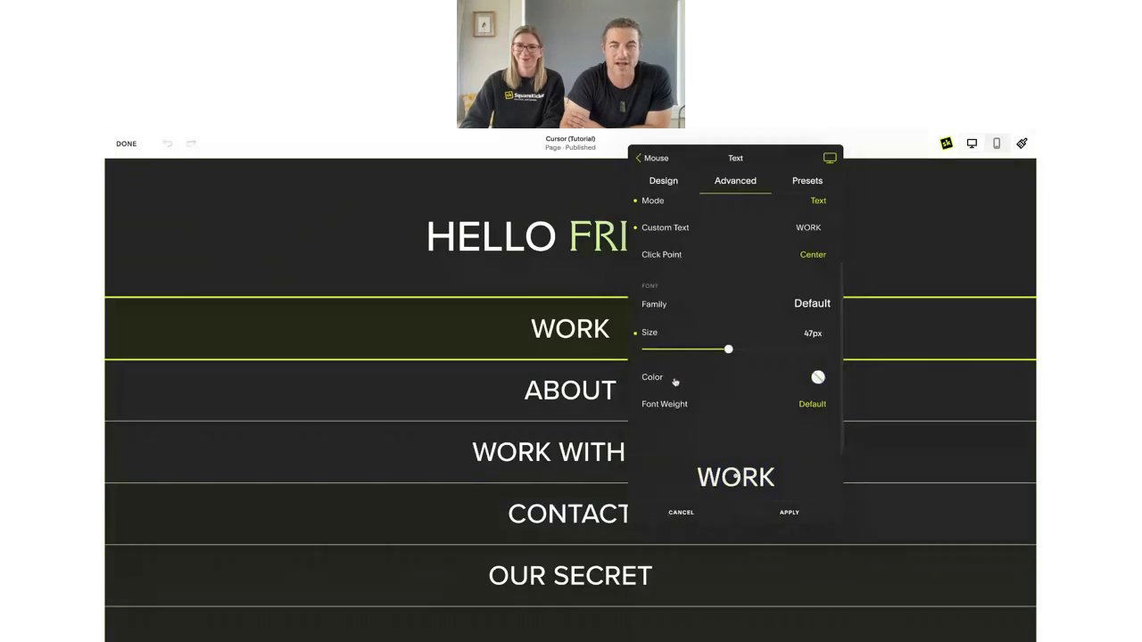
{"action": "left_click", "coordinate": [668, 336]}
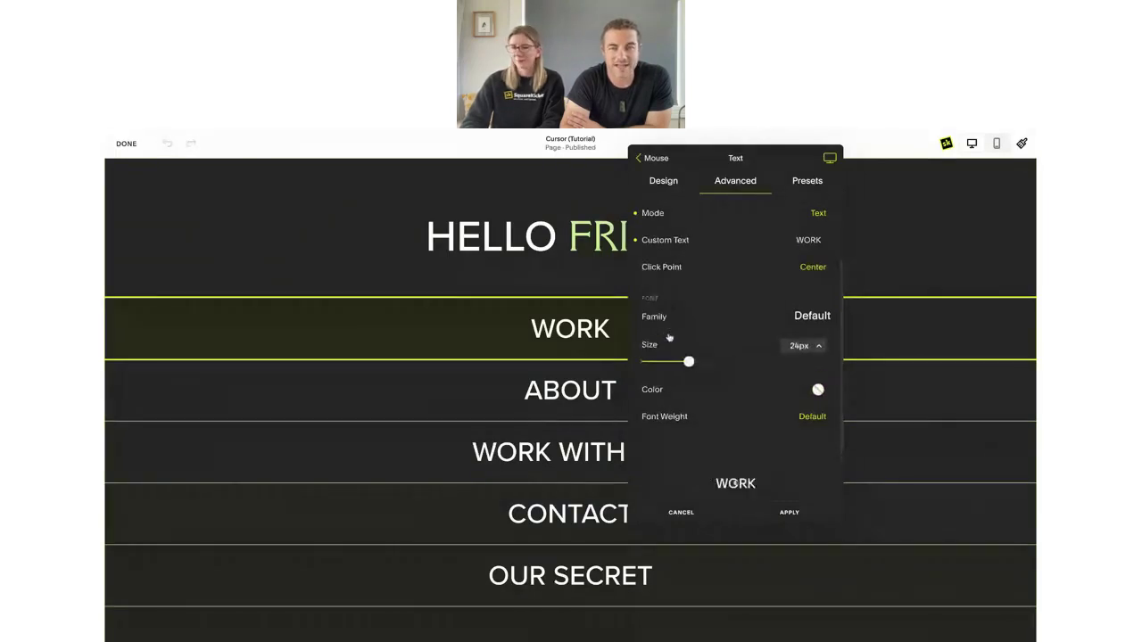
{"action": "scroll", "coordinate": [691, 286], "scroll_direction": "up", "scroll_amount": 2}
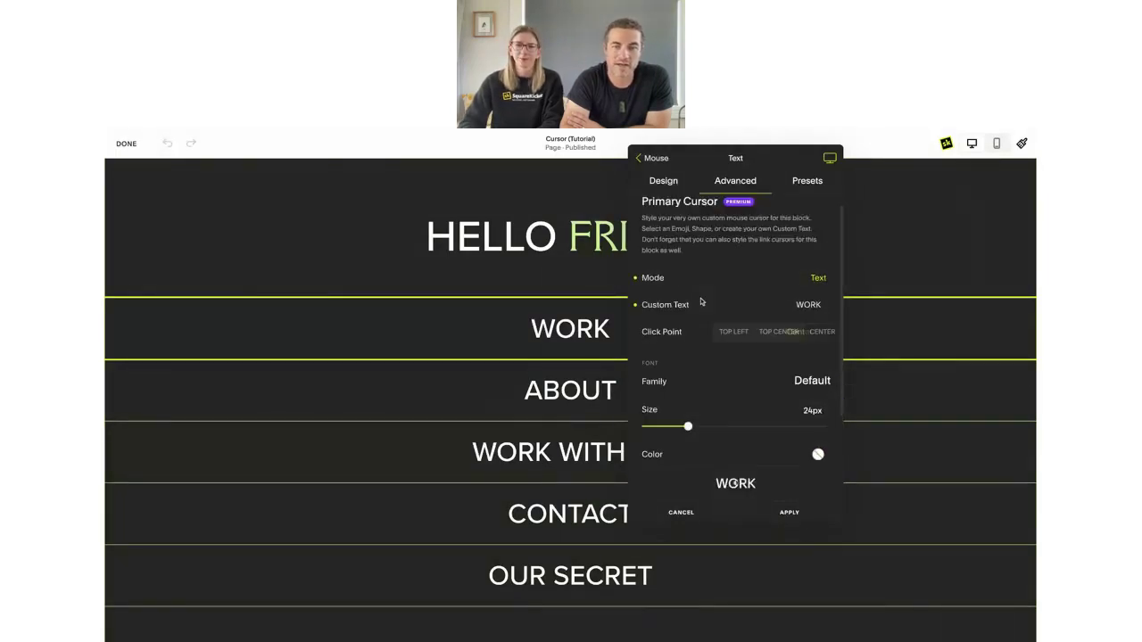
{"action": "scroll", "coordinate": [701, 301], "scroll_direction": "up", "scroll_amount": 1}
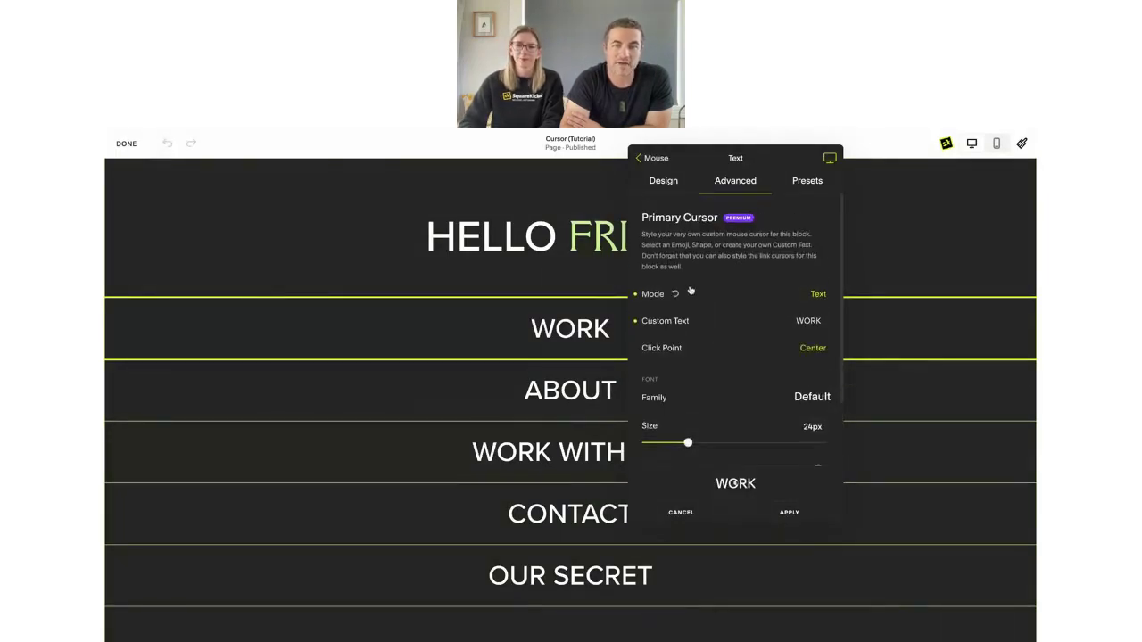
{"action": "left_click", "coordinate": [657, 165]}
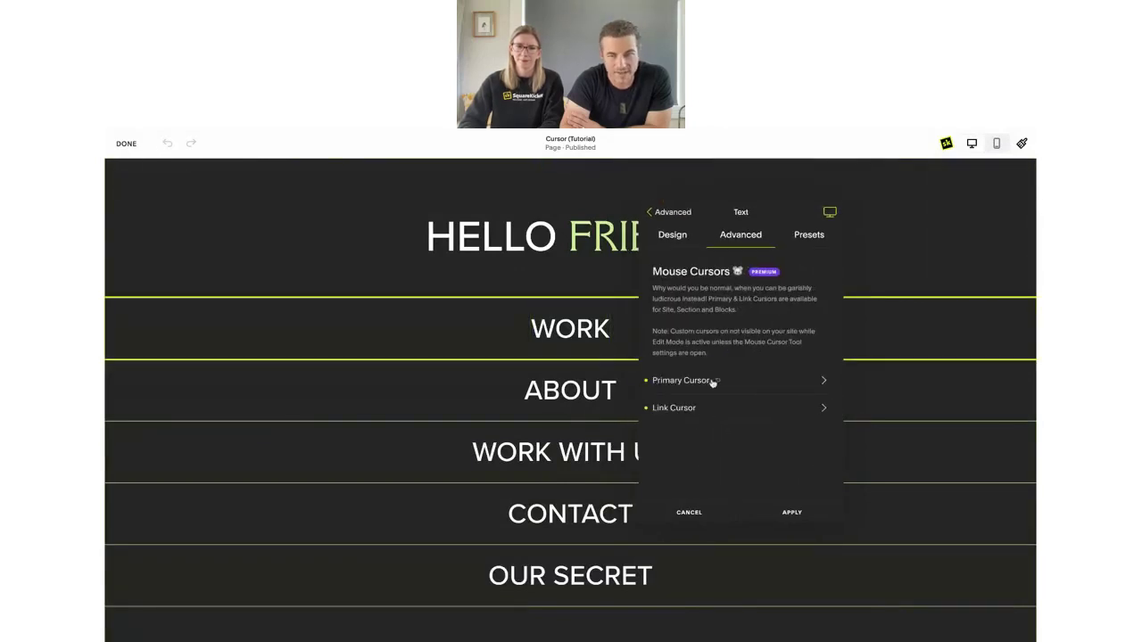
{"action": "left_click", "coordinate": [719, 381]}
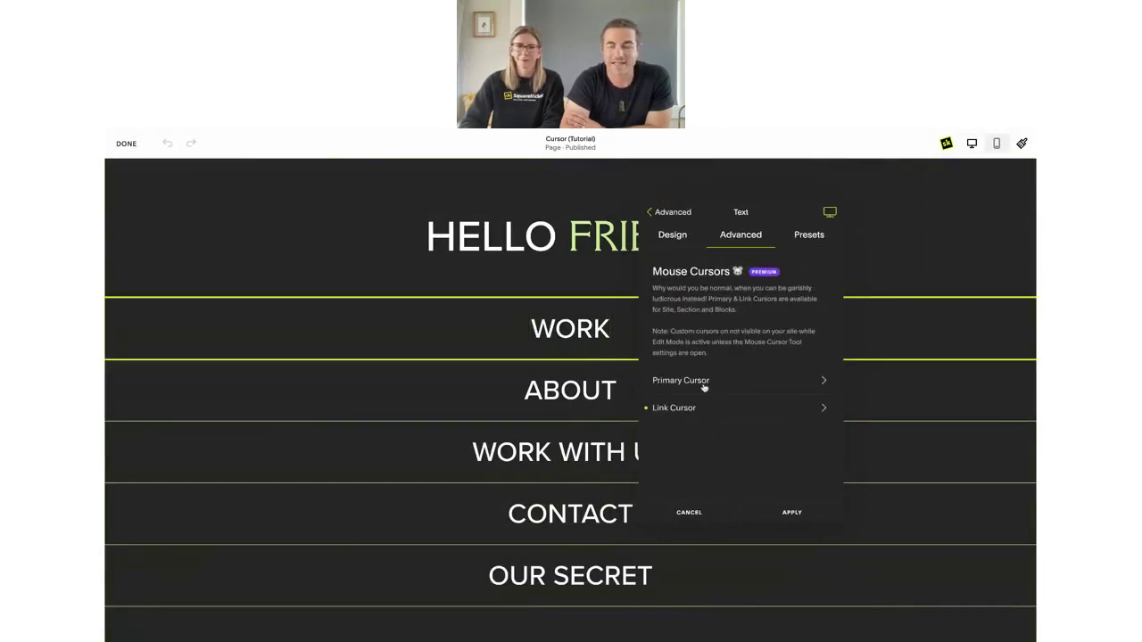
{"action": "left_click", "coordinate": [707, 409]}
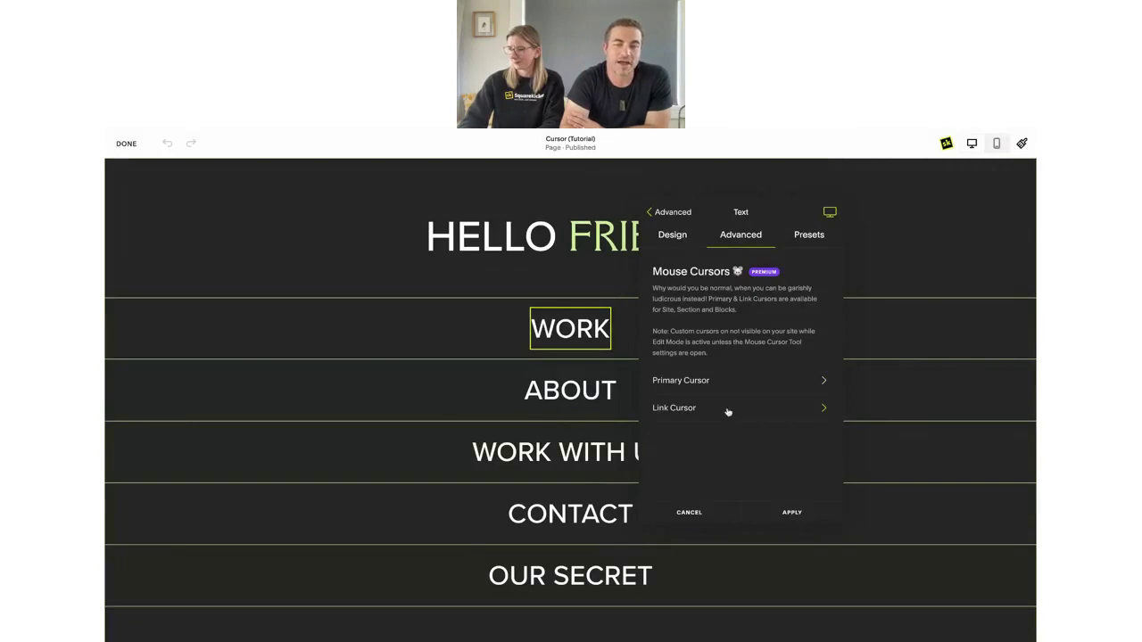
{"action": "left_click", "coordinate": [793, 513]}
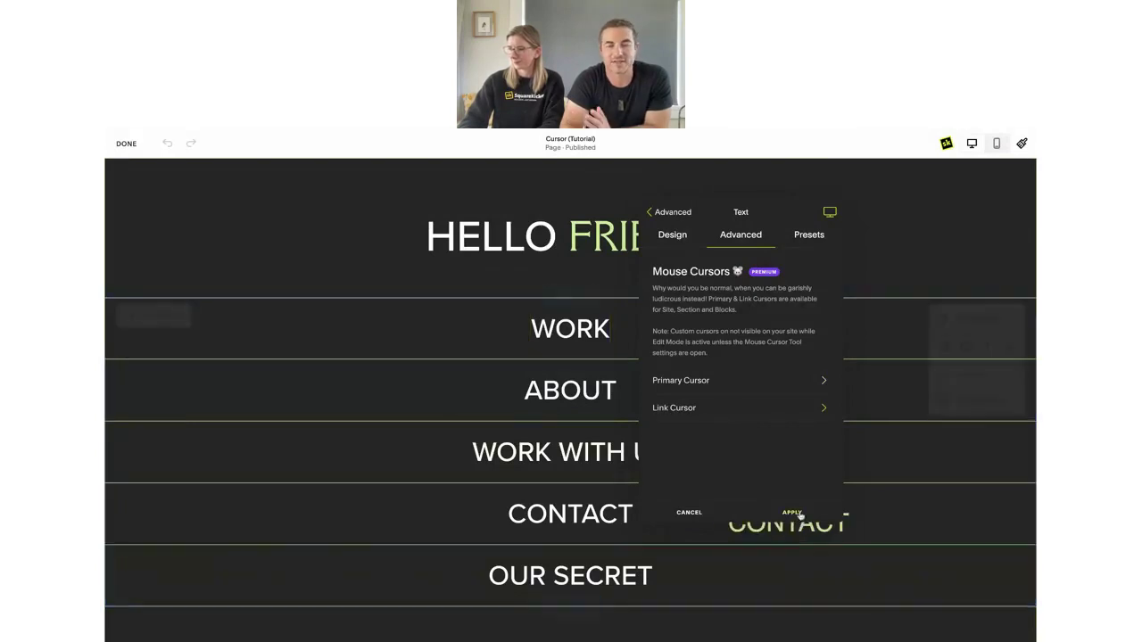
{"action": "left_click", "coordinate": [689, 514]}
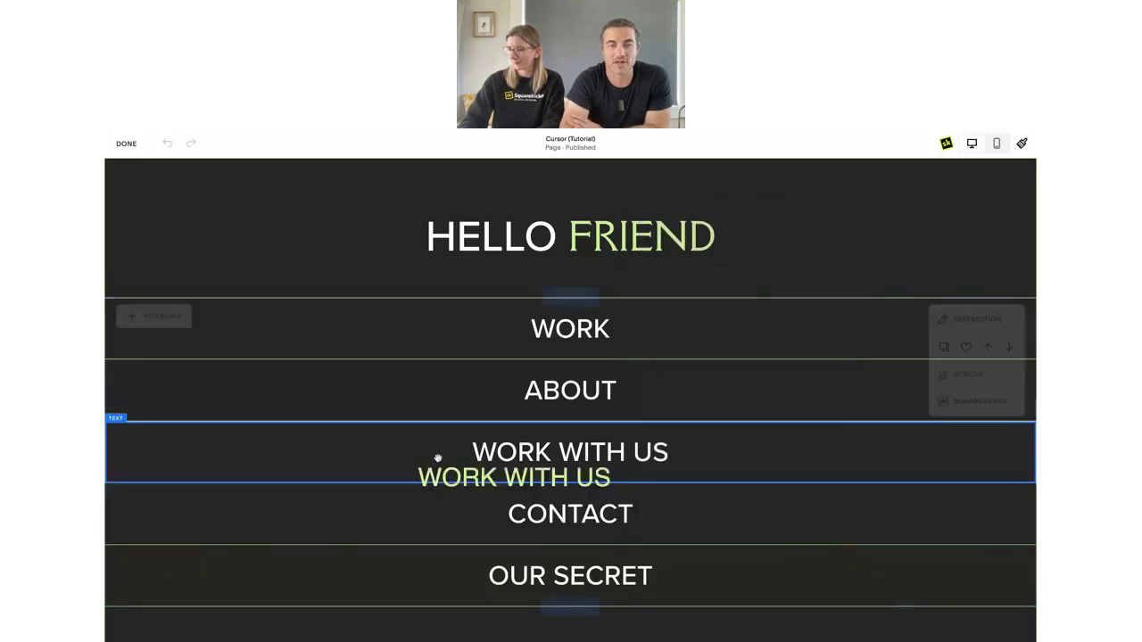
{"action": "left_click", "coordinate": [676, 338]}
{"action": "left_click", "coordinate": [224, 275]}
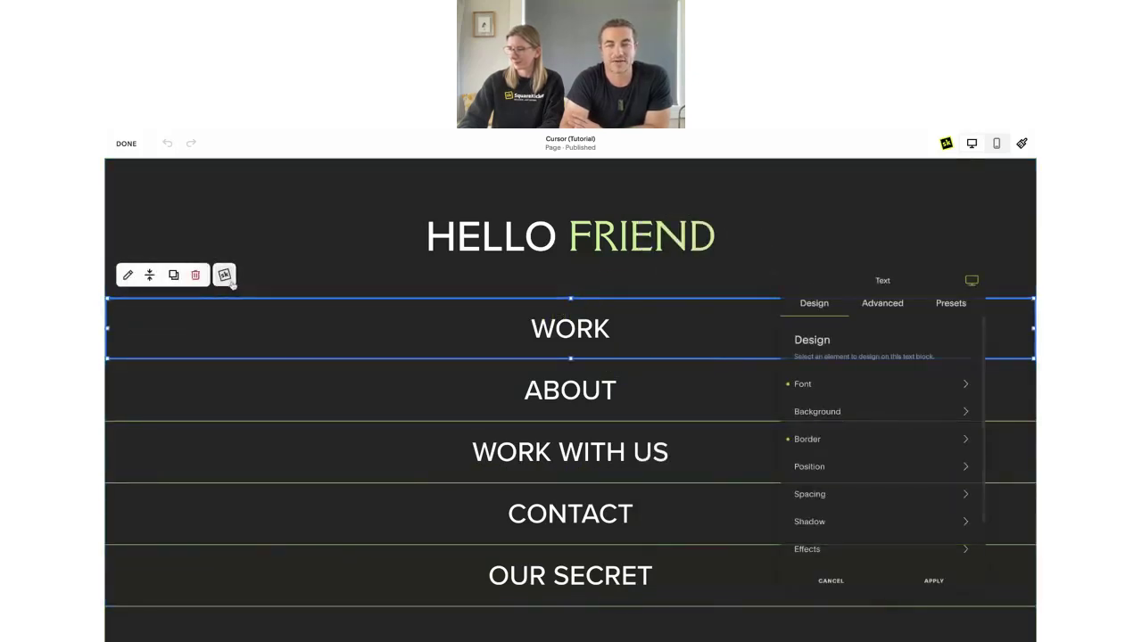
{"action": "left_click_drag", "start_coordinate": [831, 312], "coordinate": [703, 249]}
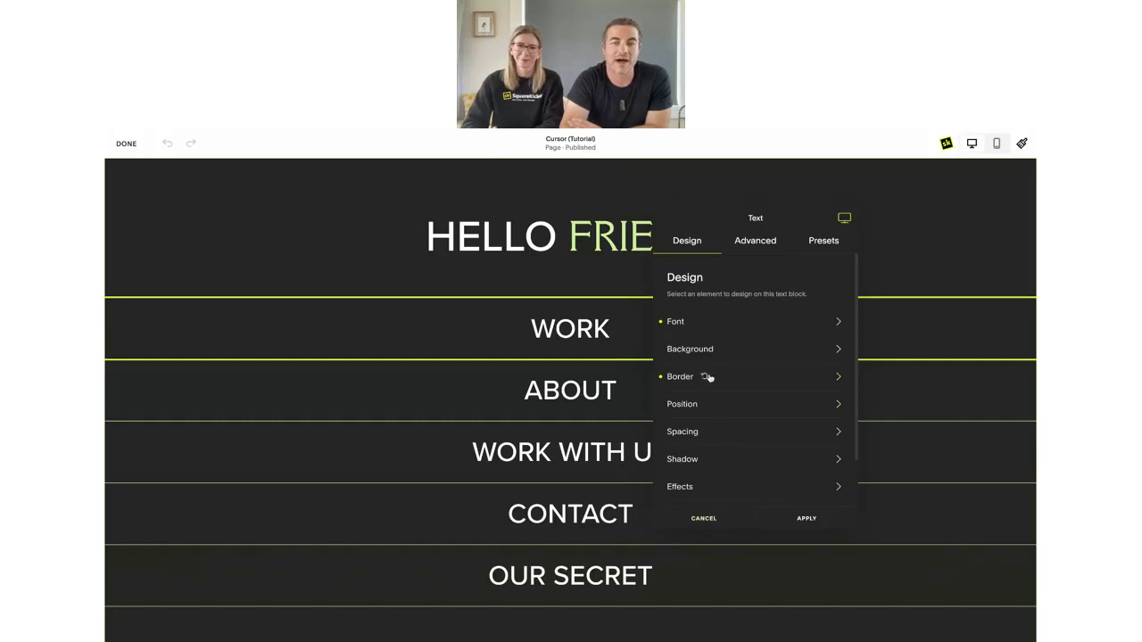
{"action": "left_click", "coordinate": [845, 218]}
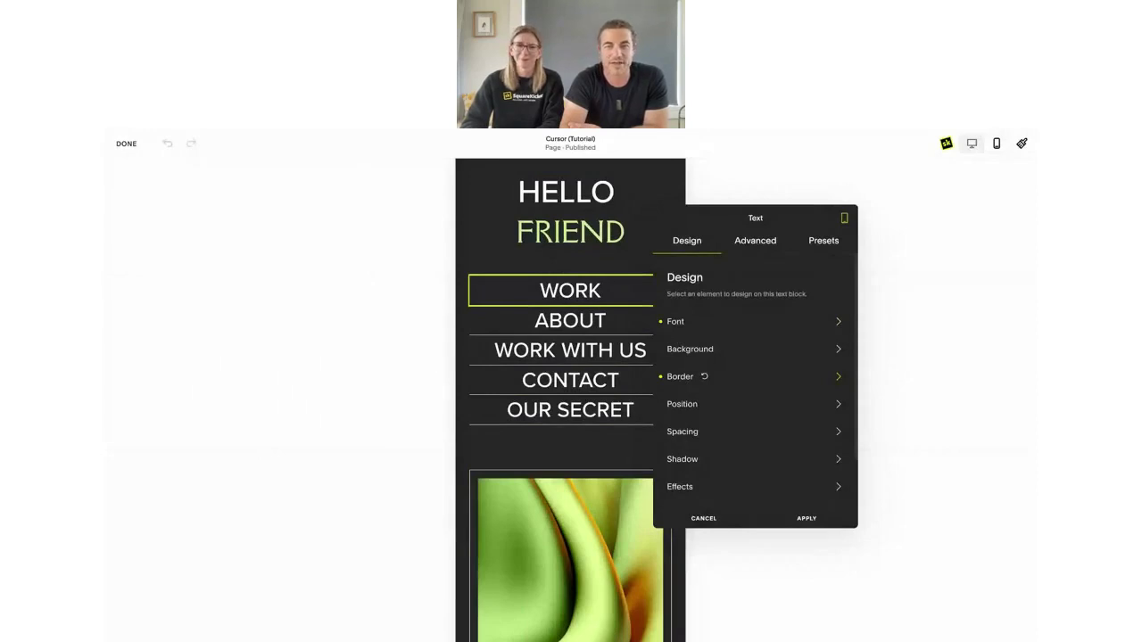
{"action": "mouse_move", "coordinate": [842, 221]}
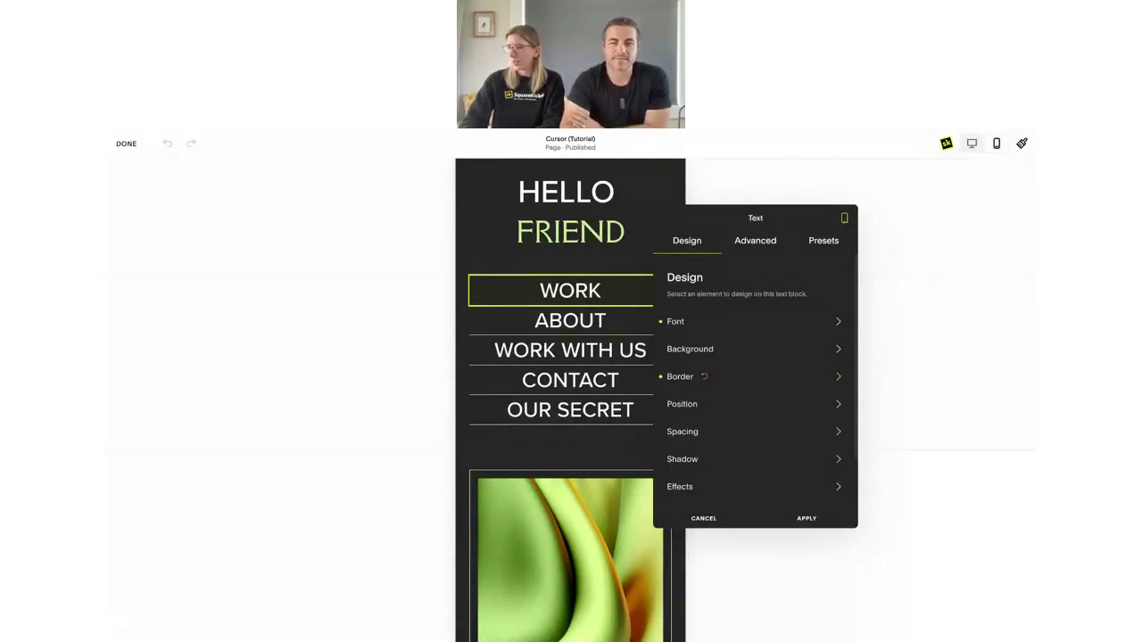
{"action": "left_click", "coordinate": [783, 218]}
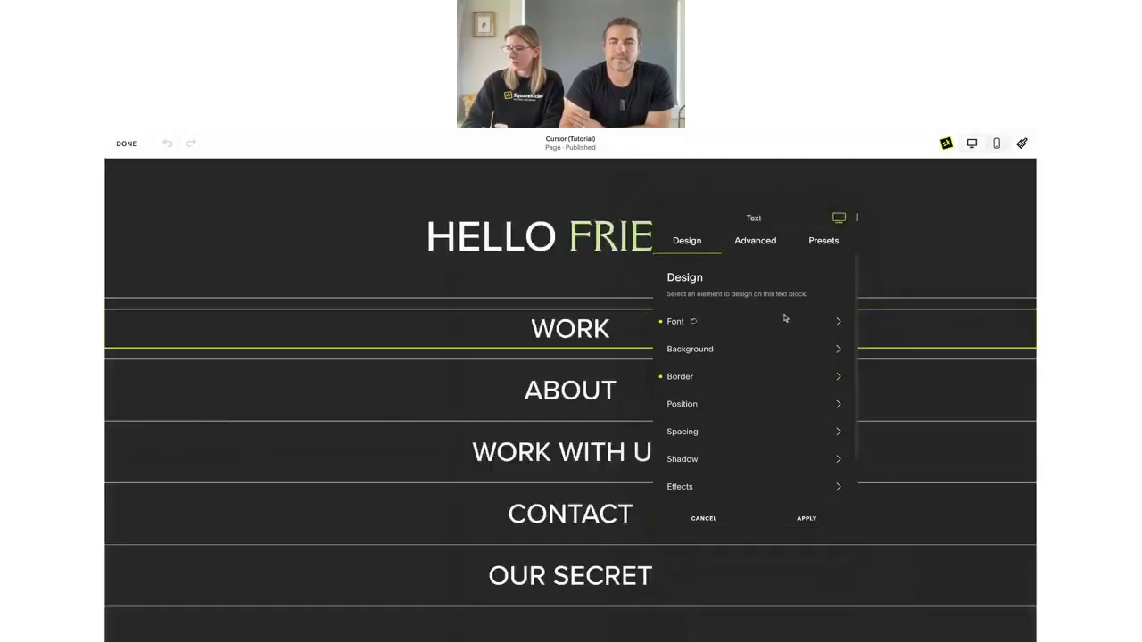
{"action": "left_click", "coordinate": [809, 520]}
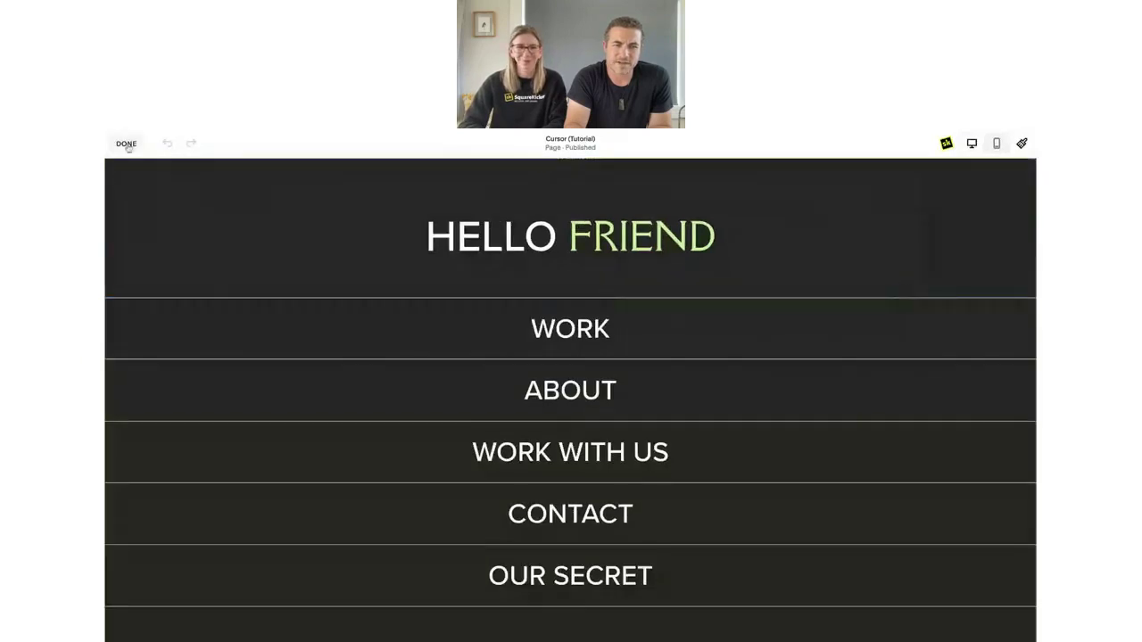
Leave the editor, open the Sticky Fashion (Tutorial) page and expand its preview to full width.
{"action": "left_click", "coordinate": [124, 144]}
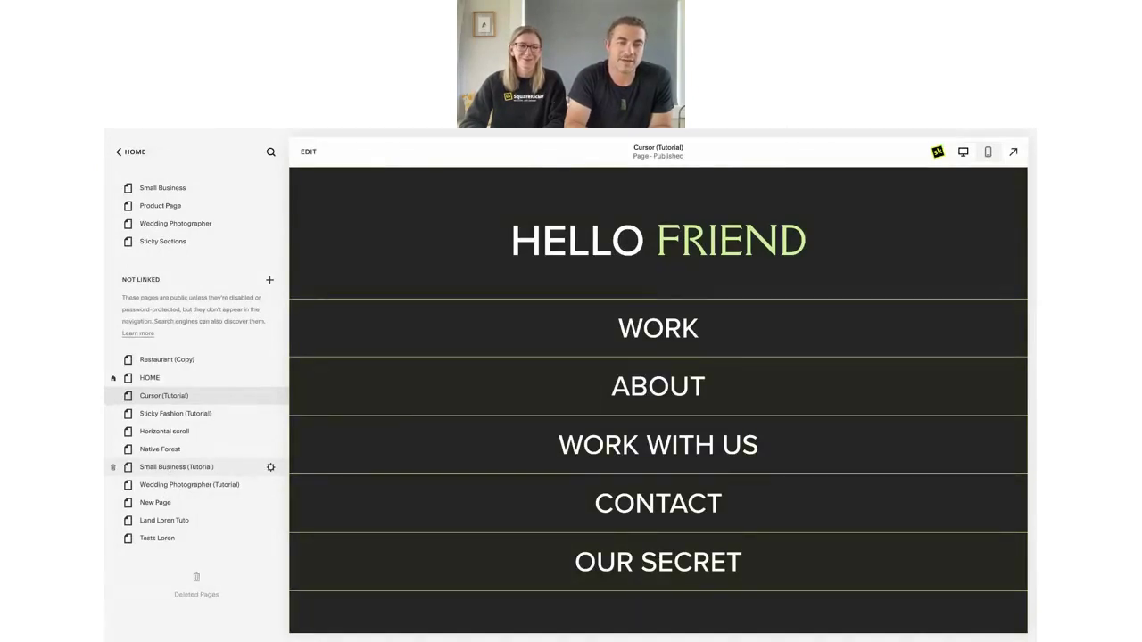
{"action": "left_click", "coordinate": [171, 416]}
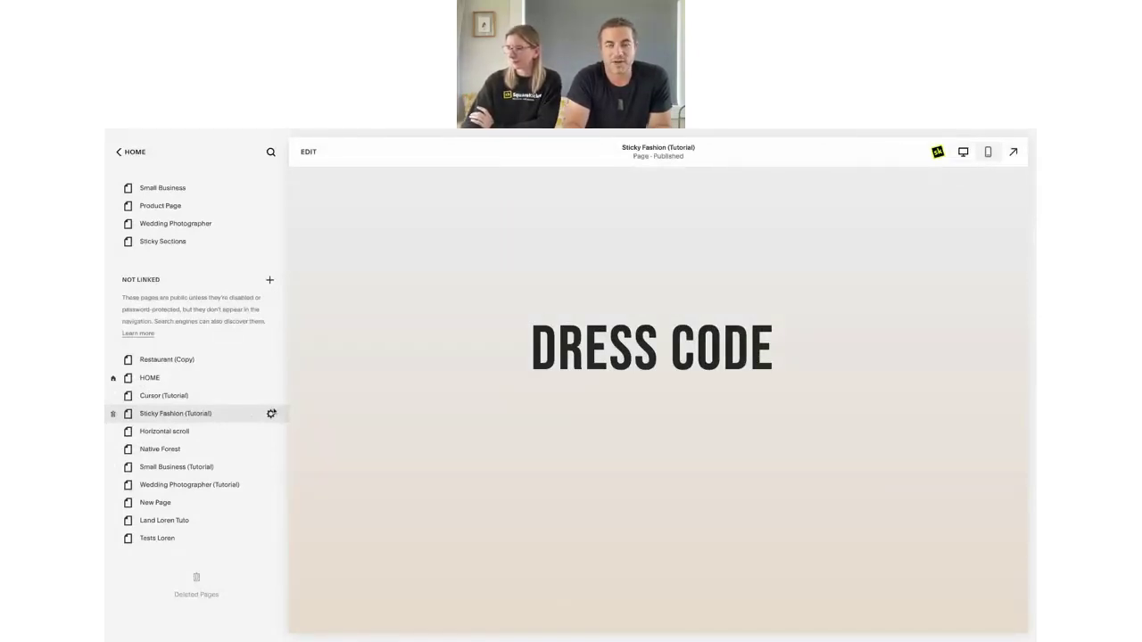
{"action": "left_click", "coordinate": [1014, 151]}
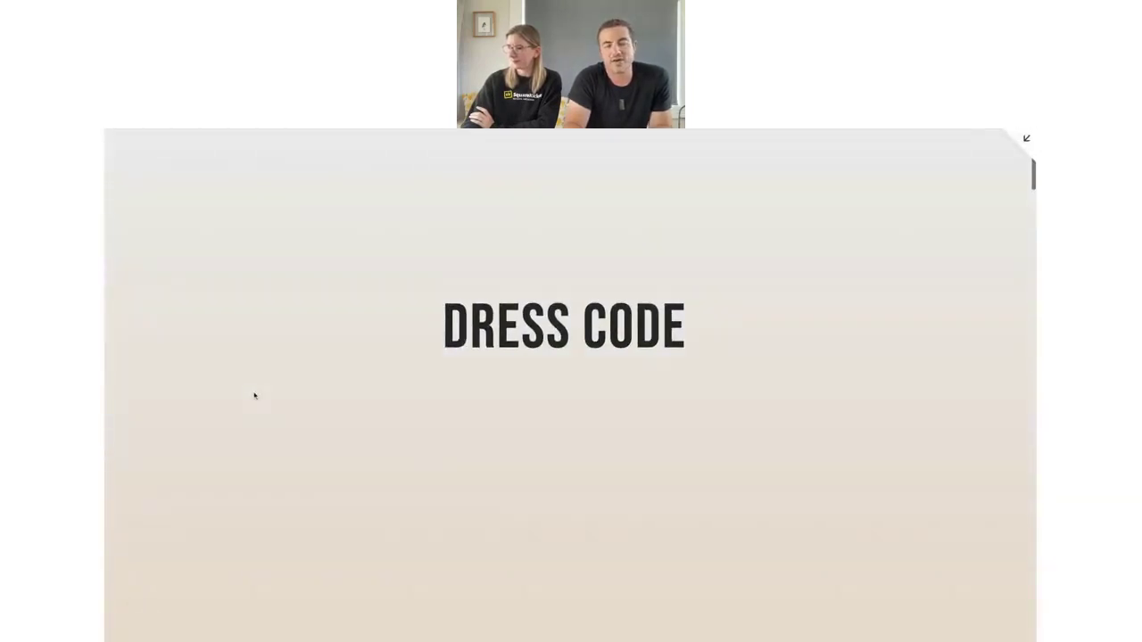
Scroll the full-width preview up and down to test the sticky DRESS CODE collage.
{"action": "scroll", "coordinate": [255, 396], "scroll_direction": "down", "scroll_amount": 5}
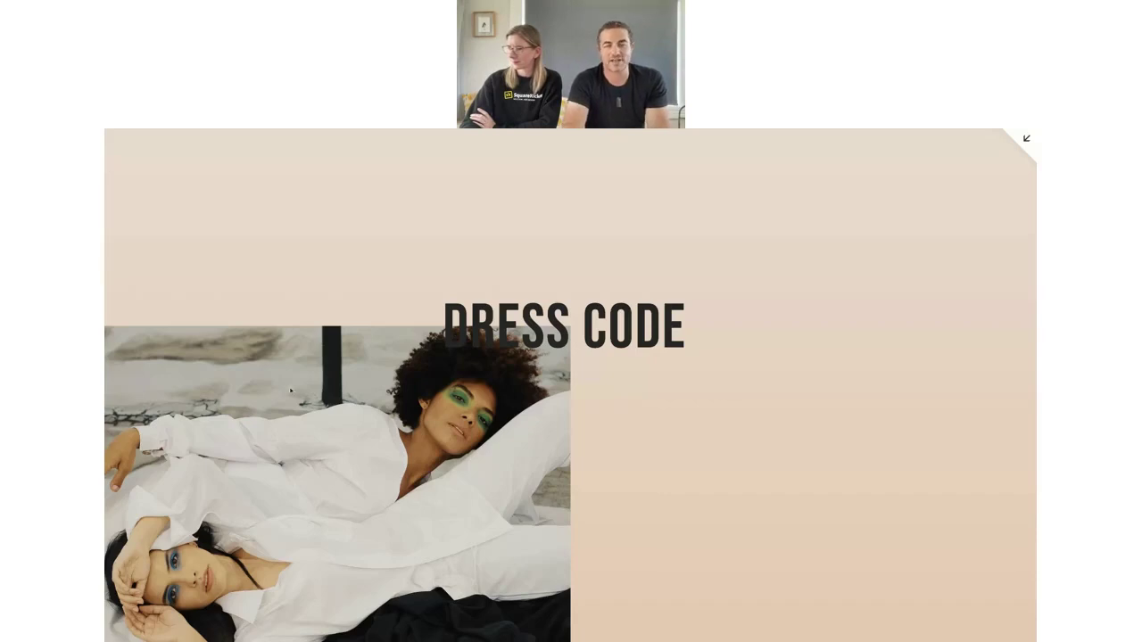
{"action": "scroll", "coordinate": [290, 390], "scroll_direction": "down", "scroll_amount": 3}
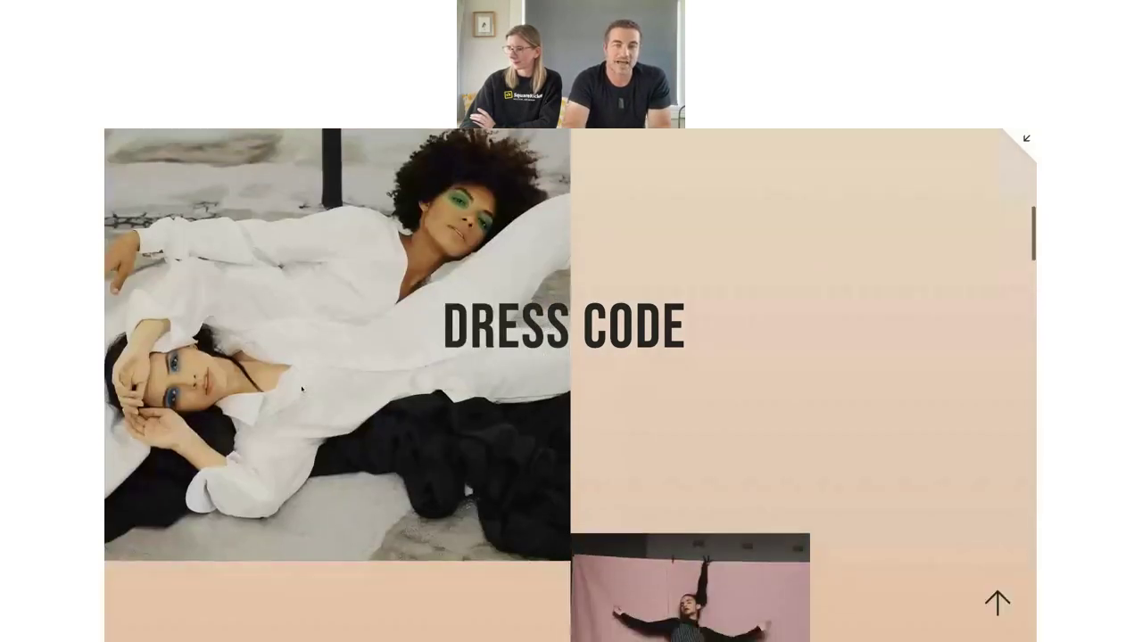
{"action": "scroll", "coordinate": [301, 390], "scroll_direction": "down", "scroll_amount": 5}
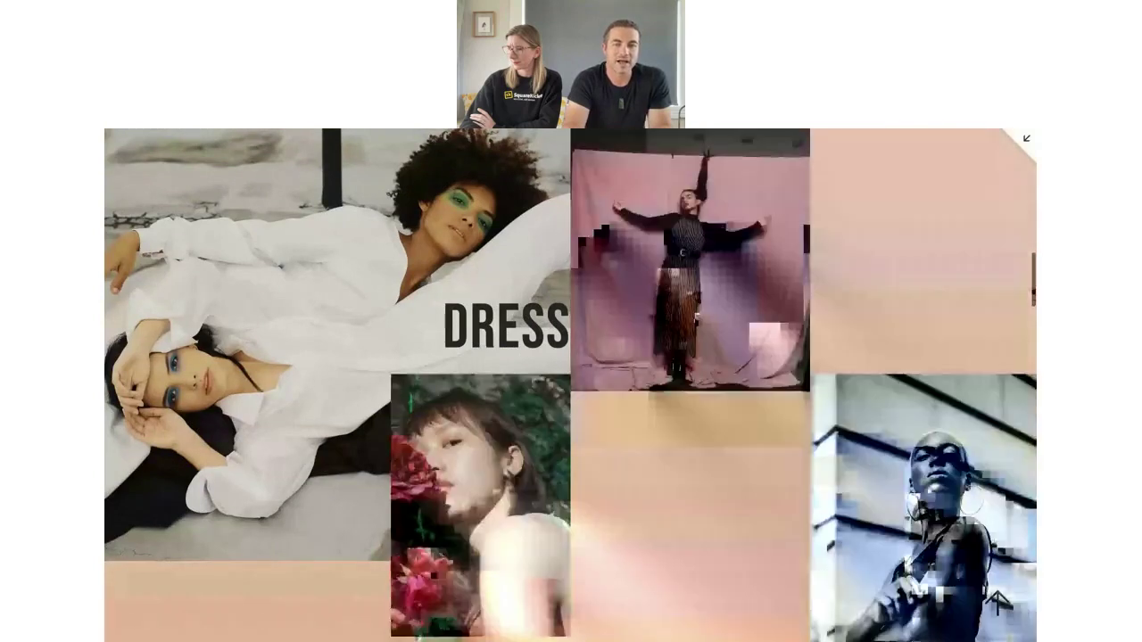
{"action": "scroll", "coordinate": [571, 390], "scroll_direction": "down", "scroll_amount": 5}
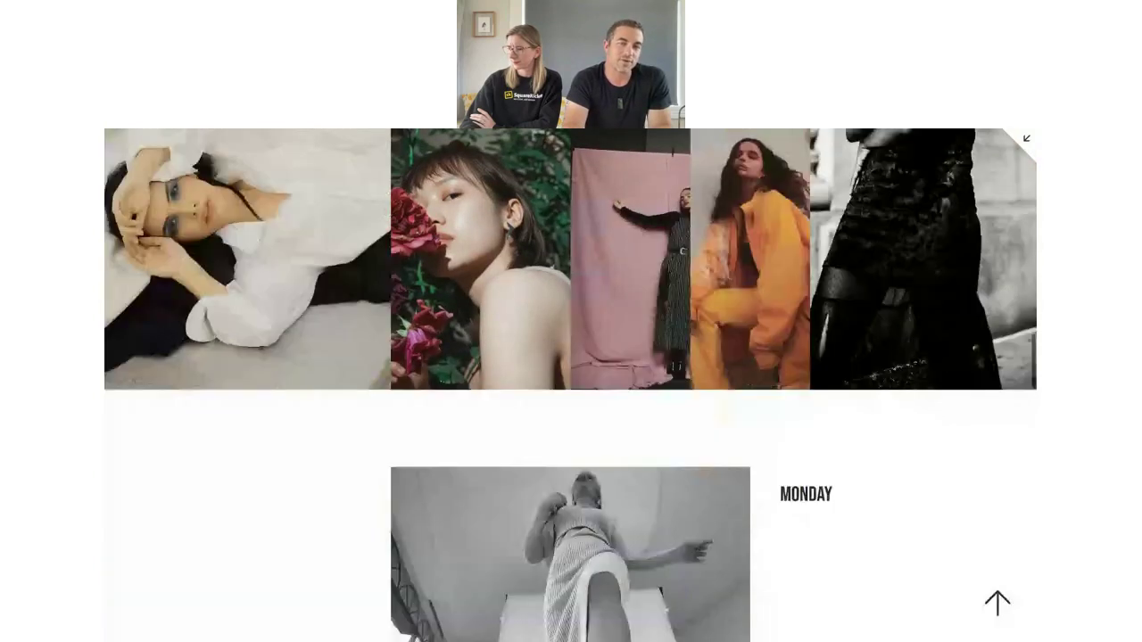
{"action": "scroll", "coordinate": [571, 383], "scroll_direction": "up", "scroll_amount": 5}
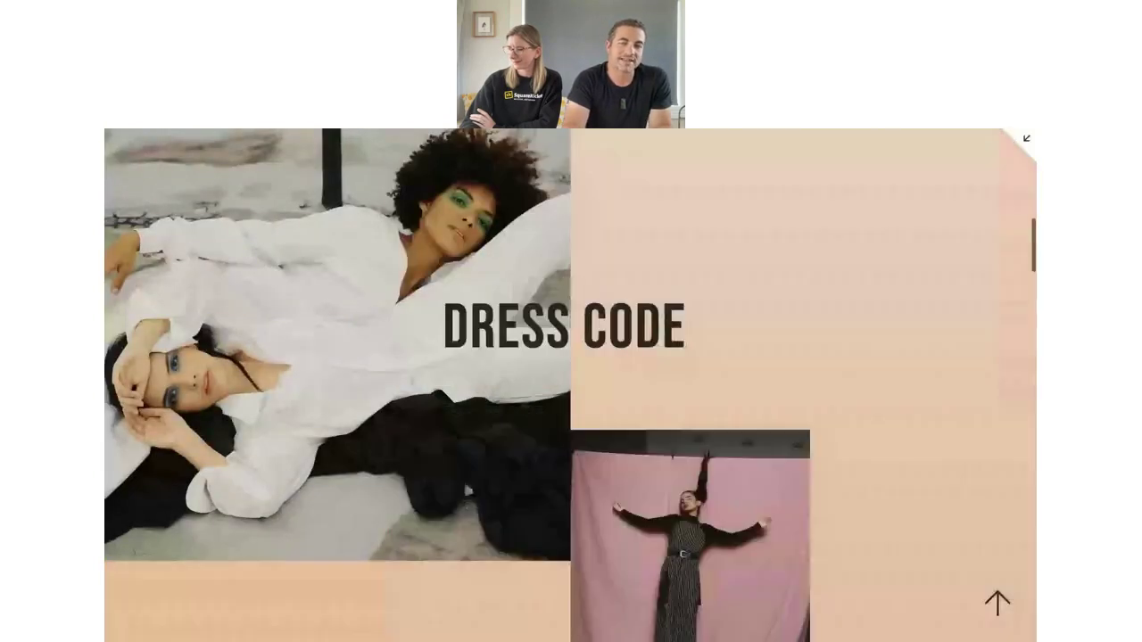
{"action": "scroll", "coordinate": [571, 384], "scroll_direction": "down", "scroll_amount": 5}
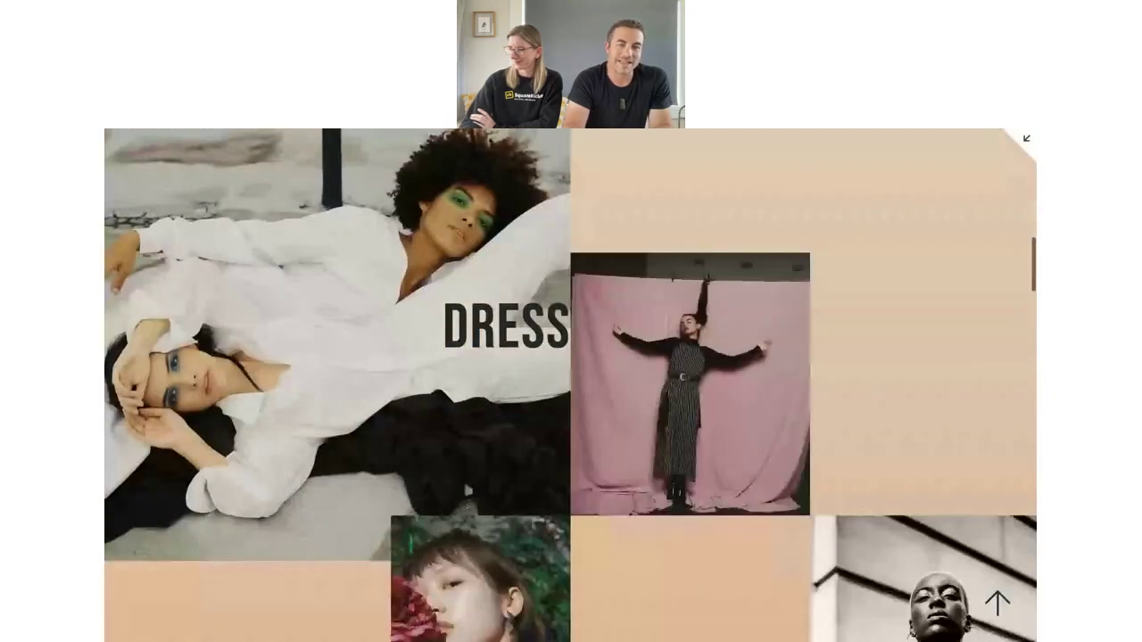
{"action": "scroll", "coordinate": [572, 383], "scroll_direction": "up", "scroll_amount": 2}
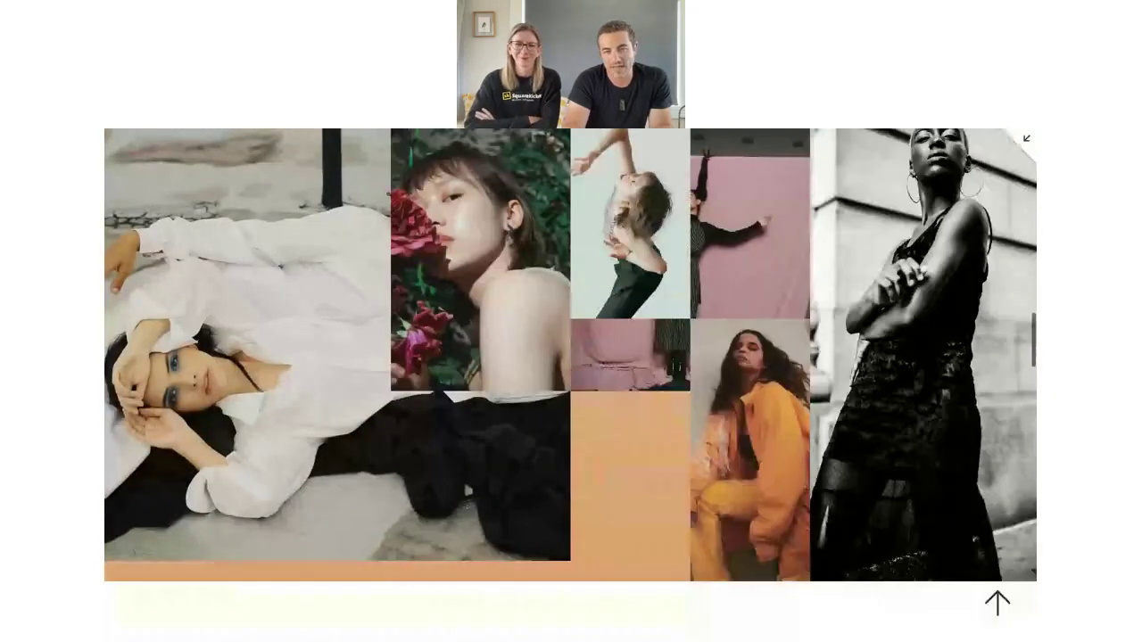
{"action": "scroll", "coordinate": [571, 384], "scroll_direction": "up", "scroll_amount": 2}
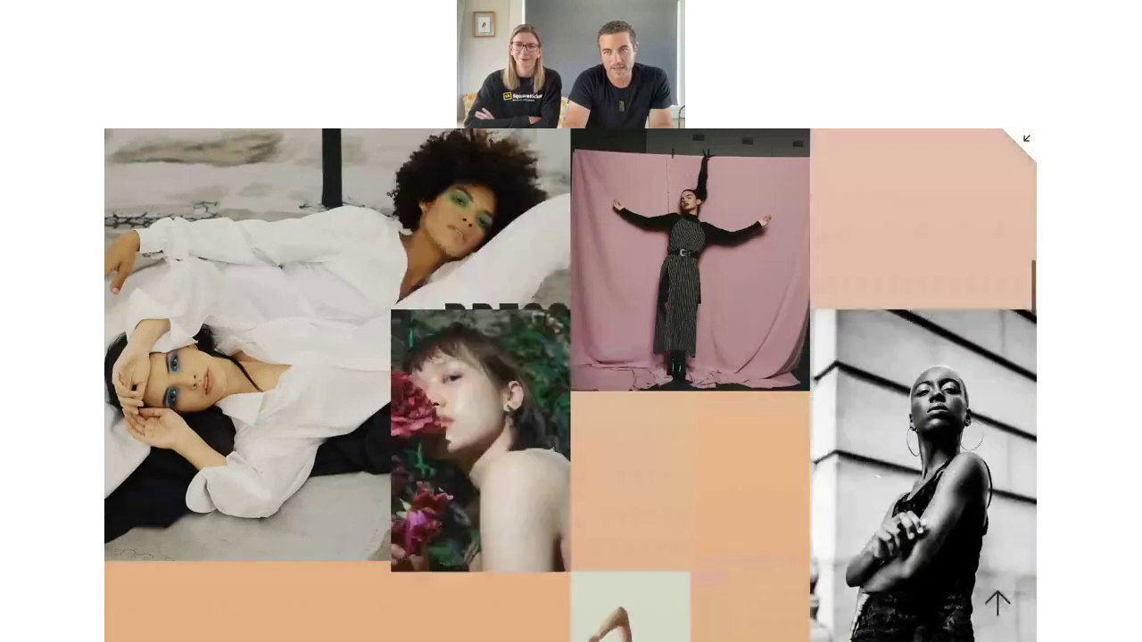
{"action": "scroll", "coordinate": [730, 182], "scroll_direction": "up", "scroll_amount": 2}
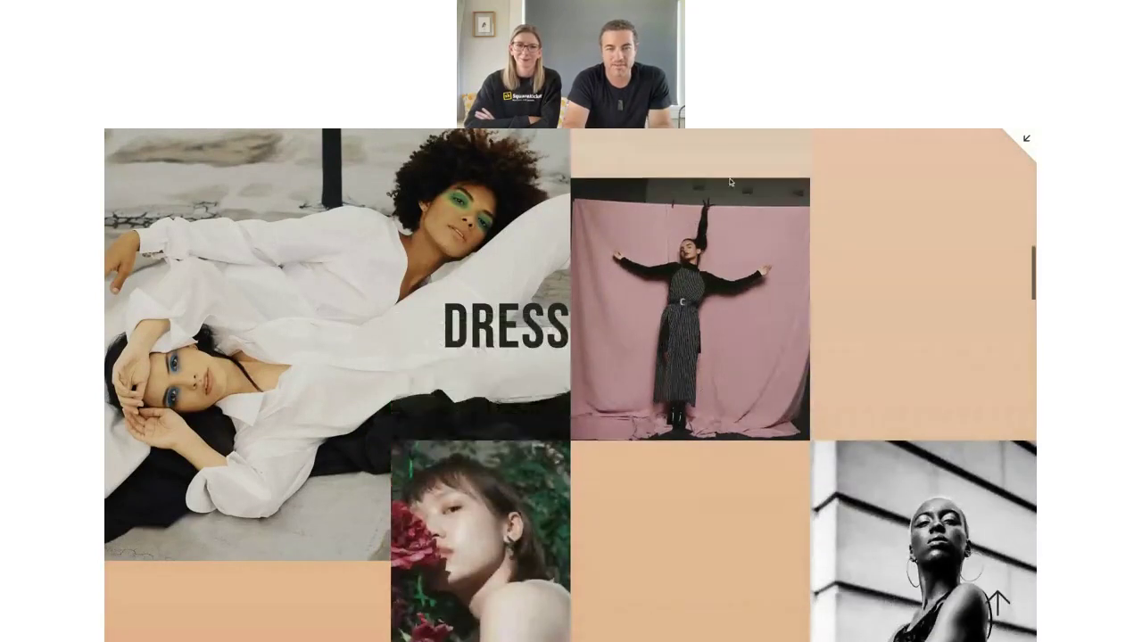
Edit the Sticky Fashion (Tutorial) page and scroll through DRESS CODE, MONDAY–FRIDAY and YOUR WAY.
{"action": "left_click", "coordinate": [1026, 141]}
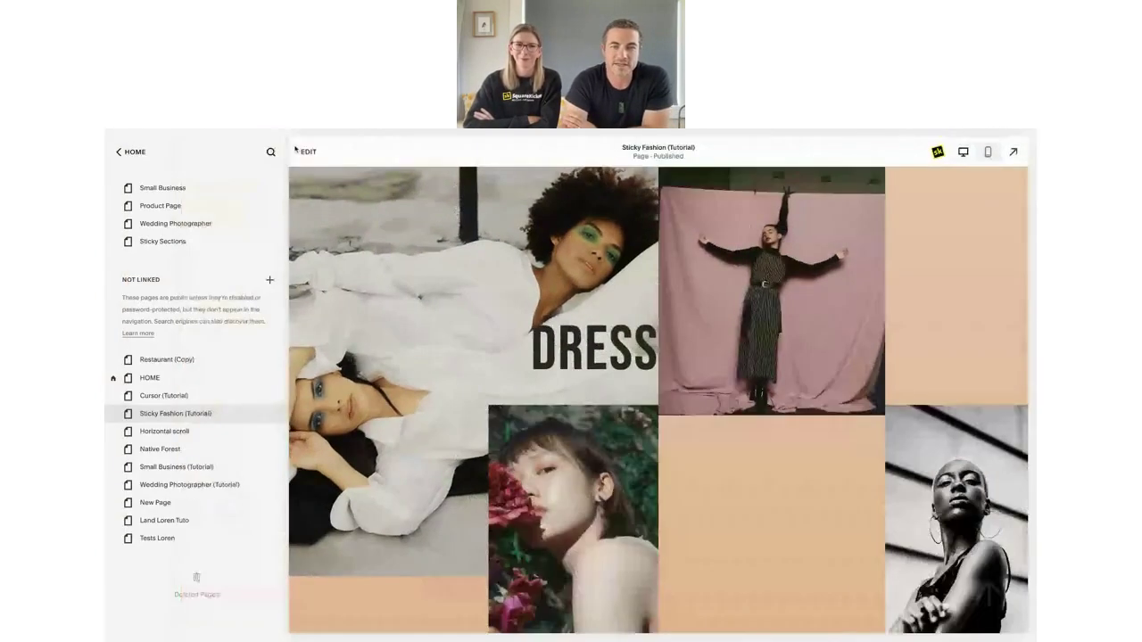
{"action": "left_click", "coordinate": [309, 154]}
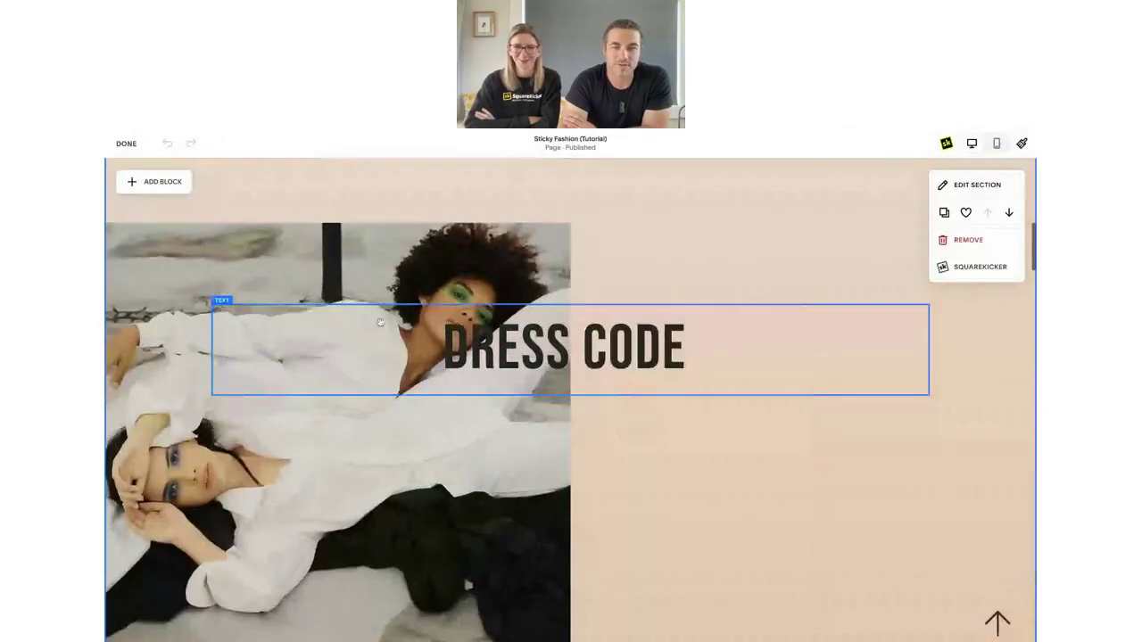
{"action": "scroll", "coordinate": [380, 322], "scroll_direction": "down", "scroll_amount": 5}
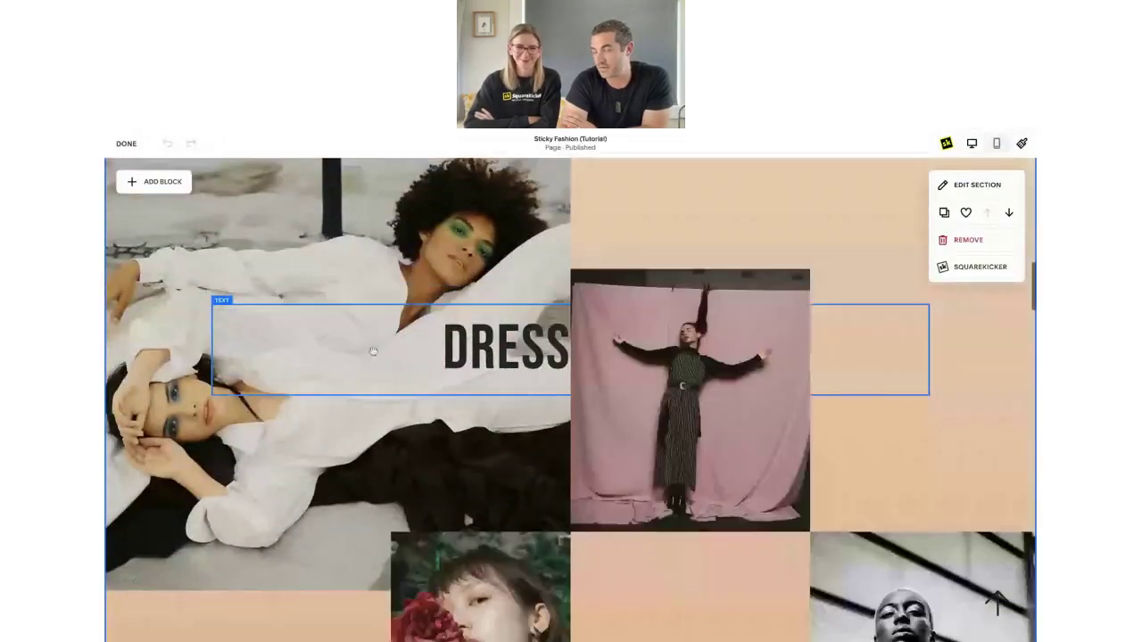
{"action": "scroll", "coordinate": [373, 352], "scroll_direction": "down", "scroll_amount": 10}
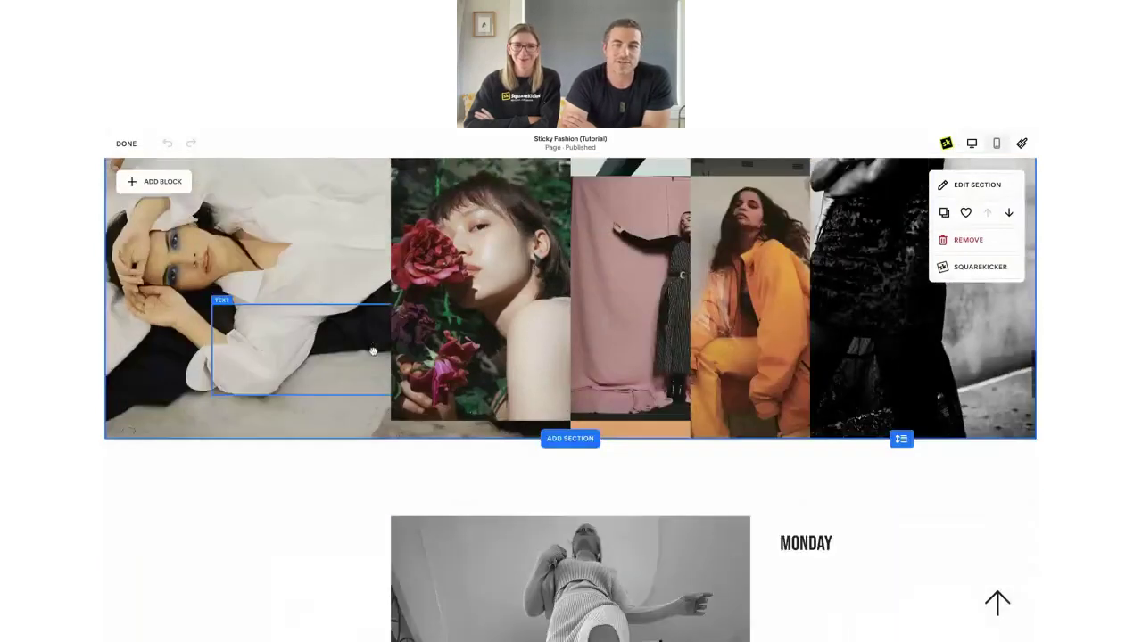
{"action": "scroll", "coordinate": [373, 352], "scroll_direction": "down", "scroll_amount": 1}
{"action": "scroll", "coordinate": [570, 400], "scroll_direction": "down", "scroll_amount": 5}
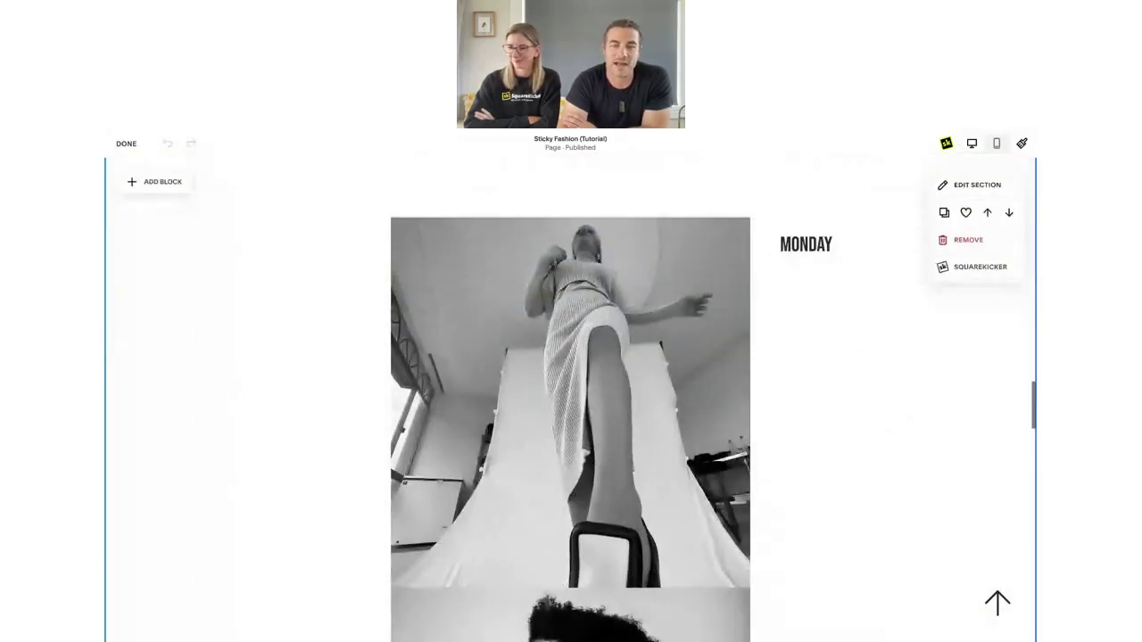
{"action": "scroll", "coordinate": [570, 400], "scroll_direction": "down", "scroll_amount": 10}
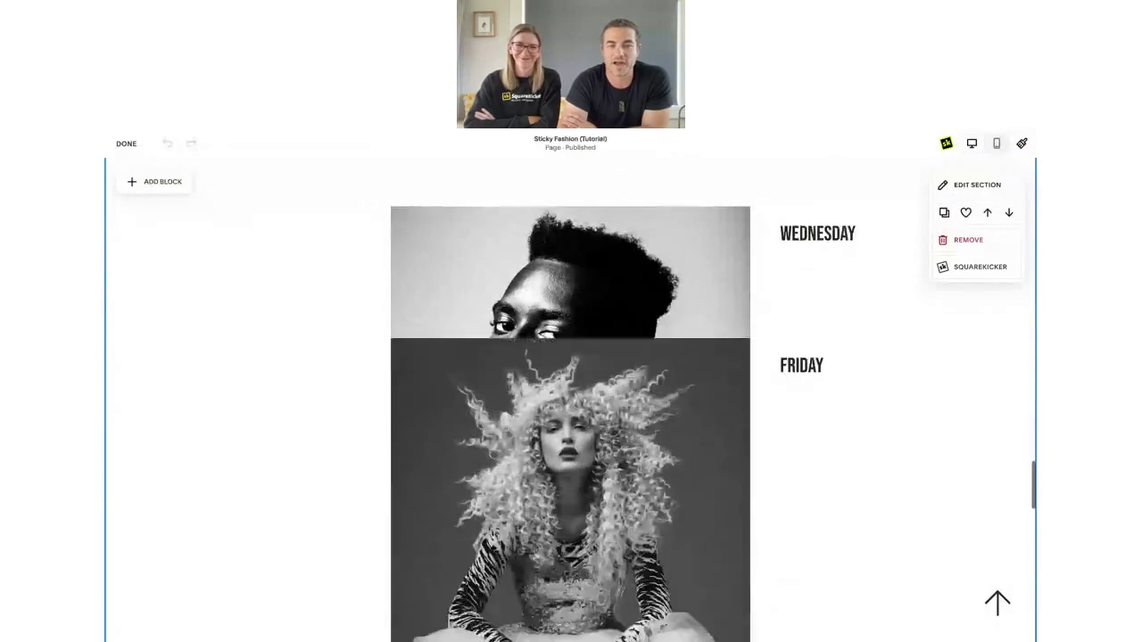
{"action": "scroll", "coordinate": [571, 400], "scroll_direction": "down", "scroll_amount": 5}
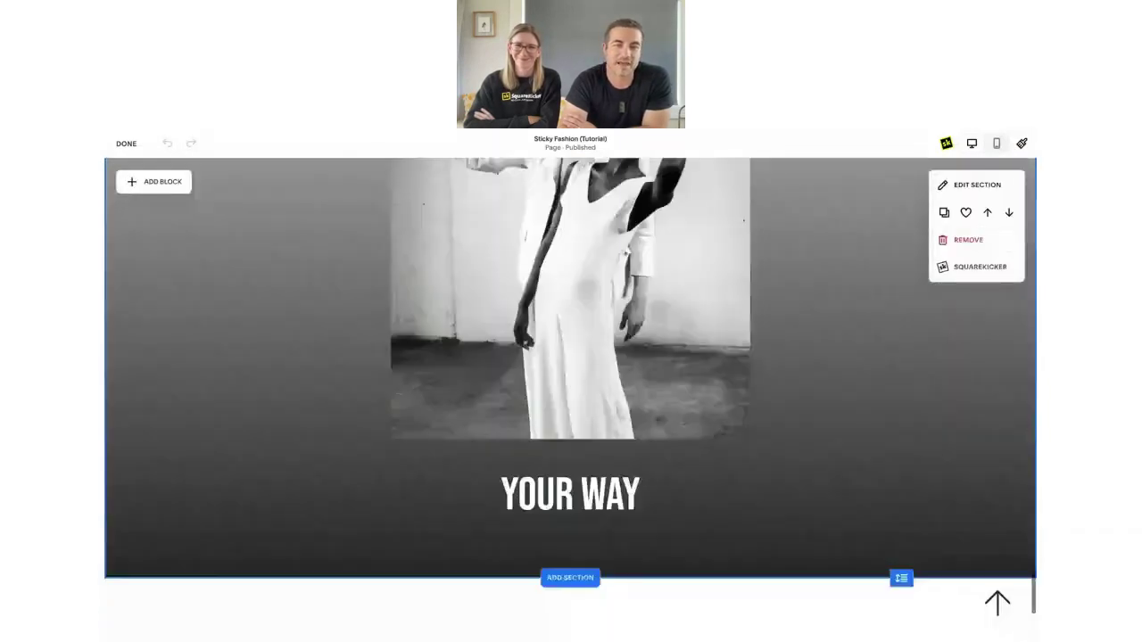
{"action": "scroll", "coordinate": [570, 400], "scroll_direction": "up", "scroll_amount": 5}
{"action": "scroll", "coordinate": [571, 400], "scroll_direction": "up", "scroll_amount": 10}
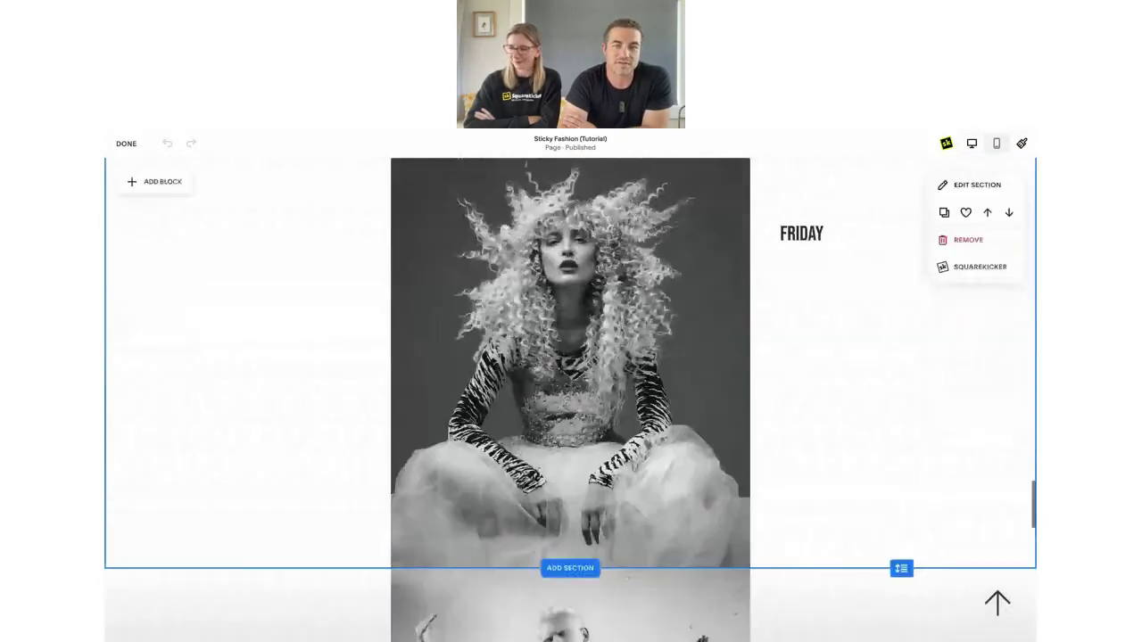
{"action": "scroll", "coordinate": [570, 400], "scroll_direction": "up", "scroll_amount": 10}
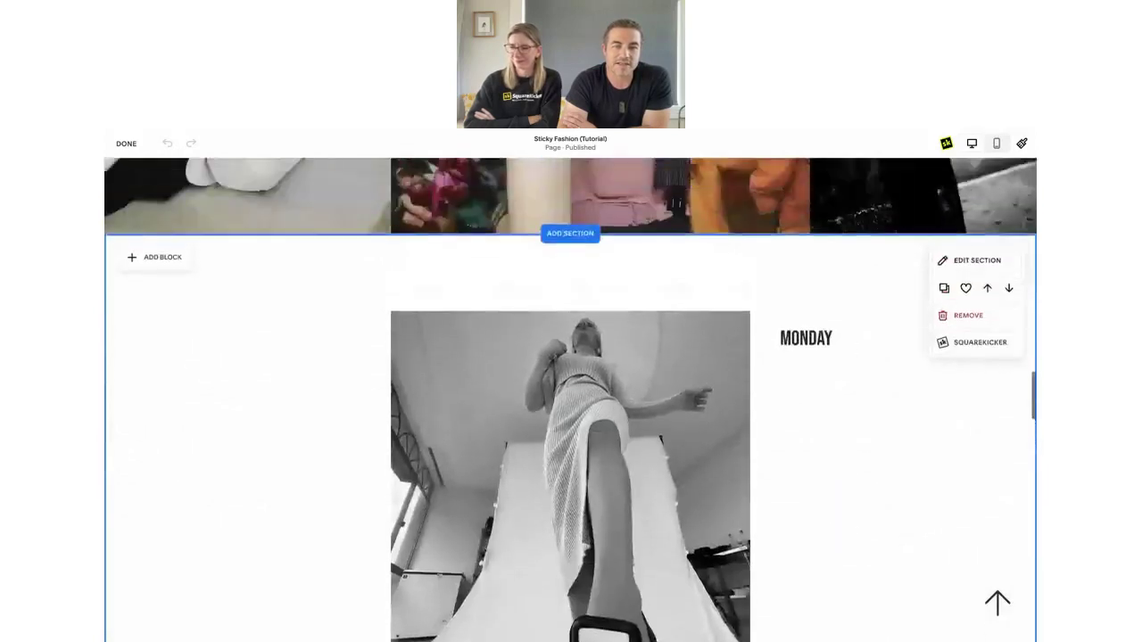
{"action": "scroll", "coordinate": [156, 357], "scroll_direction": "up", "scroll_amount": 5}
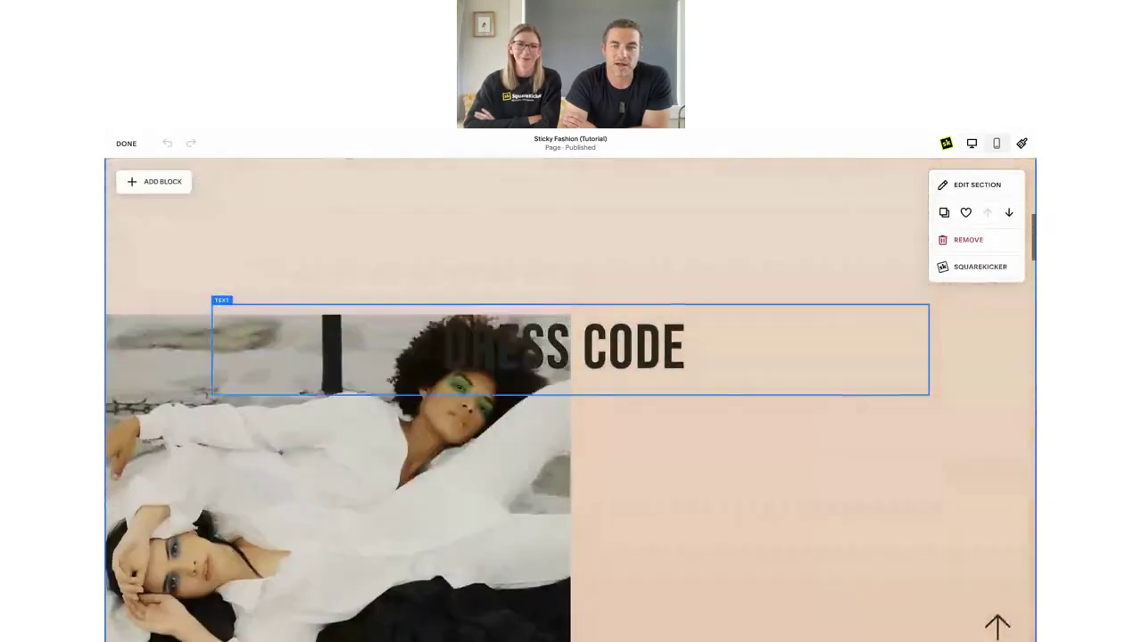
Check the reclining-women photo's SquareKicker Sticky Block settings and apply them.
{"action": "left_click", "coordinate": [158, 340]}
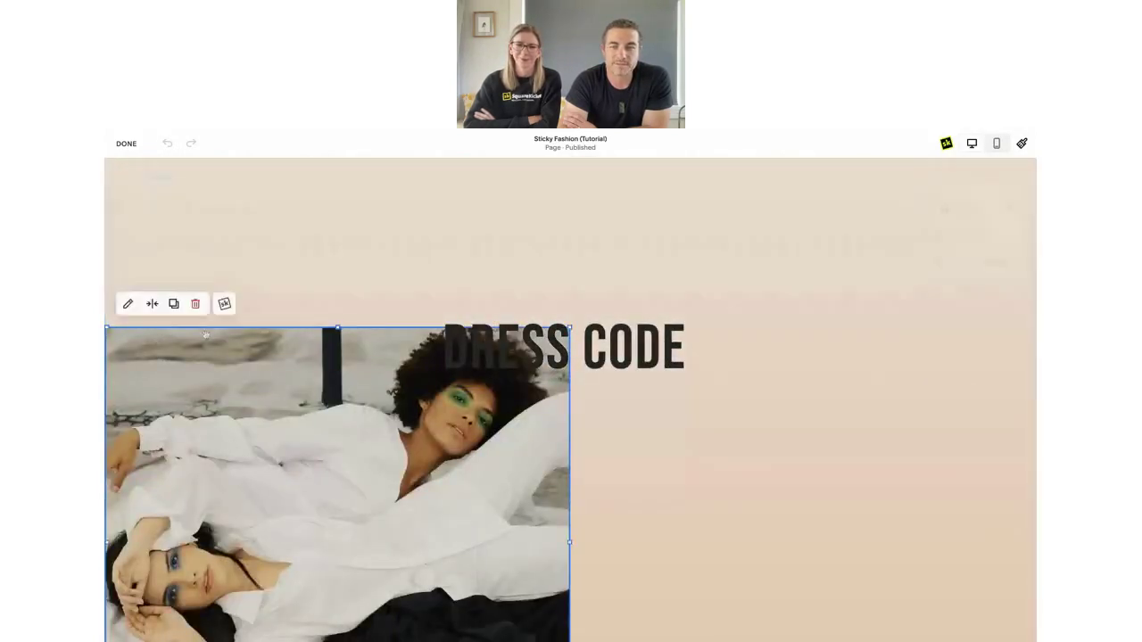
{"action": "left_click", "coordinate": [224, 304]}
{"action": "left_click", "coordinate": [898, 302]}
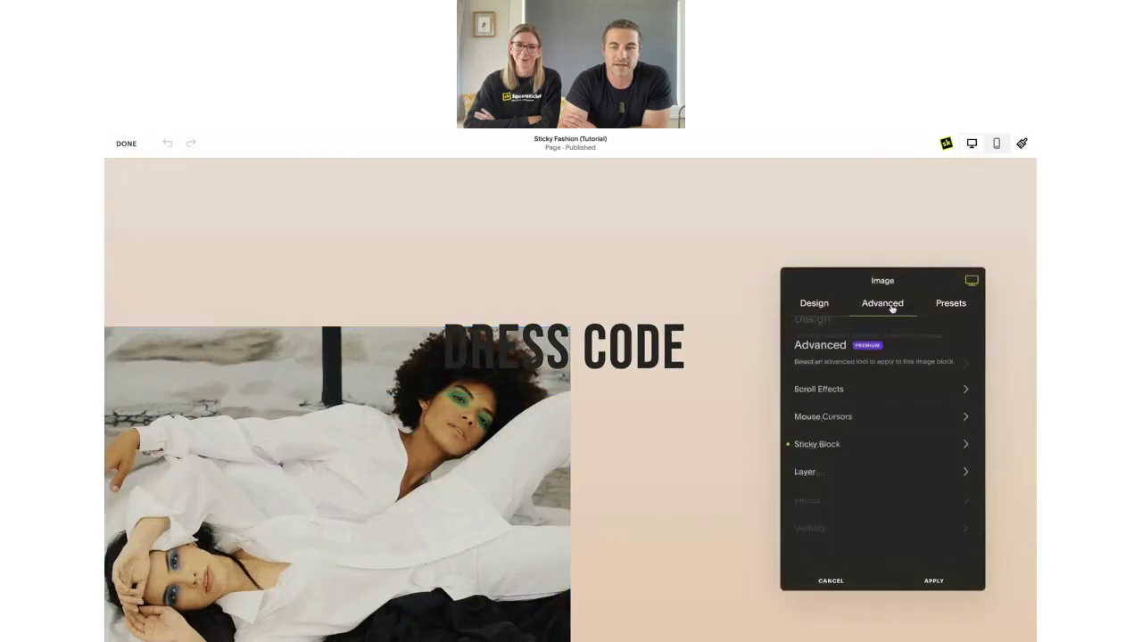
{"action": "left_click", "coordinate": [886, 444]}
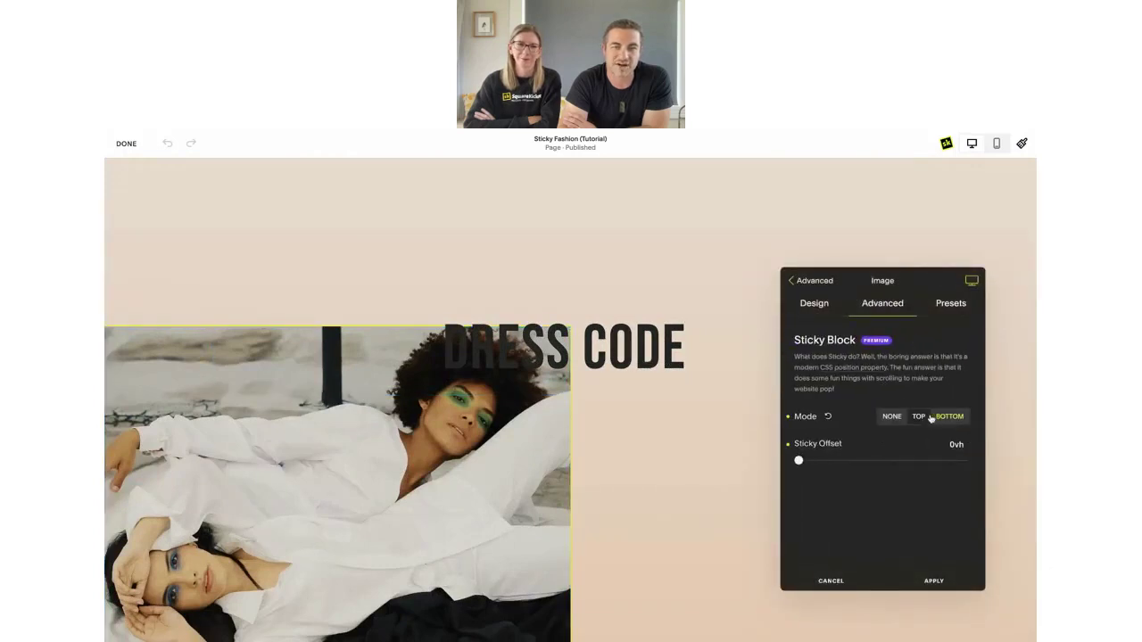
{"action": "left_click", "coordinate": [933, 581]}
{"action": "scroll", "coordinate": [459, 444], "scroll_direction": "down", "scroll_amount": 4}
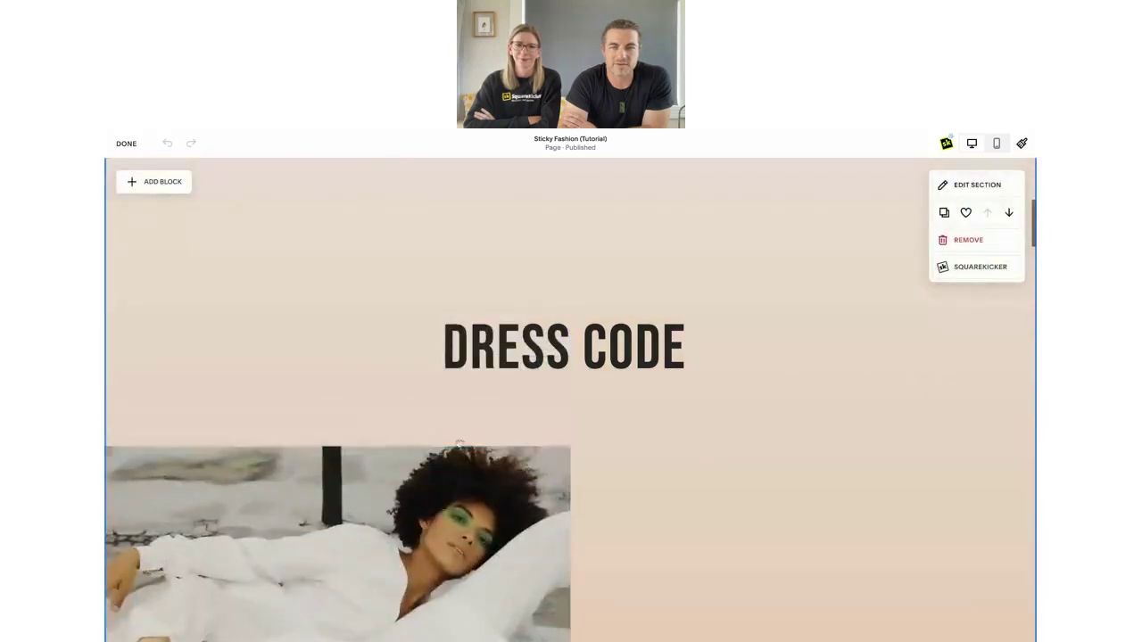
Set the DRESS CODE title's SquareKicker Sticky Block mode to None and apply.
{"action": "left_click", "coordinate": [374, 348]}
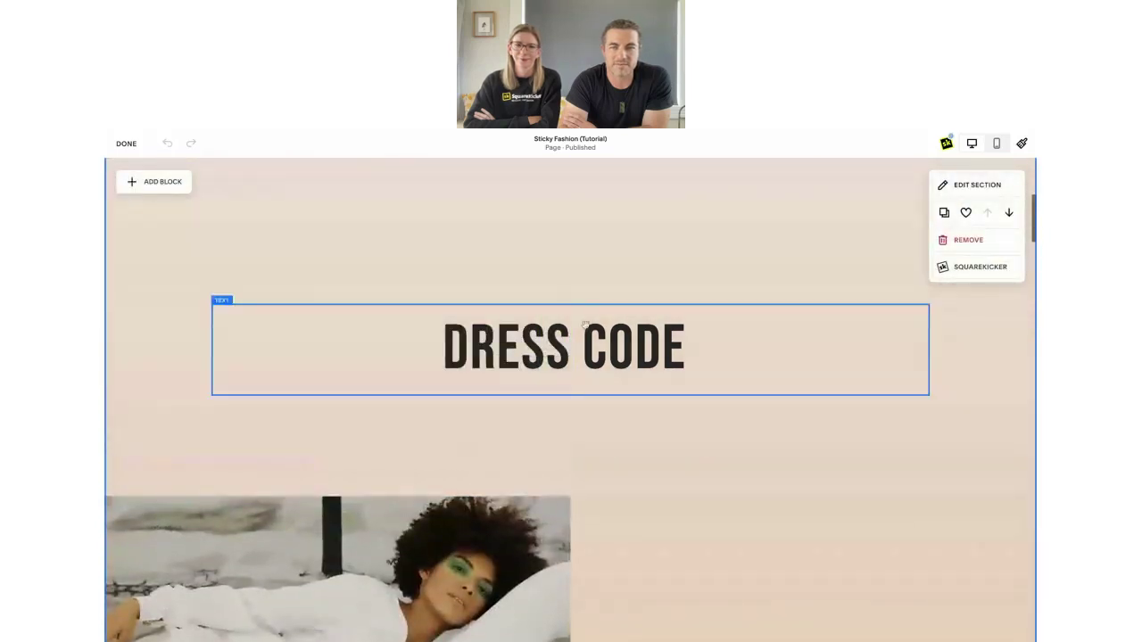
{"action": "left_click", "coordinate": [320, 280]}
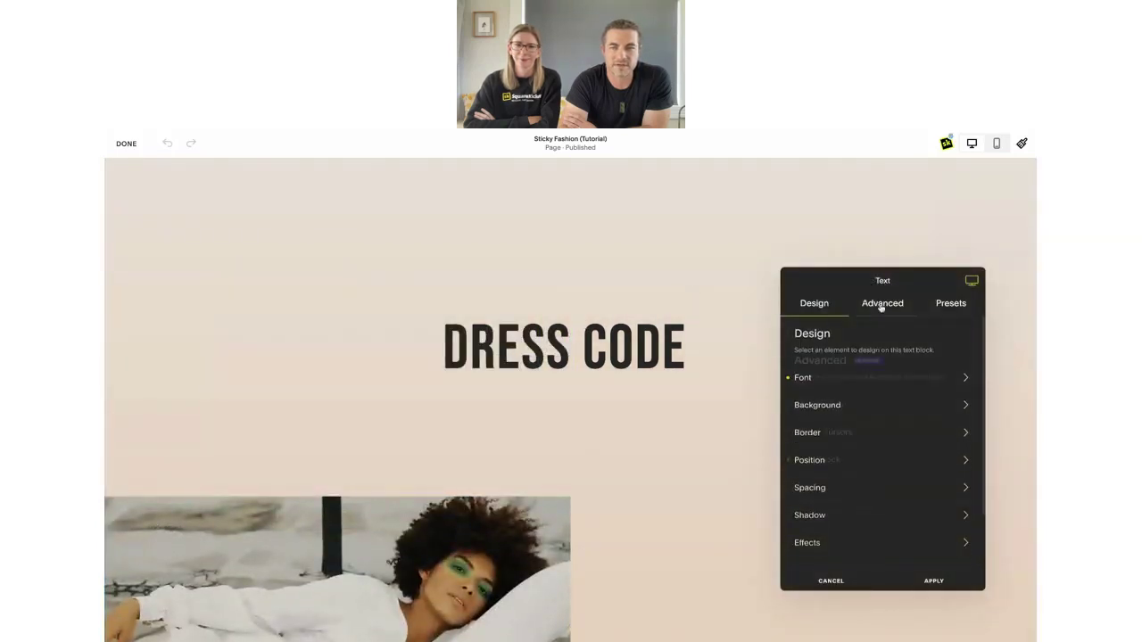
{"action": "left_click", "coordinate": [881, 303]}
{"action": "left_click", "coordinate": [895, 443]}
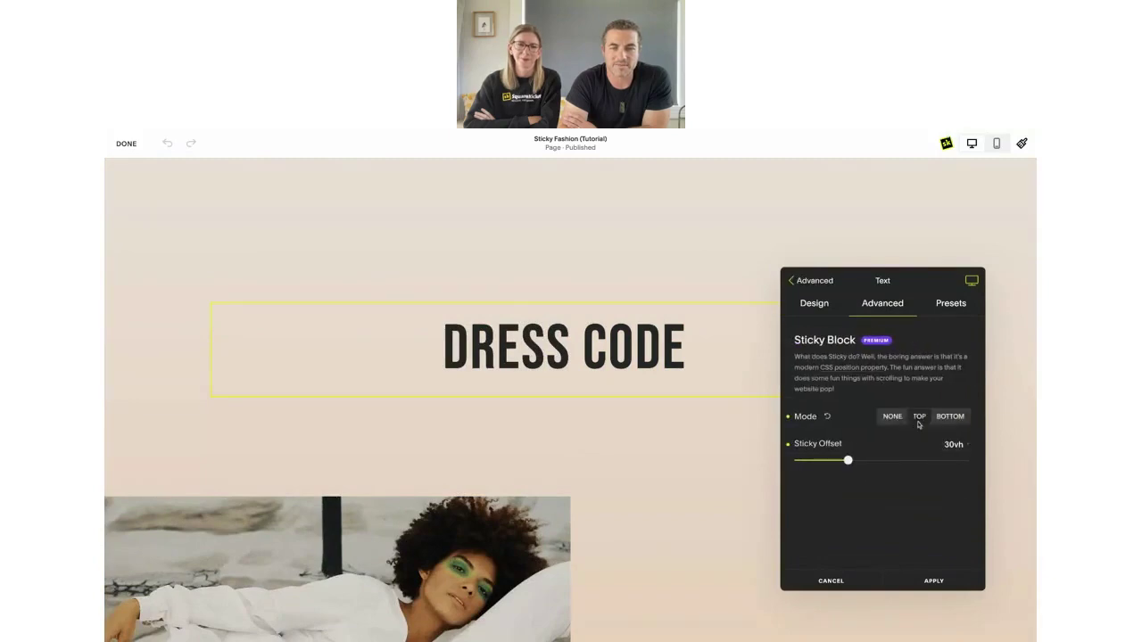
{"action": "left_click", "coordinate": [892, 419]}
{"action": "left_click", "coordinate": [933, 581]}
{"action": "scroll", "coordinate": [494, 499], "scroll_direction": "down", "scroll_amount": 10}
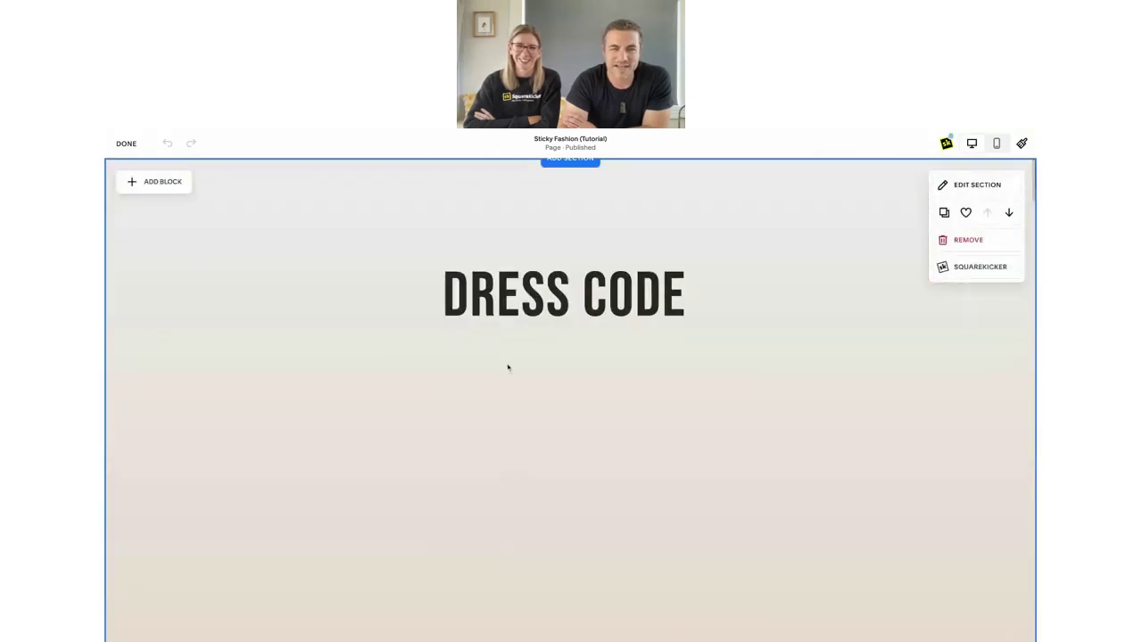
Try sending the photo behind the DRESS CODE title, then bring it back in front.
{"action": "scroll", "coordinate": [508, 368], "scroll_direction": "down", "scroll_amount": 5}
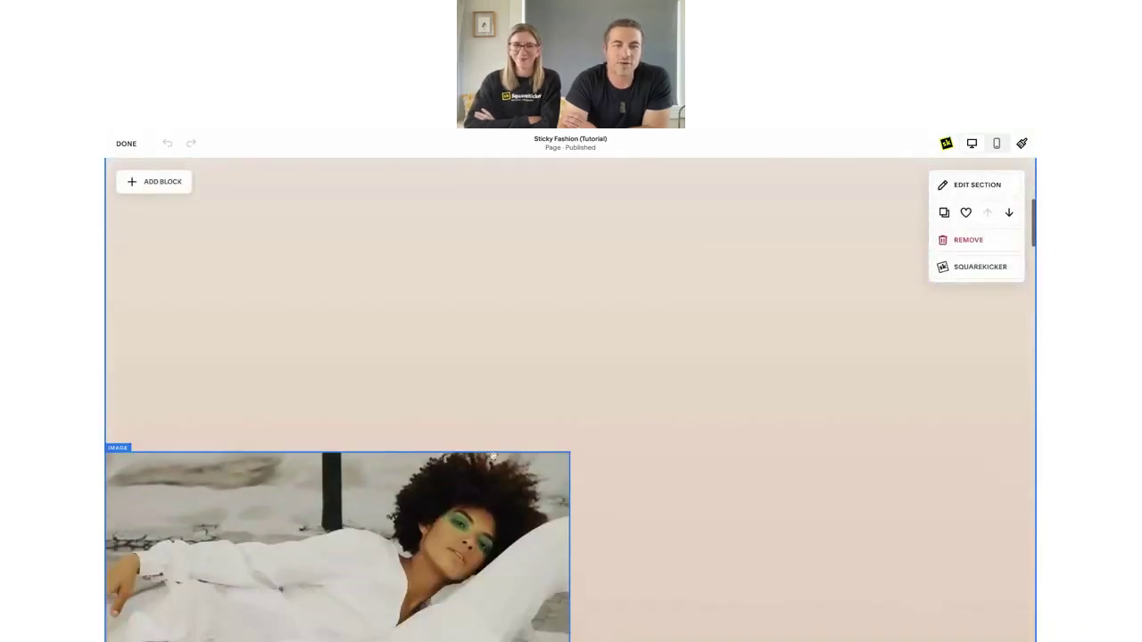
{"action": "scroll", "coordinate": [495, 455], "scroll_direction": "up", "scroll_amount": 5}
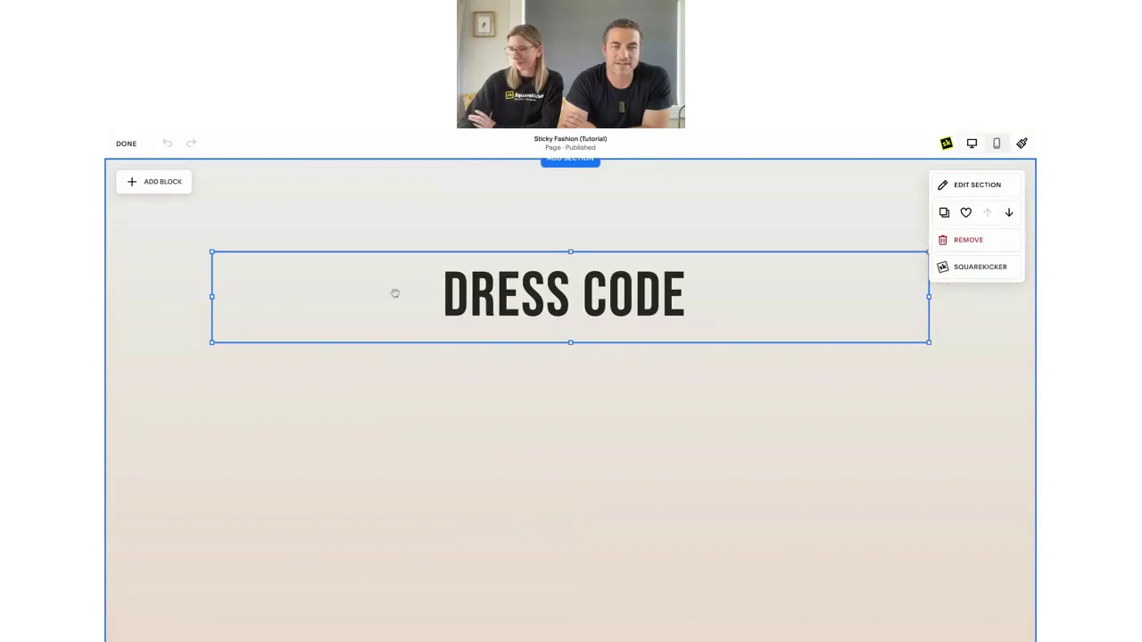
{"action": "left_click", "coordinate": [392, 294]}
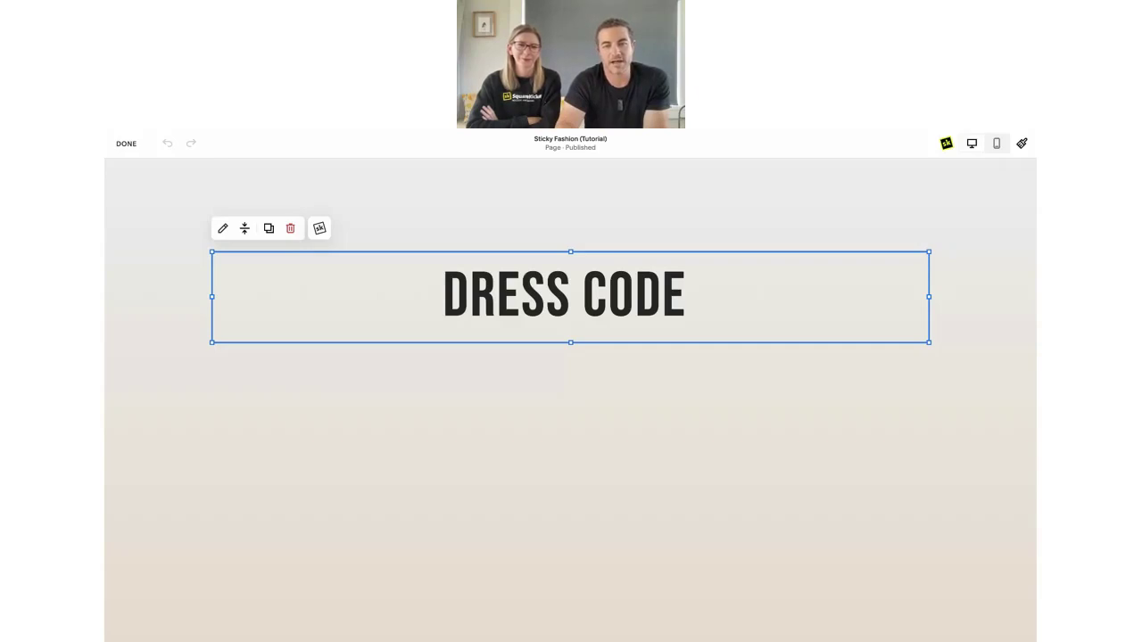
{"action": "scroll", "coordinate": [439, 485], "scroll_direction": "down", "scroll_amount": 10}
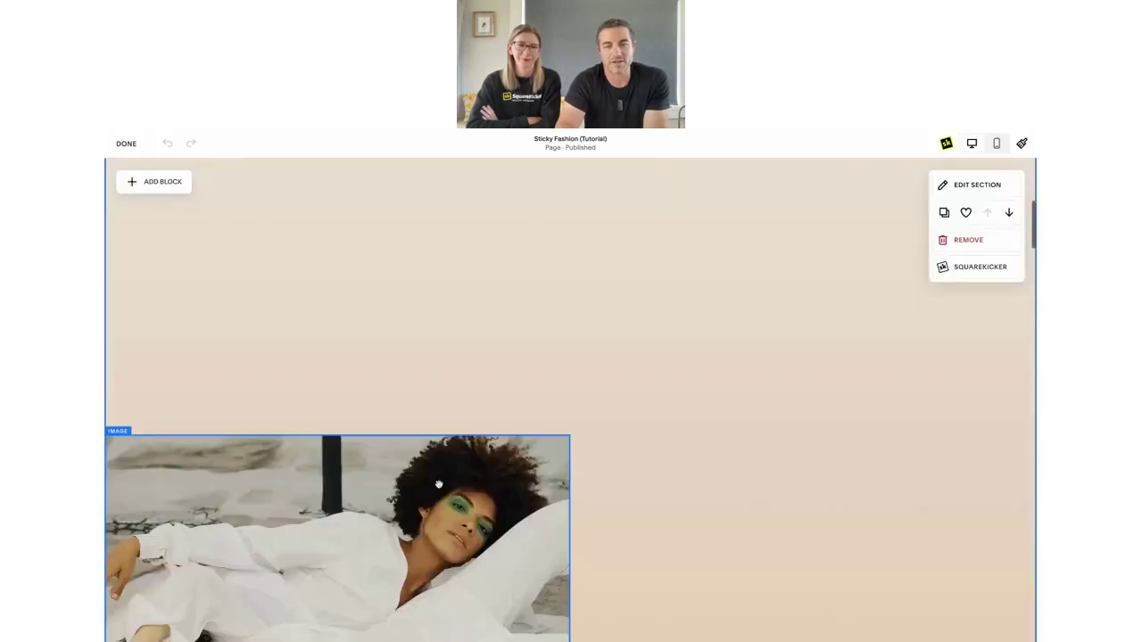
{"action": "left_click_drag", "start_coordinate": [439, 485], "coordinate": [576, 384]}
{"action": "scroll", "coordinate": [571, 530], "scroll_direction": "up", "scroll_amount": 3}
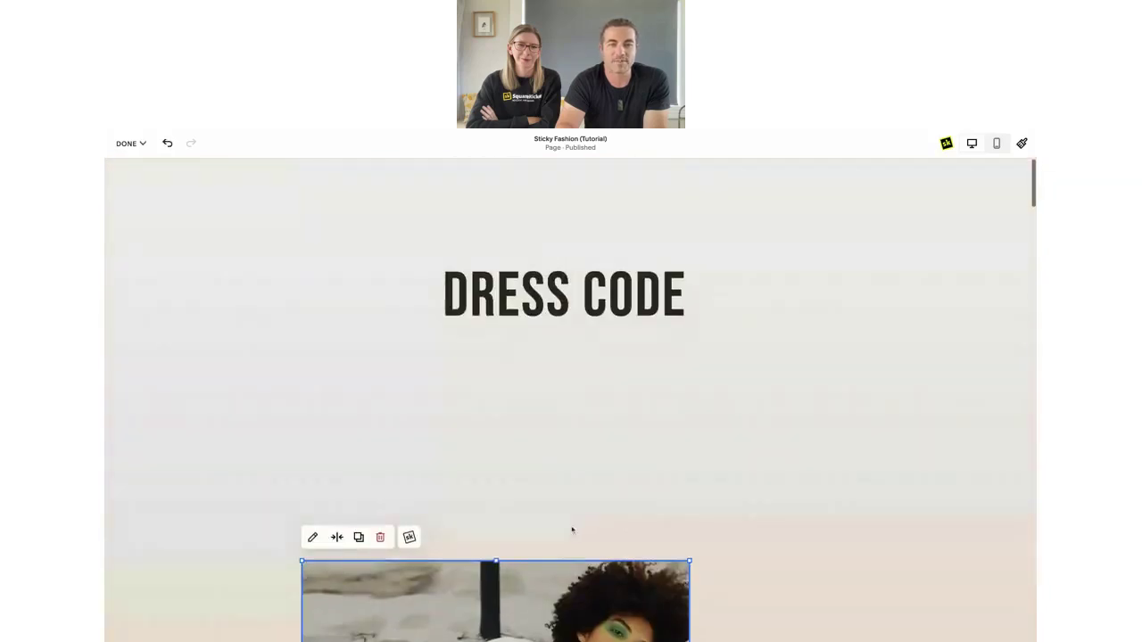
{"action": "left_click_drag", "start_coordinate": [567, 577], "coordinate": [567, 576]}
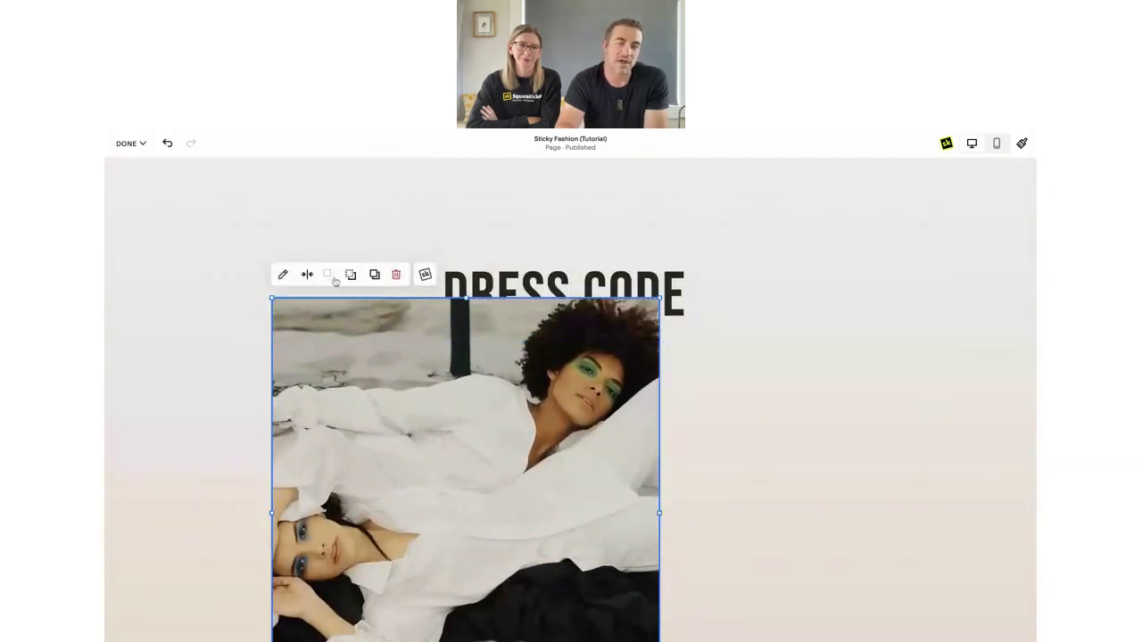
{"action": "left_click", "coordinate": [353, 277]}
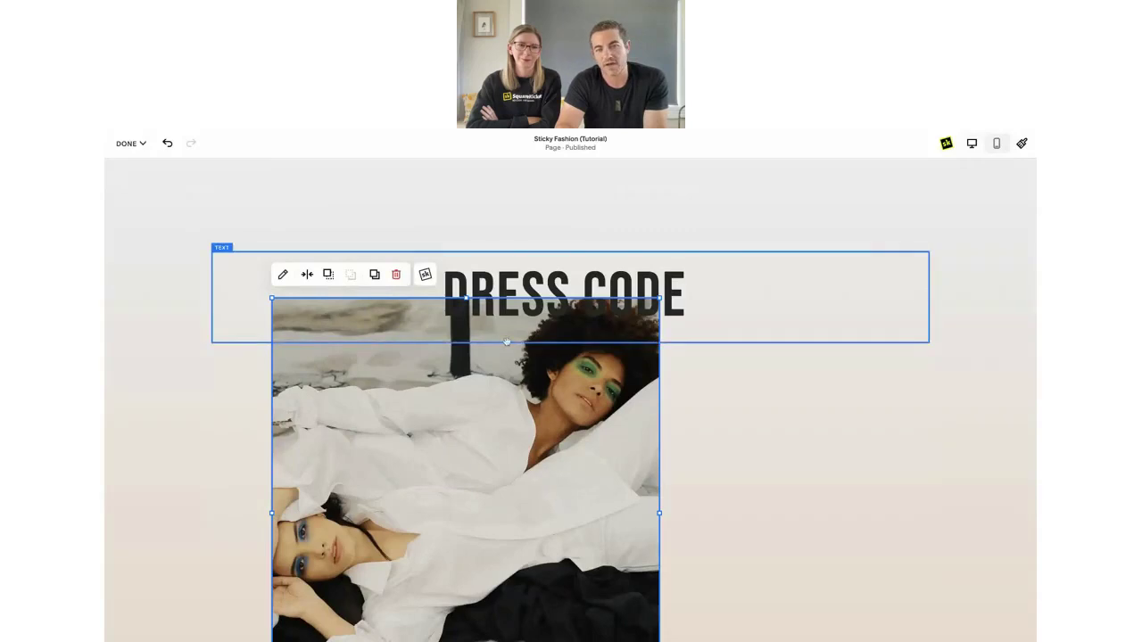
{"action": "left_click", "coordinate": [329, 276]}
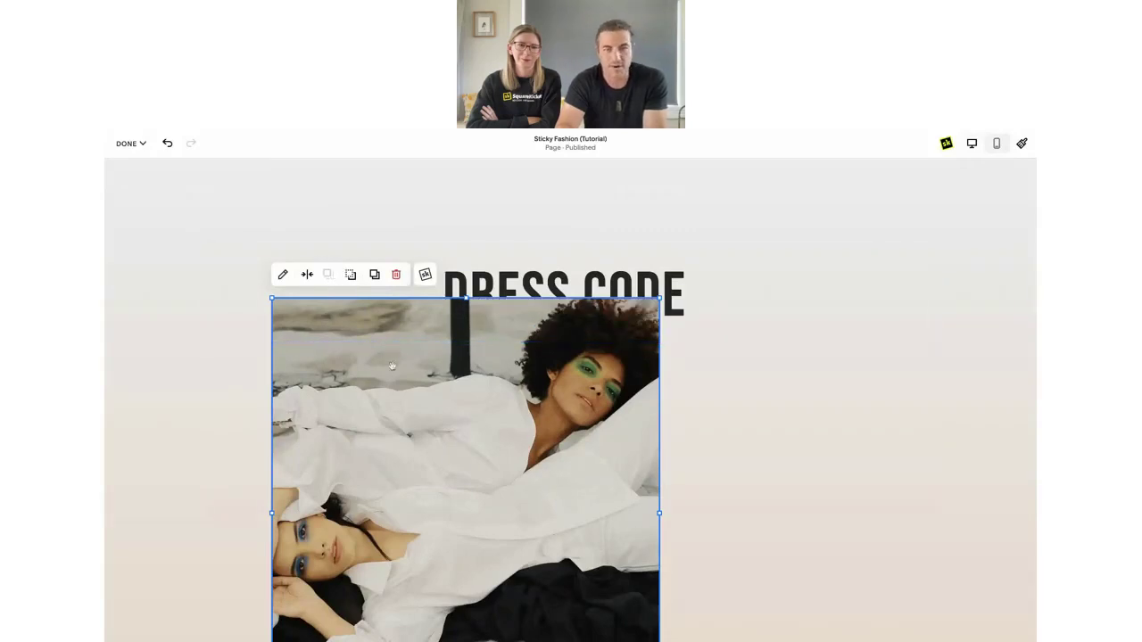
Drag the reclining-women photo under the DRESS CODE heading against the section's left edge.
{"action": "left_click_drag", "start_coordinate": [490, 290], "coordinate": [561, 478]}
{"action": "scroll", "coordinate": [561, 477], "scroll_direction": "down", "scroll_amount": 2}
{"action": "left_click_drag", "start_coordinate": [530, 441], "coordinate": [431, 406]}
{"action": "scroll", "coordinate": [366, 365], "scroll_direction": "up", "scroll_amount": 3}
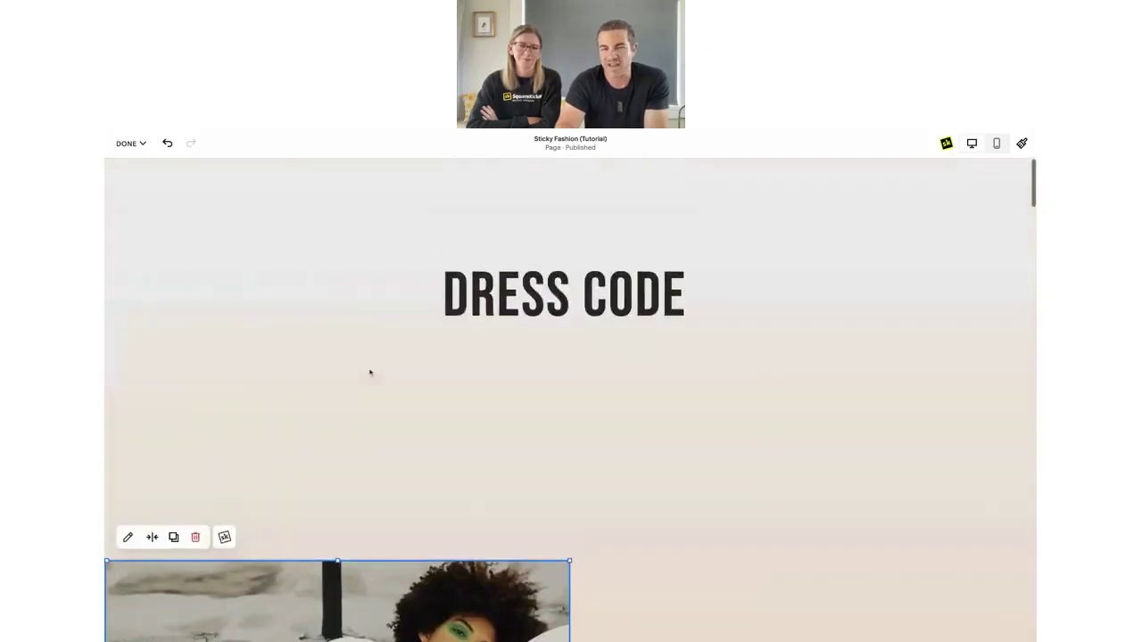
{"action": "scroll", "coordinate": [369, 372], "scroll_direction": "down", "scroll_amount": 3}
{"action": "left_click_drag", "start_coordinate": [348, 589], "coordinate": [505, 439]}
{"action": "scroll", "coordinate": [505, 439], "scroll_direction": "up", "scroll_amount": 3}
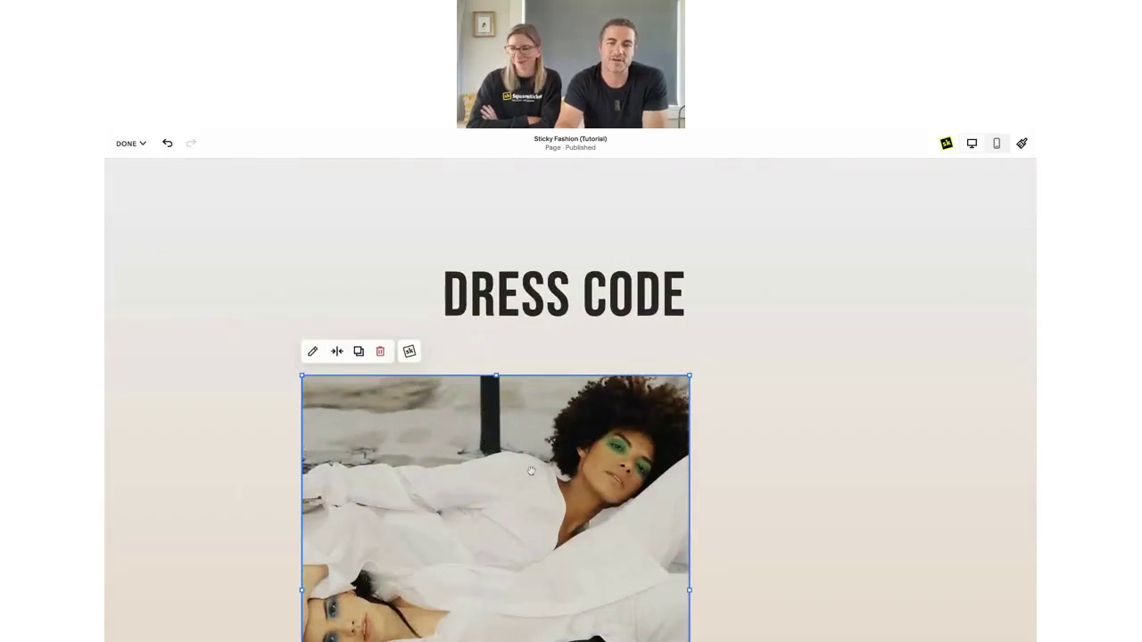
{"action": "left_click_drag", "start_coordinate": [533, 471], "coordinate": [486, 389]}
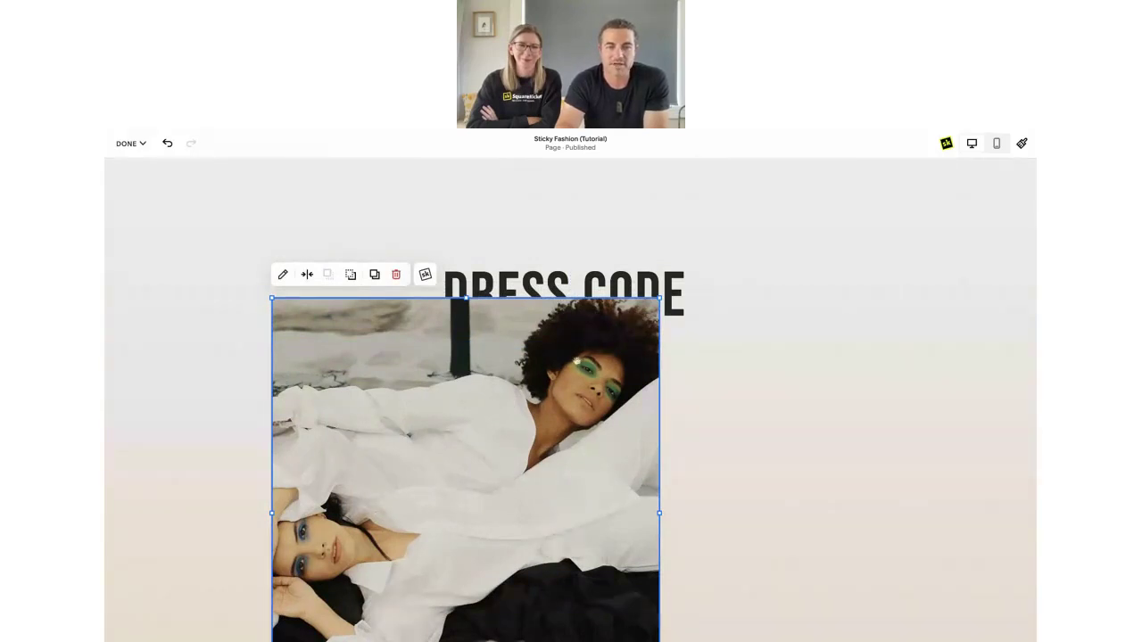
{"action": "left_click_drag", "start_coordinate": [553, 378], "coordinate": [642, 467]}
{"action": "scroll", "coordinate": [639, 467], "scroll_direction": "down", "scroll_amount": 5}
{"action": "left_click_drag", "start_coordinate": [547, 366], "coordinate": [527, 301]}
{"action": "scroll", "coordinate": [642, 421], "scroll_direction": "up", "scroll_amount": 2}
{"action": "scroll", "coordinate": [642, 421], "scroll_direction": "up", "scroll_amount": 2}
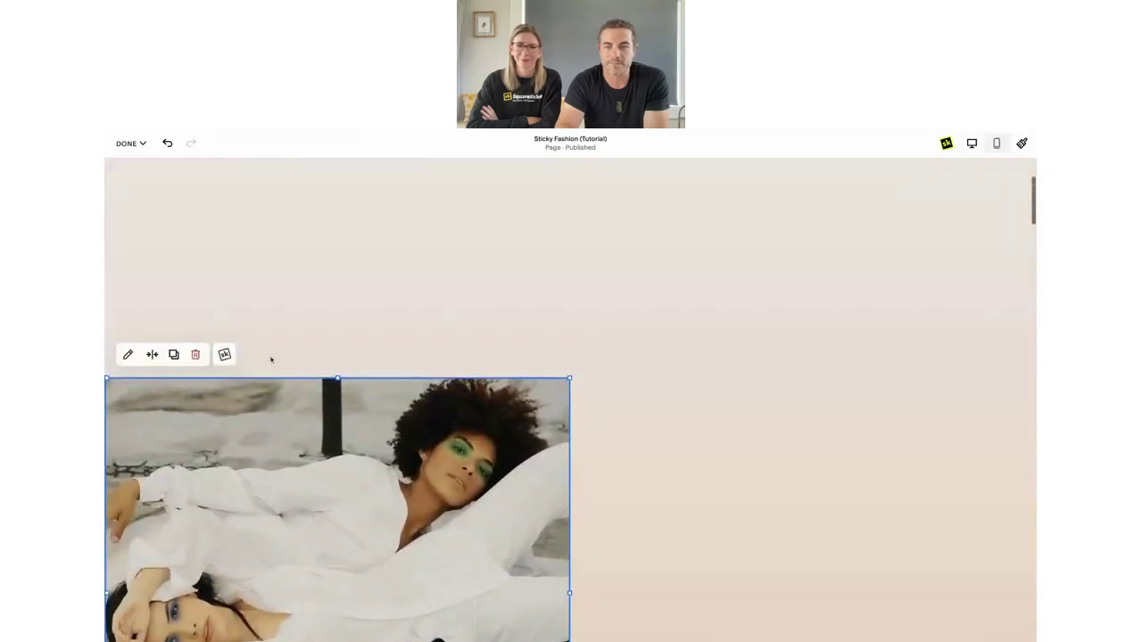
Set the reclining-women image's SquareKicker Sticky Block mode to Top and apply.
{"action": "left_click", "coordinate": [225, 354]}
{"action": "left_click", "coordinate": [899, 309]}
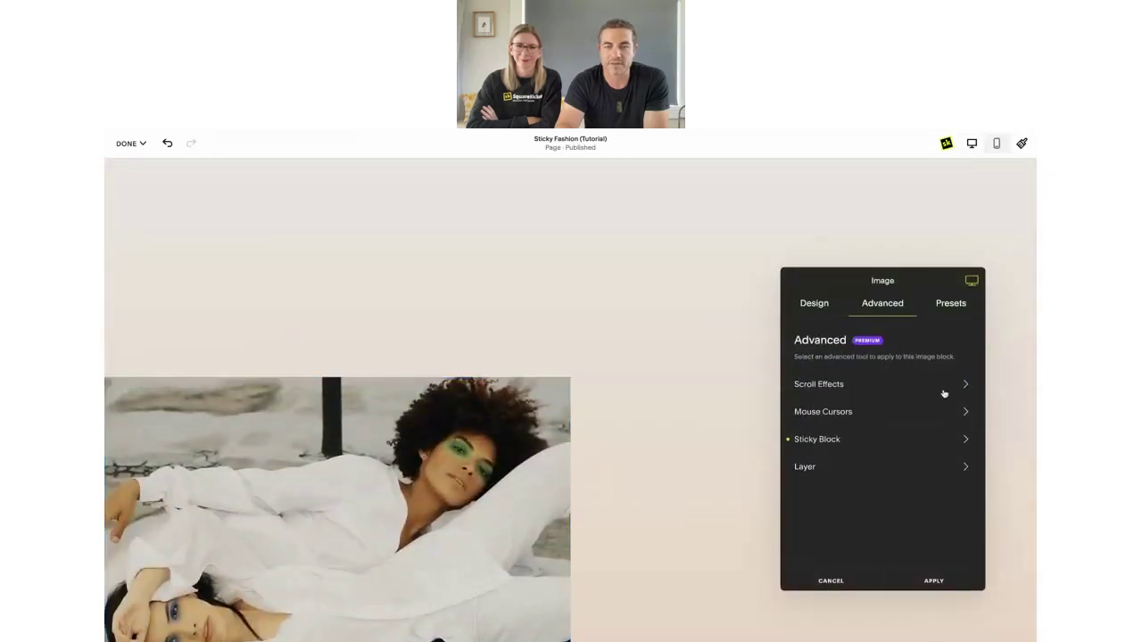
{"action": "left_click", "coordinate": [925, 439]}
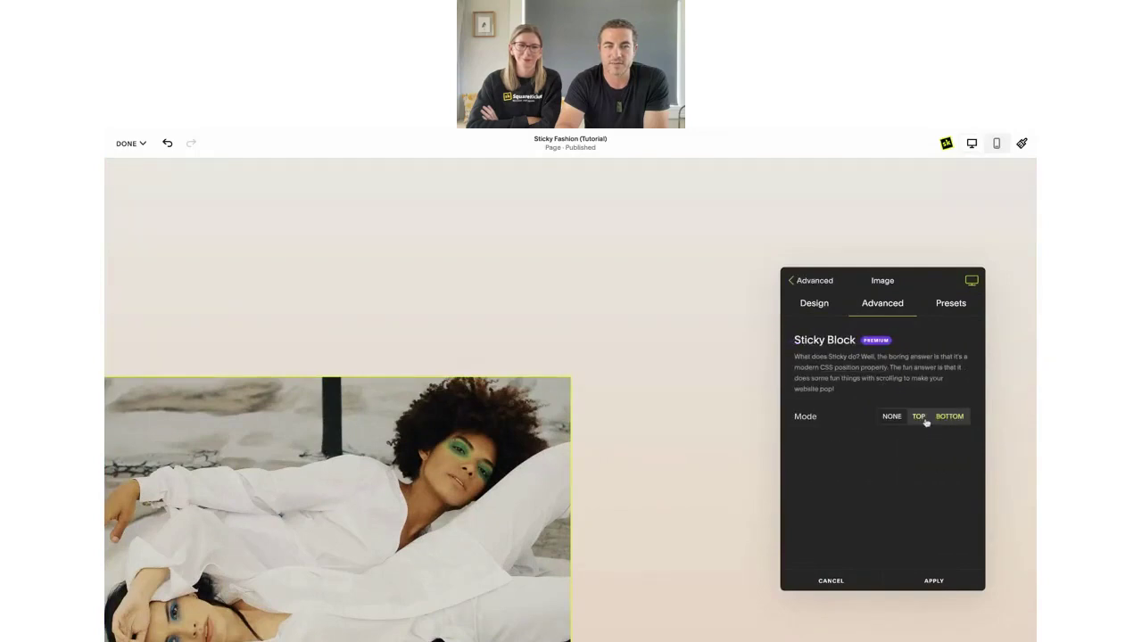
{"action": "left_click", "coordinate": [924, 416]}
{"action": "left_click", "coordinate": [928, 581]}
{"action": "scroll", "coordinate": [472, 482], "scroll_direction": "up", "scroll_amount": 2}
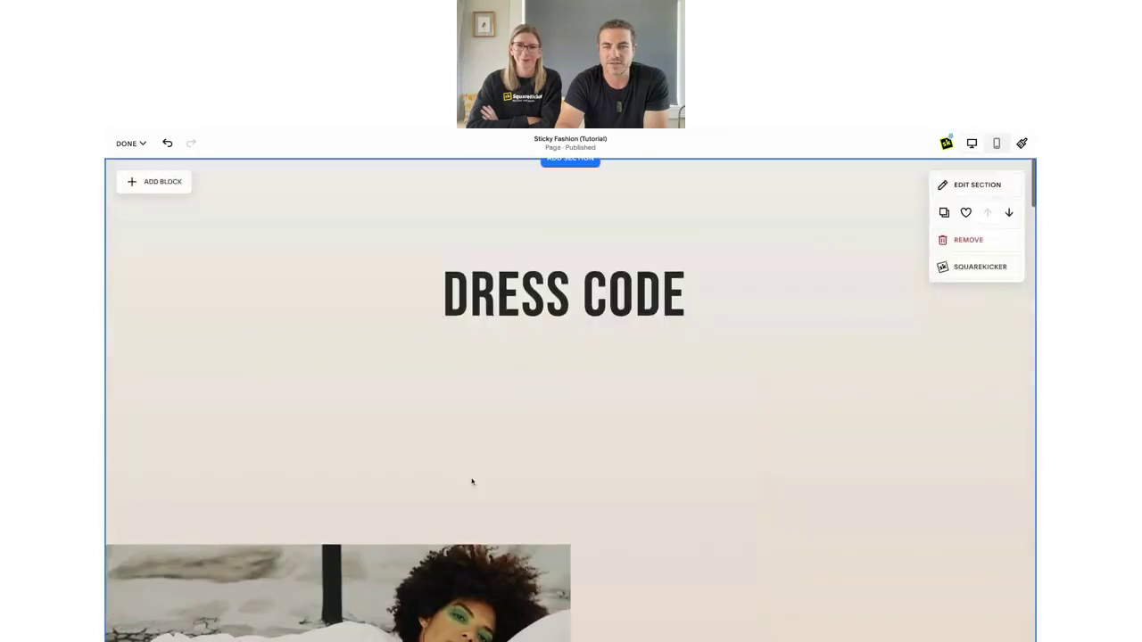
Set the DRESS CODE heading's Sticky Block mode to Top, apply, and scroll to check it.
{"action": "left_click", "coordinate": [551, 312]}
{"action": "left_click", "coordinate": [320, 229]}
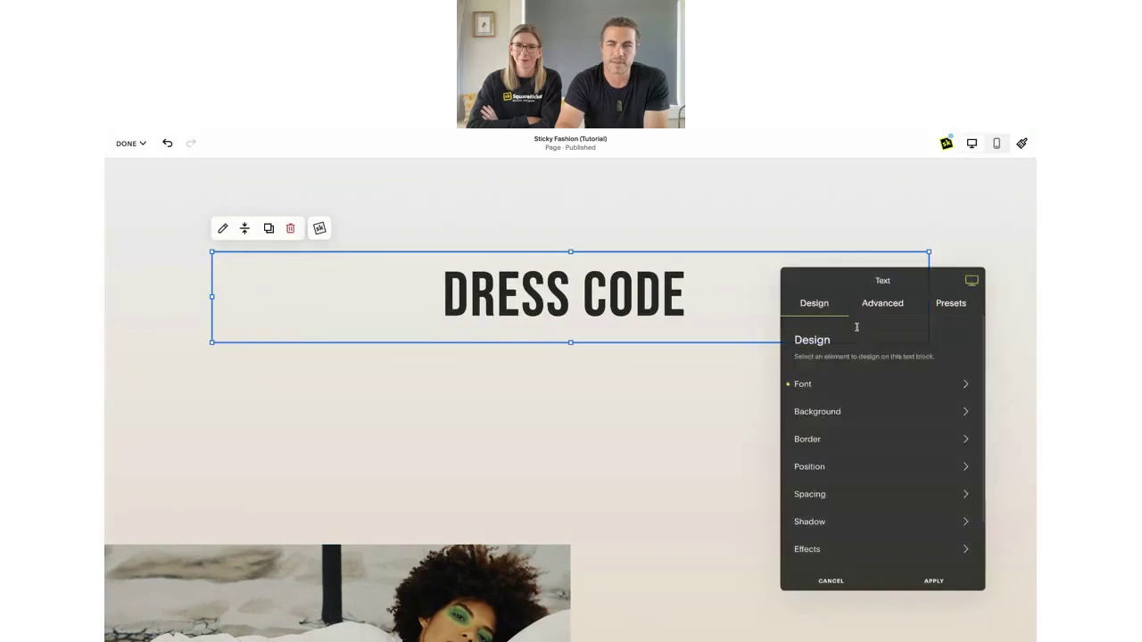
{"action": "left_click", "coordinate": [895, 307]}
{"action": "left_click", "coordinate": [918, 441]}
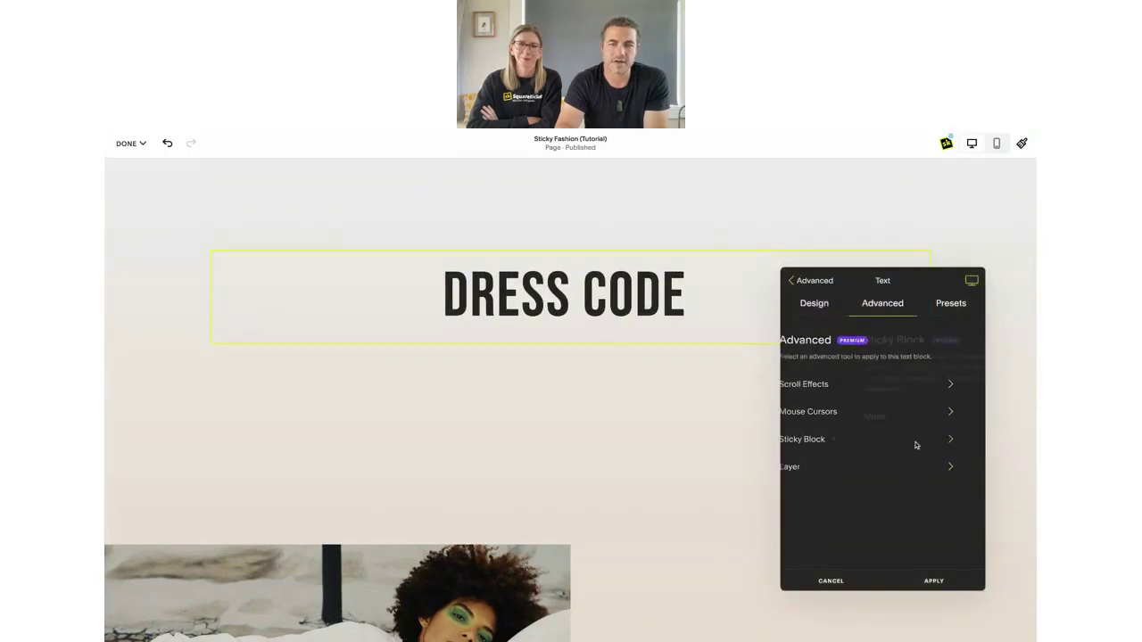
{"action": "left_click", "coordinate": [928, 418]}
{"action": "left_click", "coordinate": [932, 581]}
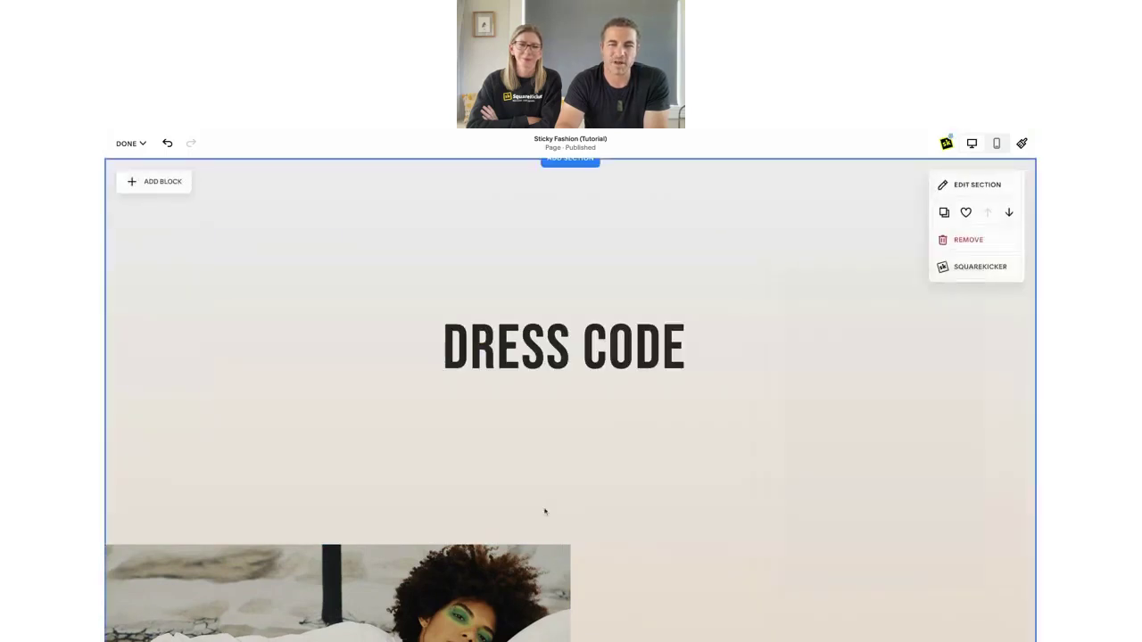
{"action": "scroll", "coordinate": [545, 511], "scroll_direction": "down", "scroll_amount": 5}
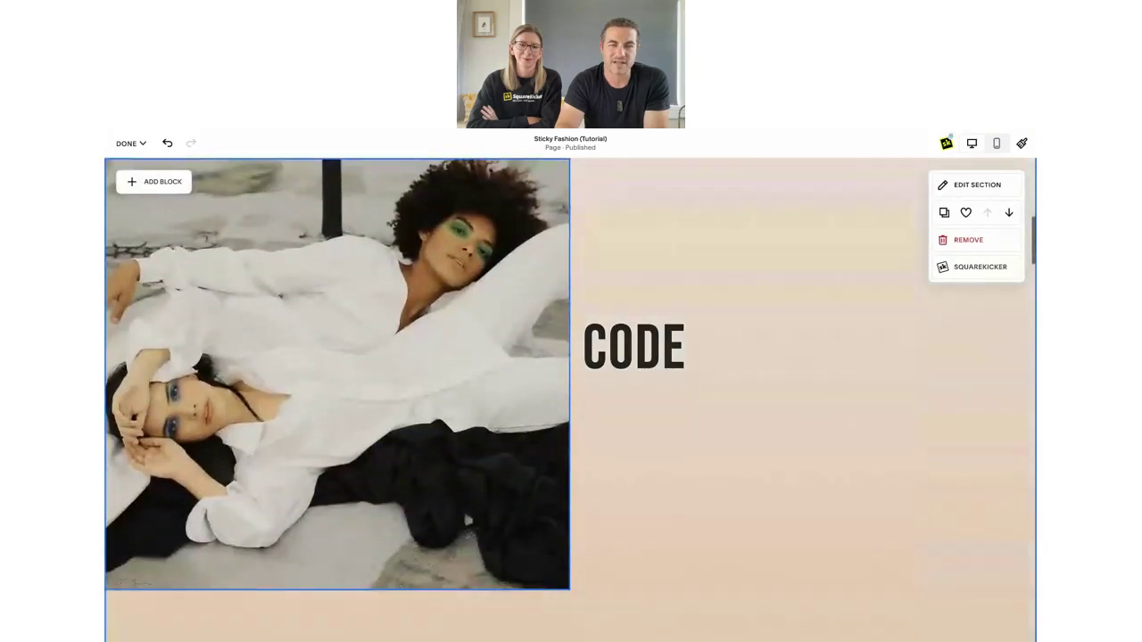
{"action": "scroll", "coordinate": [337, 400], "scroll_direction": "up", "scroll_amount": 5}
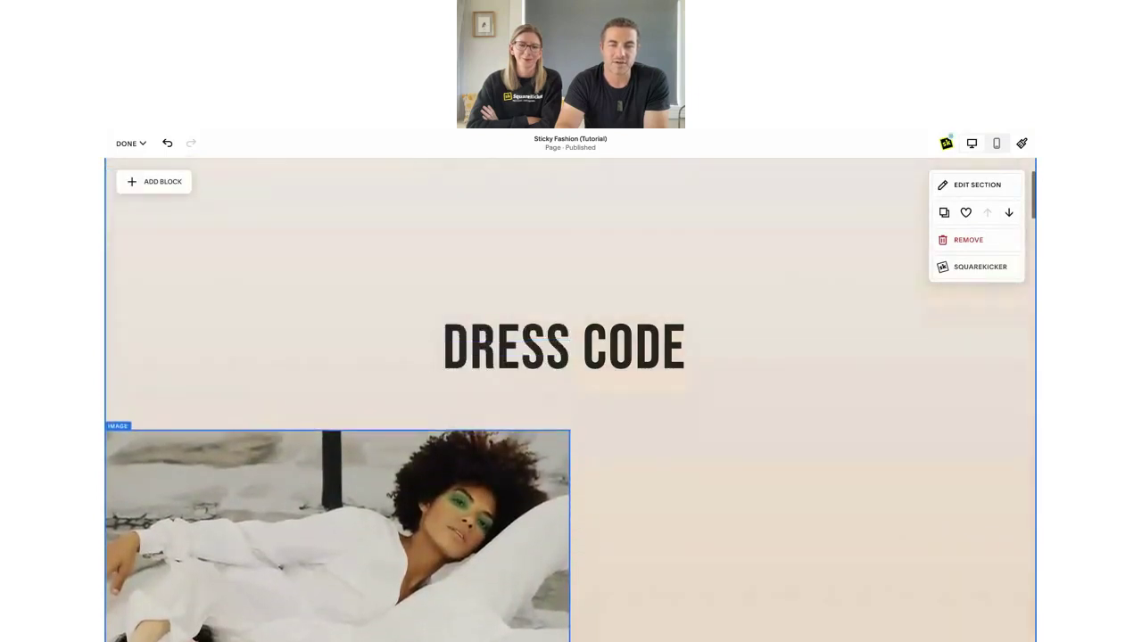
{"action": "scroll", "coordinate": [338, 500], "scroll_direction": "down", "scroll_amount": 2}
{"action": "scroll", "coordinate": [338, 500], "scroll_direction": "up", "scroll_amount": 2}
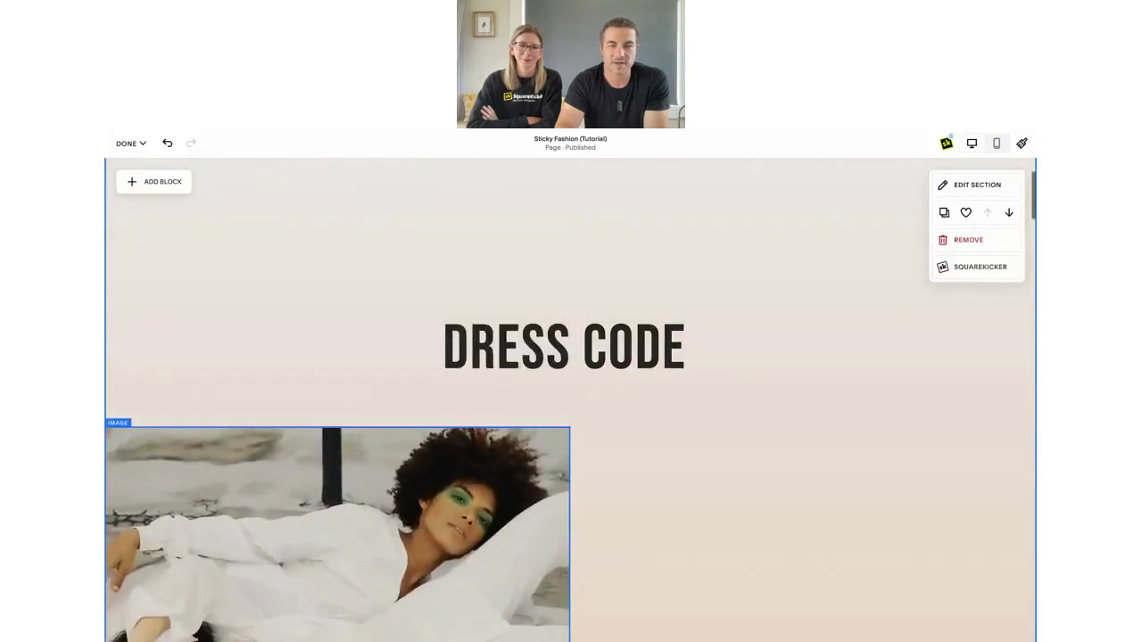
{"action": "scroll", "coordinate": [338, 499], "scroll_direction": "down", "scroll_amount": 1}
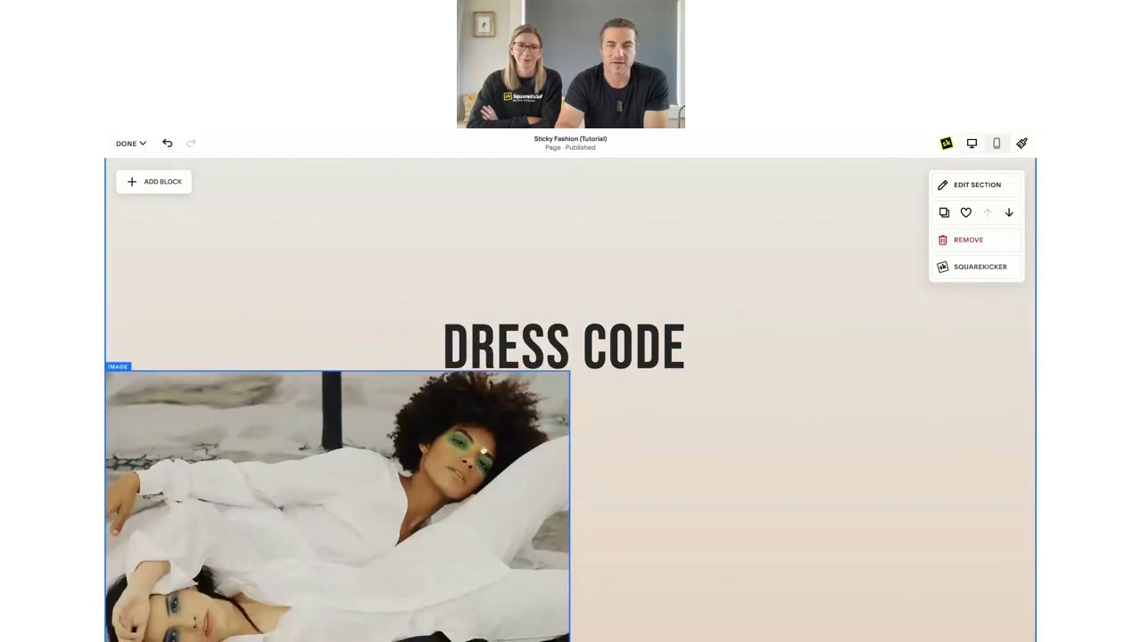
In the DRESS CODE heading's Layer settings, try Send to Back, then Bring to Front.
{"action": "left_click", "coordinate": [687, 336]}
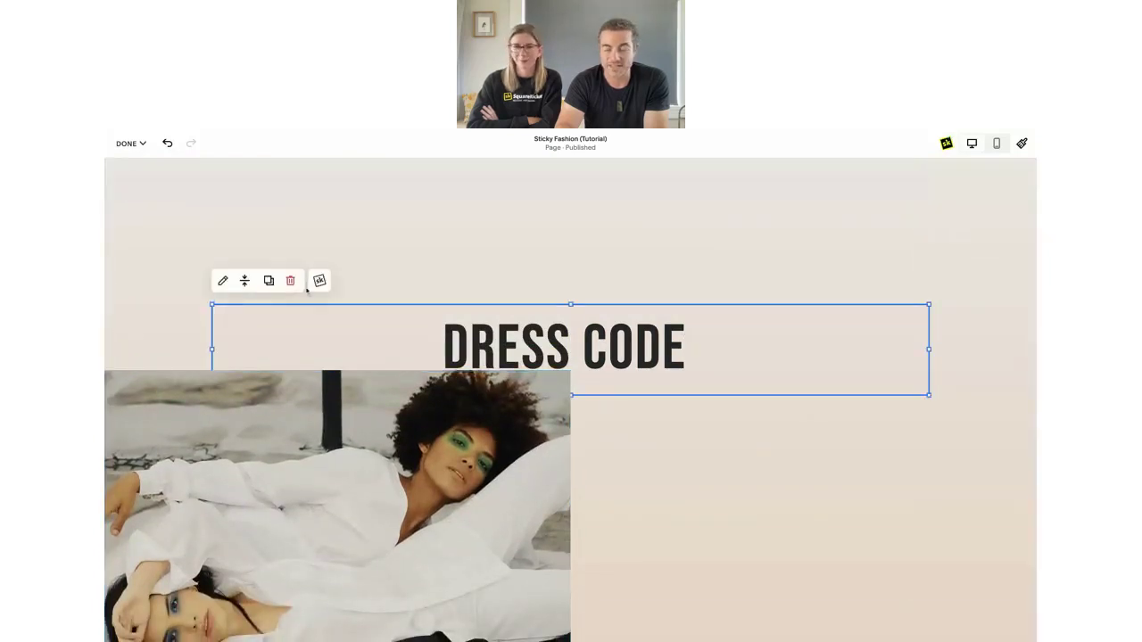
{"action": "left_click", "coordinate": [319, 283]}
{"action": "left_click", "coordinate": [902, 303]}
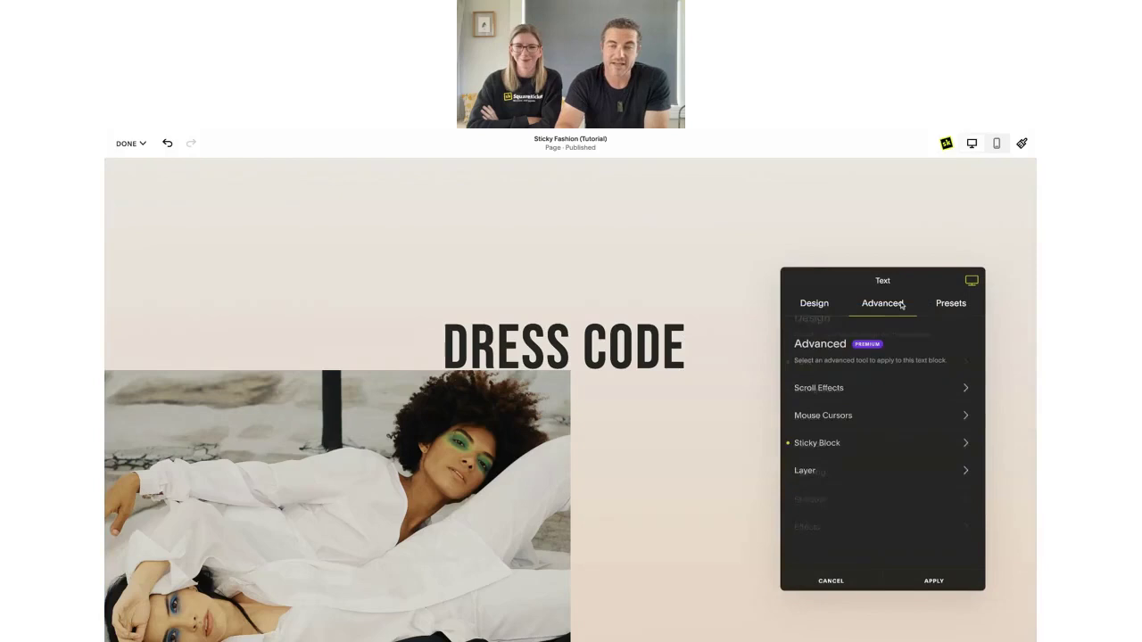
{"action": "left_click", "coordinate": [846, 473]}
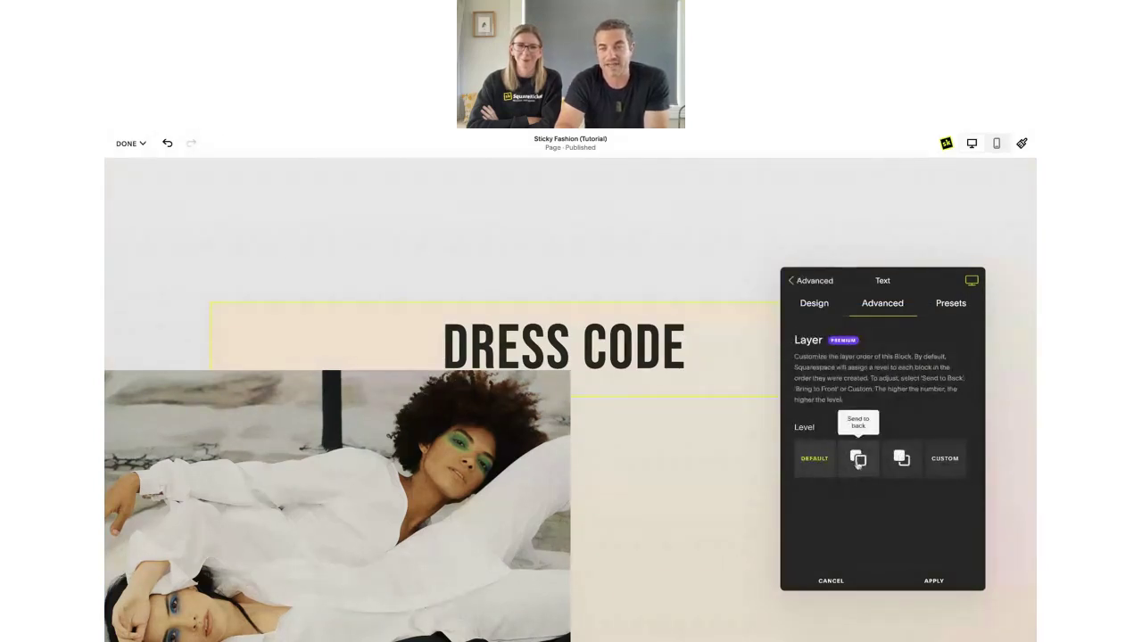
{"action": "left_click", "coordinate": [857, 460]}
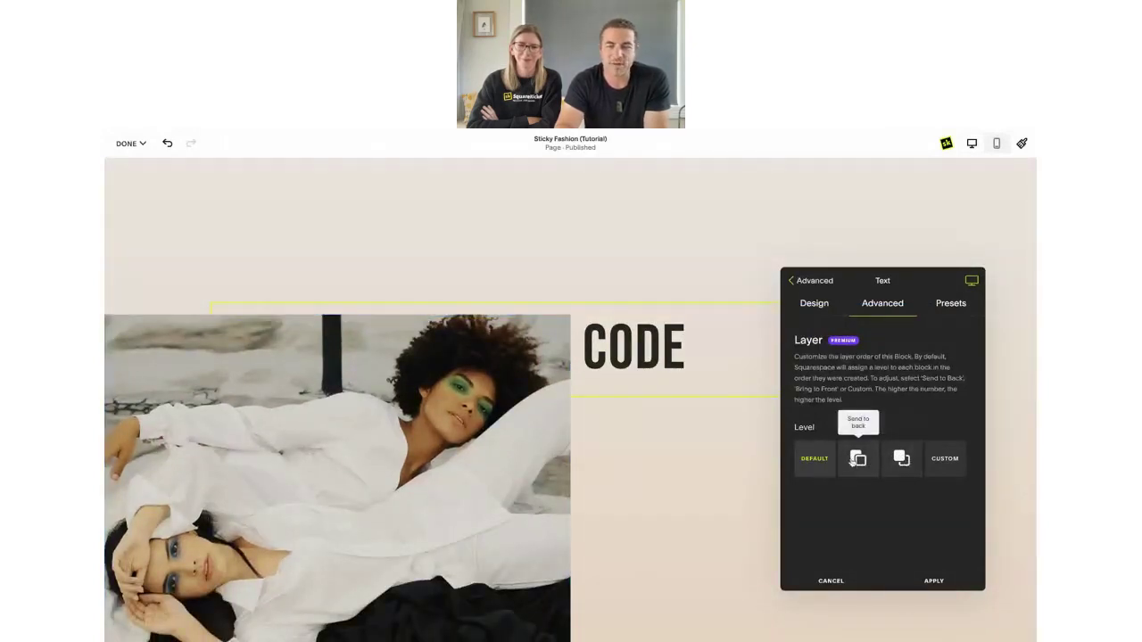
{"action": "left_click", "coordinate": [903, 458]}
{"action": "scroll", "coordinate": [428, 489], "scroll_direction": "down", "scroll_amount": 3}
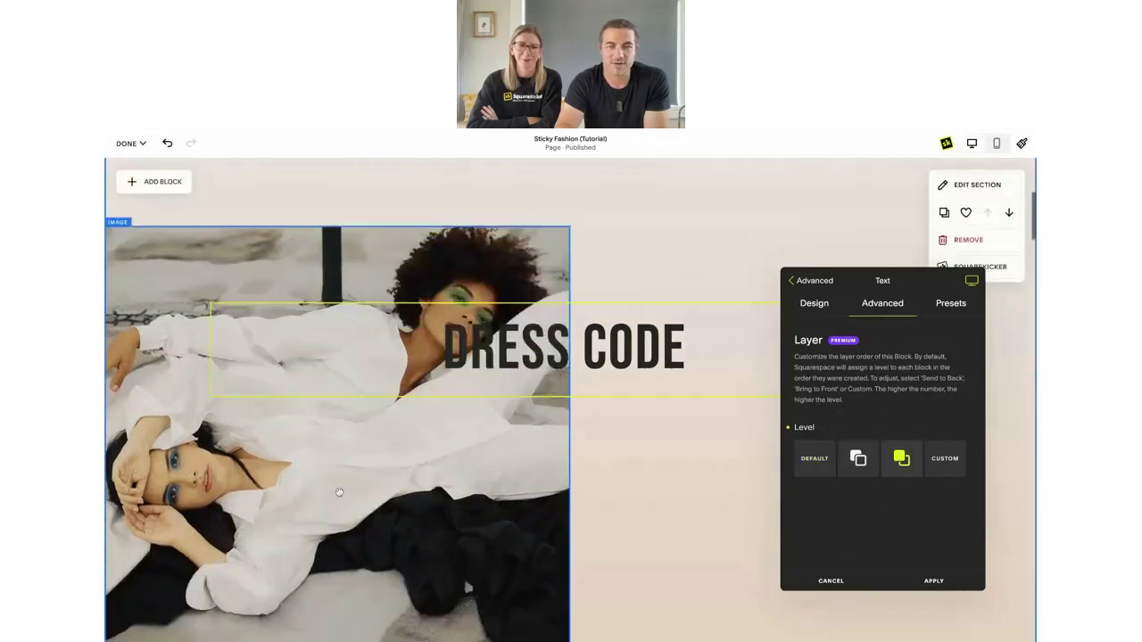
{"action": "scroll", "coordinate": [432, 502], "scroll_direction": "down", "scroll_amount": 5}
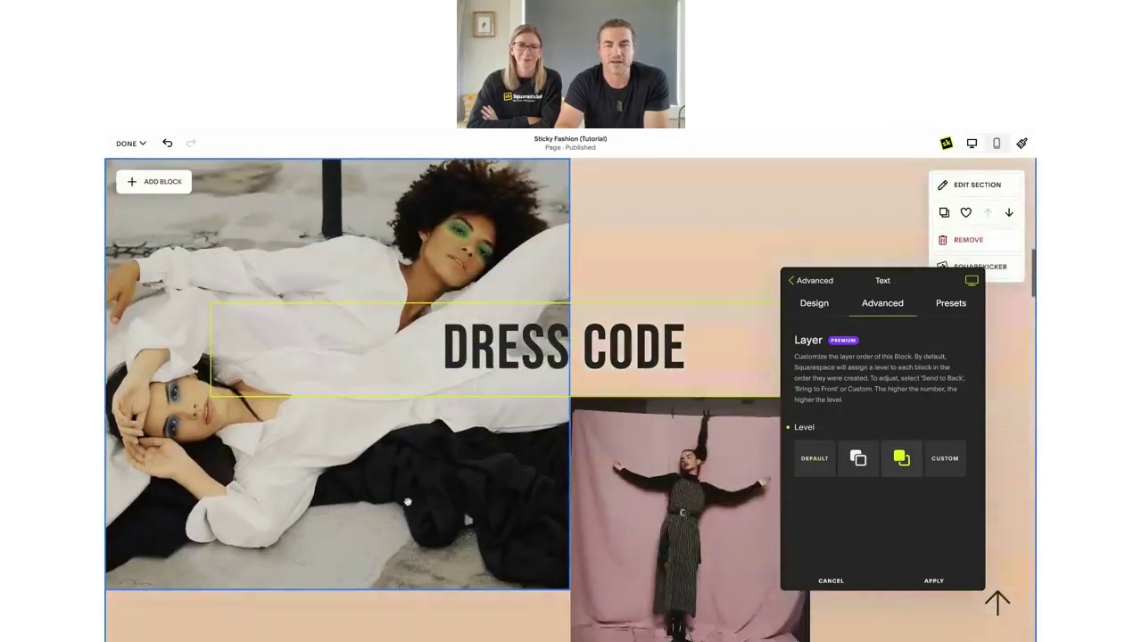
{"action": "scroll", "coordinate": [407, 502], "scroll_direction": "down", "scroll_amount": 5}
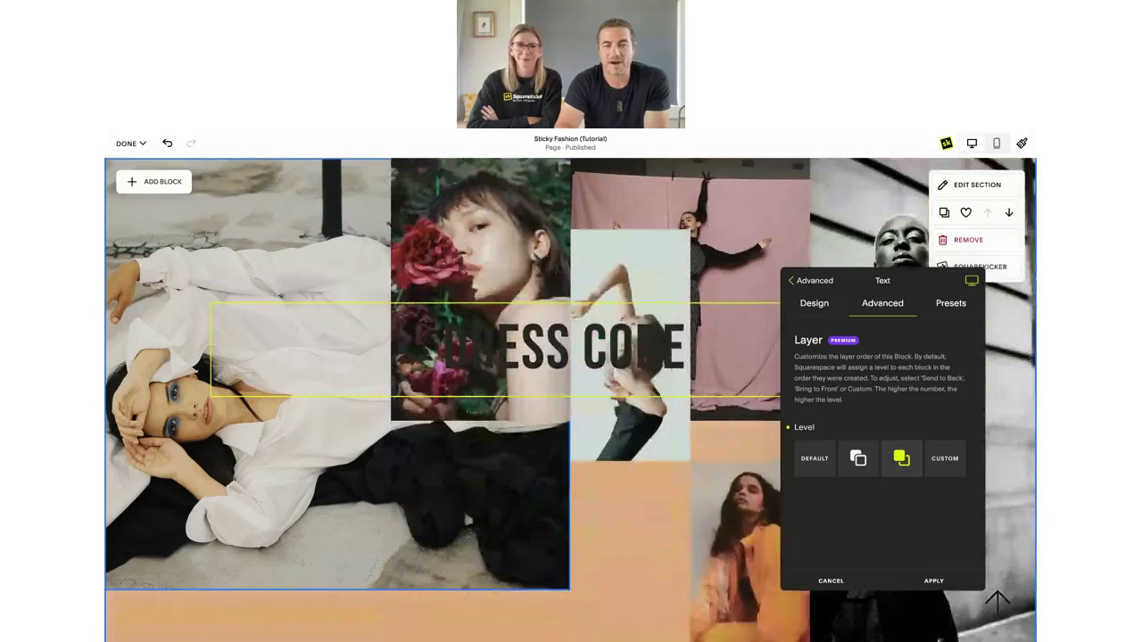
{"action": "scroll", "coordinate": [570, 399], "scroll_direction": "down", "scroll_amount": 5}
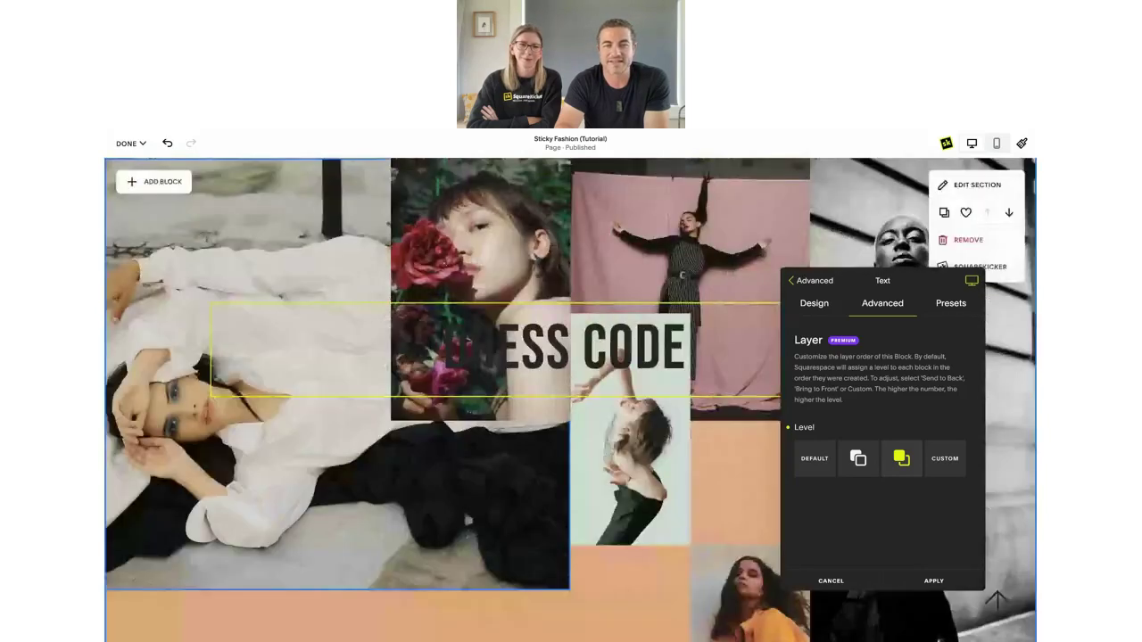
{"action": "scroll", "coordinate": [570, 399], "scroll_direction": "down", "scroll_amount": 5}
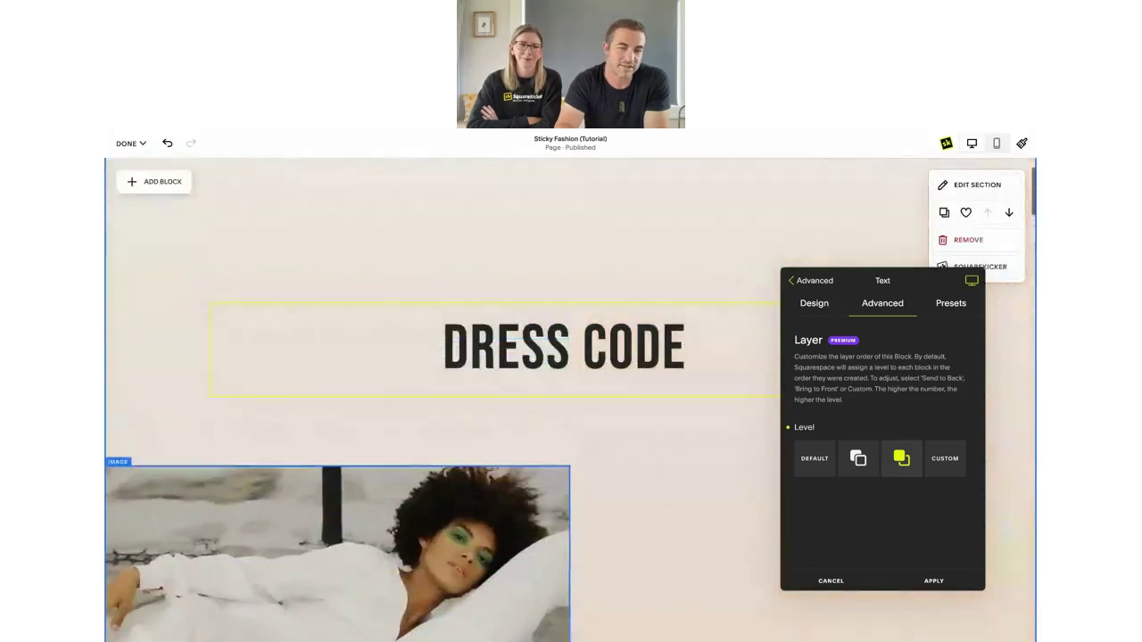
{"action": "scroll", "coordinate": [570, 400], "scroll_direction": "down", "scroll_amount": 5}
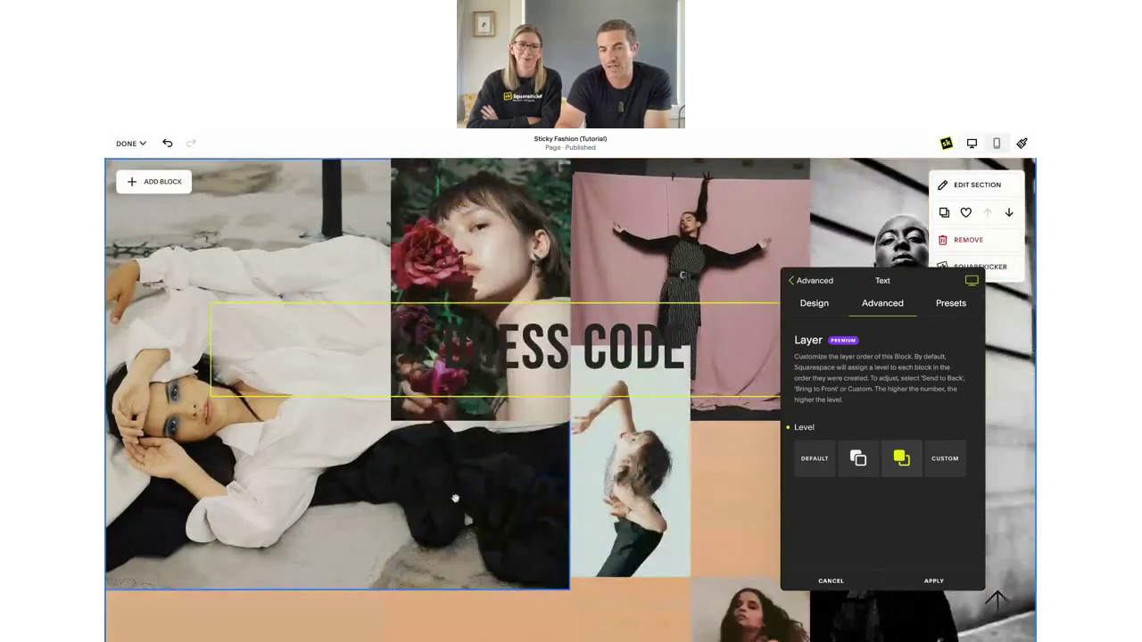
{"action": "left_click", "coordinate": [886, 469]}
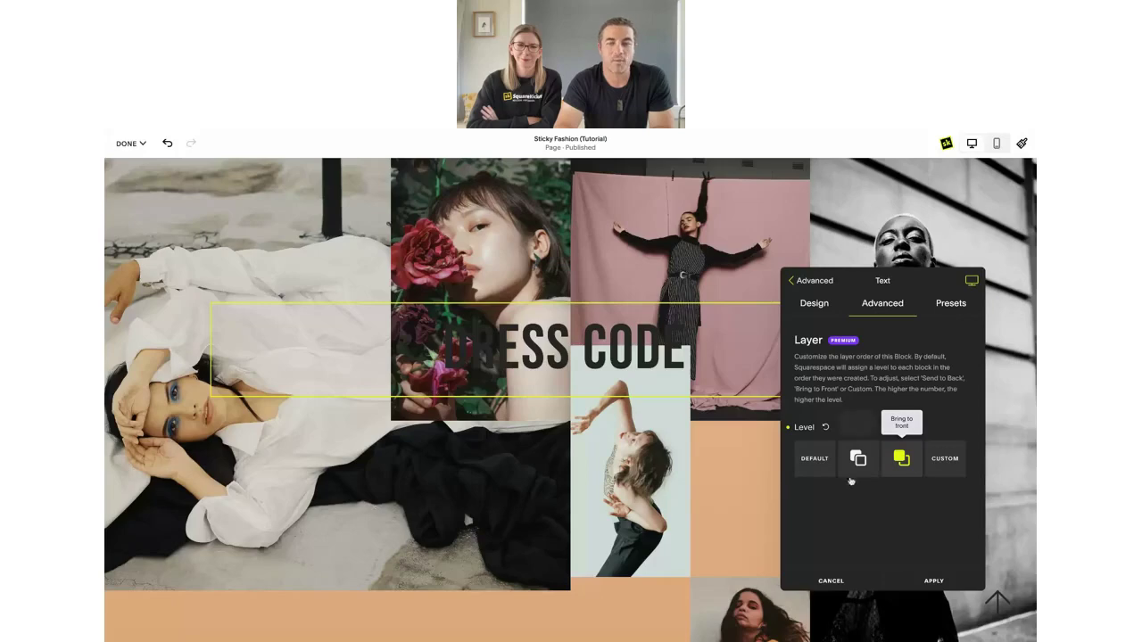
Switch the heading's layer to Custom, set level 3, and apply.
{"action": "scroll", "coordinate": [563, 475], "scroll_direction": "up", "scroll_amount": 5}
{"action": "scroll", "coordinate": [563, 474], "scroll_direction": "up", "scroll_amount": 5}
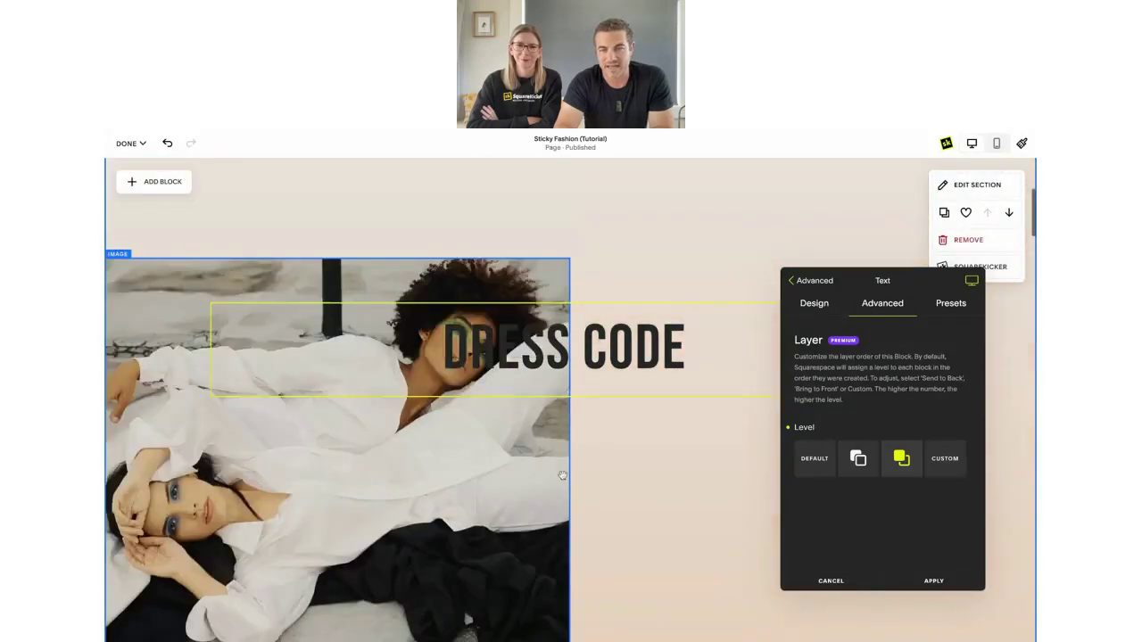
{"action": "scroll", "coordinate": [820, 480], "scroll_direction": "down", "scroll_amount": 5}
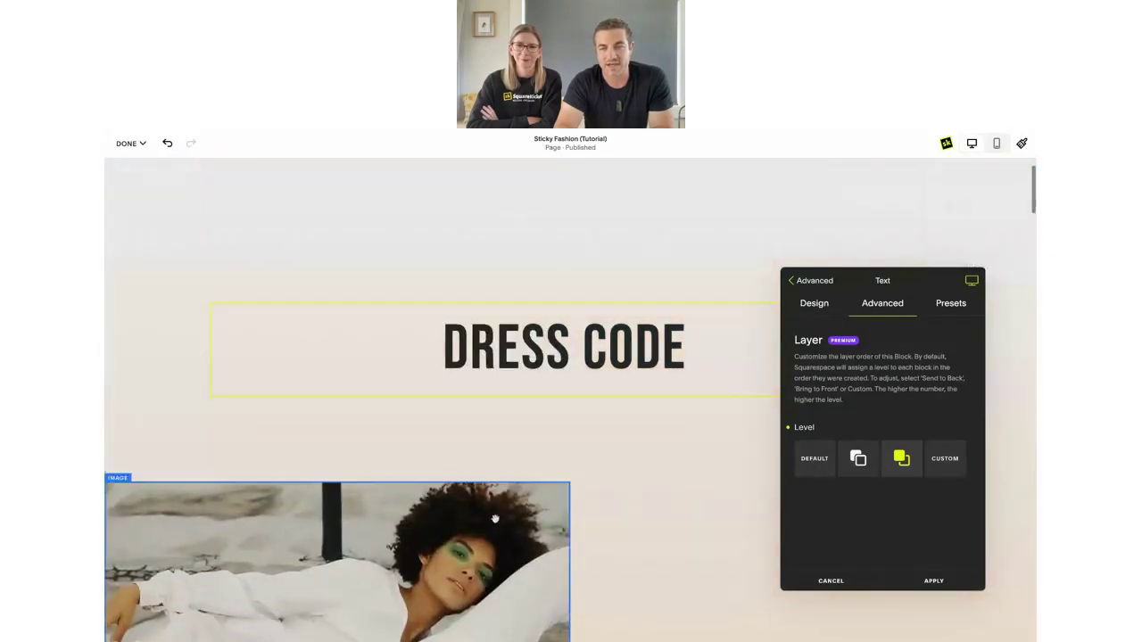
{"action": "left_click", "coordinate": [946, 459]}
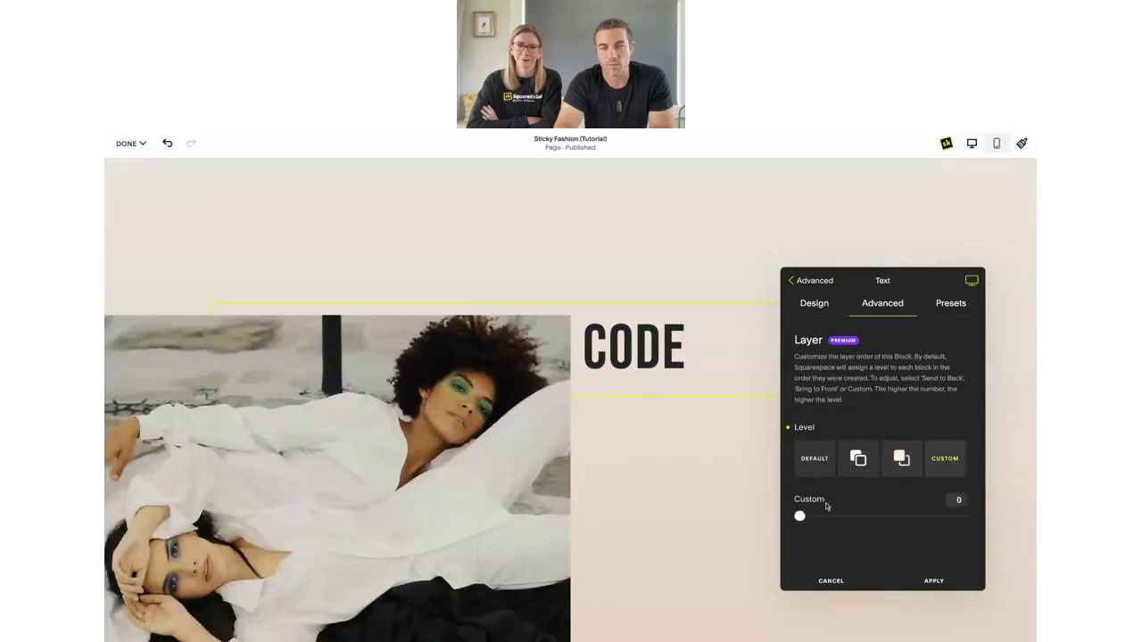
{"action": "left_click_drag", "start_coordinate": [800, 518], "coordinate": [810, 516]}
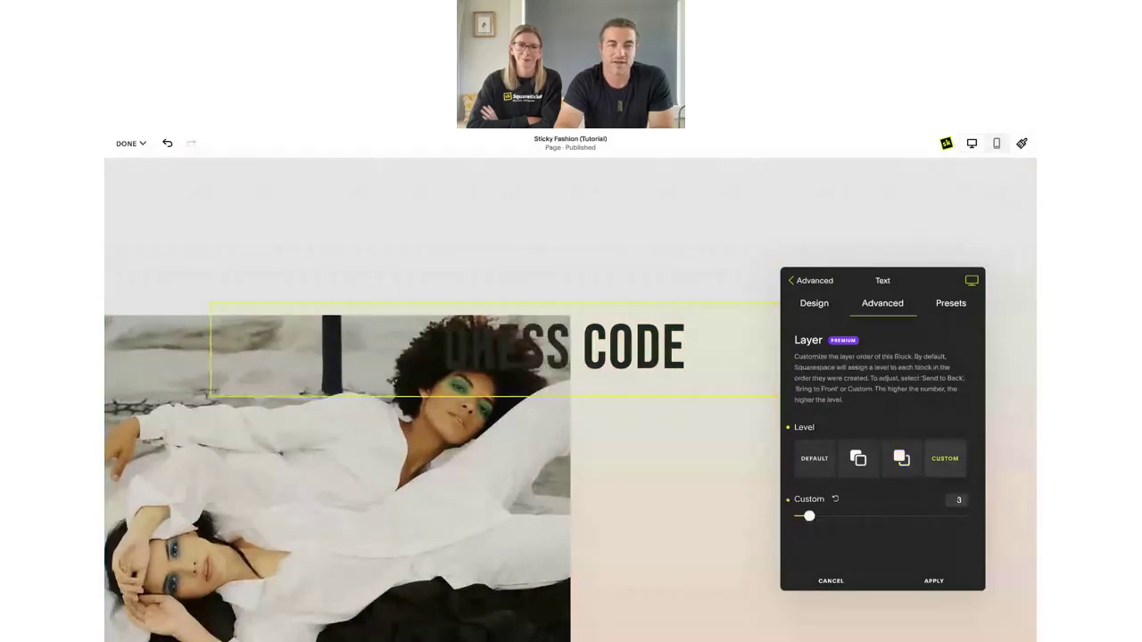
{"action": "left_click", "coordinate": [934, 581]}
{"action": "left_click", "coordinate": [375, 428]}
Set the green-makeup photo's SquareKicker layer to Custom level 2 and apply.
{"action": "left_click", "coordinate": [224, 292]}
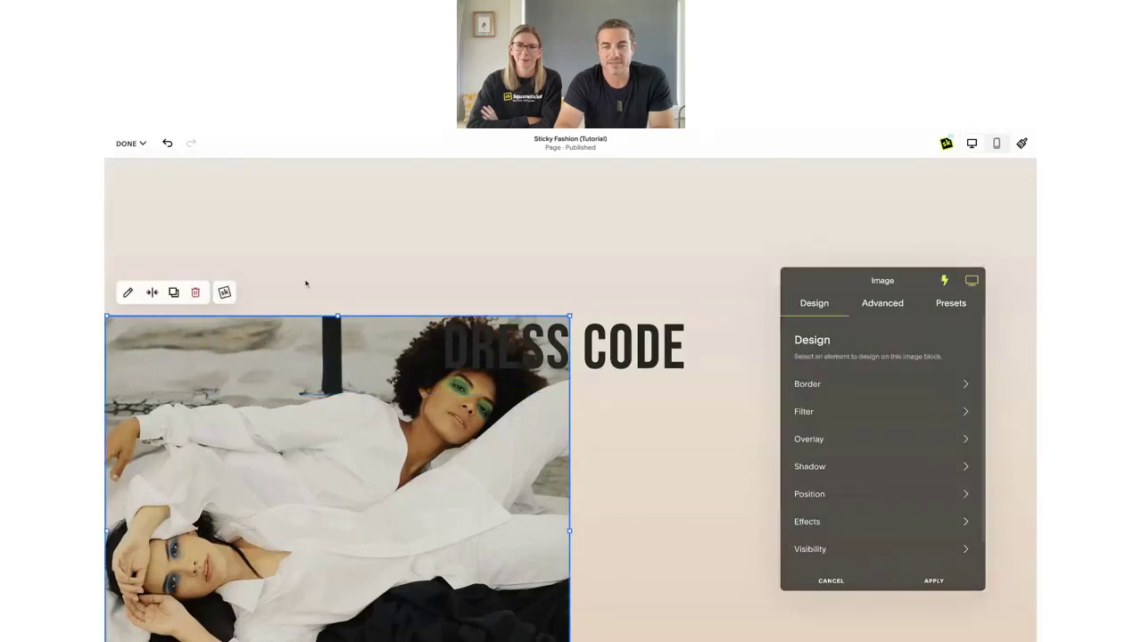
{"action": "left_click", "coordinate": [872, 307]}
{"action": "left_click", "coordinate": [876, 467]}
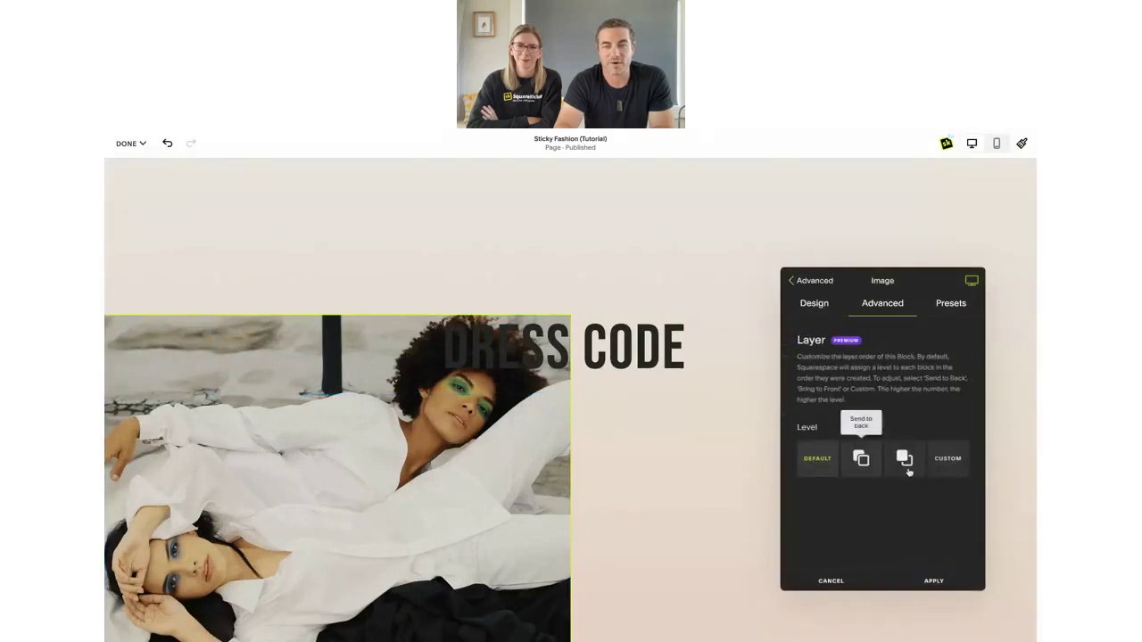
{"action": "left_click", "coordinate": [942, 459]}
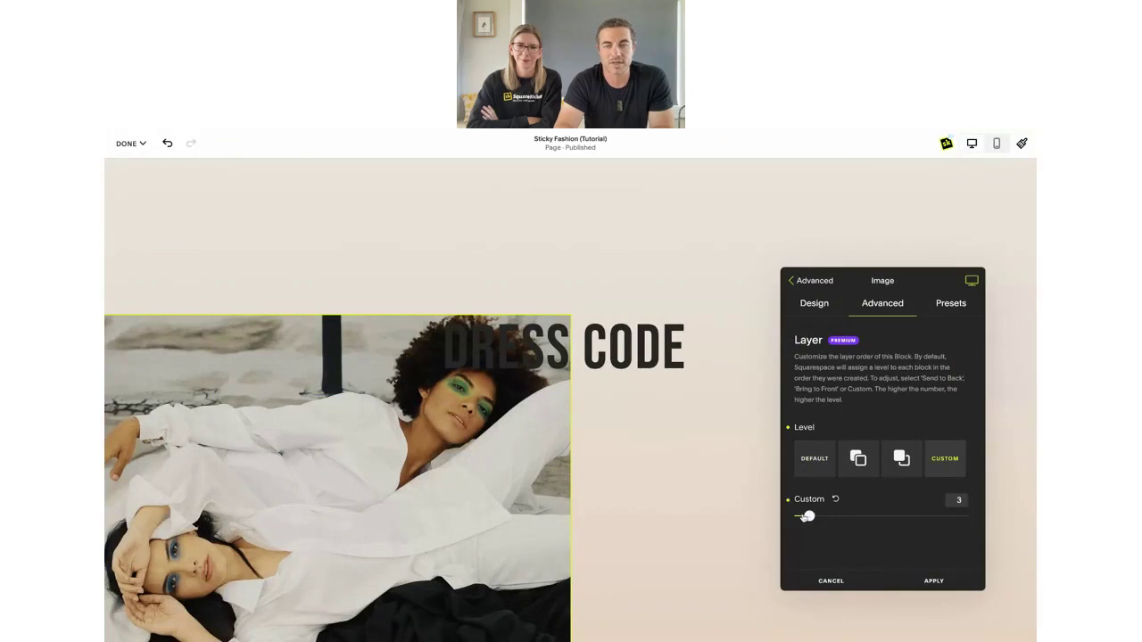
{"action": "left_click_drag", "start_coordinate": [806, 517], "coordinate": [809, 516]}
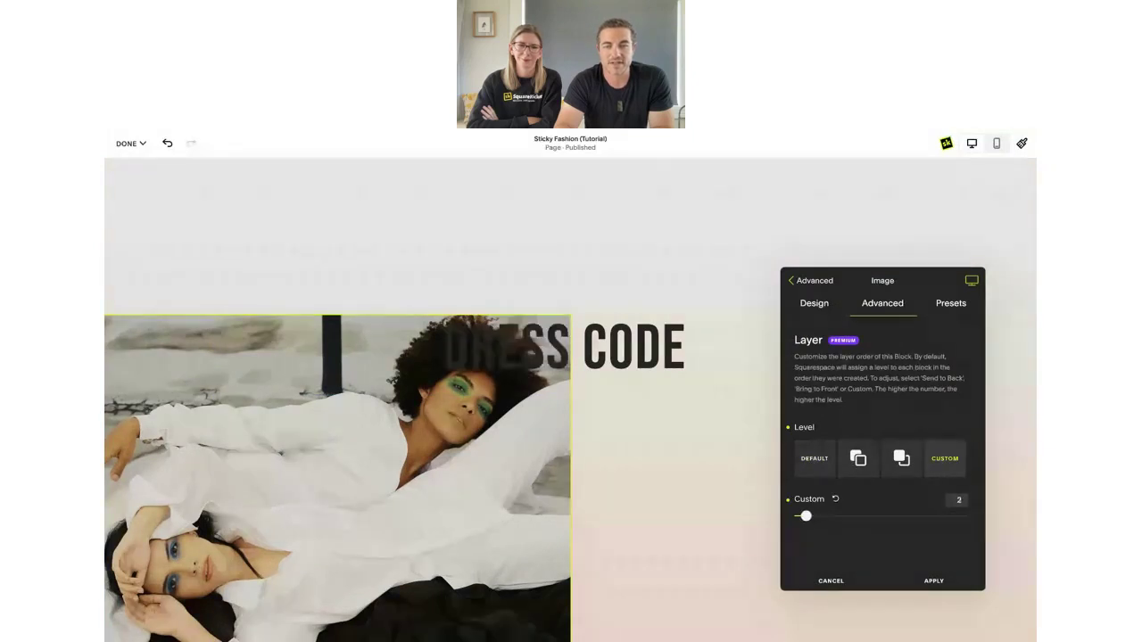
{"action": "left_click", "coordinate": [967, 586]}
{"action": "scroll", "coordinate": [526, 486], "scroll_direction": "down", "scroll_amount": 3}
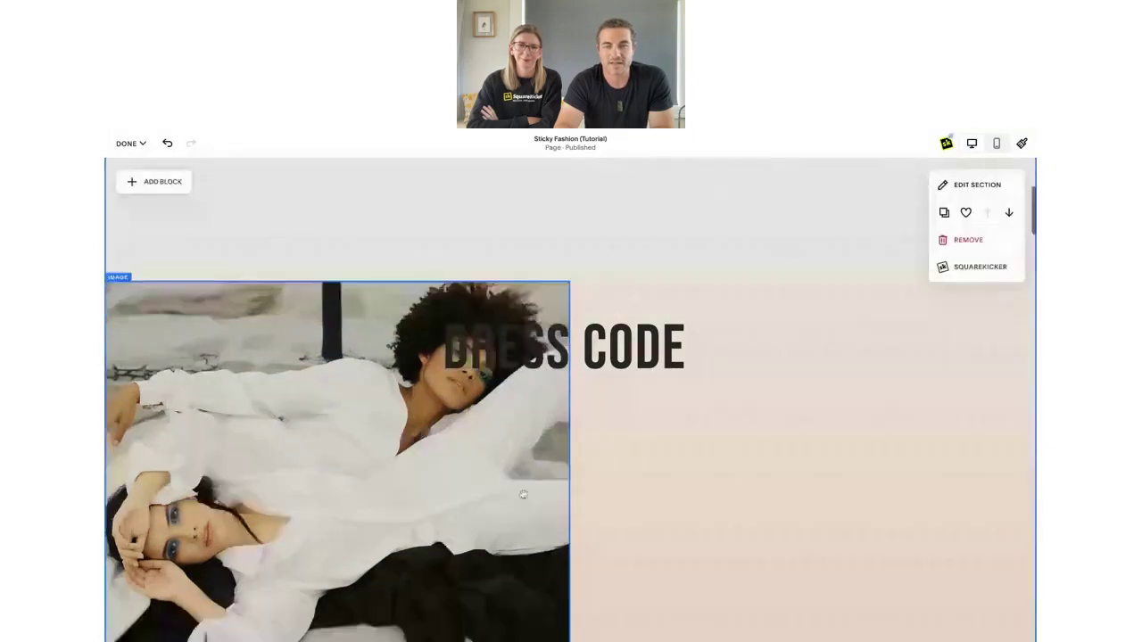
{"action": "scroll", "coordinate": [523, 493], "scroll_direction": "down", "scroll_amount": 2}
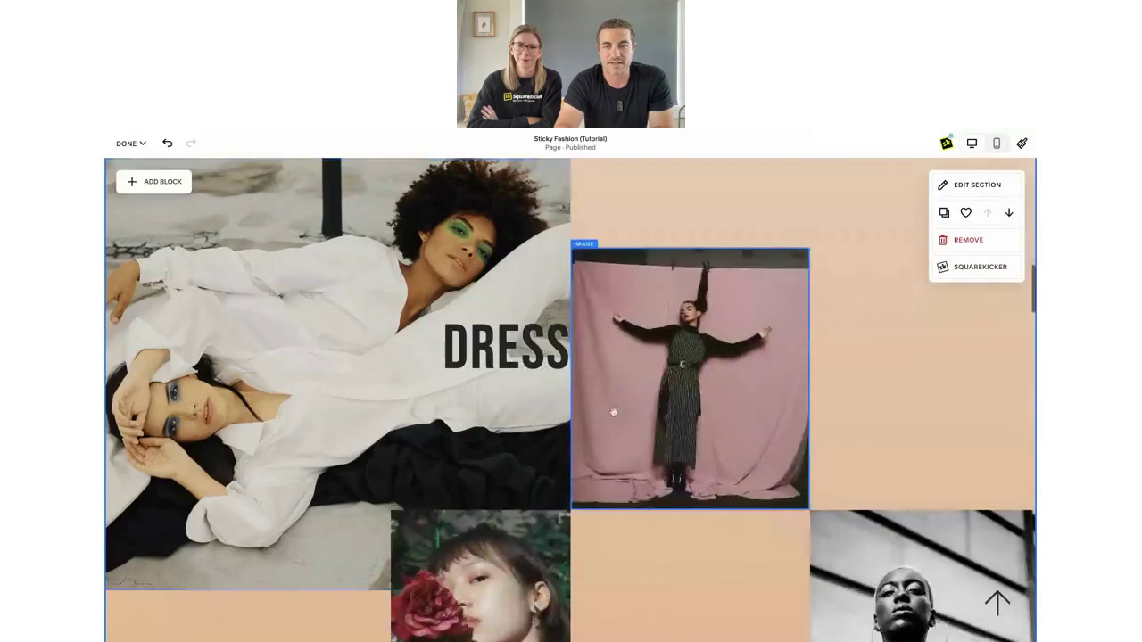
Select the pink-backdrop photo, choose Custom under Advanced > Layer, slide to 5, and apply.
{"action": "left_click", "coordinate": [614, 412]}
{"action": "left_click", "coordinate": [679, 226]}
{"action": "left_click", "coordinate": [874, 305]}
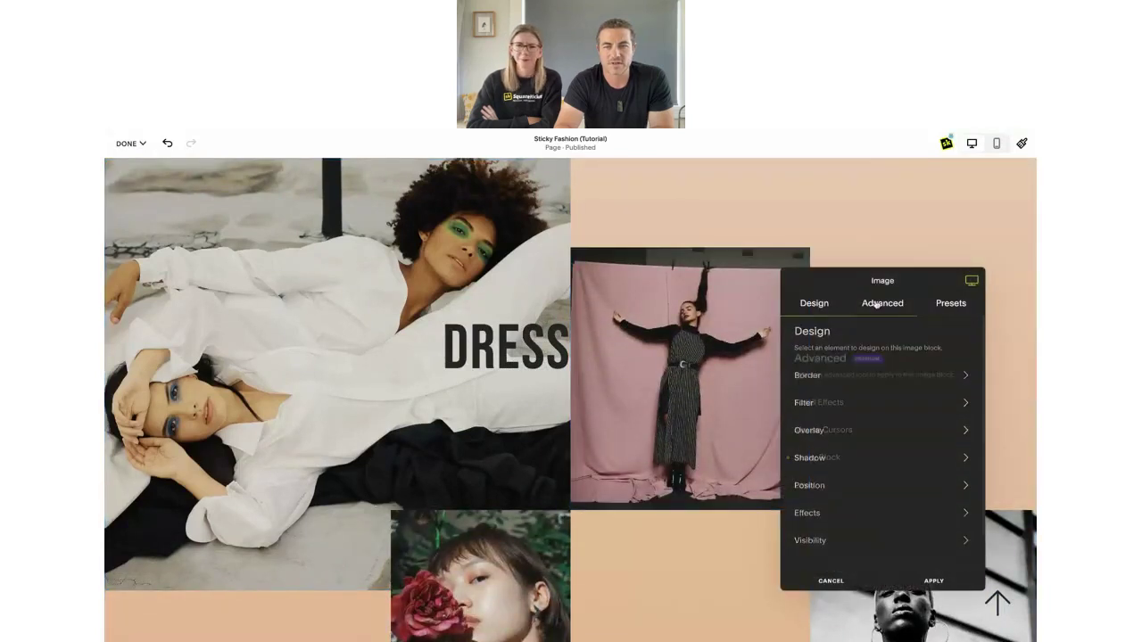
{"action": "left_click", "coordinate": [879, 467]}
{"action": "left_click", "coordinate": [948, 459]}
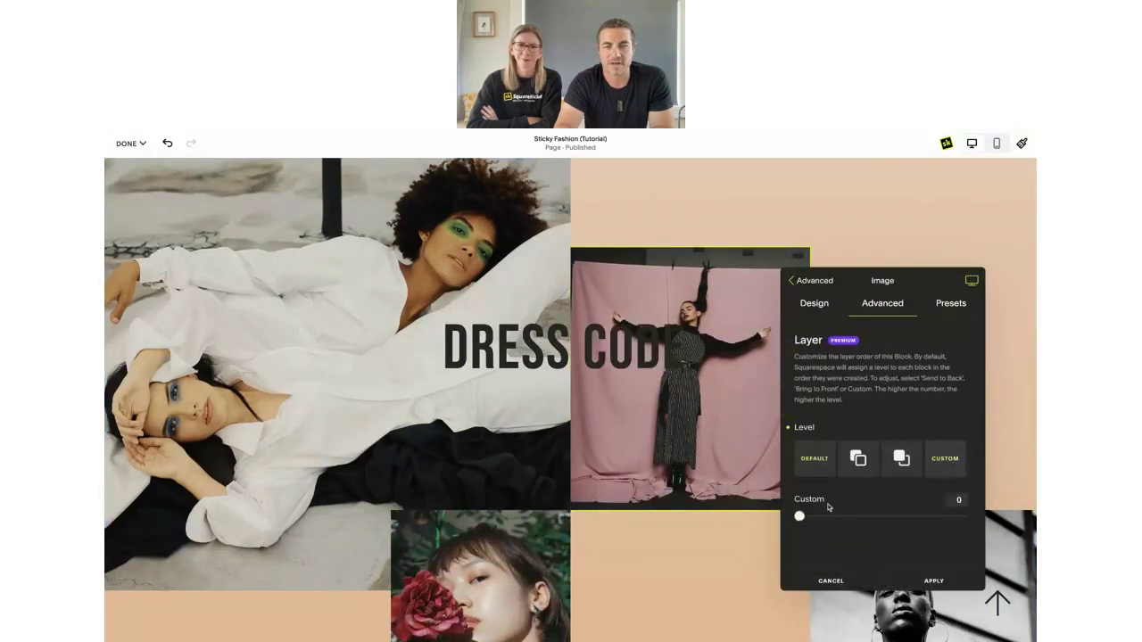
{"action": "left_click_drag", "start_coordinate": [800, 517], "coordinate": [815, 517]}
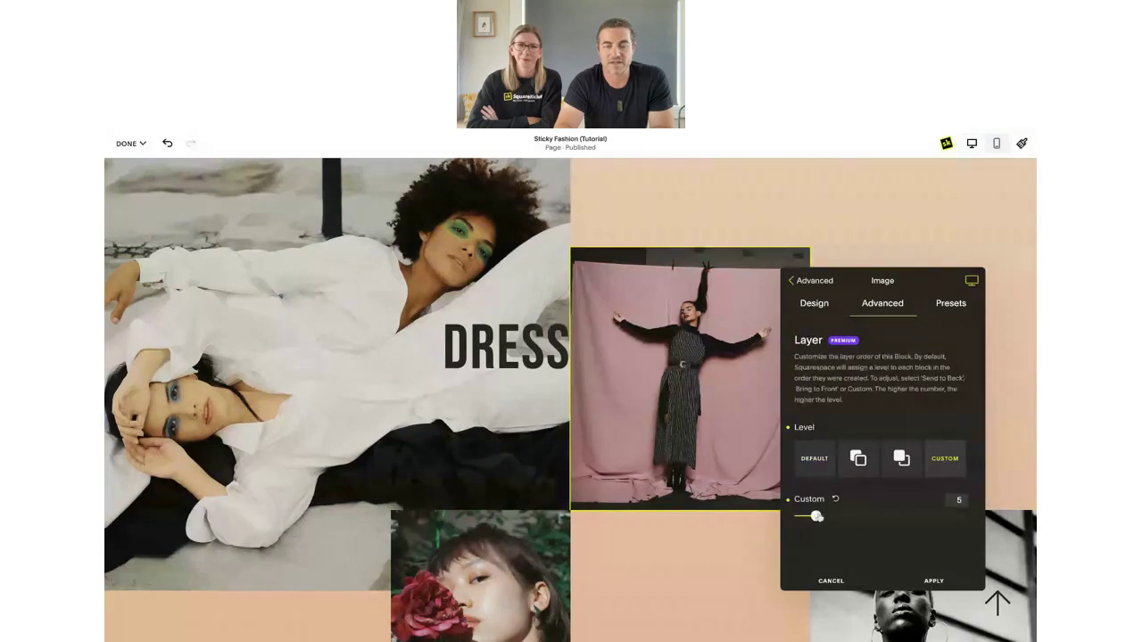
{"action": "scroll", "coordinate": [558, 531], "scroll_direction": "down", "scroll_amount": 5}
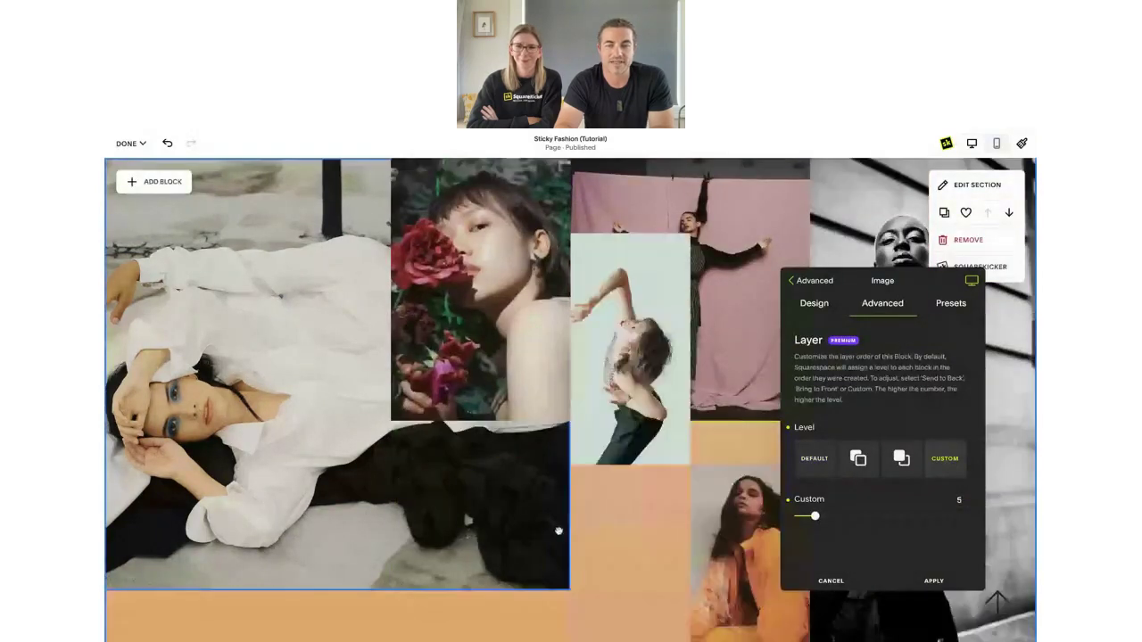
{"action": "scroll", "coordinate": [559, 532], "scroll_direction": "down", "scroll_amount": 5}
{"action": "scroll", "coordinate": [558, 532], "scroll_direction": "up", "scroll_amount": 3}
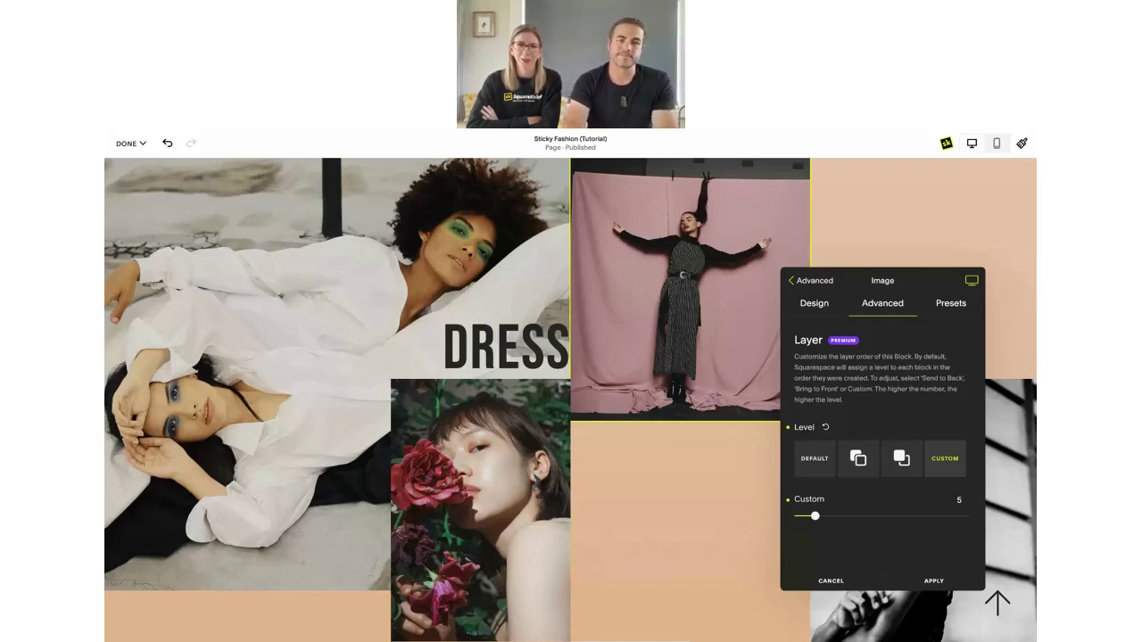
{"action": "left_click", "coordinate": [933, 581]}
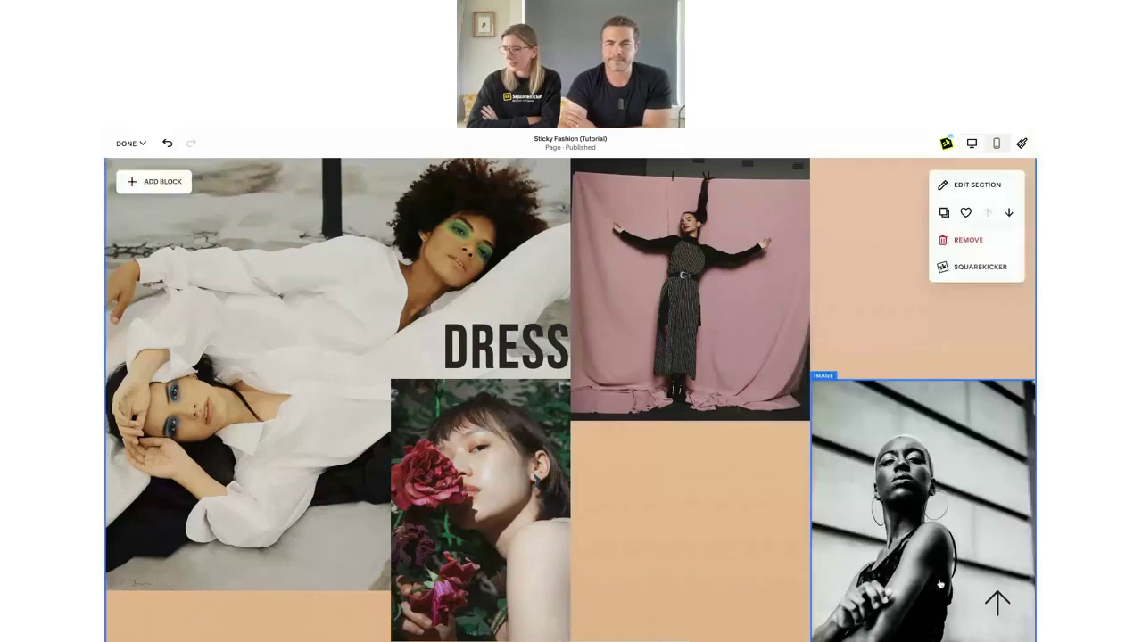
Deselect the image and scroll to preview the DRESS CODE layering.
{"action": "left_click", "coordinate": [275, 134]}
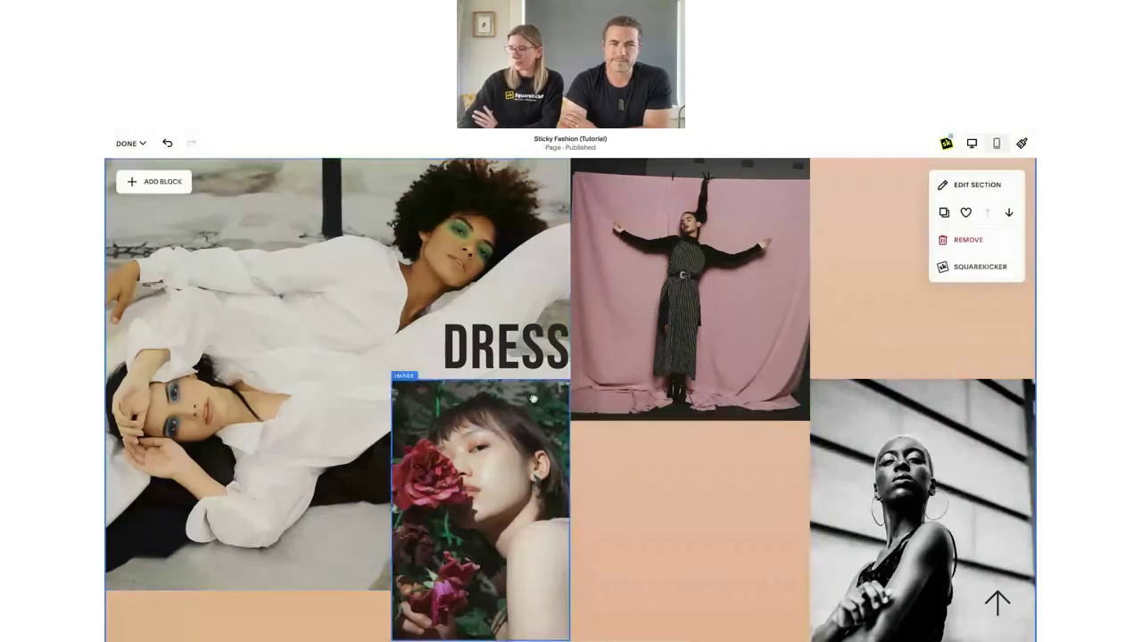
{"action": "scroll", "coordinate": [536, 418], "scroll_direction": "down", "scroll_amount": 5}
{"action": "scroll", "coordinate": [536, 418], "scroll_direction": "down", "scroll_amount": 4}
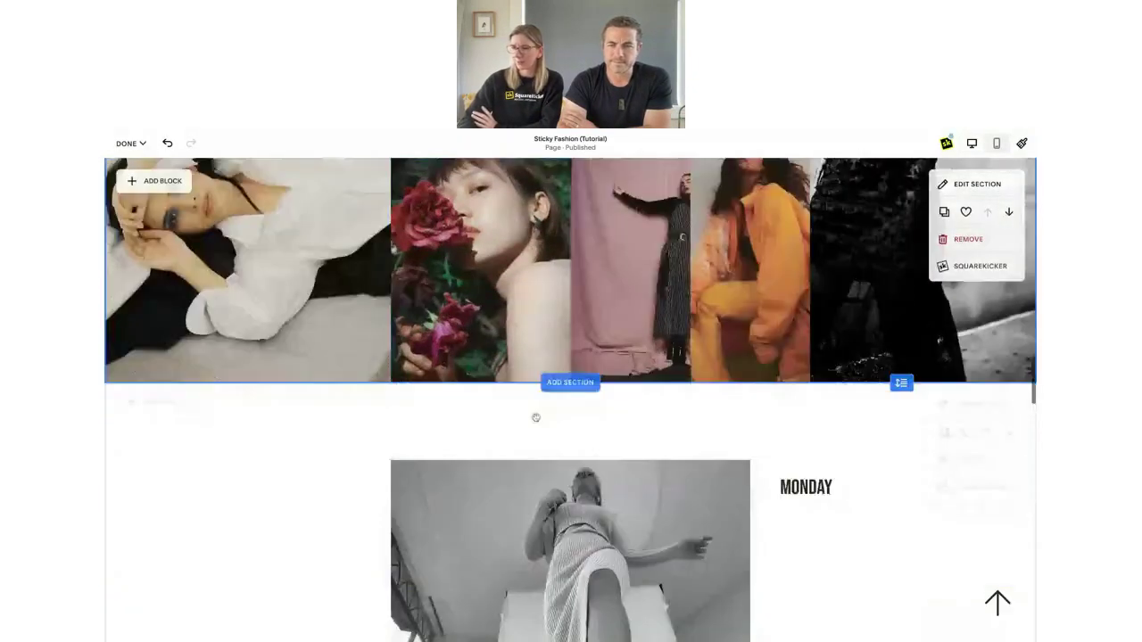
{"action": "scroll", "coordinate": [535, 417], "scroll_direction": "up", "scroll_amount": 4}
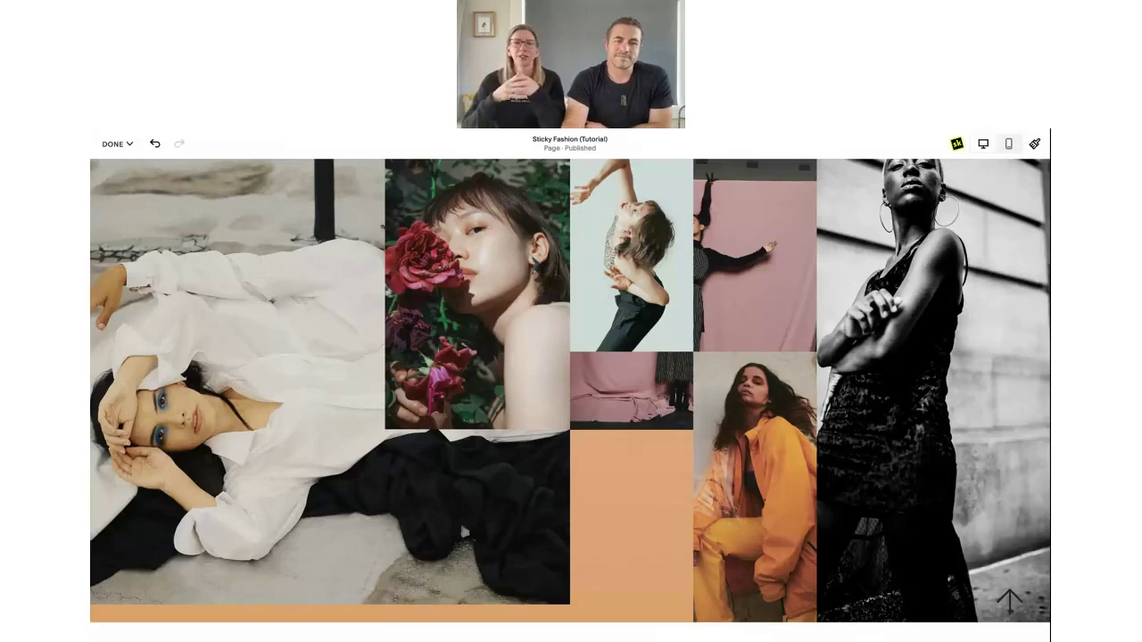
Scroll through the sticky gallery down to YOUR WAY, then show the DONE menu's Save/Discard options.
{"action": "left_click", "coordinate": [361, 189]}
{"action": "scroll", "coordinate": [490, 347], "scroll_direction": "down", "scroll_amount": 10}
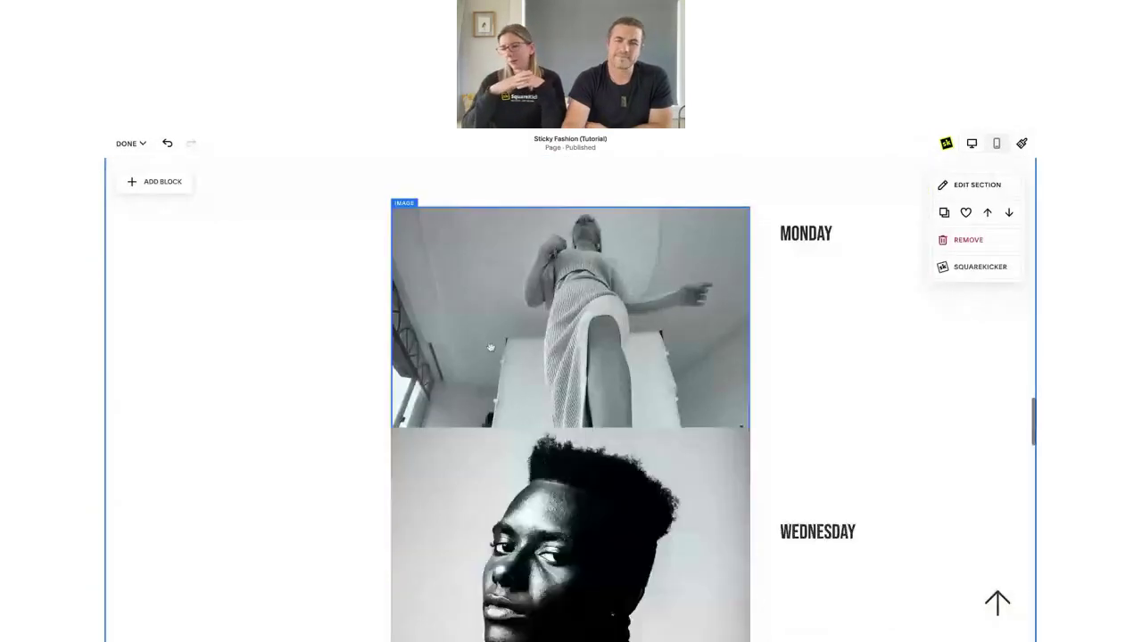
{"action": "scroll", "coordinate": [490, 348], "scroll_direction": "down", "scroll_amount": 10}
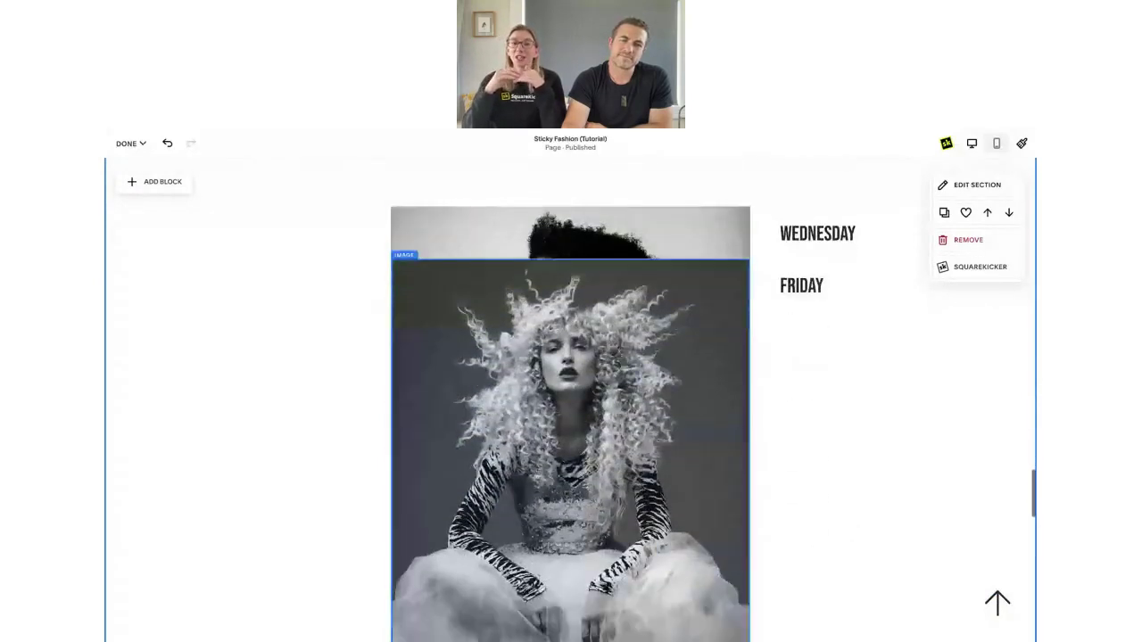
{"action": "scroll", "coordinate": [570, 400], "scroll_direction": "down", "scroll_amount": 10}
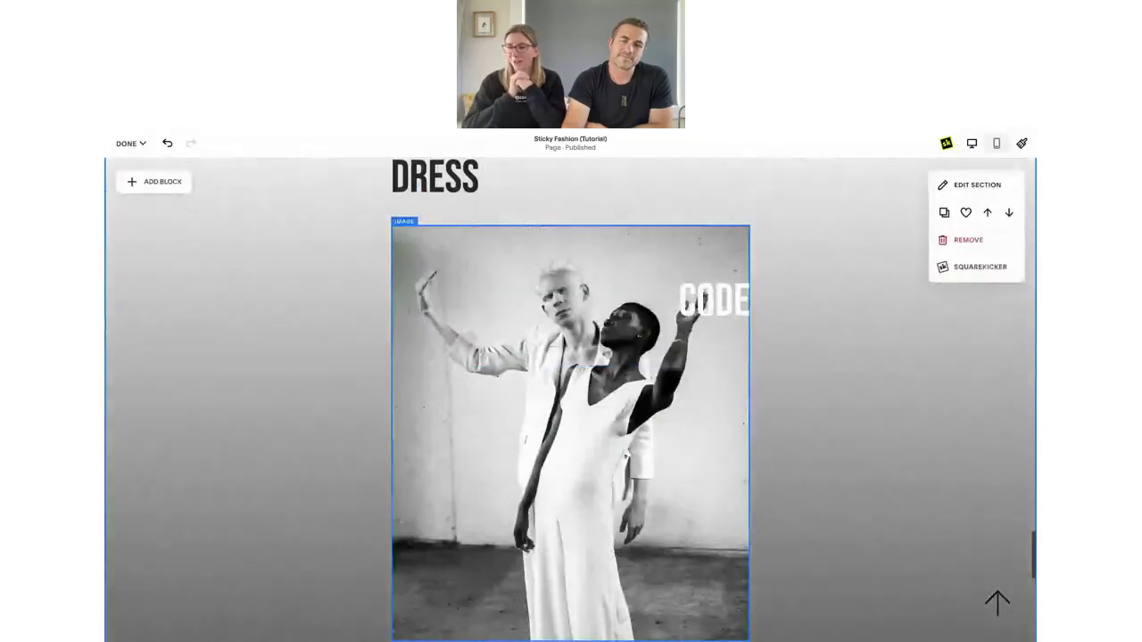
{"action": "scroll", "coordinate": [570, 400], "scroll_direction": "up", "scroll_amount": 3}
{"action": "scroll", "coordinate": [571, 400], "scroll_direction": "down", "scroll_amount": 5}
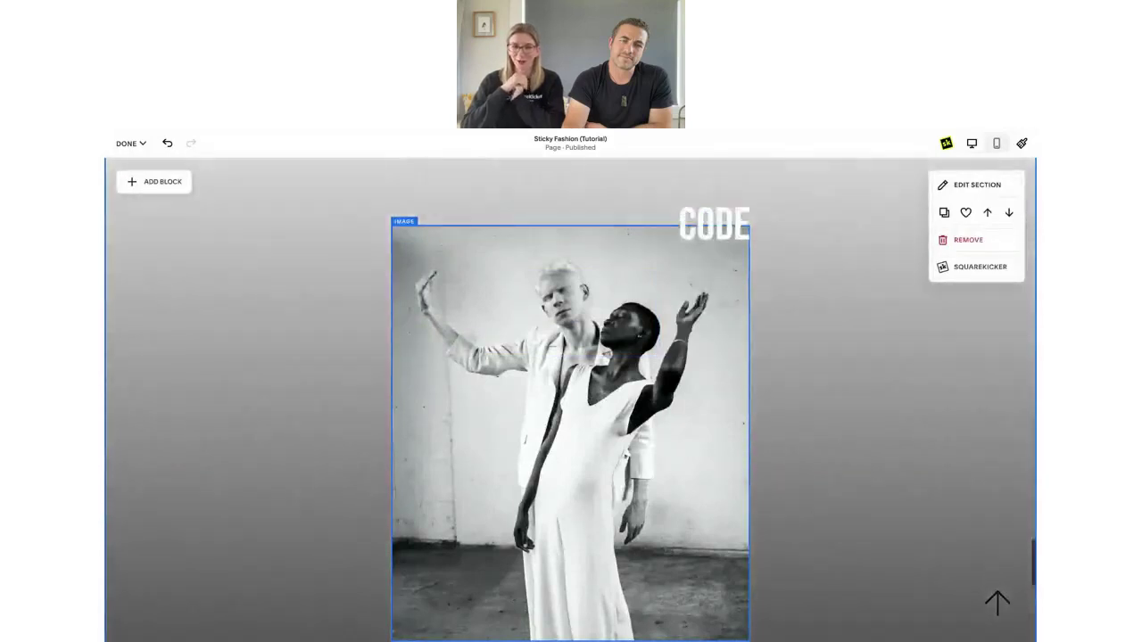
{"action": "scroll", "coordinate": [571, 400], "scroll_direction": "down", "scroll_amount": 3}
{"action": "scroll", "coordinate": [571, 400], "scroll_direction": "up", "scroll_amount": 5}
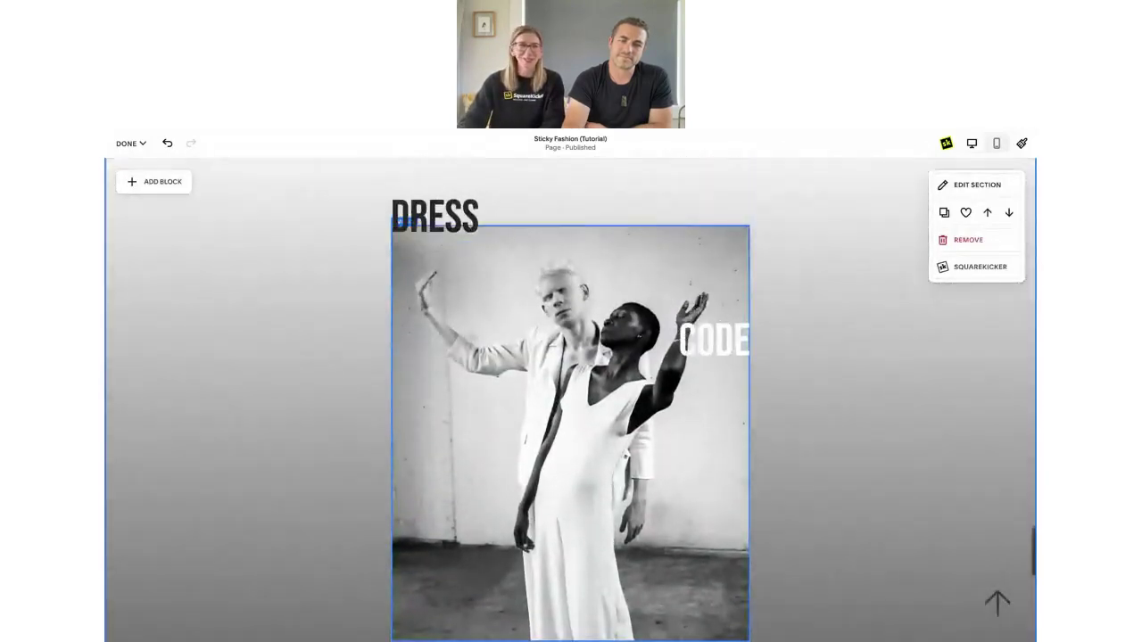
{"action": "scroll", "coordinate": [570, 399], "scroll_direction": "up", "scroll_amount": 3}
{"action": "scroll", "coordinate": [570, 400], "scroll_direction": "down", "scroll_amount": 4}
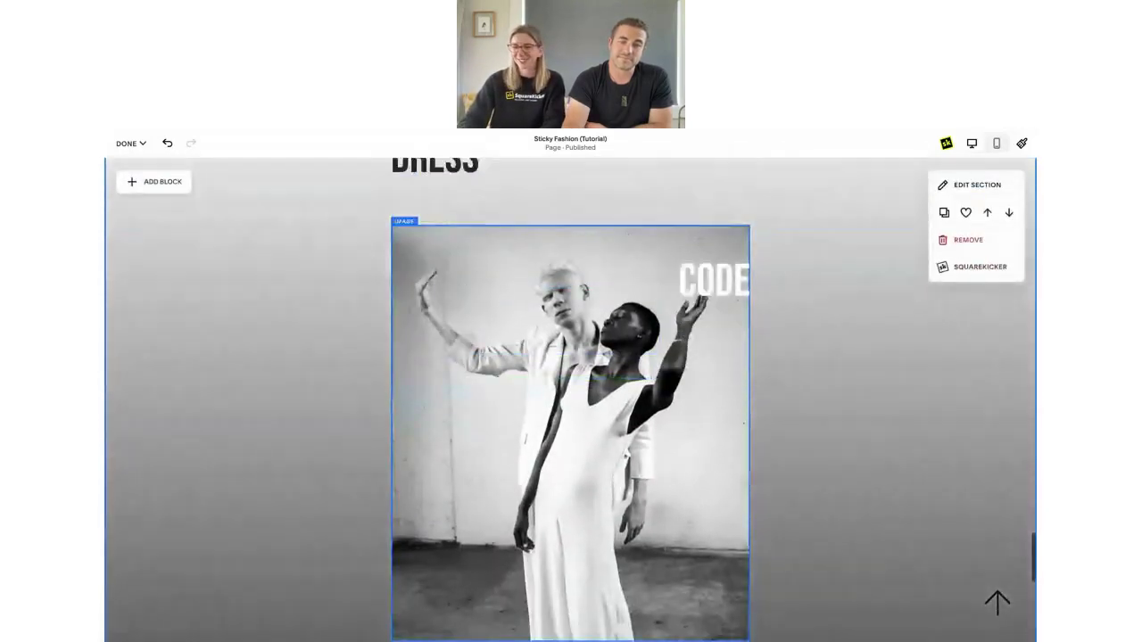
{"action": "scroll", "coordinate": [571, 400], "scroll_direction": "down", "scroll_amount": 5}
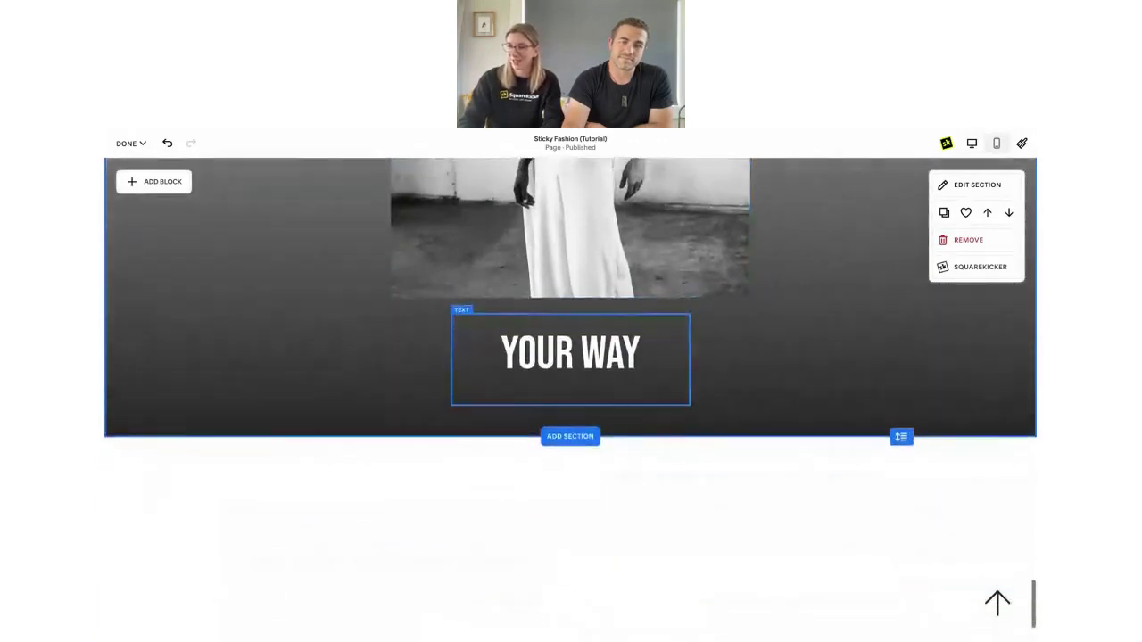
{"action": "scroll", "coordinate": [571, 357], "scroll_direction": "down", "scroll_amount": 2}
{"action": "left_click", "coordinate": [131, 143]}
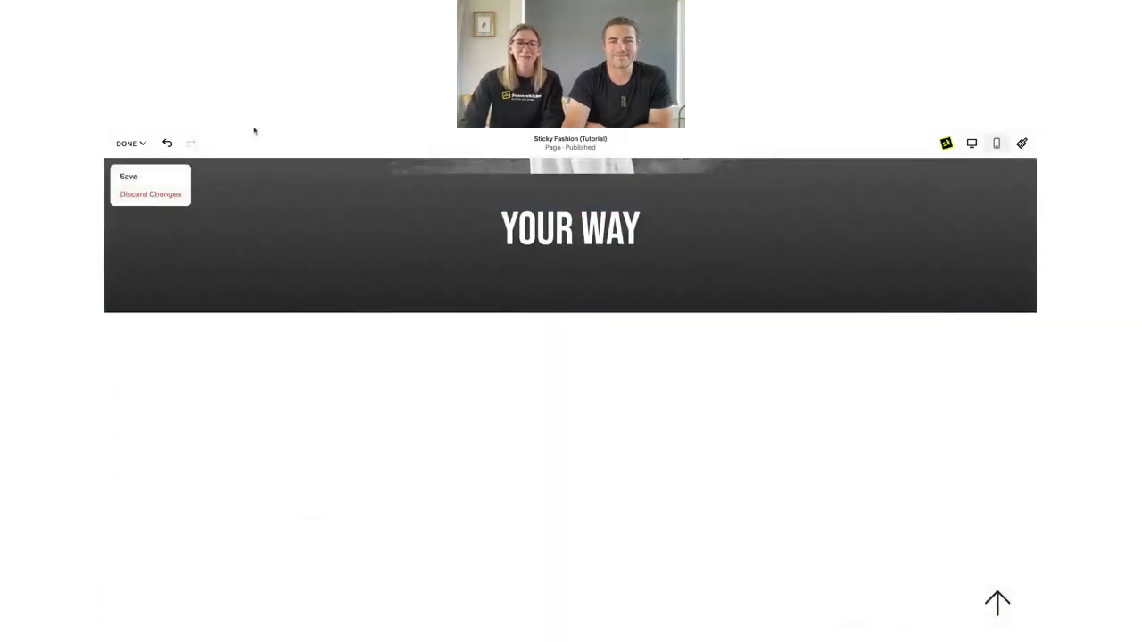